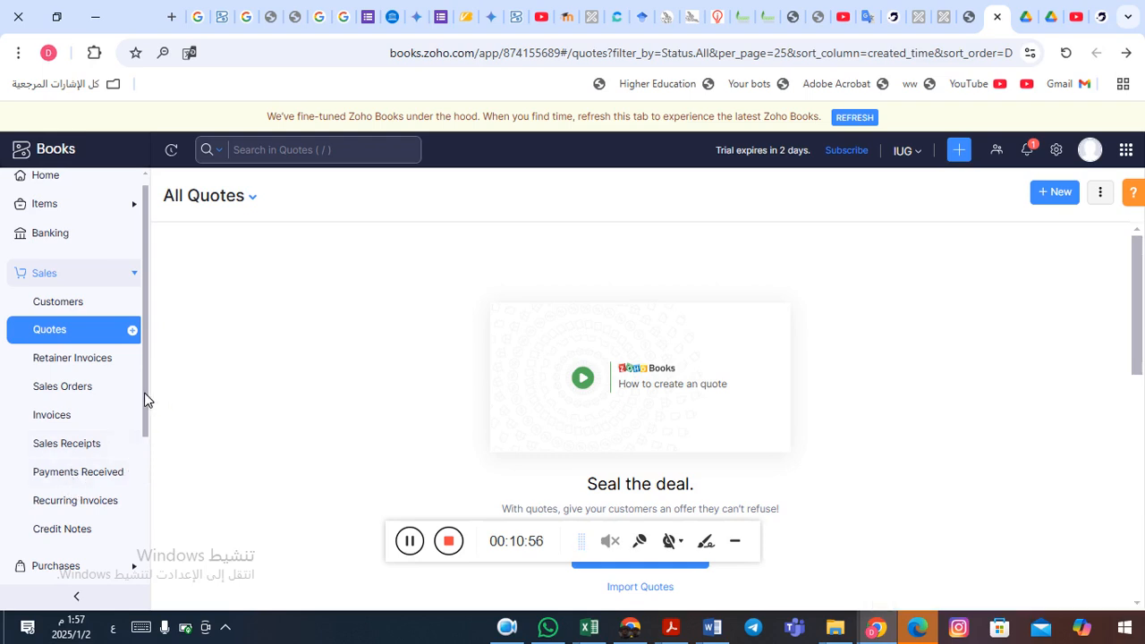
- Open the empty Sales Receipts list from the Sales section of the sidebar
drag(147, 400, 146, 429)
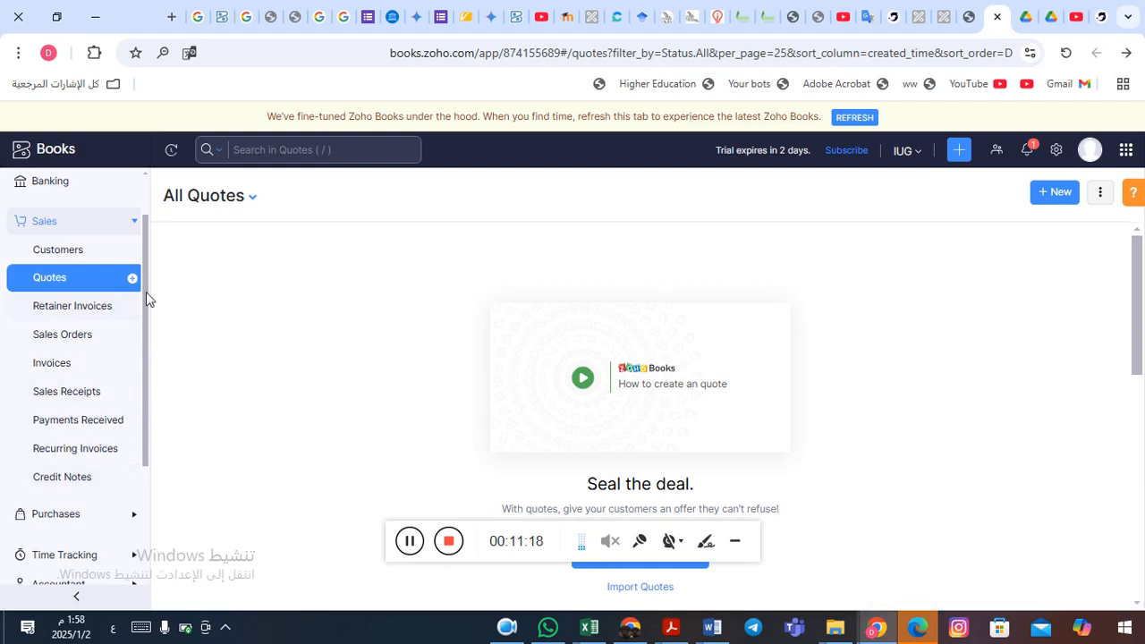
drag(147, 309, 147, 262)
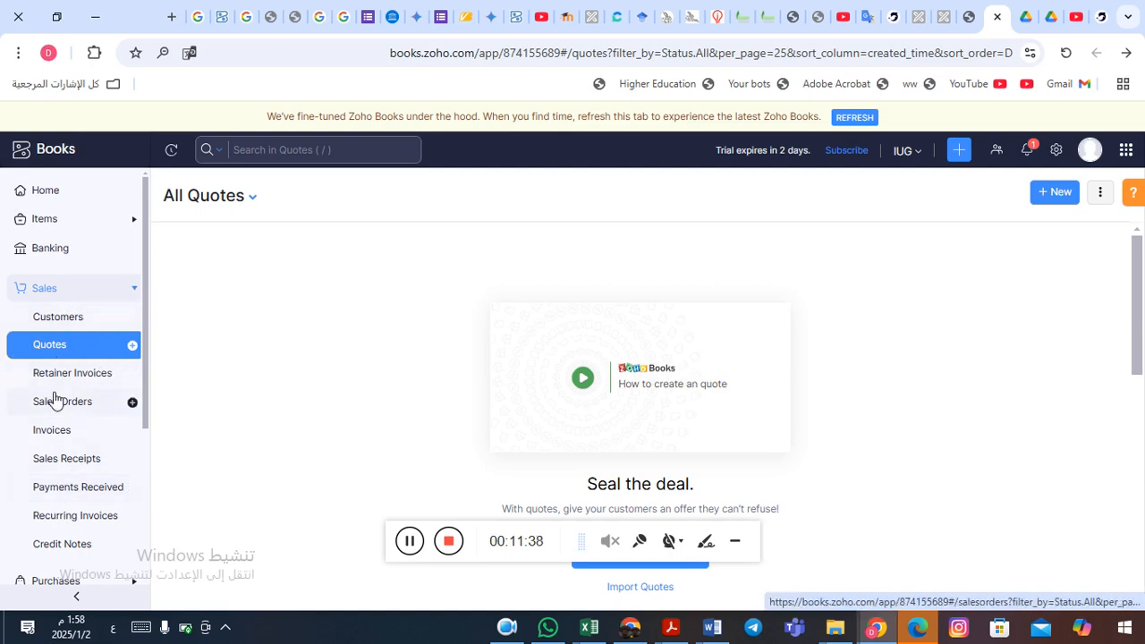
click(70, 465)
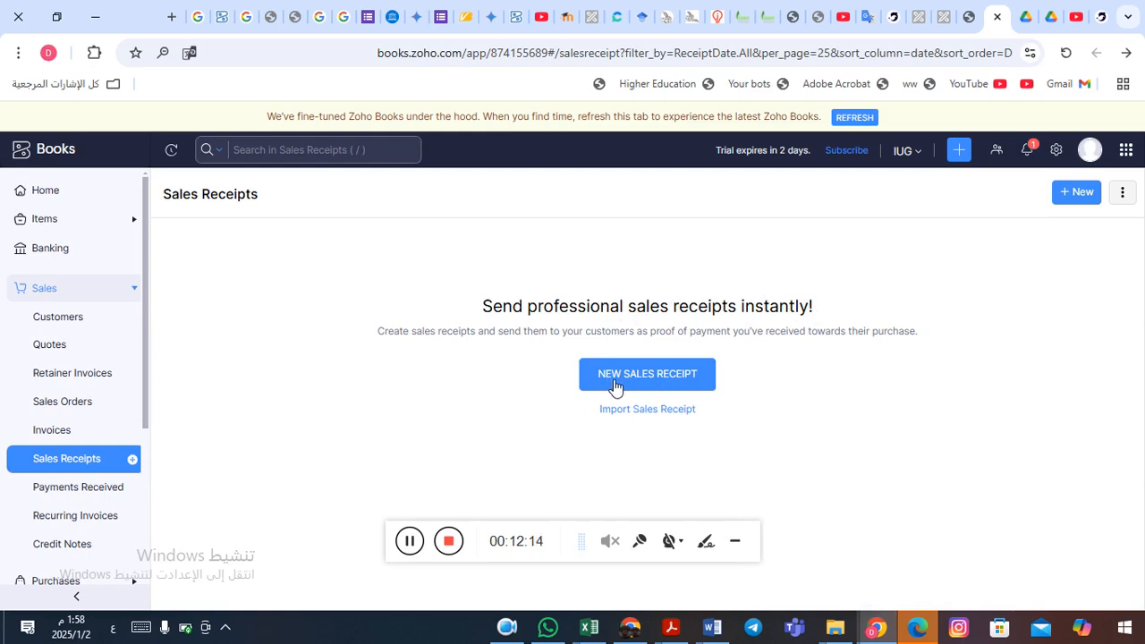
- Start a new sales receipt, keeping date 02 Jan 2025, branch Head Office and number SR-00001
click(653, 383)
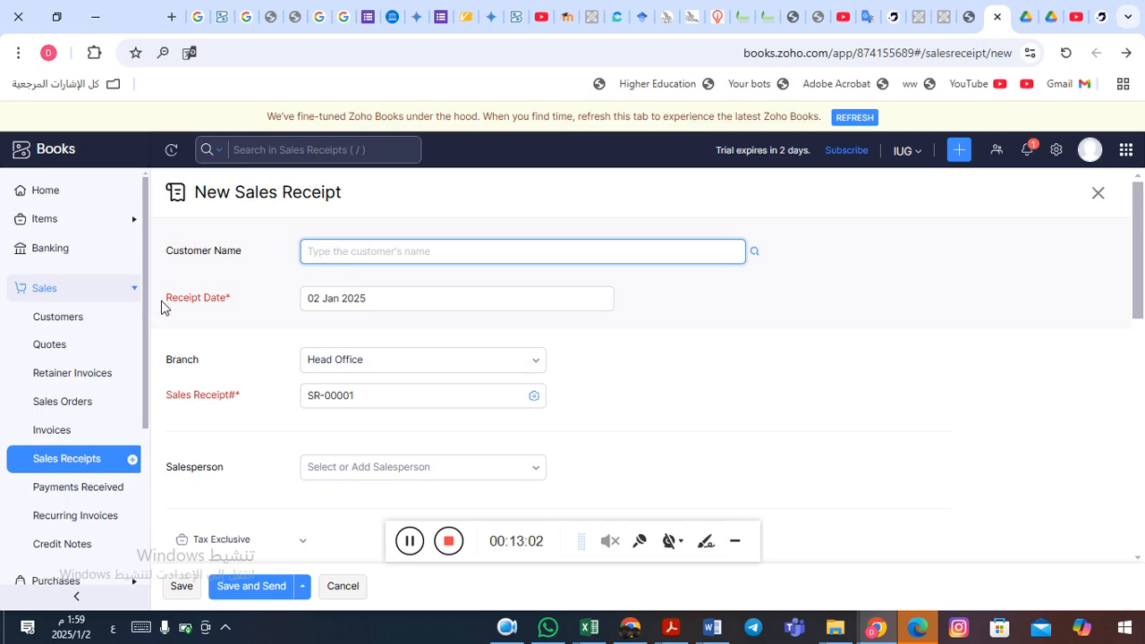
click(369, 307)
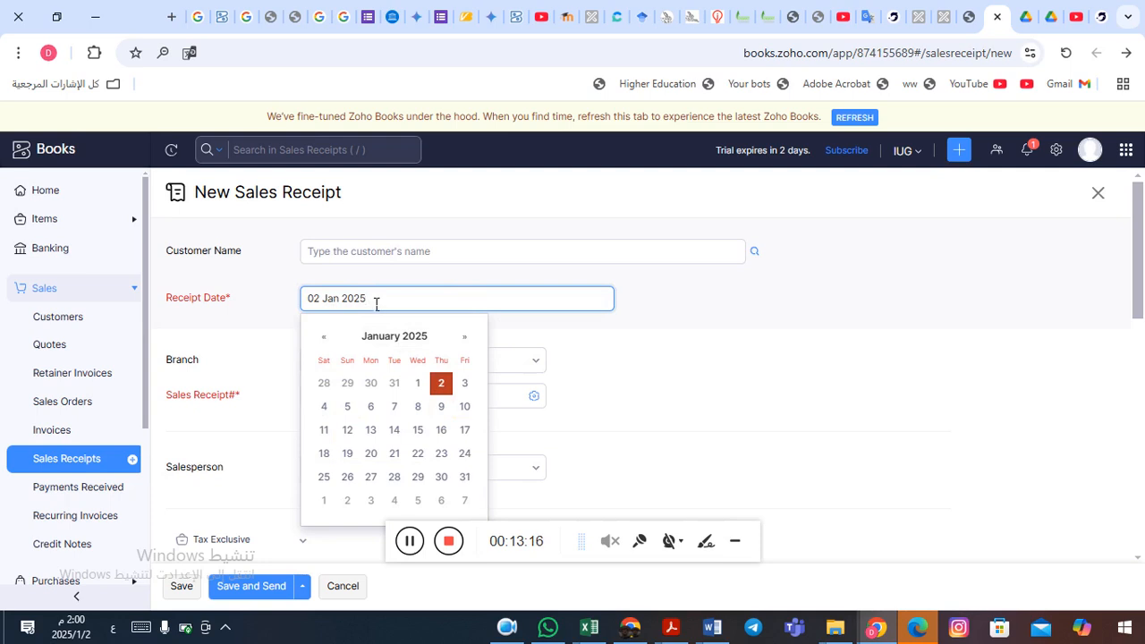
click(604, 351)
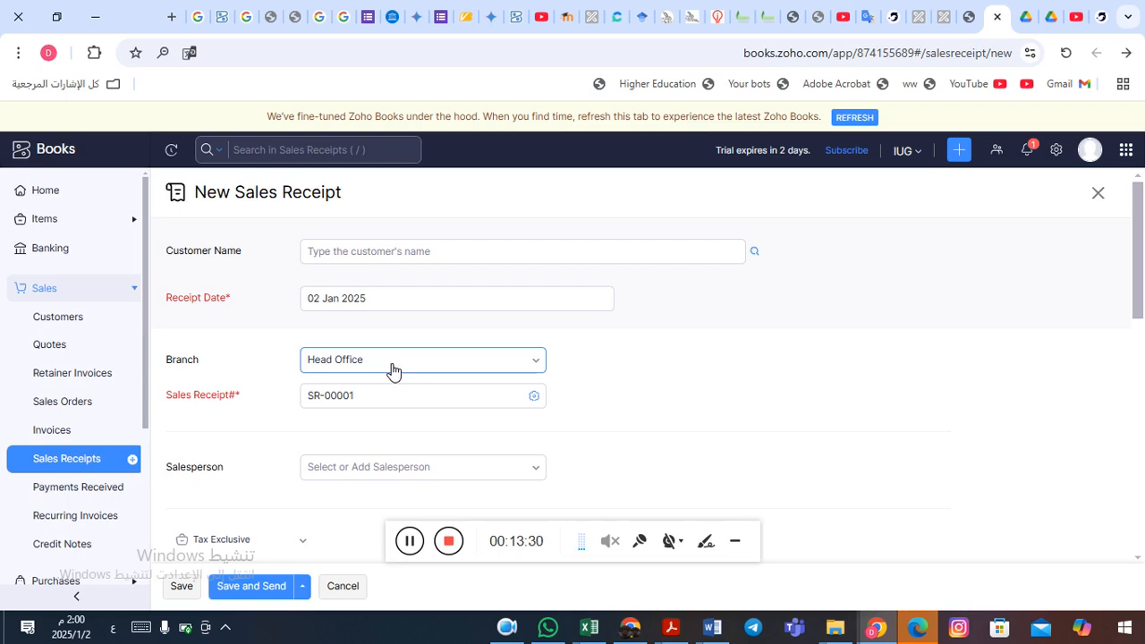
click(310, 395)
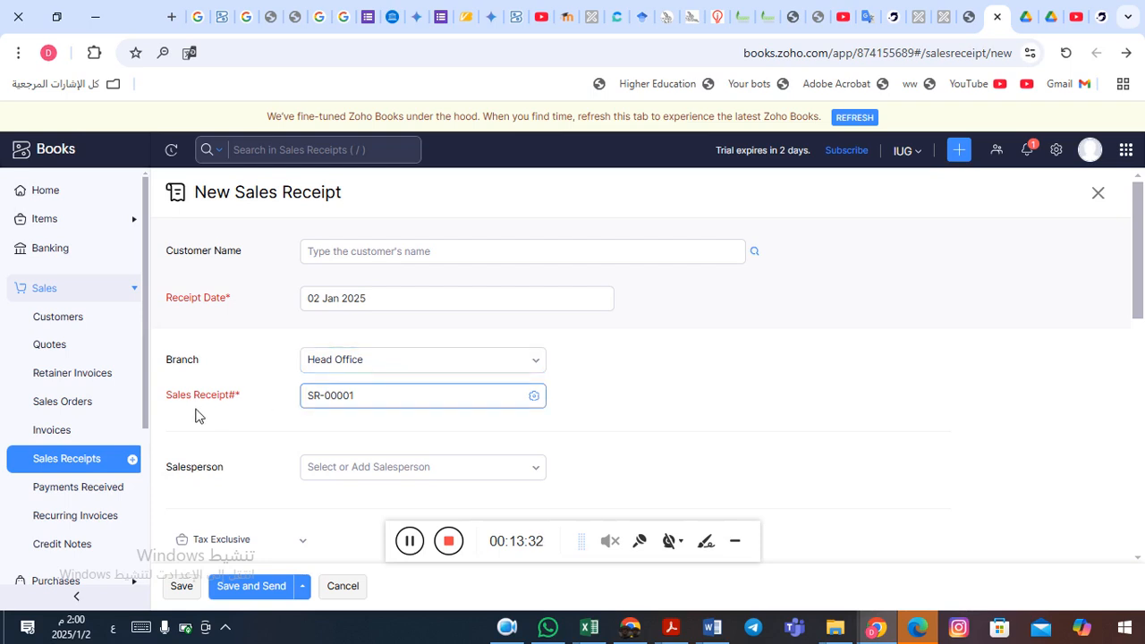
click(196, 416)
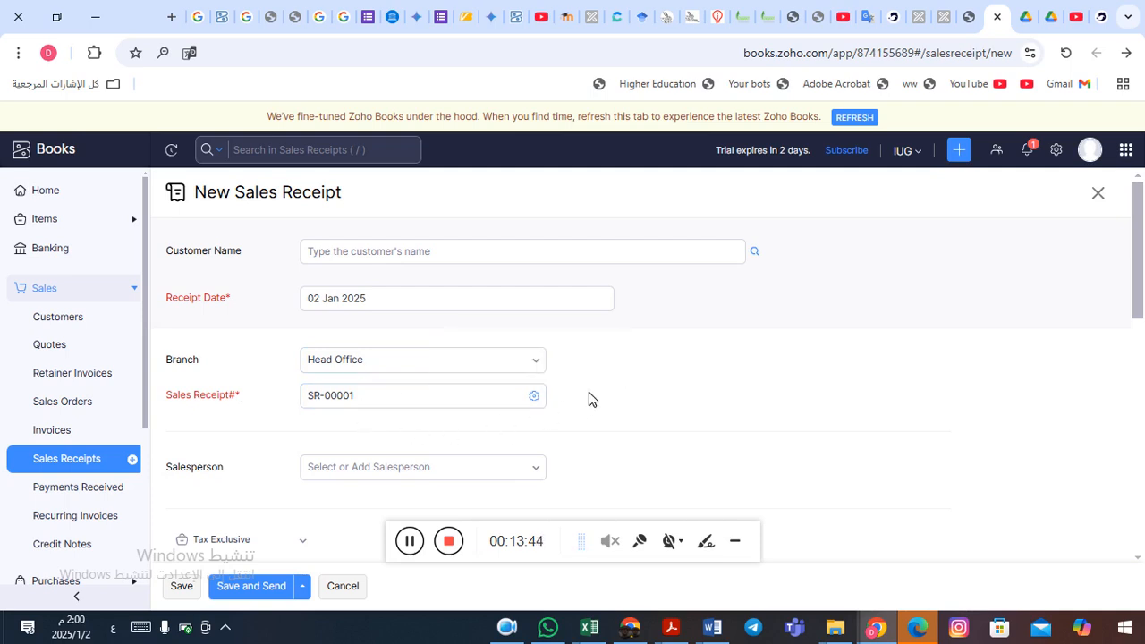
click(535, 397)
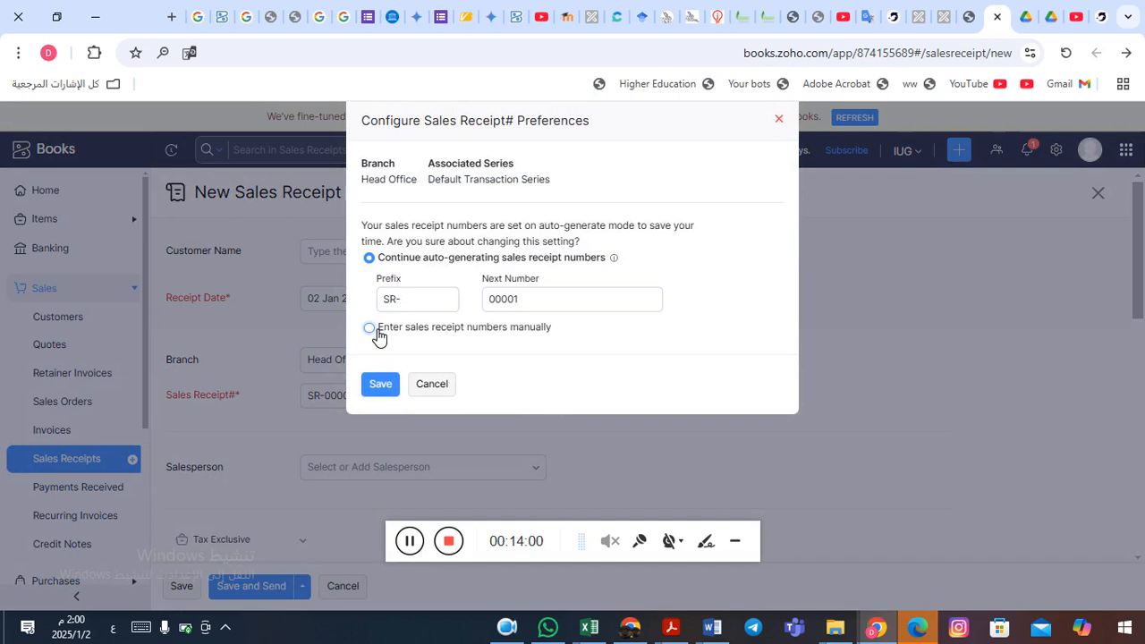
click(439, 390)
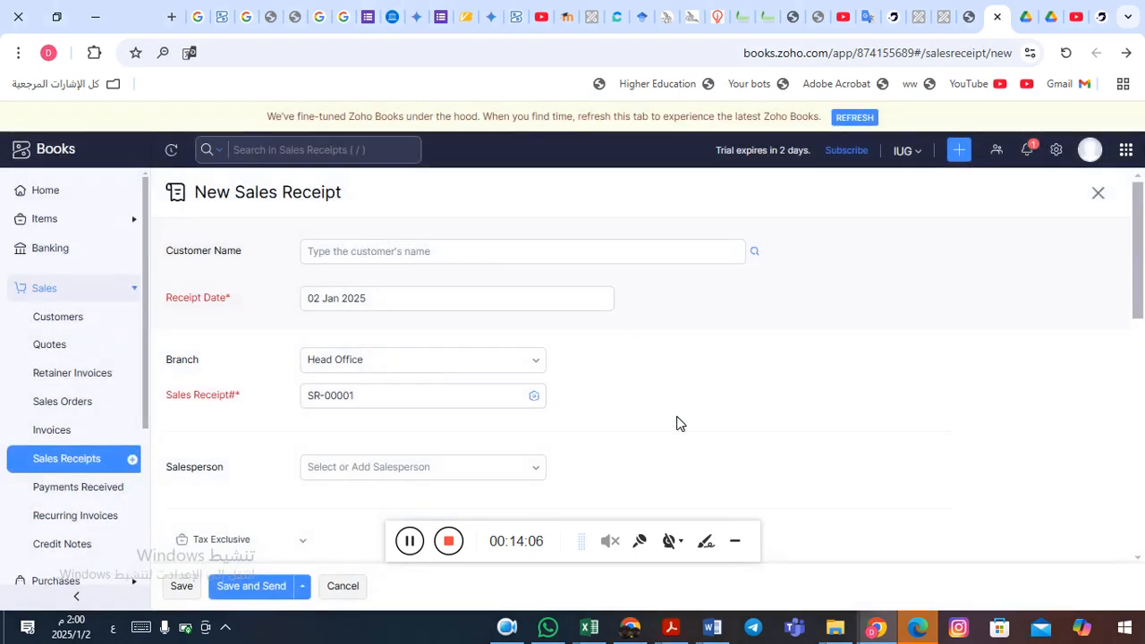
- Leave the tax preference unchanged and bring up the stock item list for the first row
scroll(677, 422, down, 2)
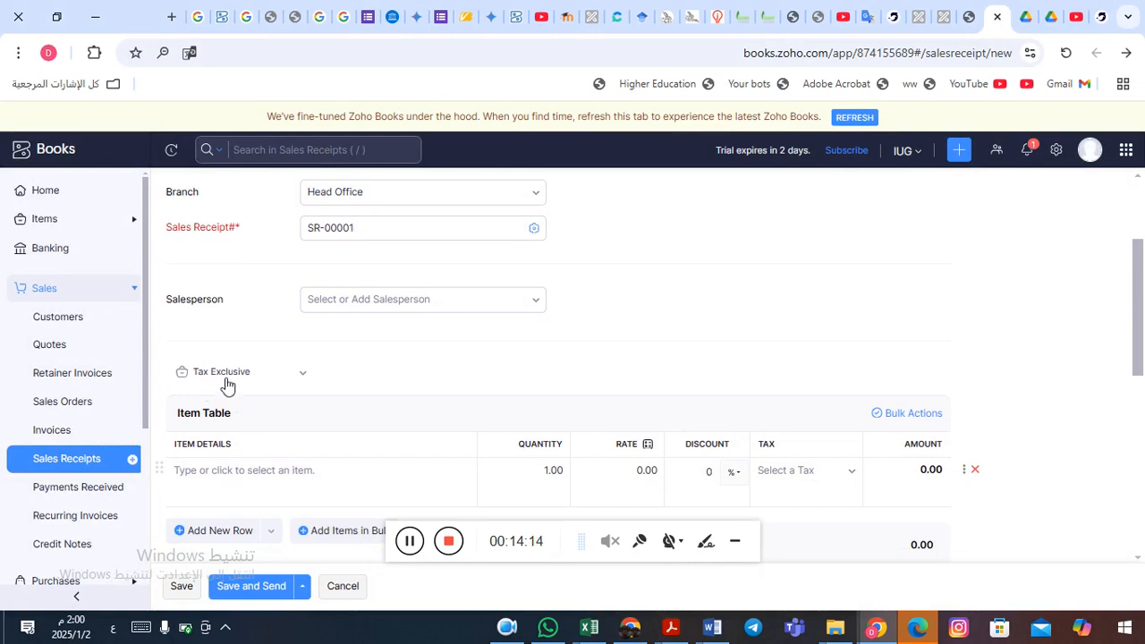
click(304, 375)
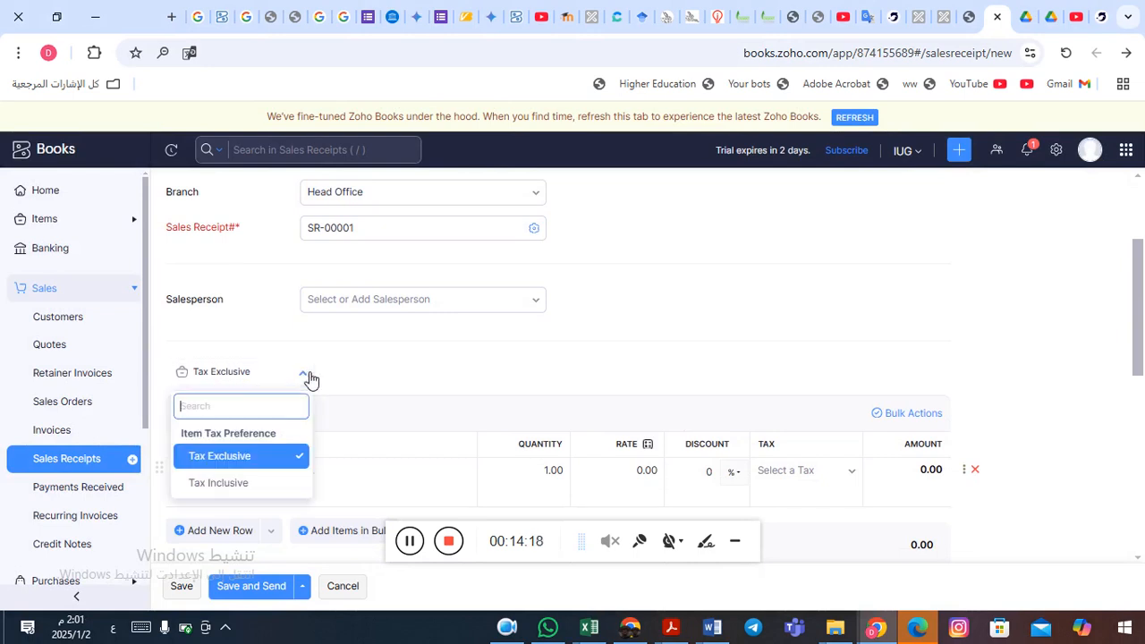
click(306, 376)
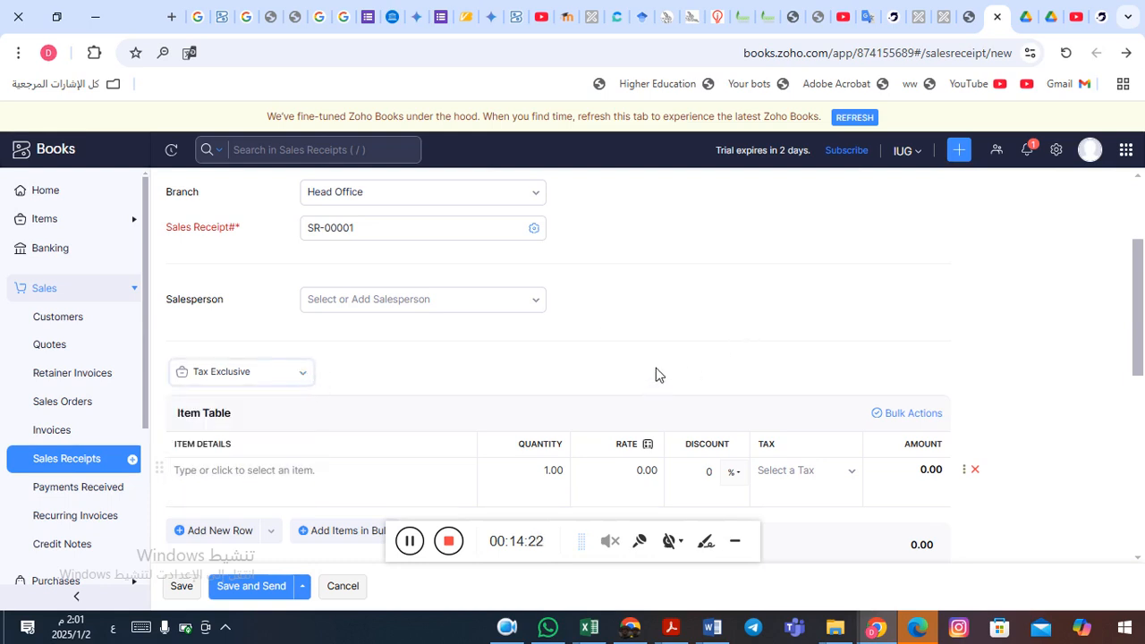
scroll(656, 371, down, 1)
scroll(656, 374, down, 1)
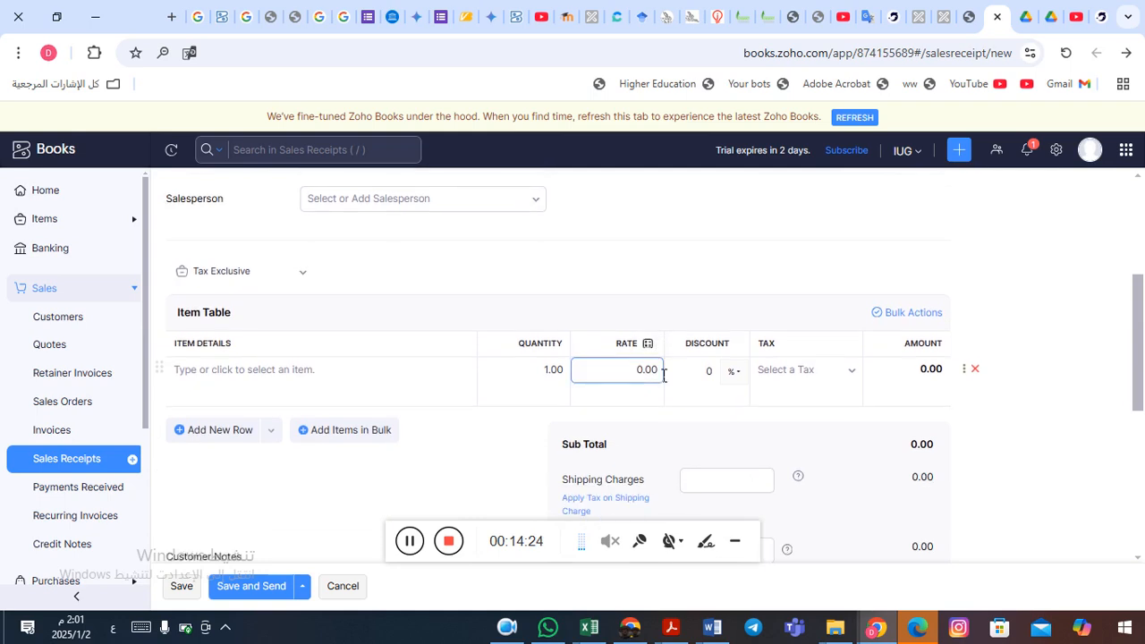
click(247, 387)
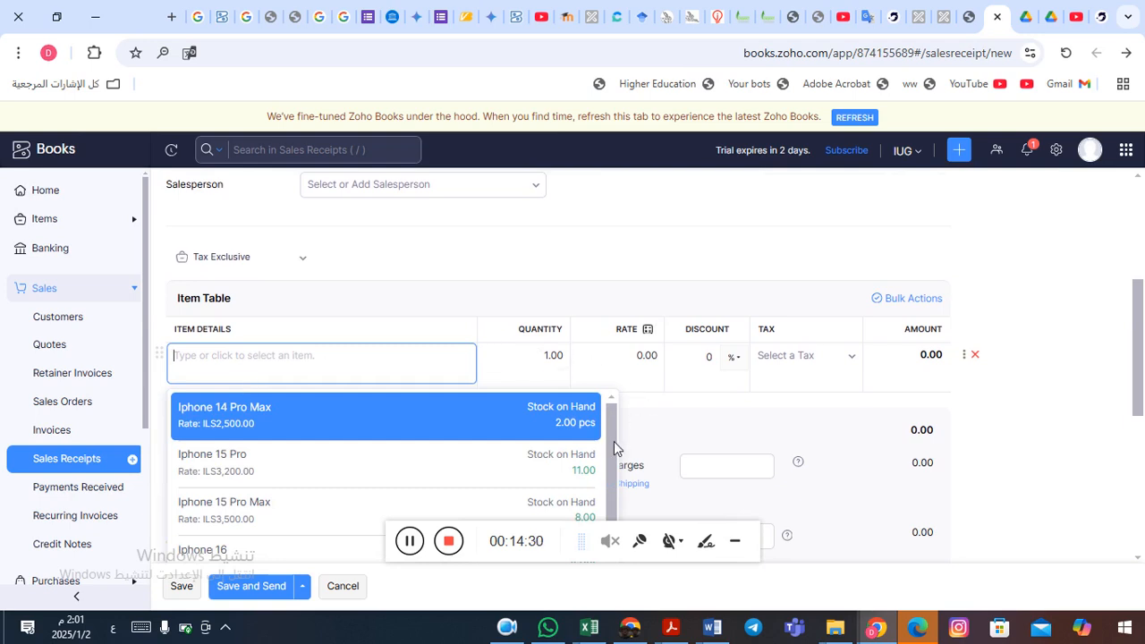
drag(615, 441, 612, 497)
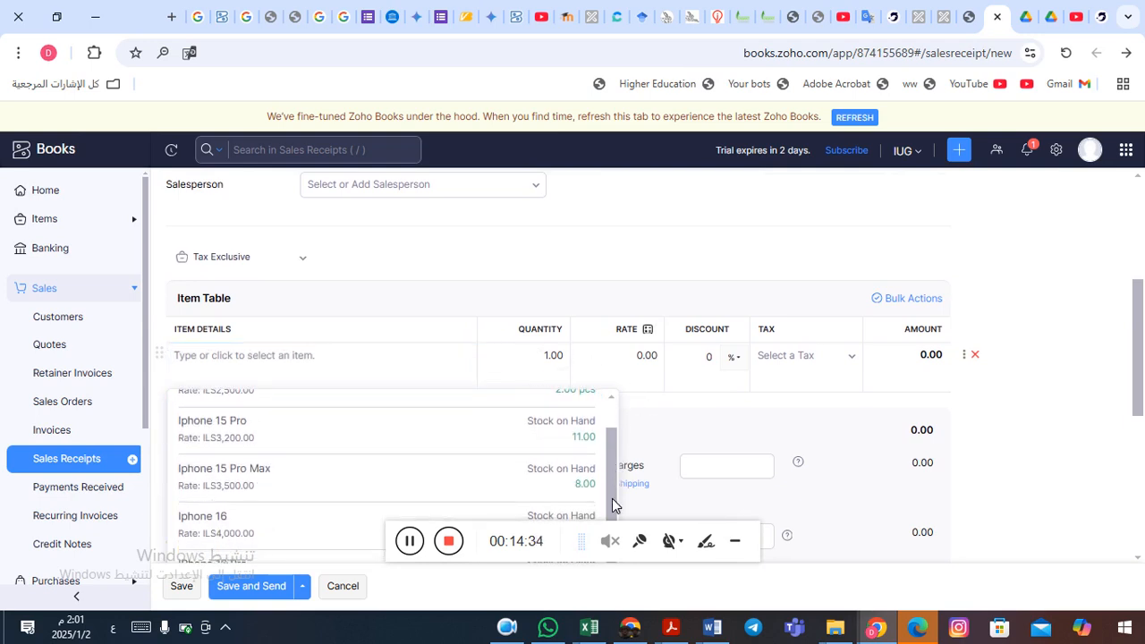
- Add Iphone 15 Pro Max to the first row at 3500 plus 16% VAT, totalling 4,060.00 ILS
click(349, 489)
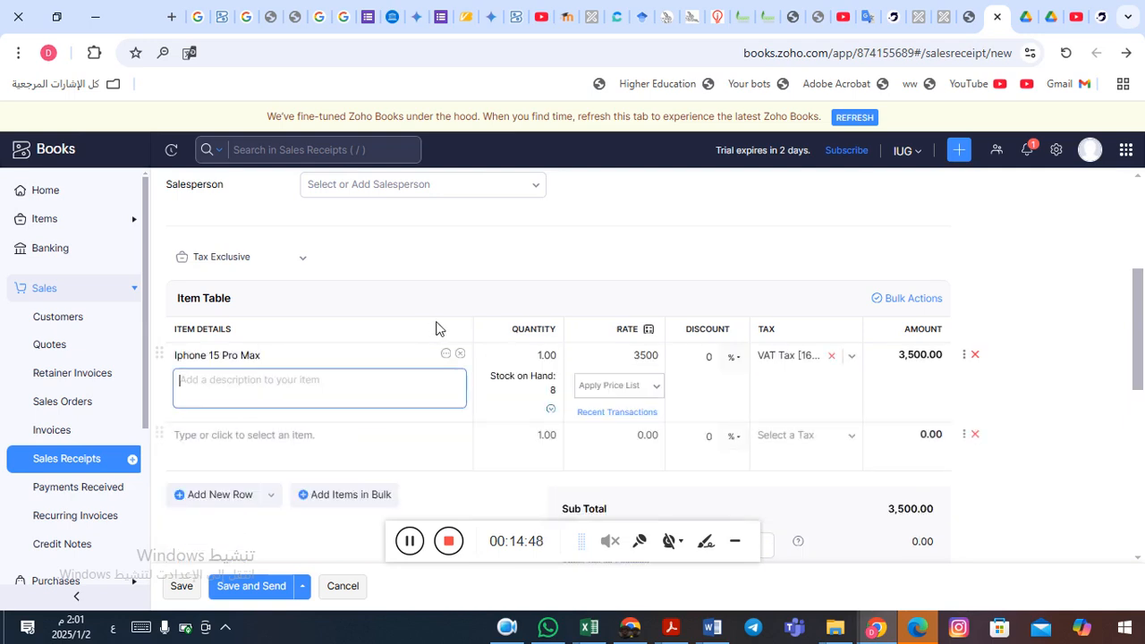
click(548, 356)
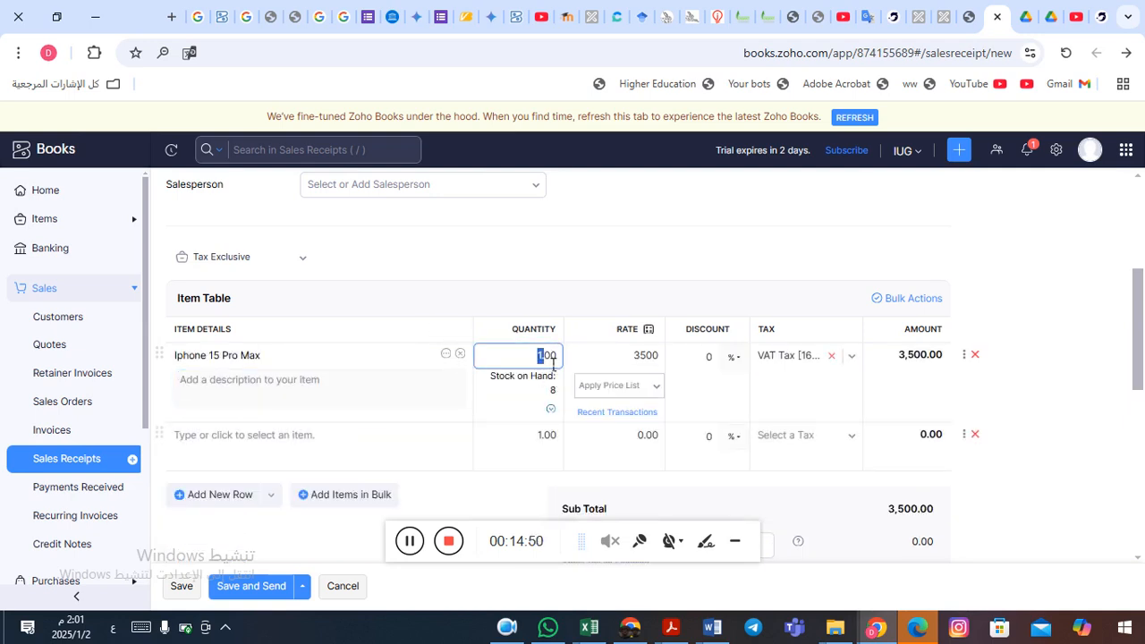
click(561, 359)
click(449, 391)
click(739, 359)
click(739, 360)
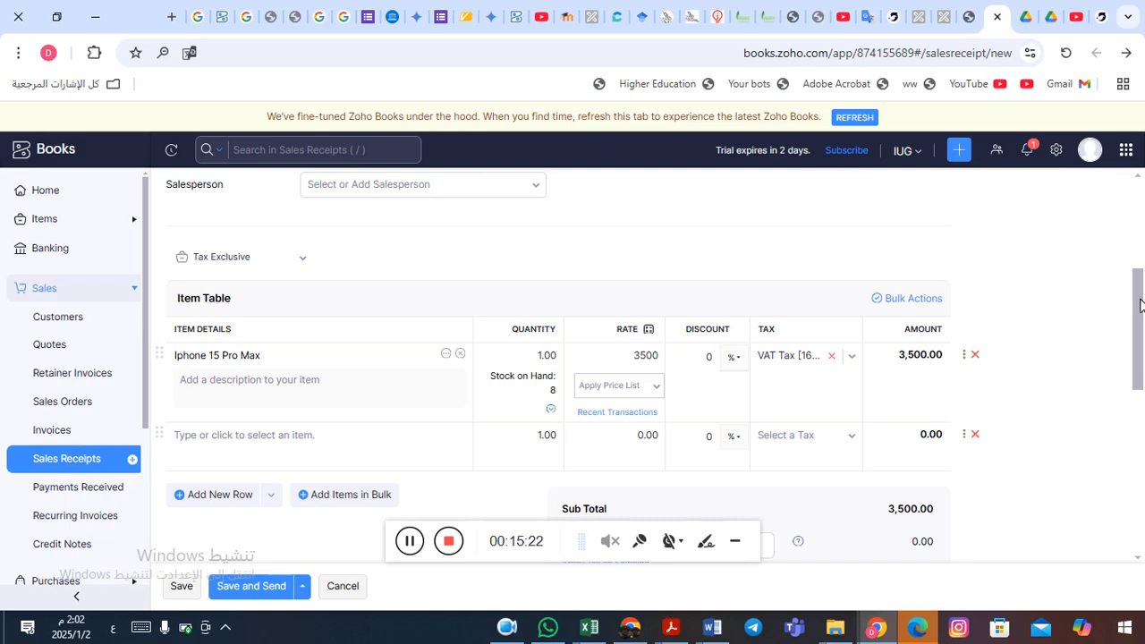
drag(1141, 304, 1133, 385)
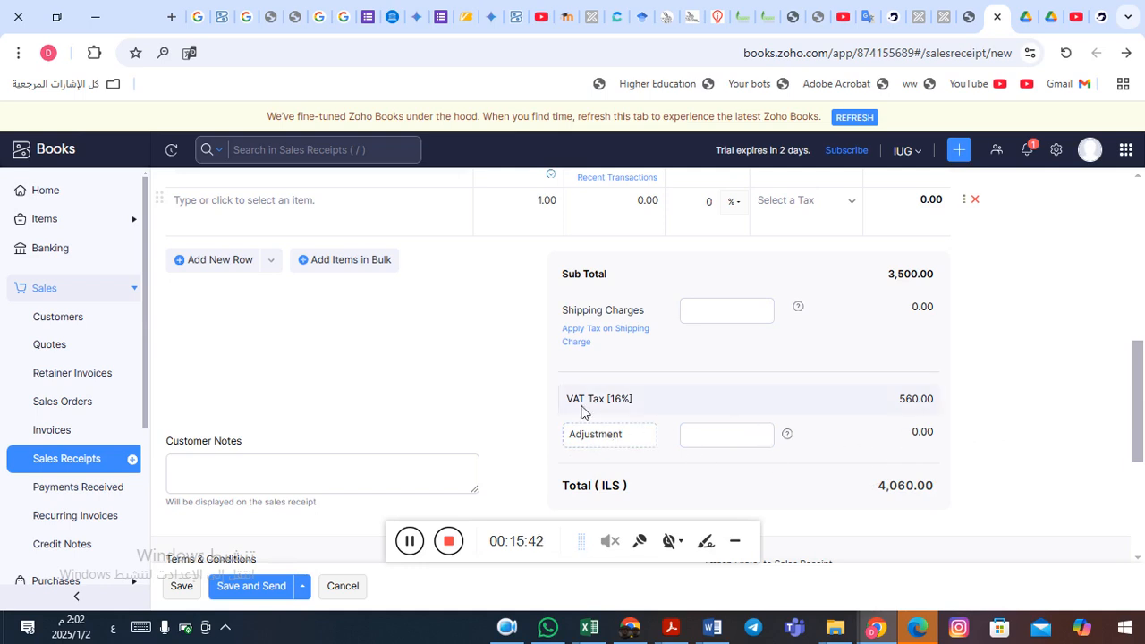
- In Payment Details, keep Cash as the payment mode and Cash as the deposit account
drag(1140, 383, 1143, 416)
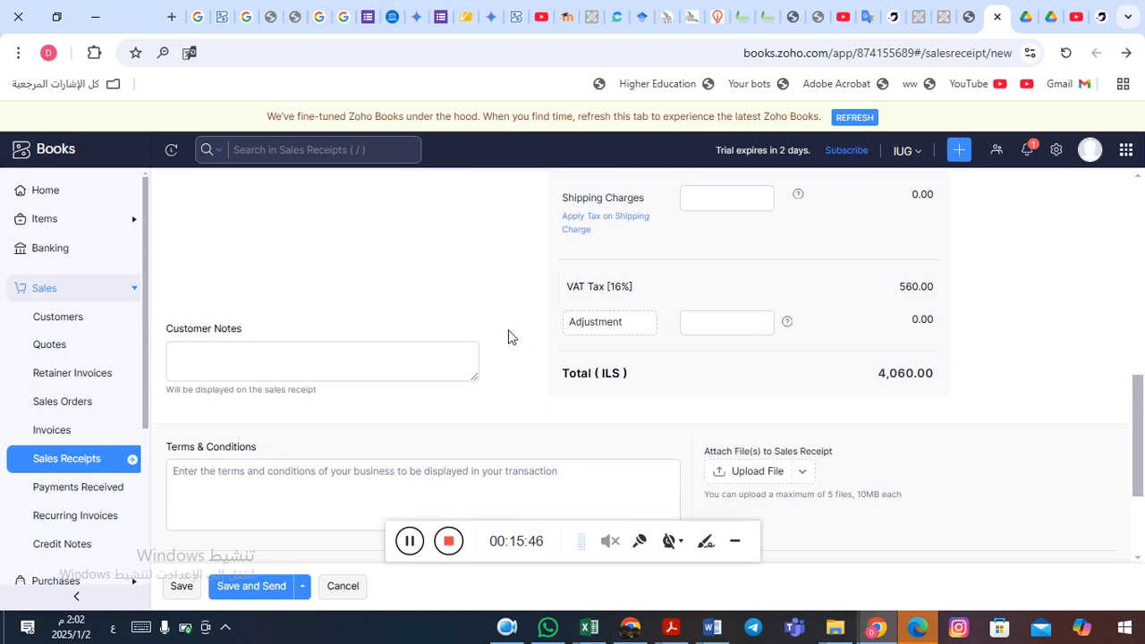
click(238, 358)
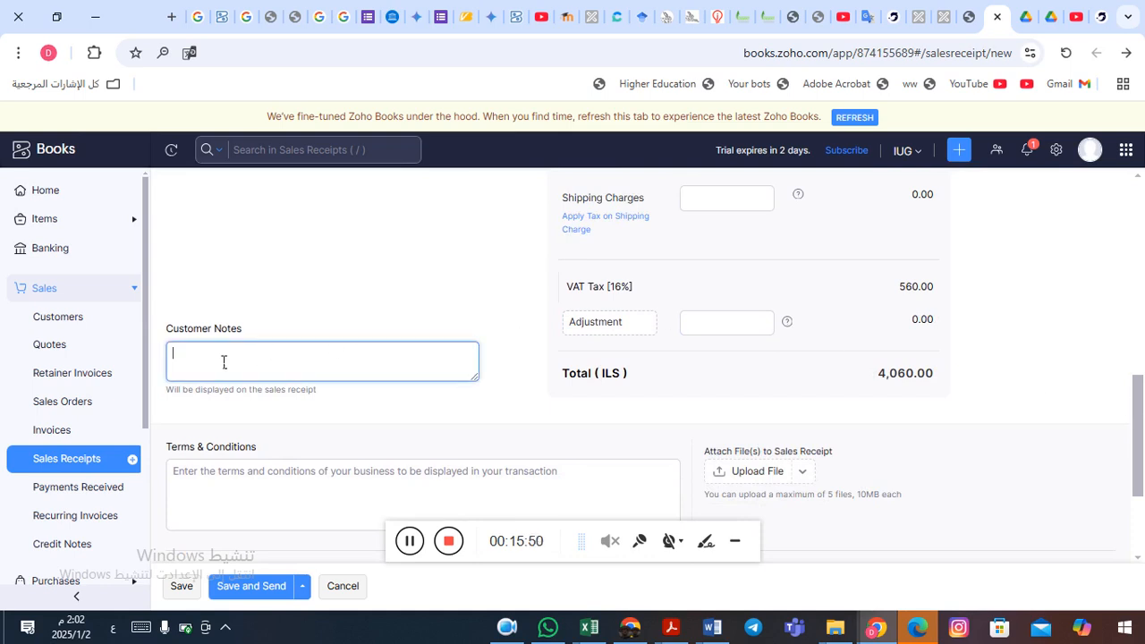
click(214, 481)
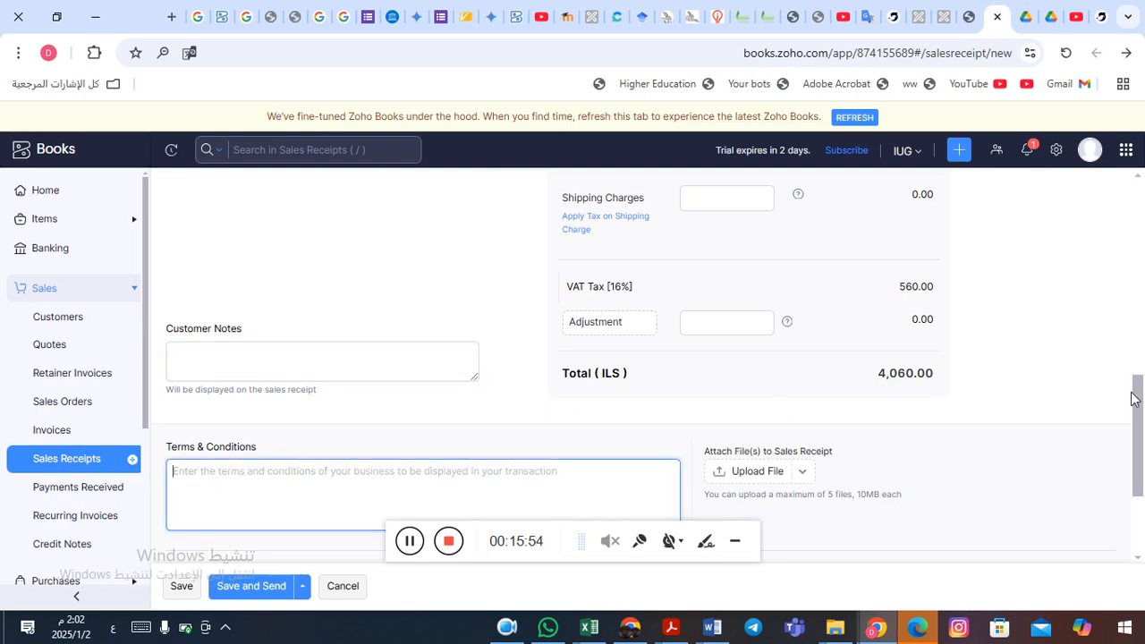
drag(1135, 402, 1143, 459)
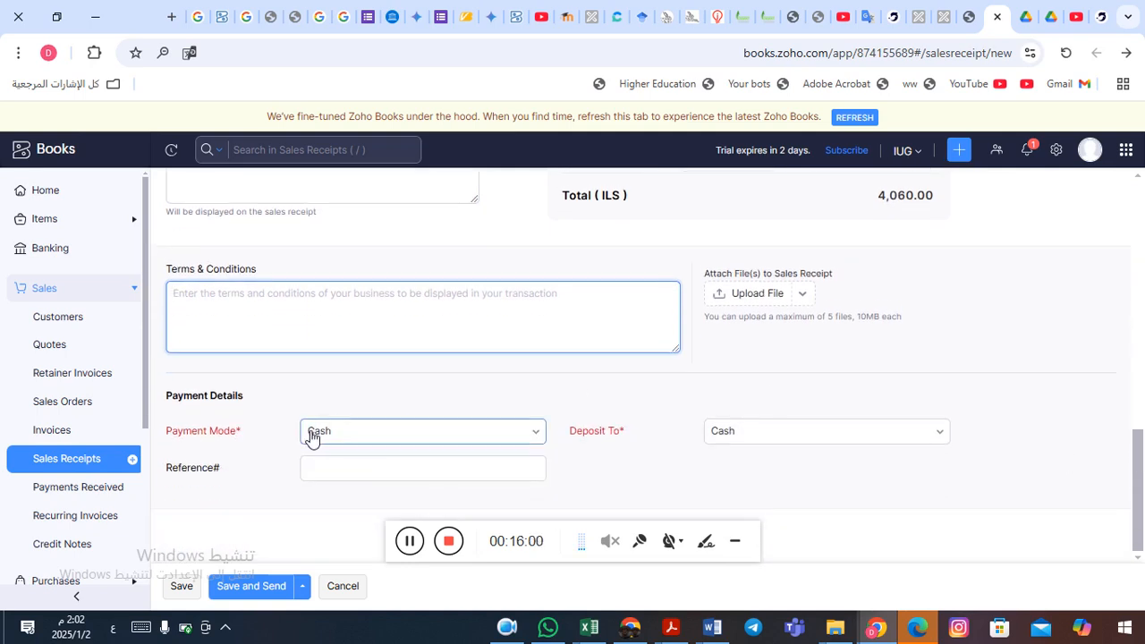
click(539, 433)
click(541, 433)
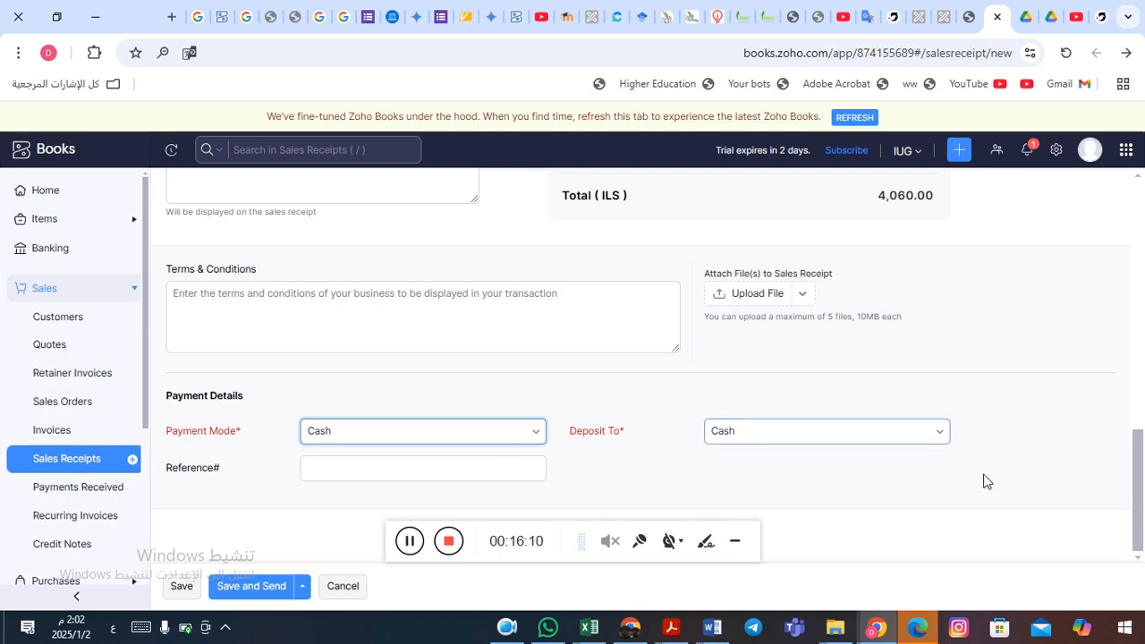
click(945, 435)
click(945, 436)
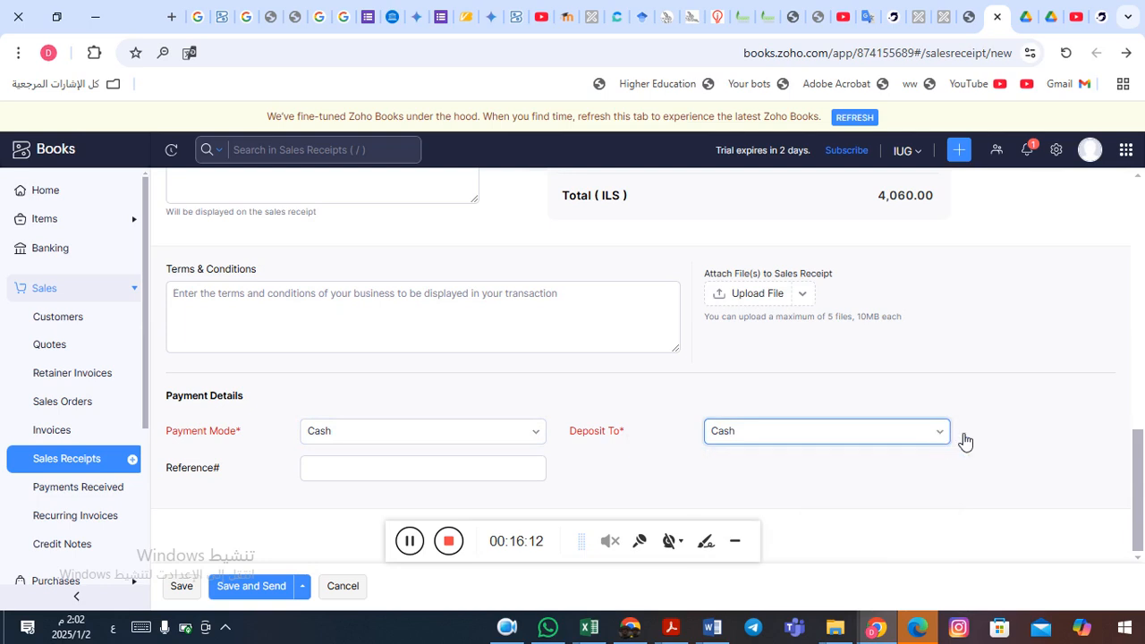
click(738, 543)
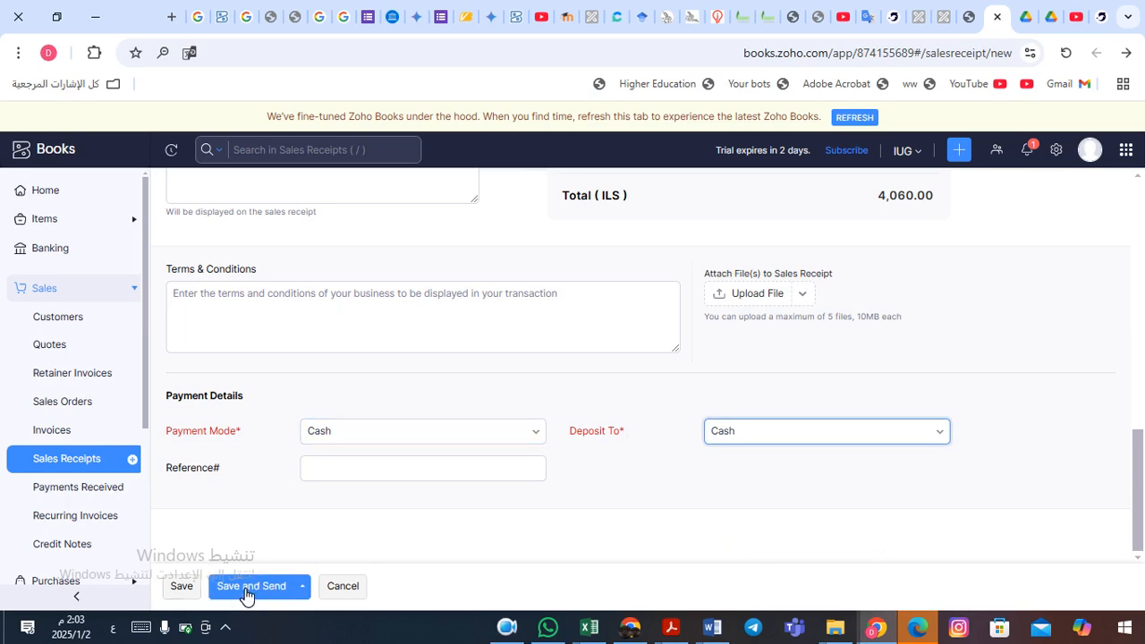
- Save SR-00001 and check its items, VAT and 4,060 ILS total in the preview
click(182, 587)
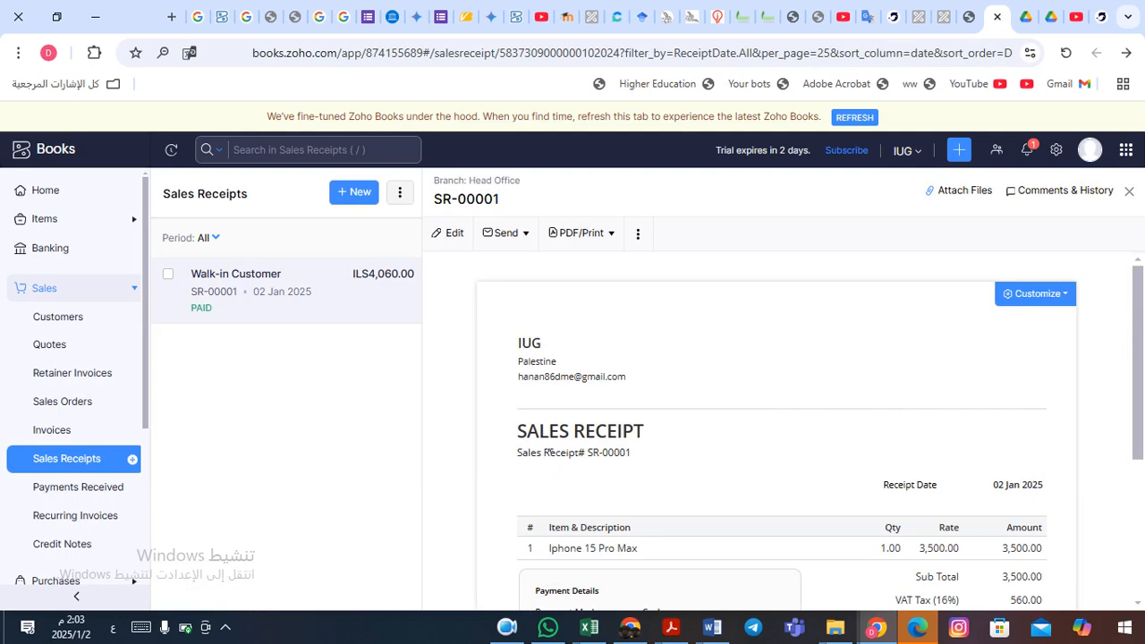
drag(1141, 328, 1120, 285)
drag(1138, 374, 1141, 461)
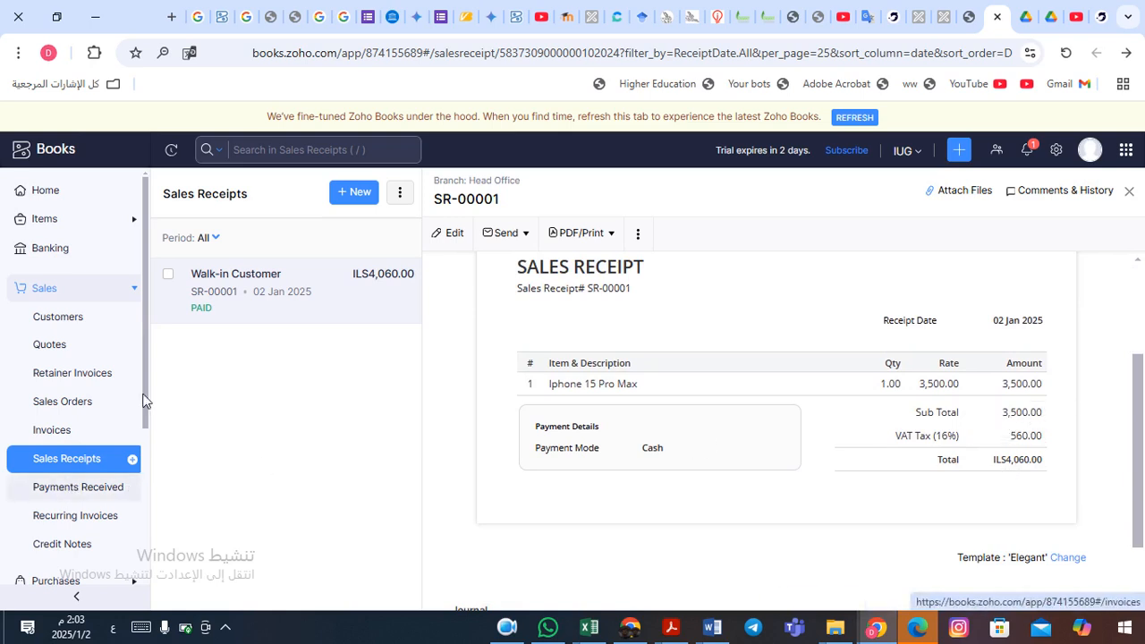
drag(146, 381, 135, 486)
- Review the January 2025 Profit and Loss report, close it, and open the Banking overview
click(48, 496)
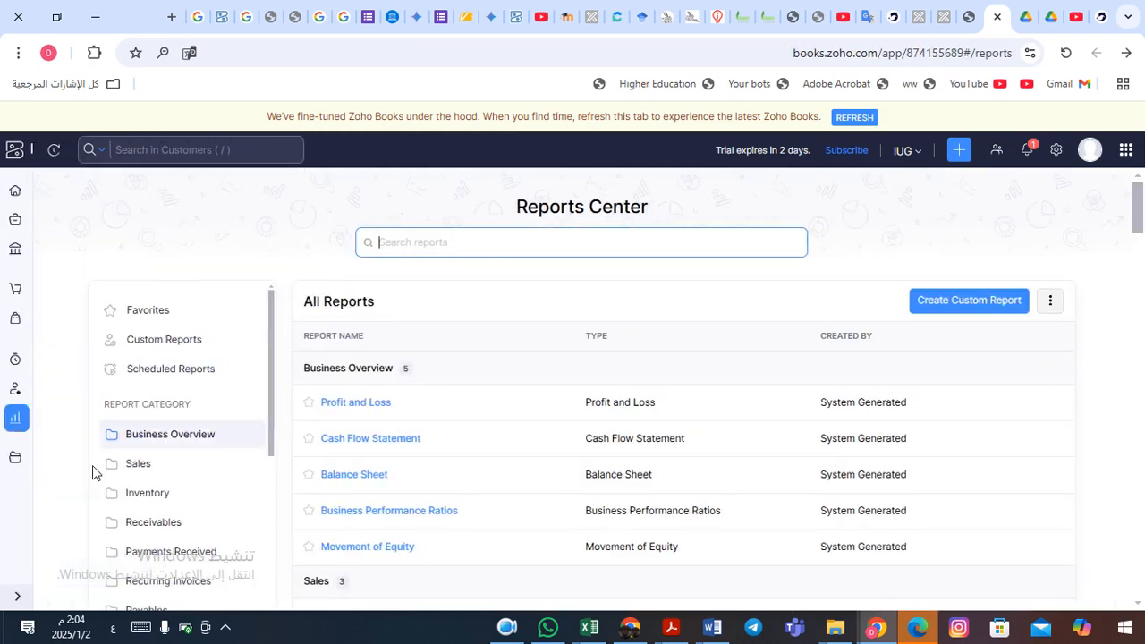
click(358, 404)
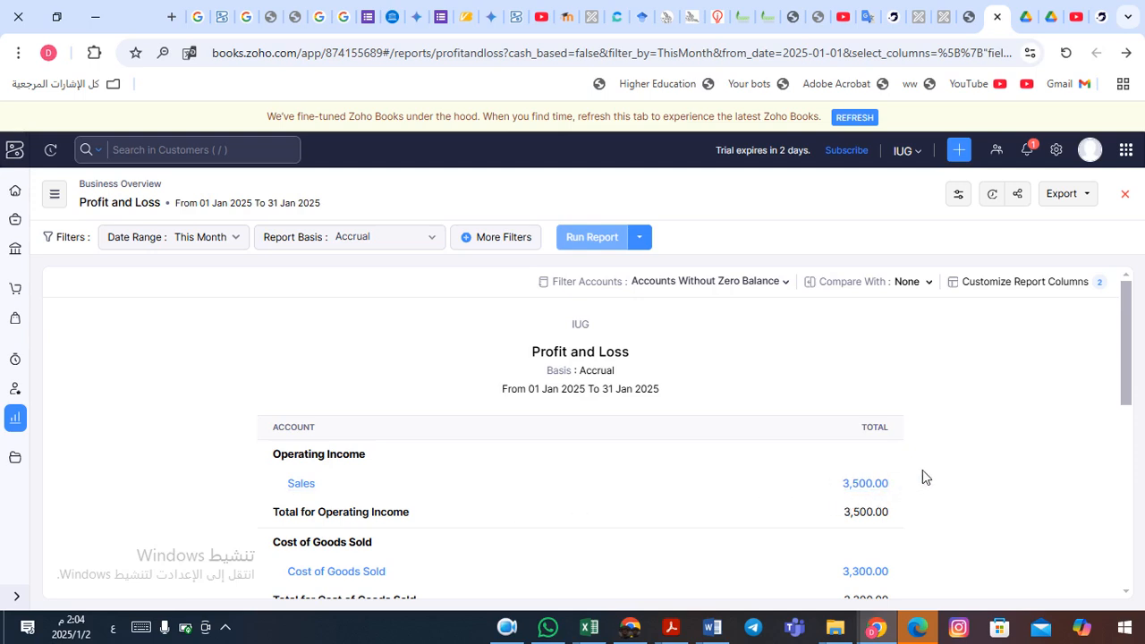
drag(1126, 353, 1129, 328)
click(1126, 195)
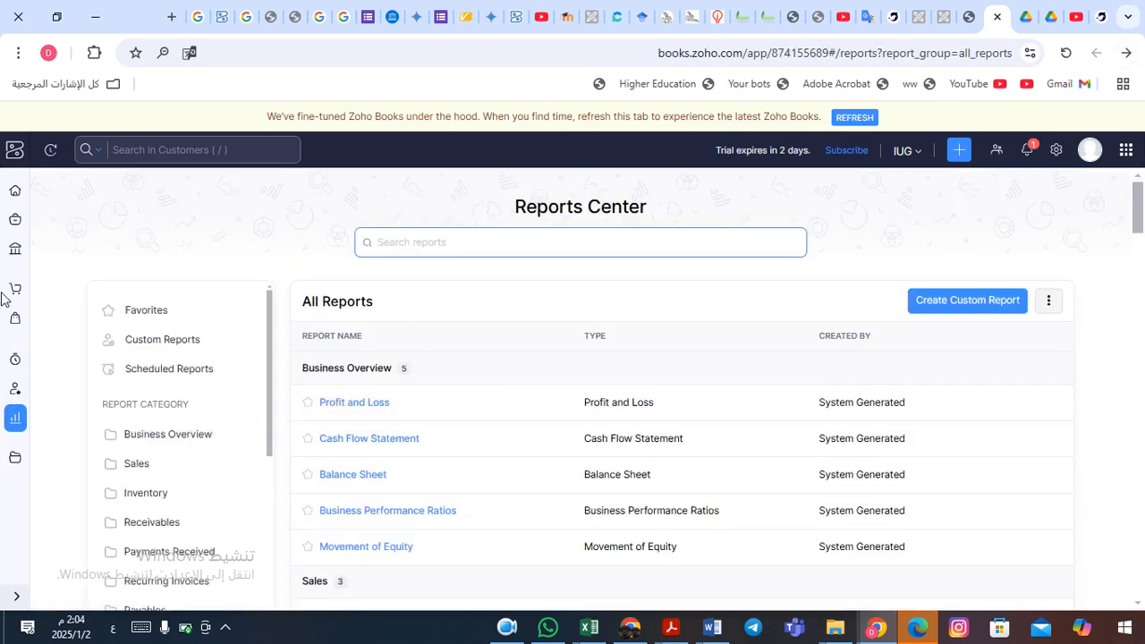
click(19, 251)
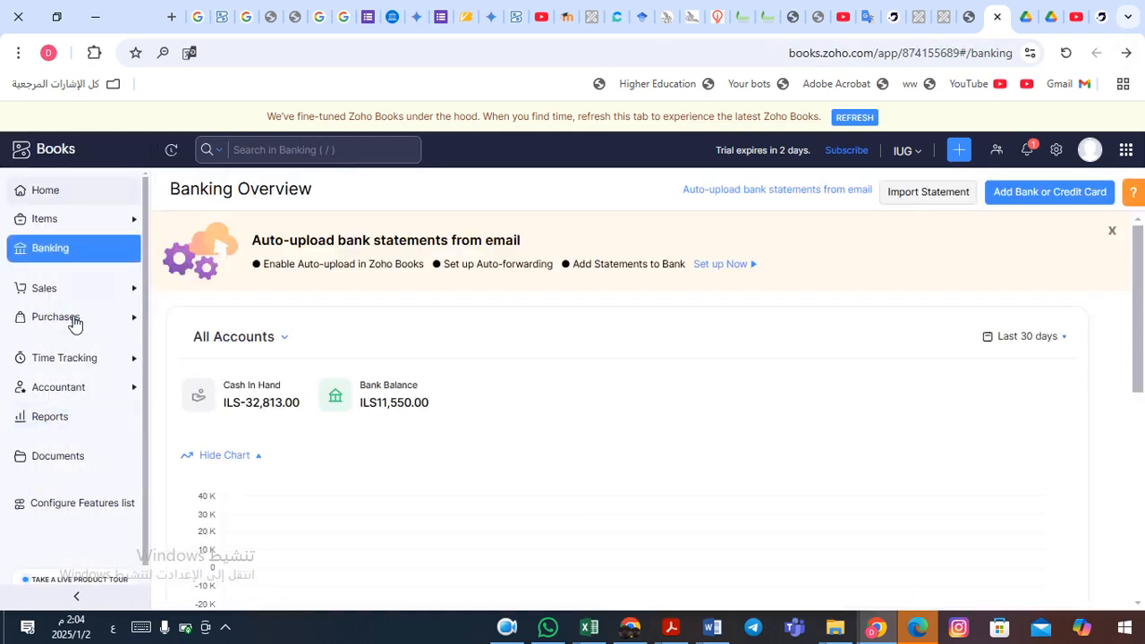
- Go to Sales > Invoices and create invoice INV-000001 dated 02 Jan 2025 for Head Office
click(72, 288)
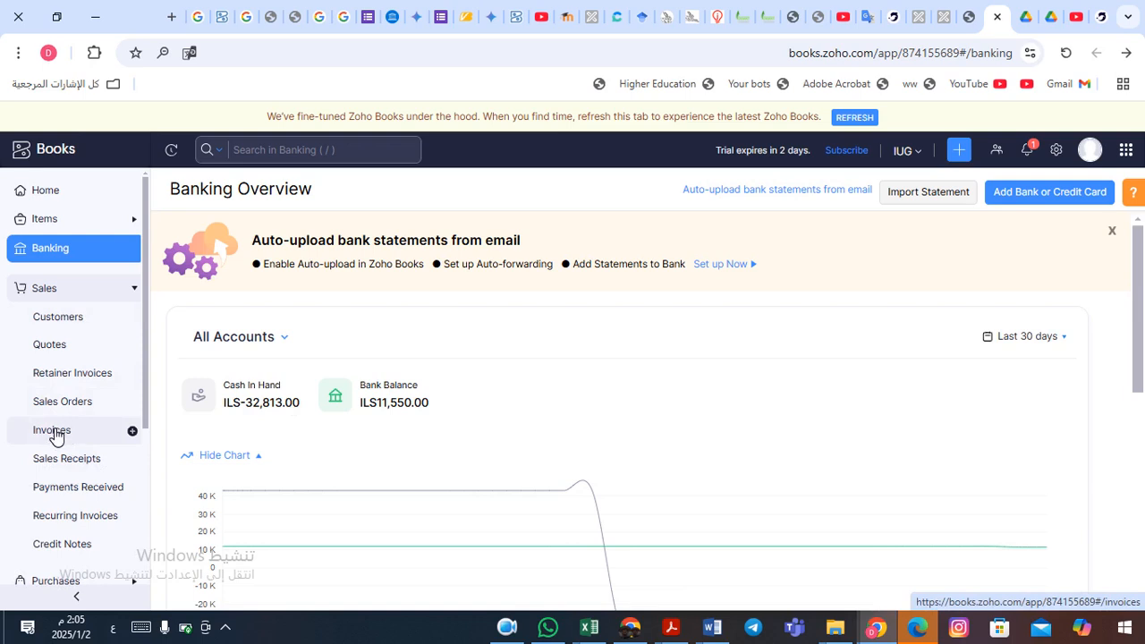
click(53, 433)
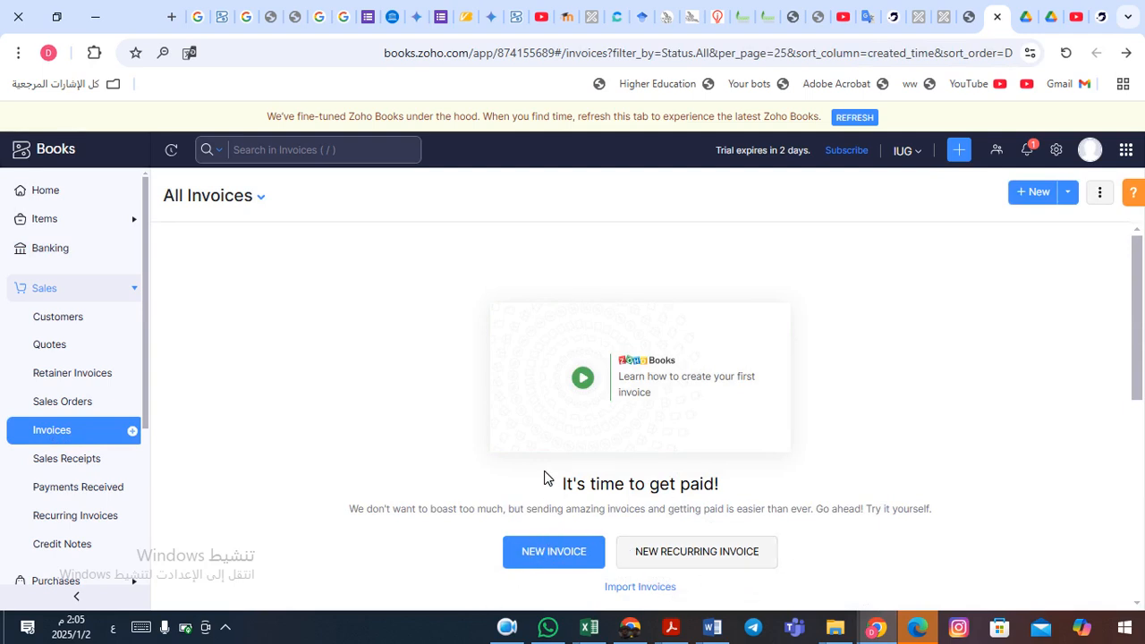
click(564, 555)
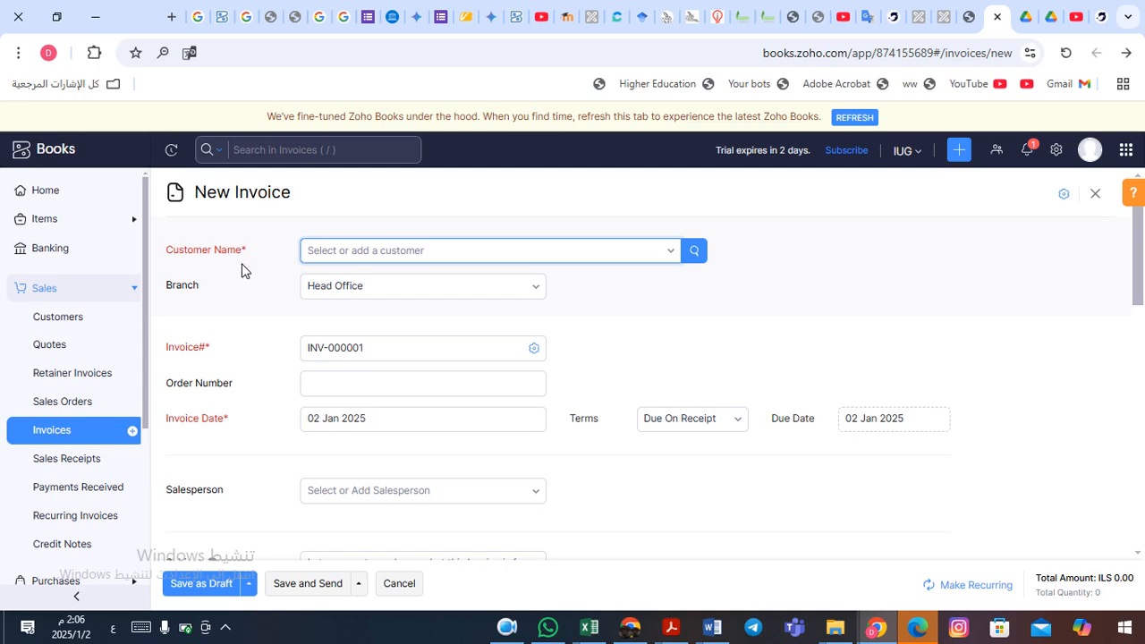
- Select AlBaraka org as the invoice customer, bringing in Net 30 terms due 01 Feb 2025
click(670, 255)
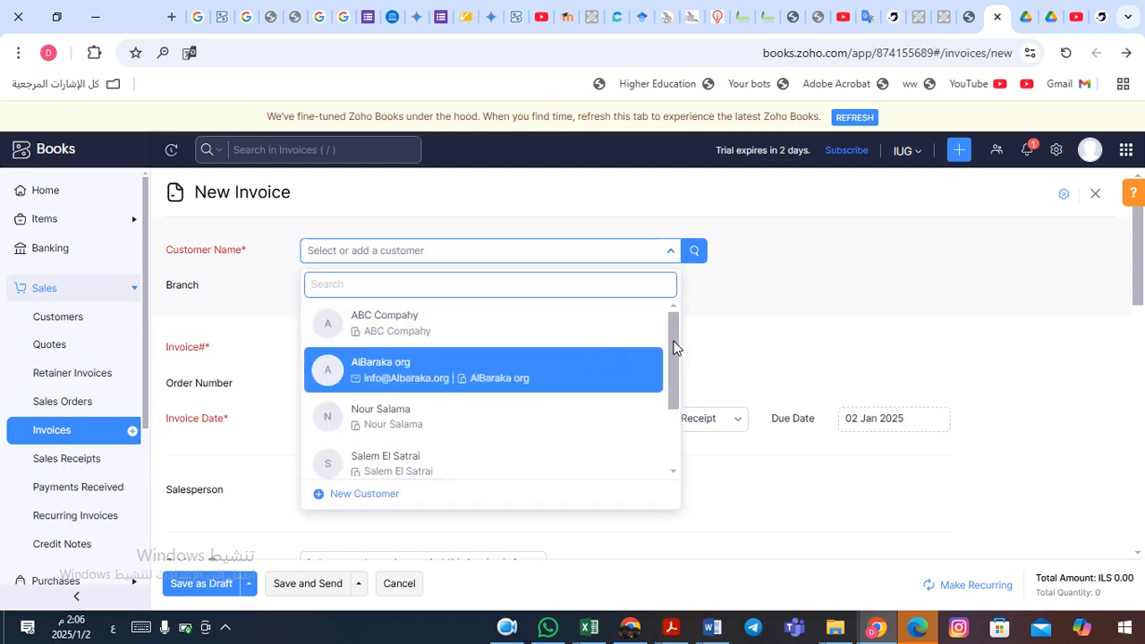
drag(674, 347, 673, 434)
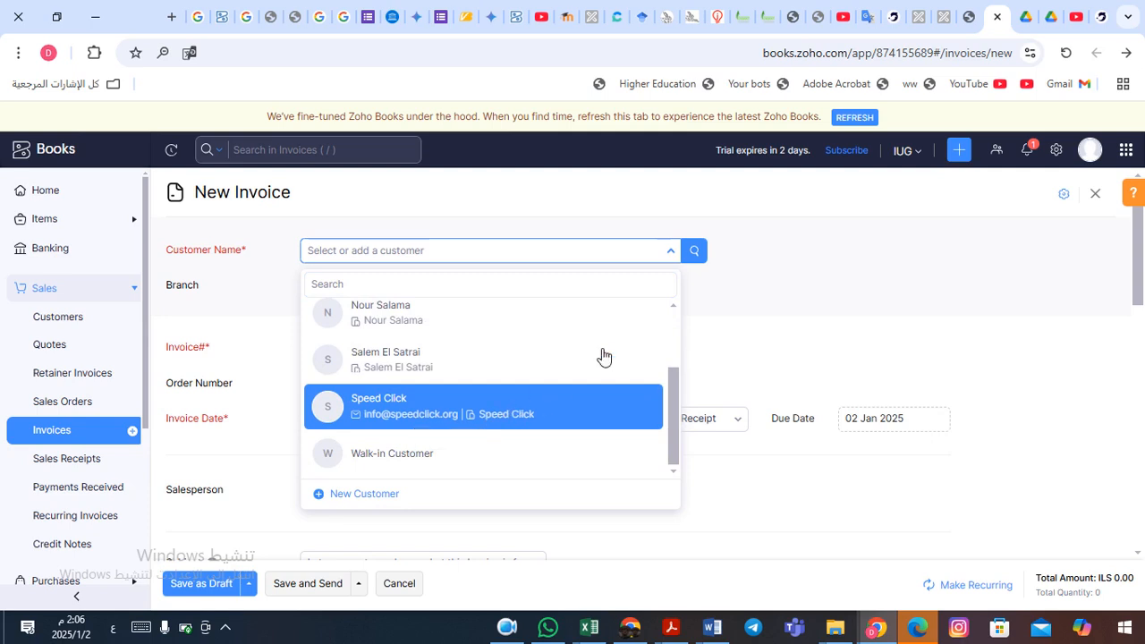
drag(674, 401, 671, 315)
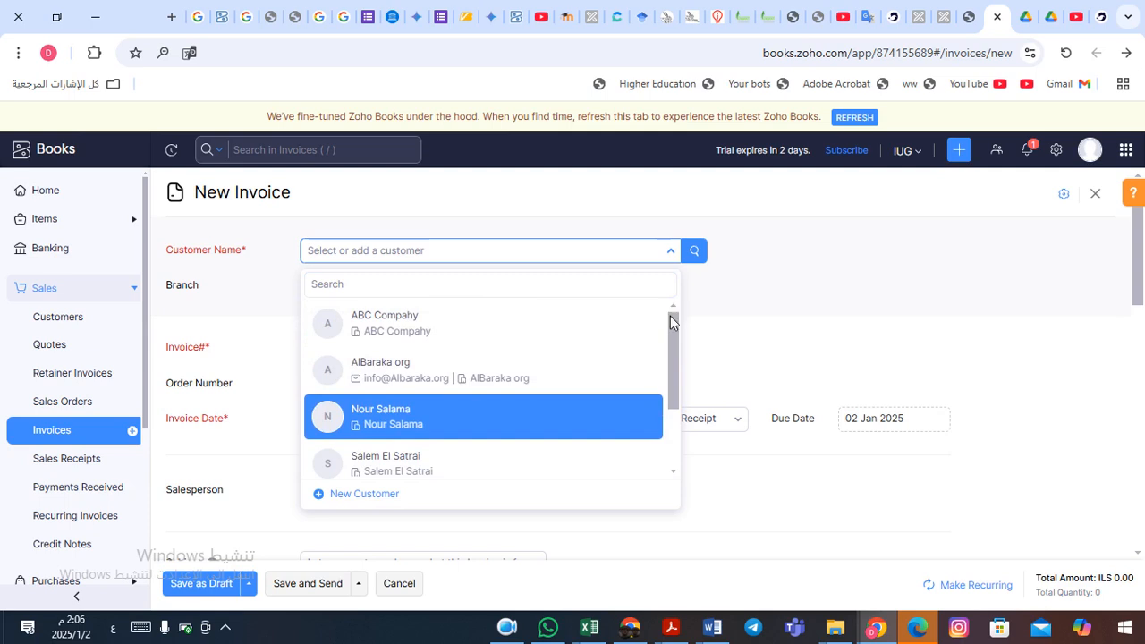
click(430, 369)
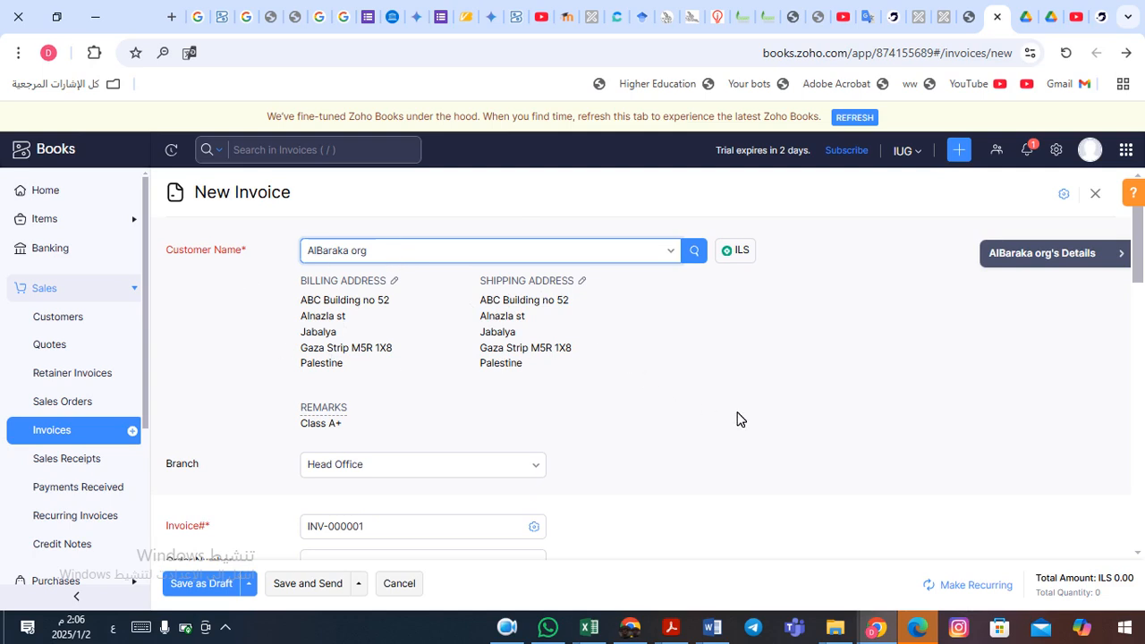
scroll(740, 418, down, 2)
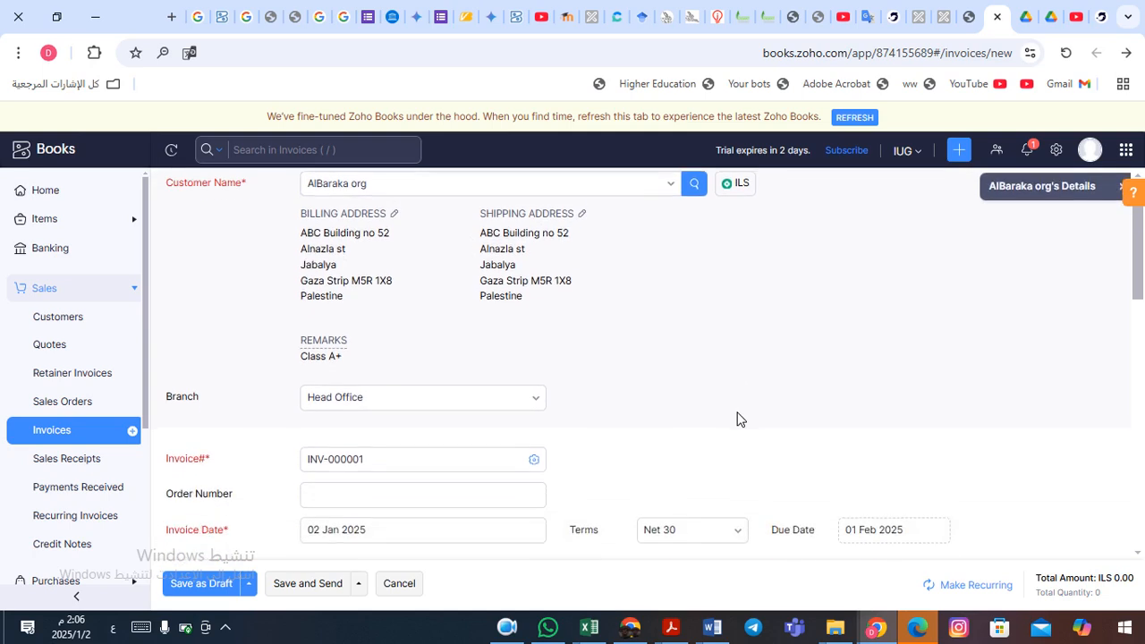
click(186, 333)
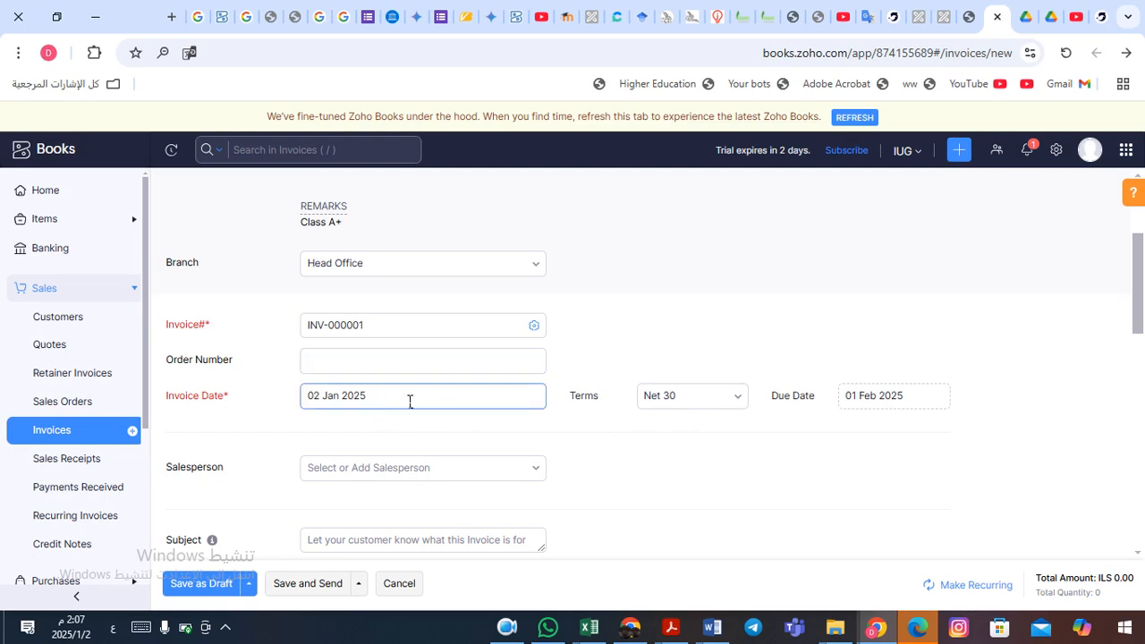
- Change the invoice terms to Net 15, making it due 17 Jan 2025
click(743, 401)
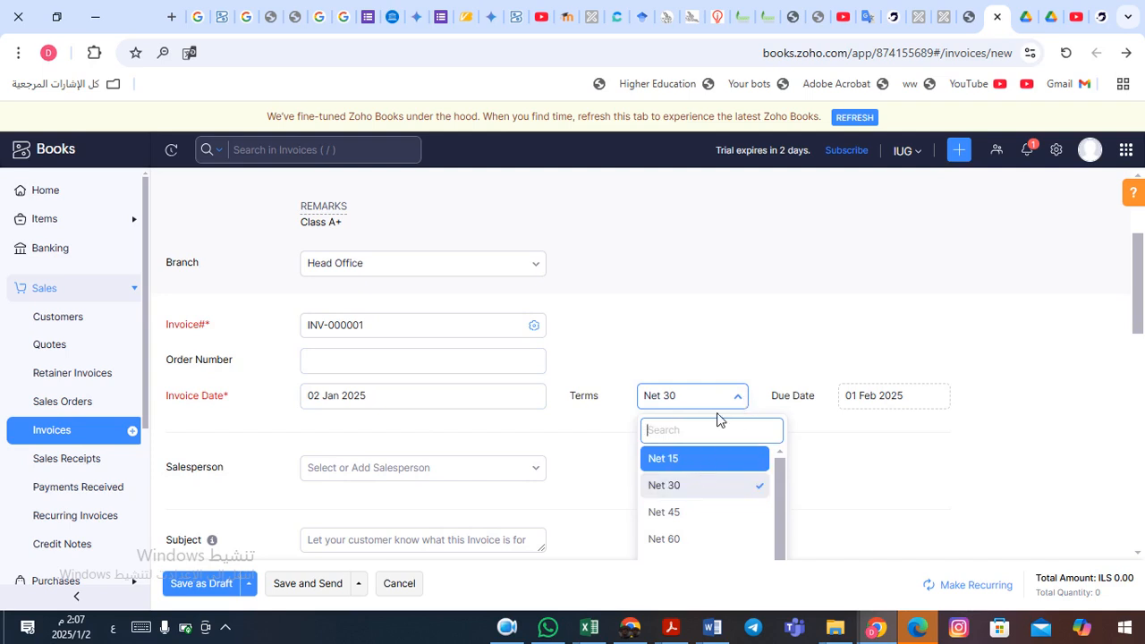
click(693, 460)
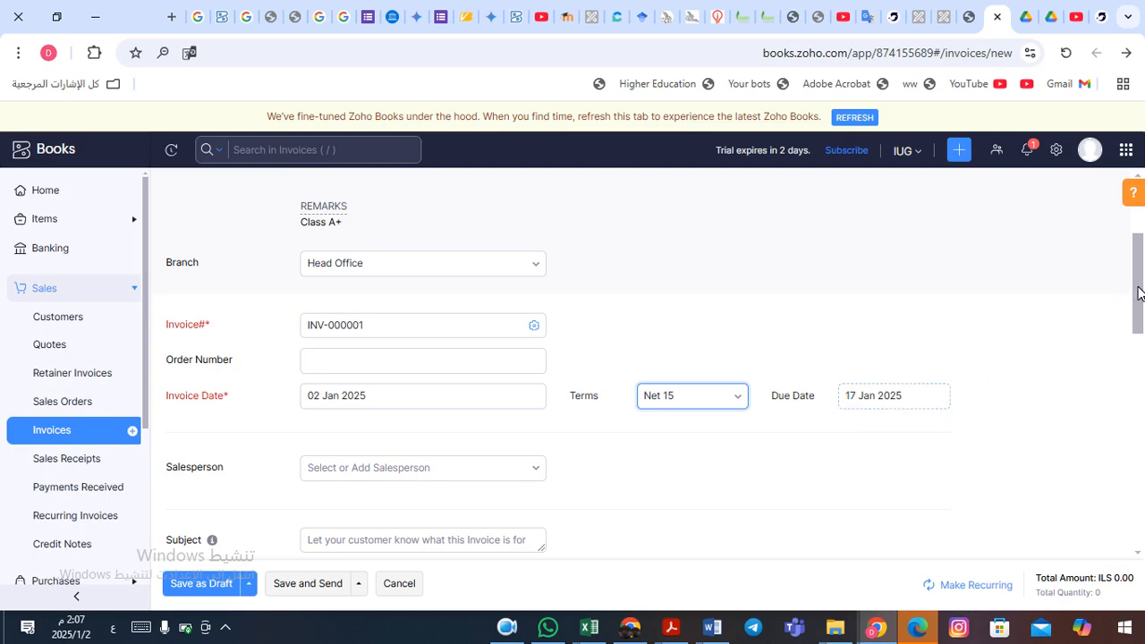
drag(1140, 293, 1138, 320)
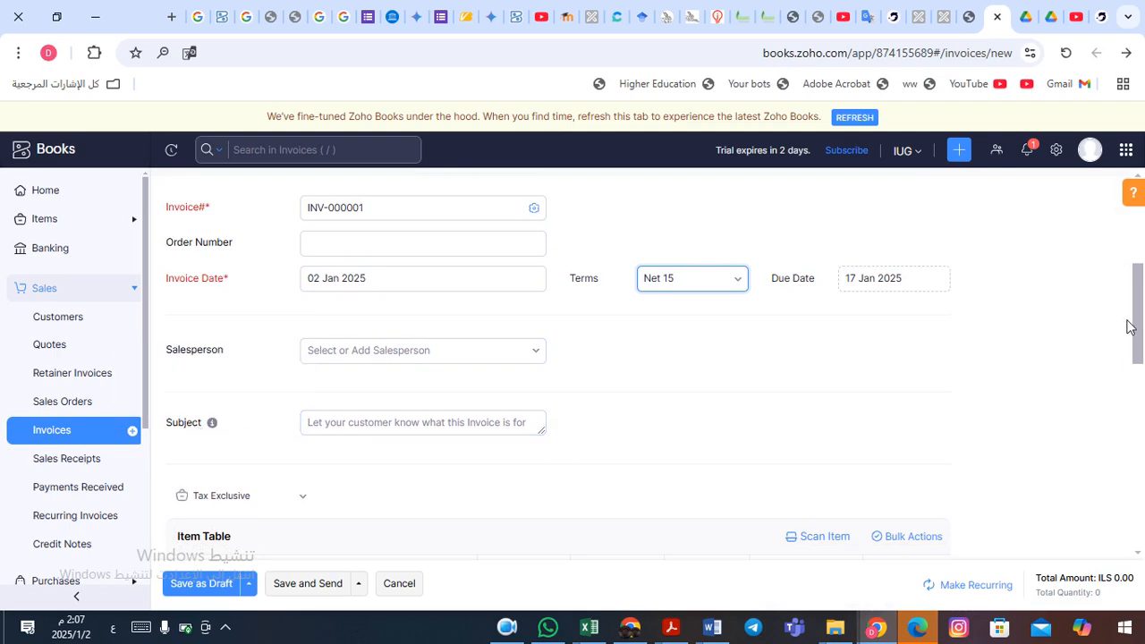
drag(1138, 307, 1142, 365)
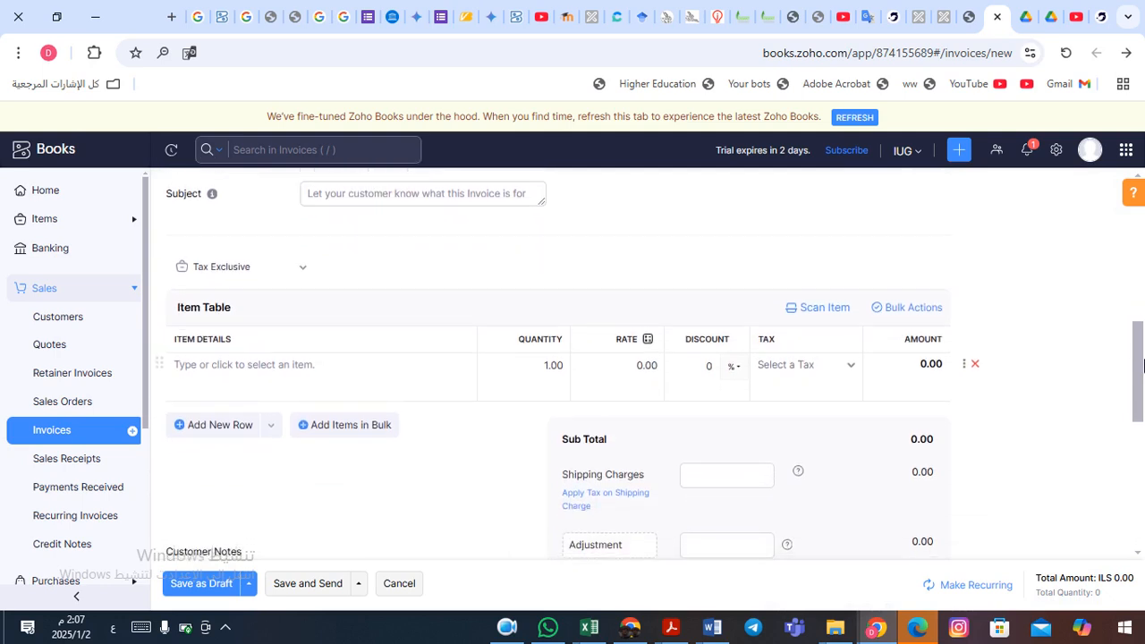
- Set the item tax preference to Tax Inclusive
click(305, 274)
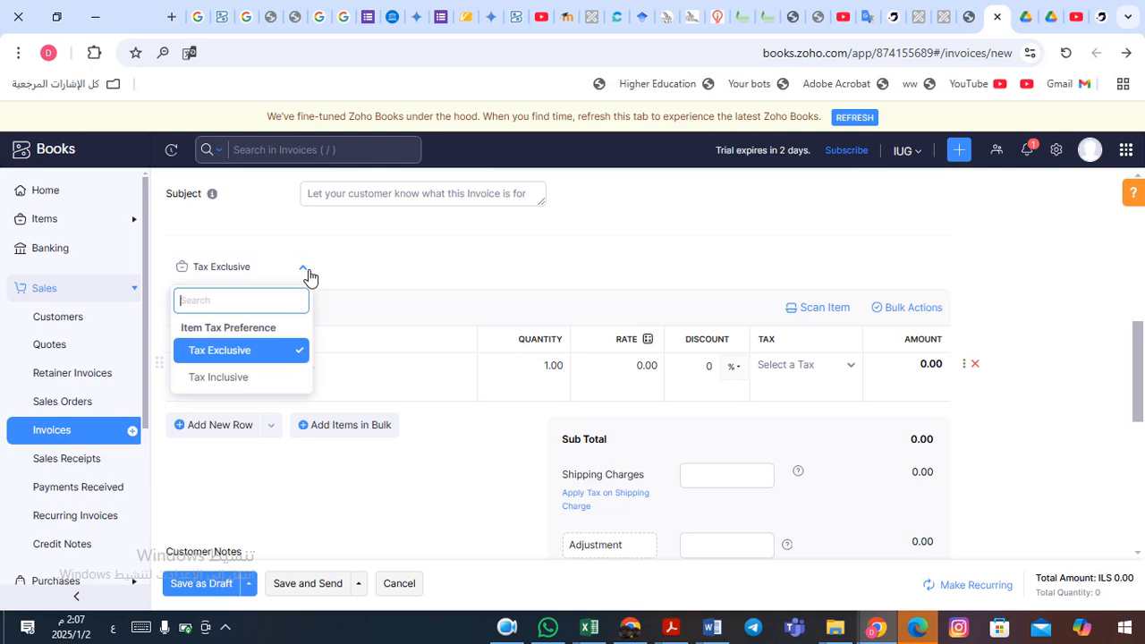
click(224, 383)
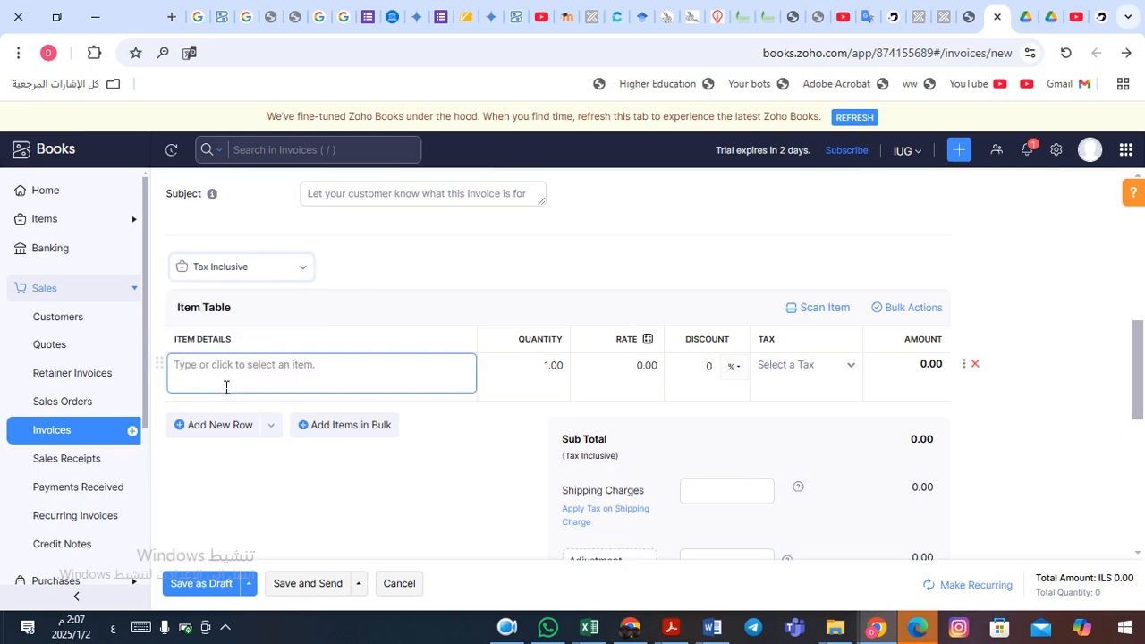
click(261, 374)
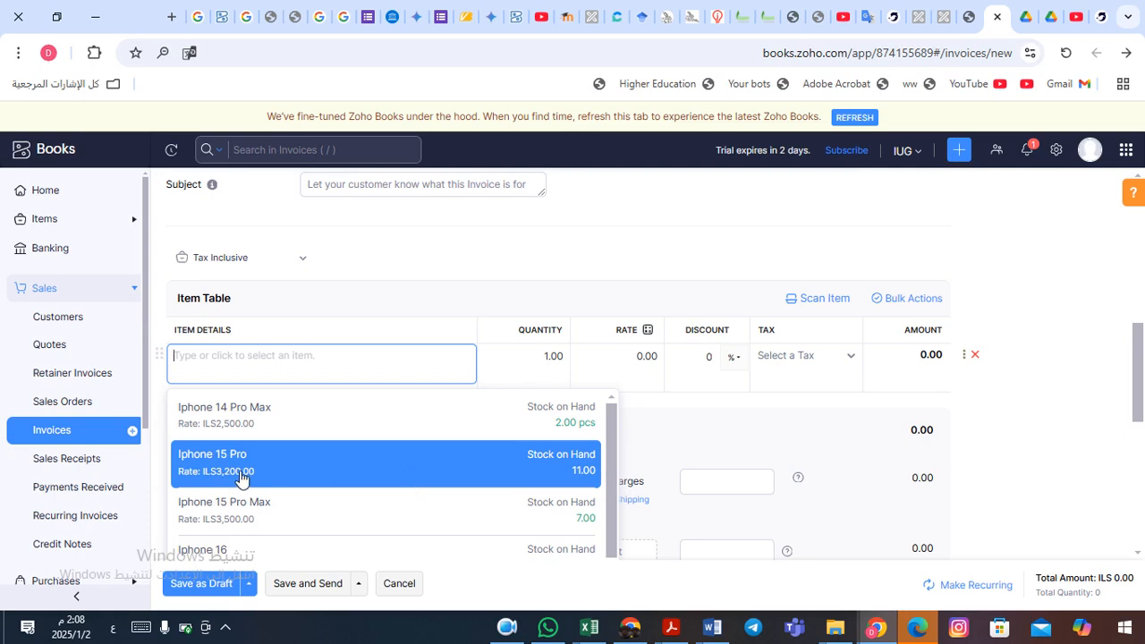
- Add Iphone 15 Pro as the first invoice line, quantity 2 at rate 3300
click(298, 475)
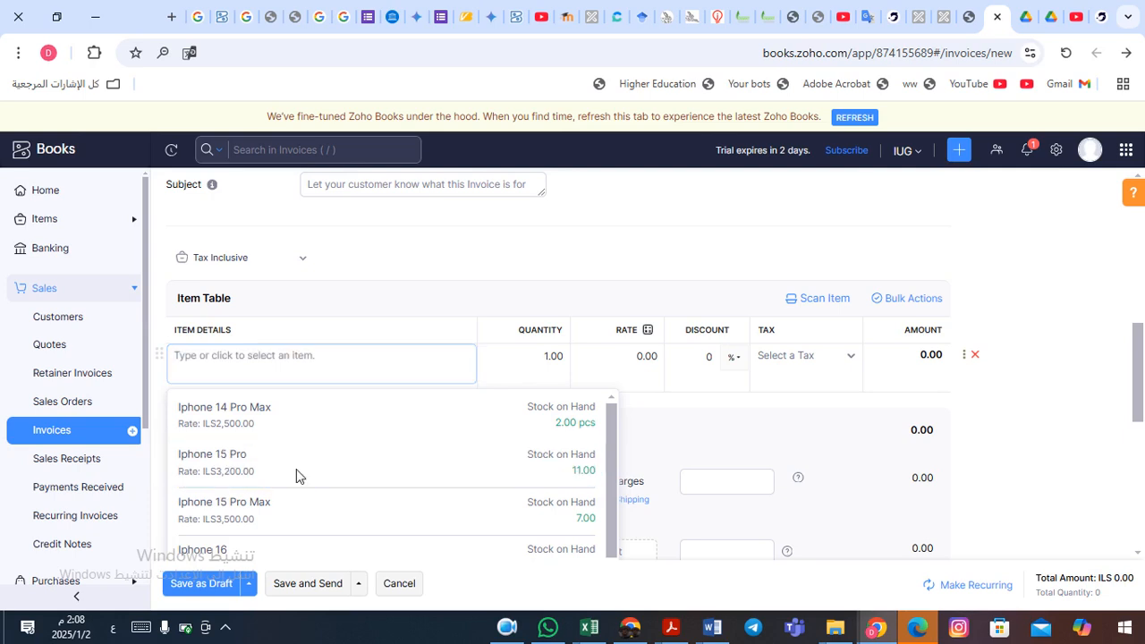
click(544, 364)
drag(538, 365, 552, 365)
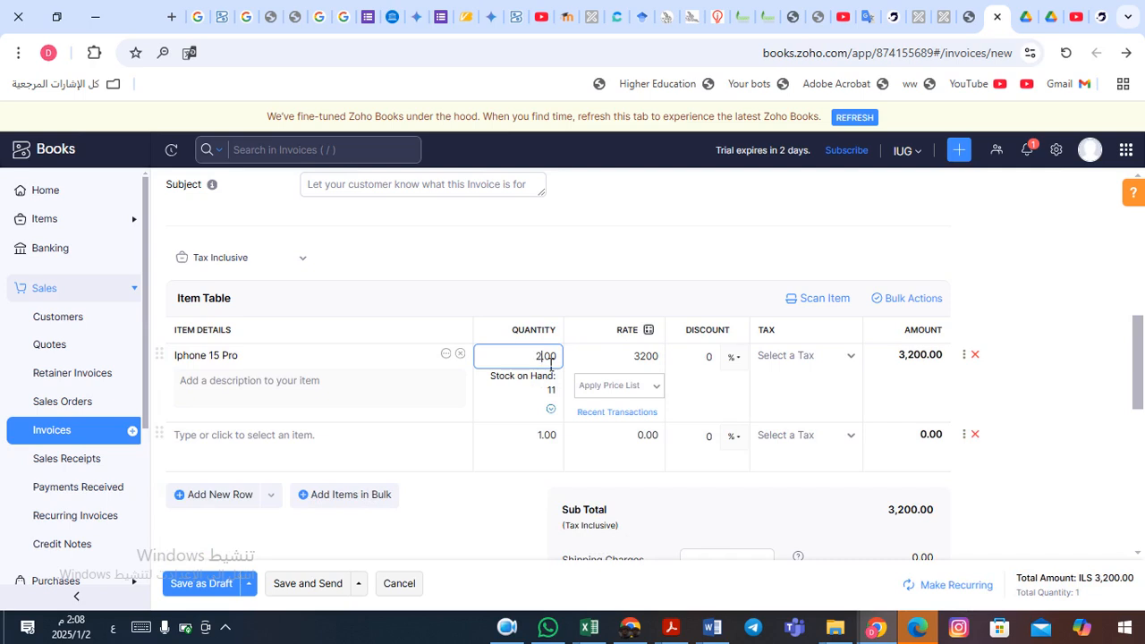
key(Tab)
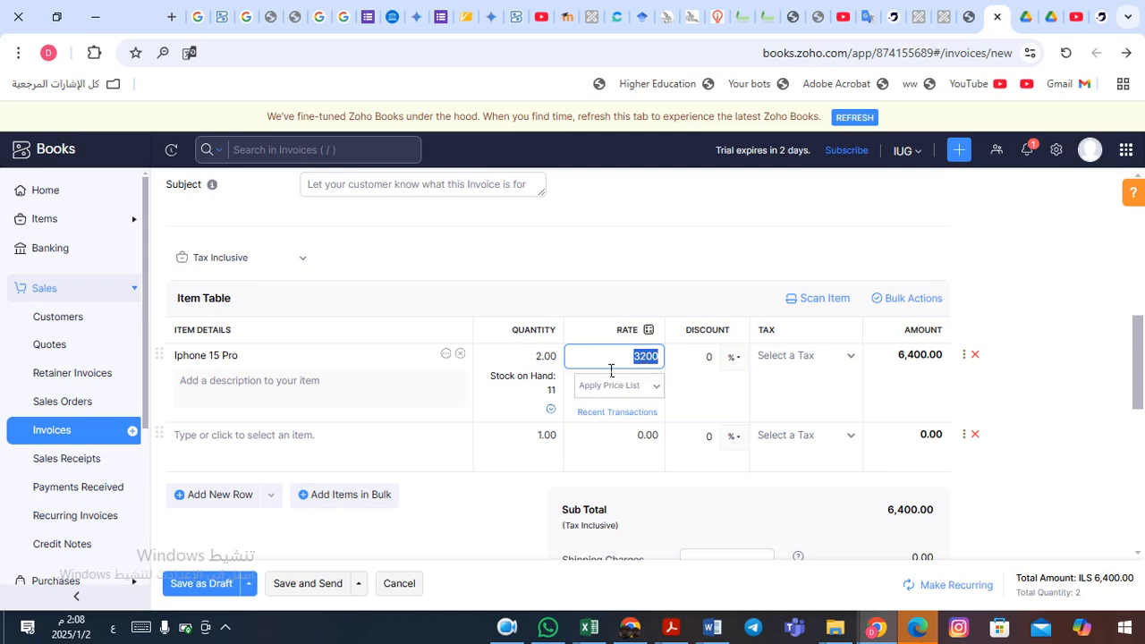
text(3300)
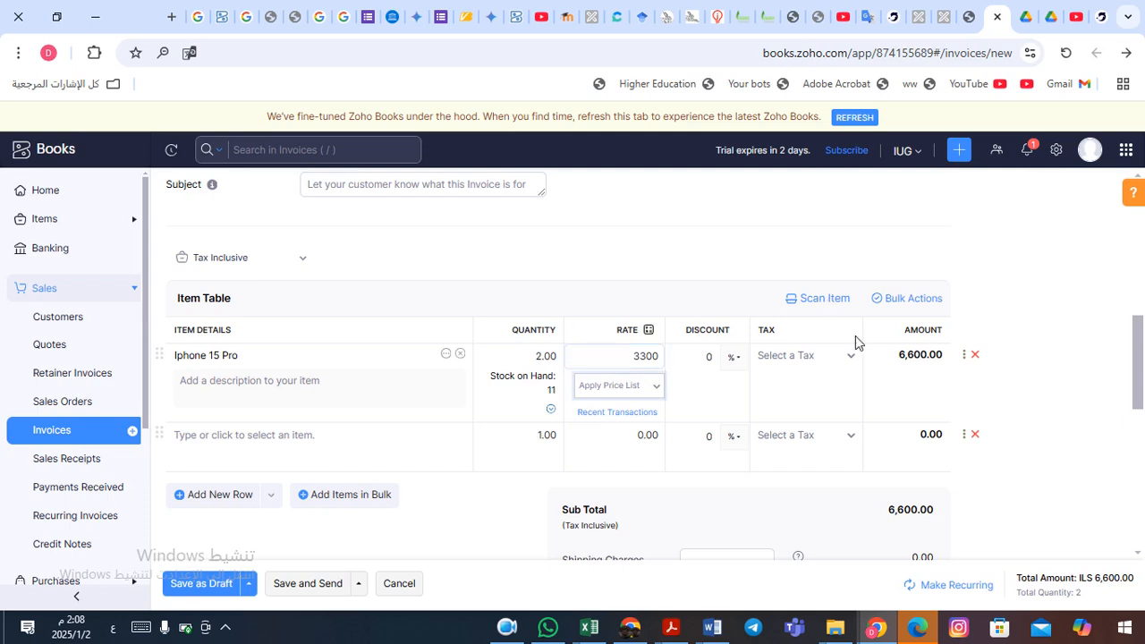
- Apply VAT Tax [16%] to the Iphone 15 Pro line, bringing the total to ILS 6,600.00
click(822, 362)
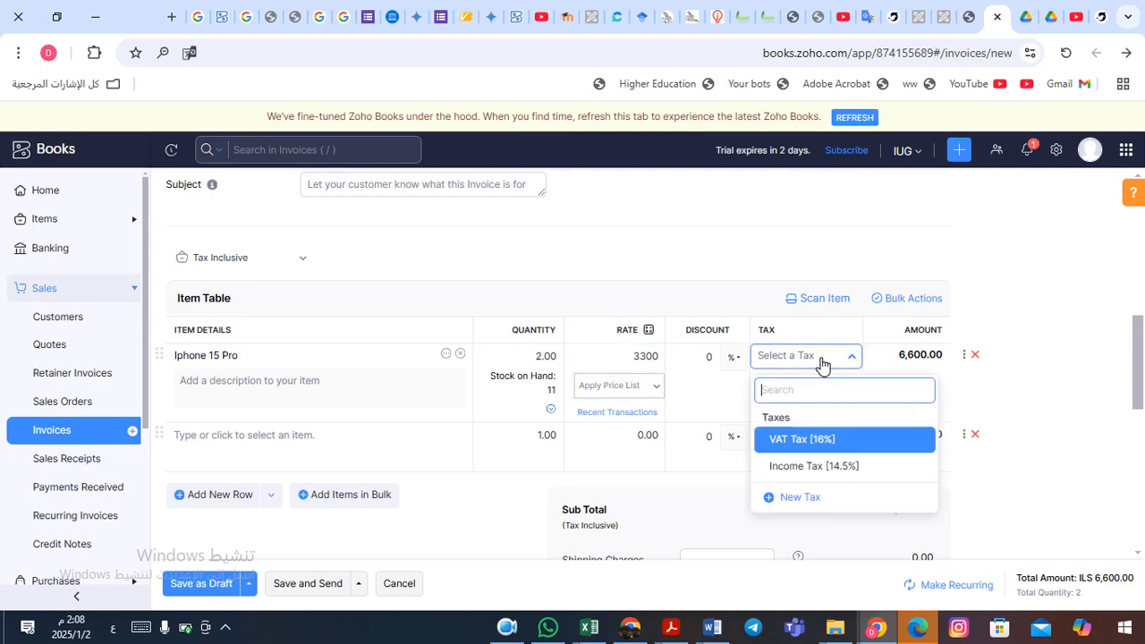
click(810, 439)
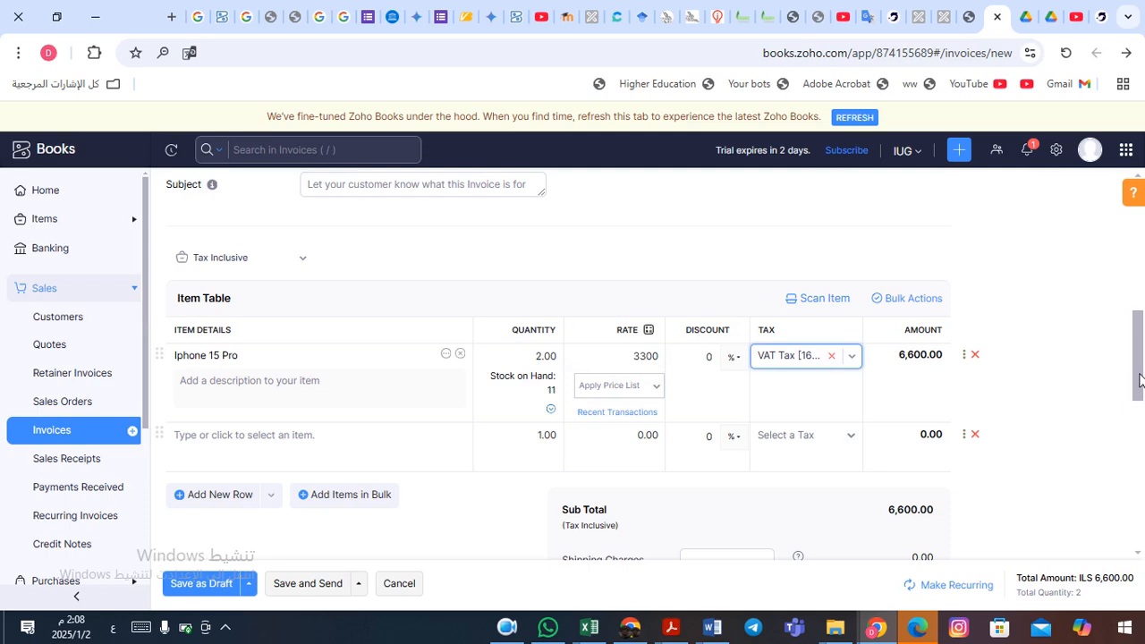
drag(1140, 370, 1140, 405)
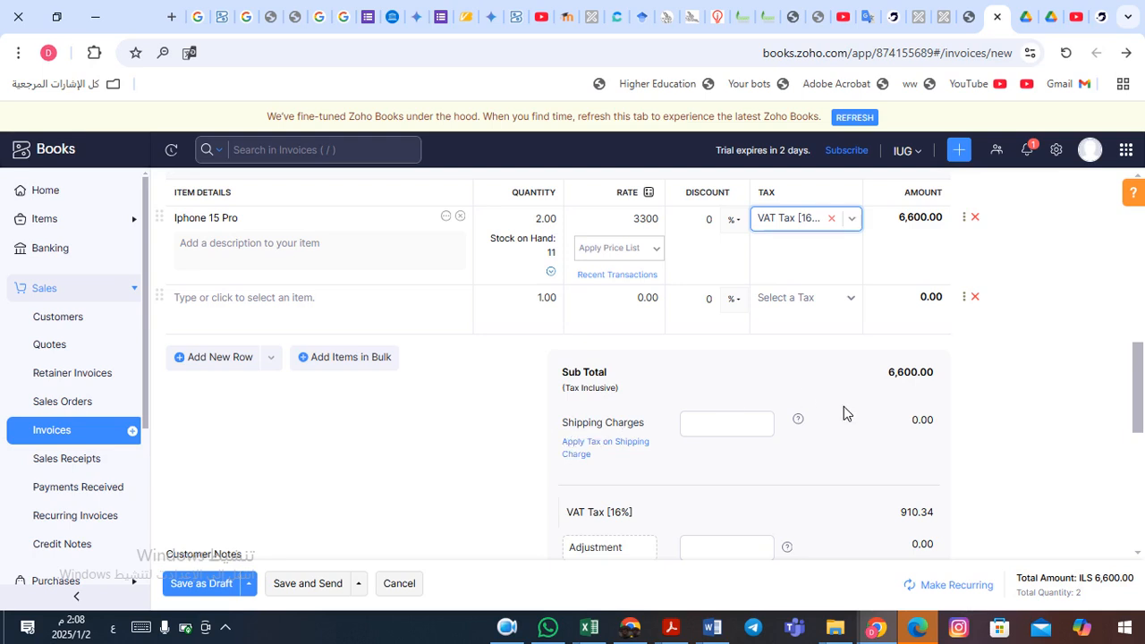
- Move past Customer Notes and Terms & Conditions, then Save and Send INV-000001 for ILS 6,600.00
scroll(1138, 394, down, 1)
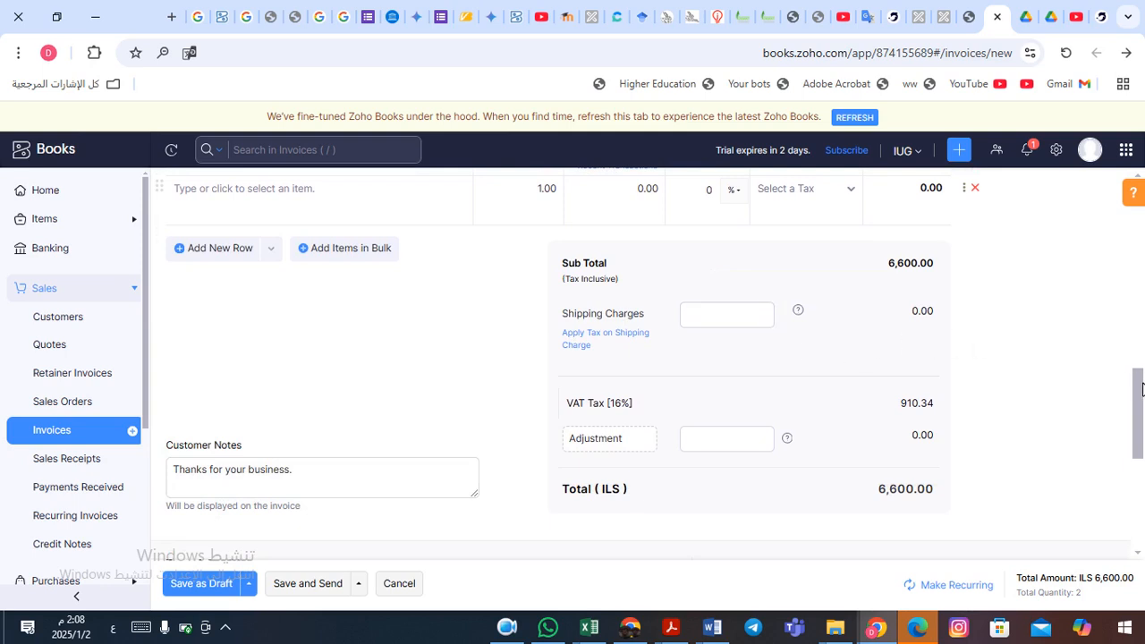
scroll(1142, 391, down, 2)
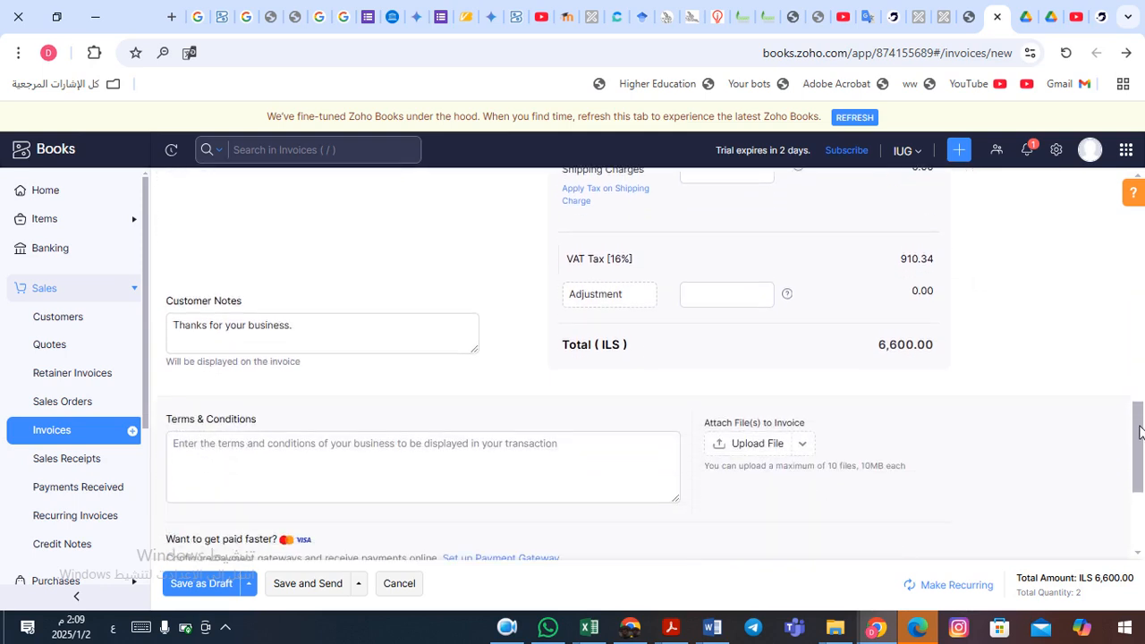
click(271, 281)
click(231, 419)
click(224, 280)
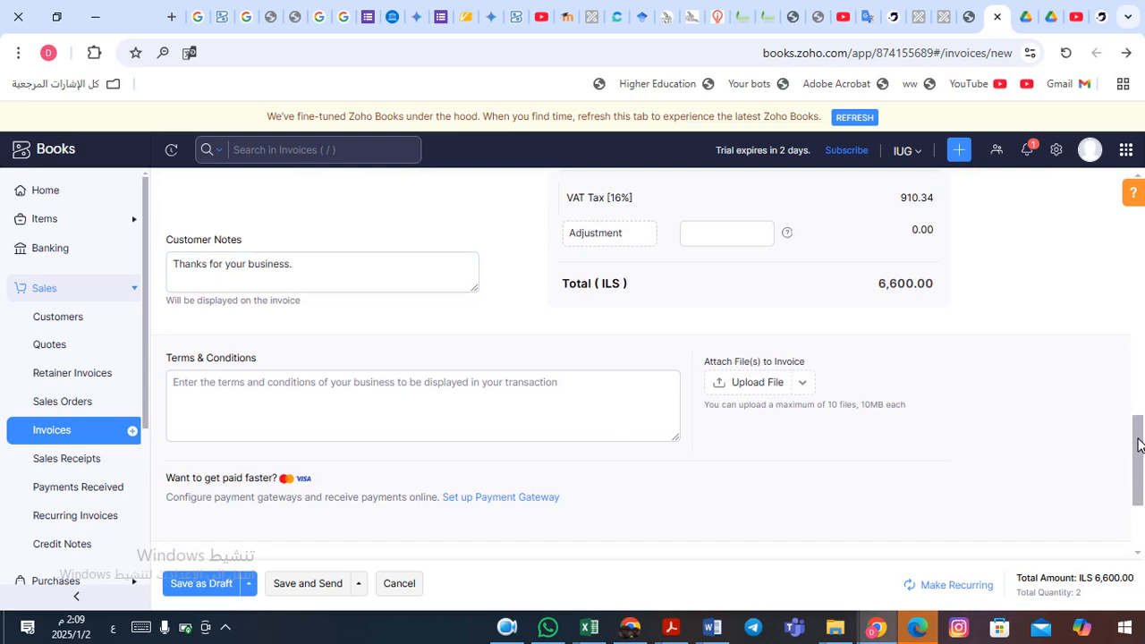
drag(1141, 437, 1143, 497)
click(398, 233)
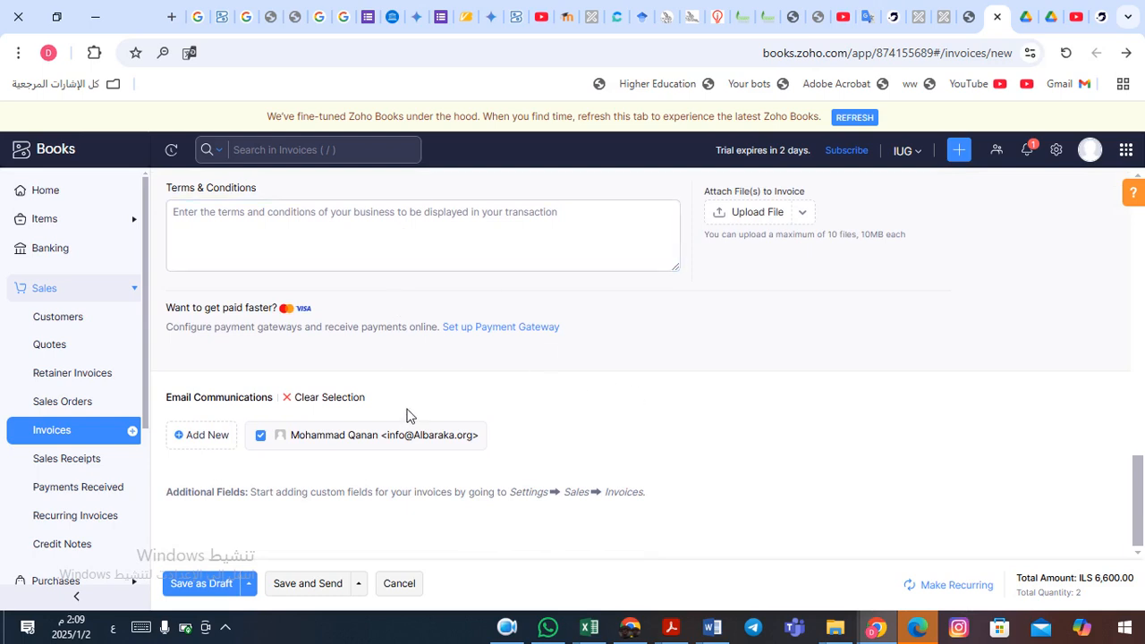
click(308, 586)
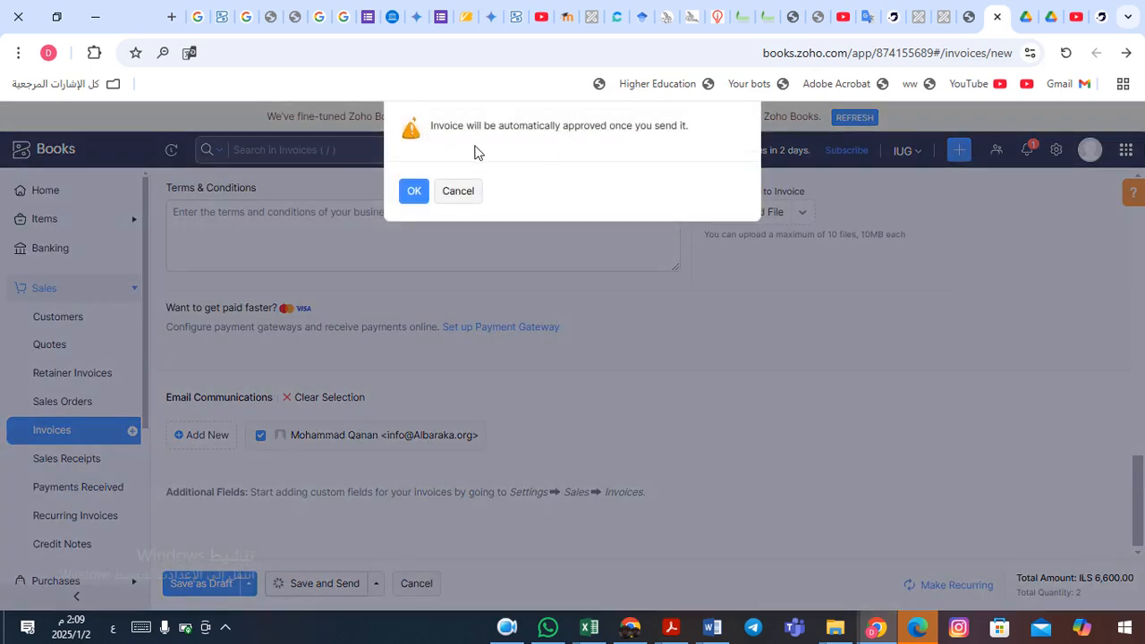
- Accept automatic approval and email INV-000001 to AlBaraka org with the invoice PDF attached
click(414, 192)
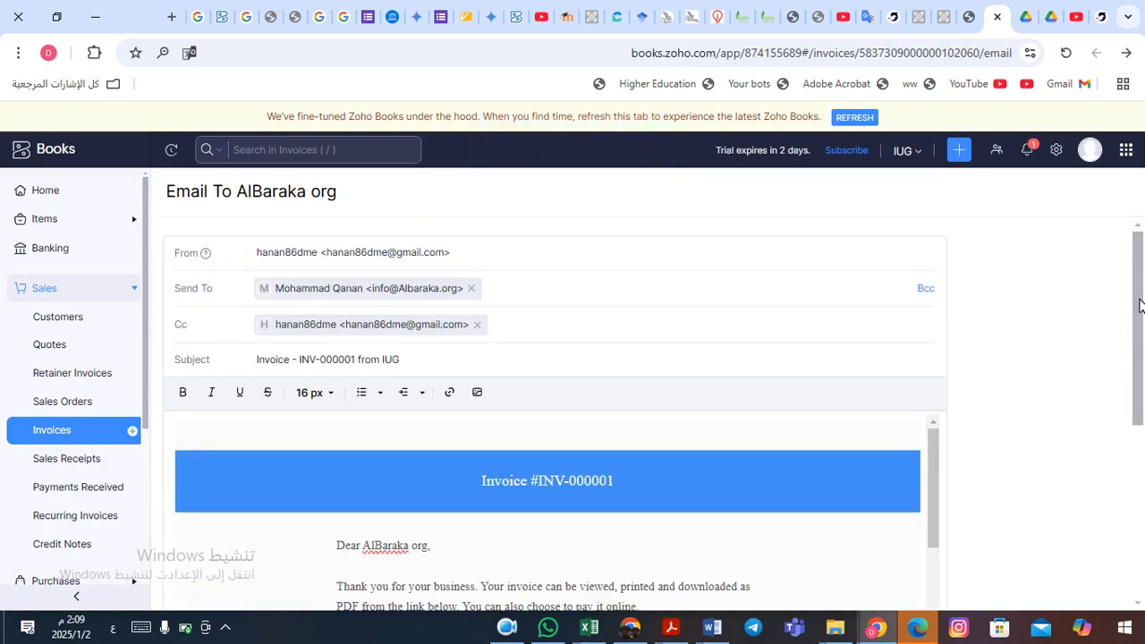
drag(1140, 306, 1142, 487)
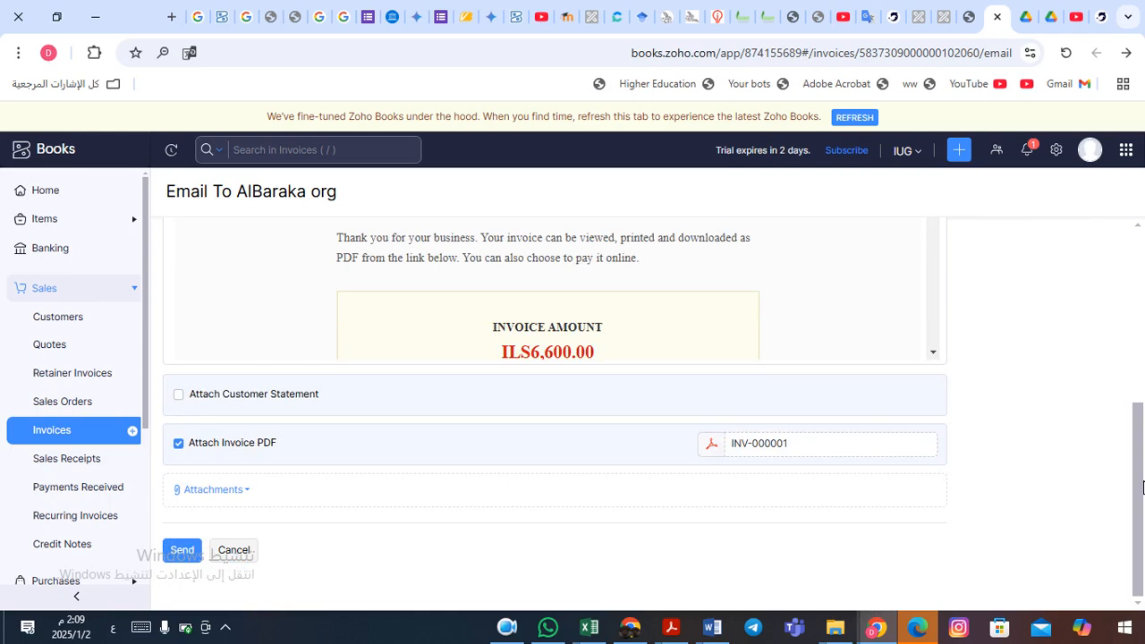
click(181, 551)
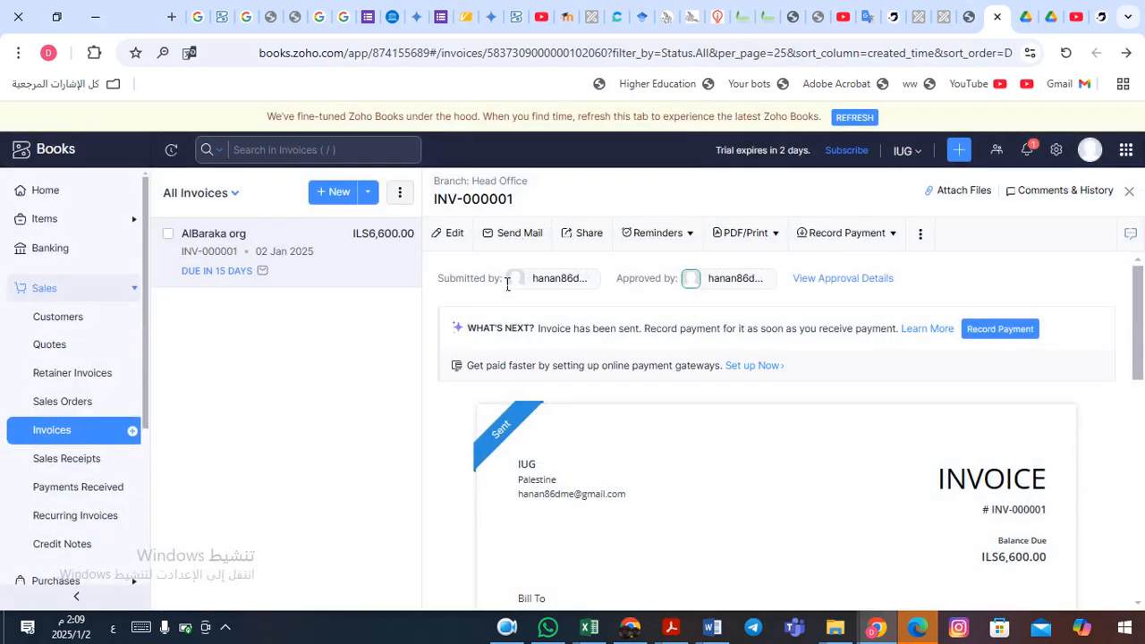
- Review the sent INV-000001 preview, then go back to the All Invoices list
mouse_move(516, 438)
drag(1141, 322, 1143, 400)
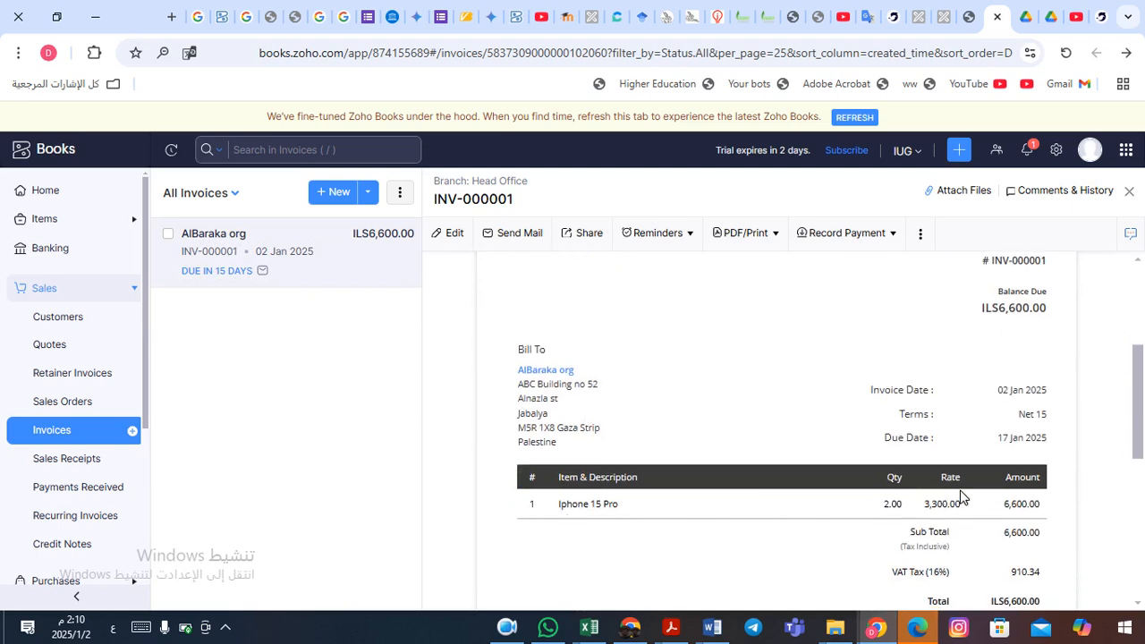
drag(1140, 394, 1144, 549)
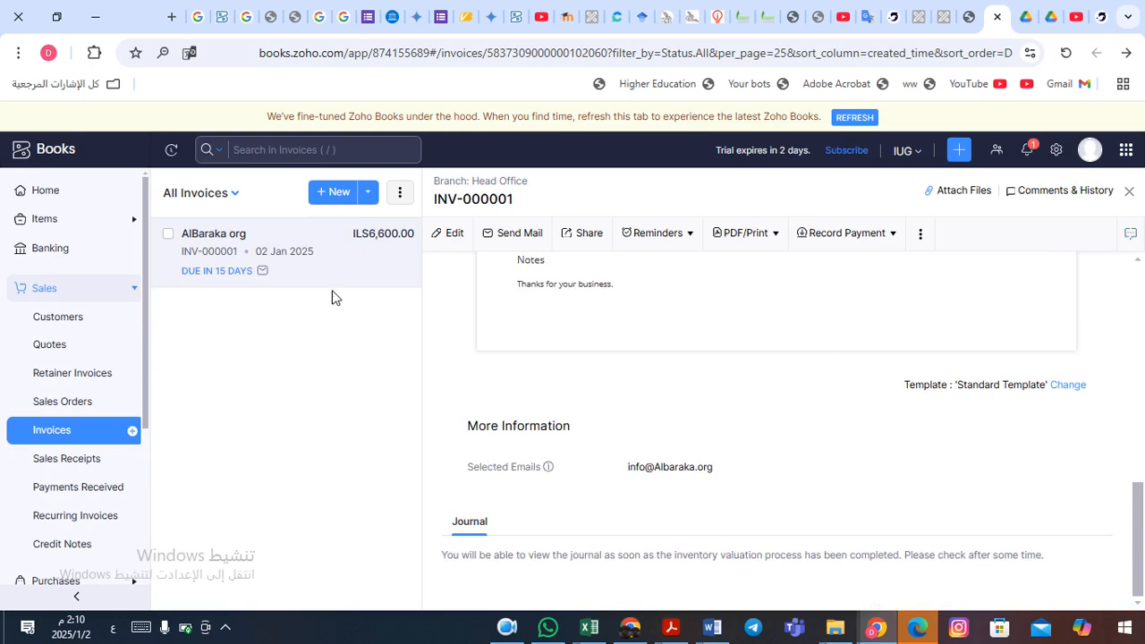
click(52, 433)
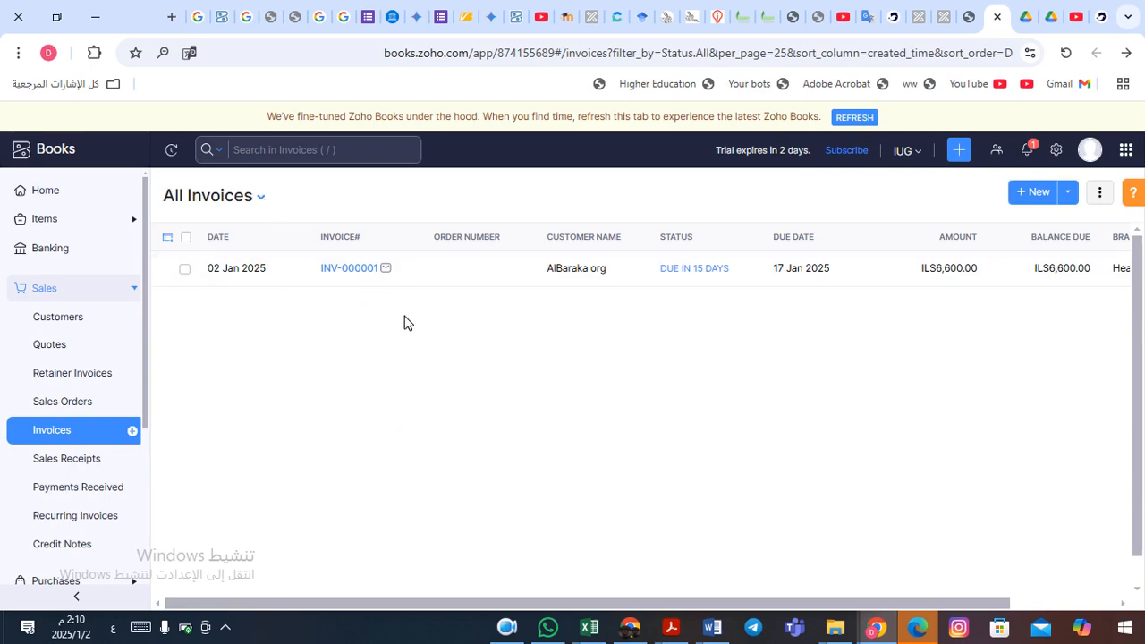
- Browse the All Invoices status views, then open INV-000001's detail page
click(261, 199)
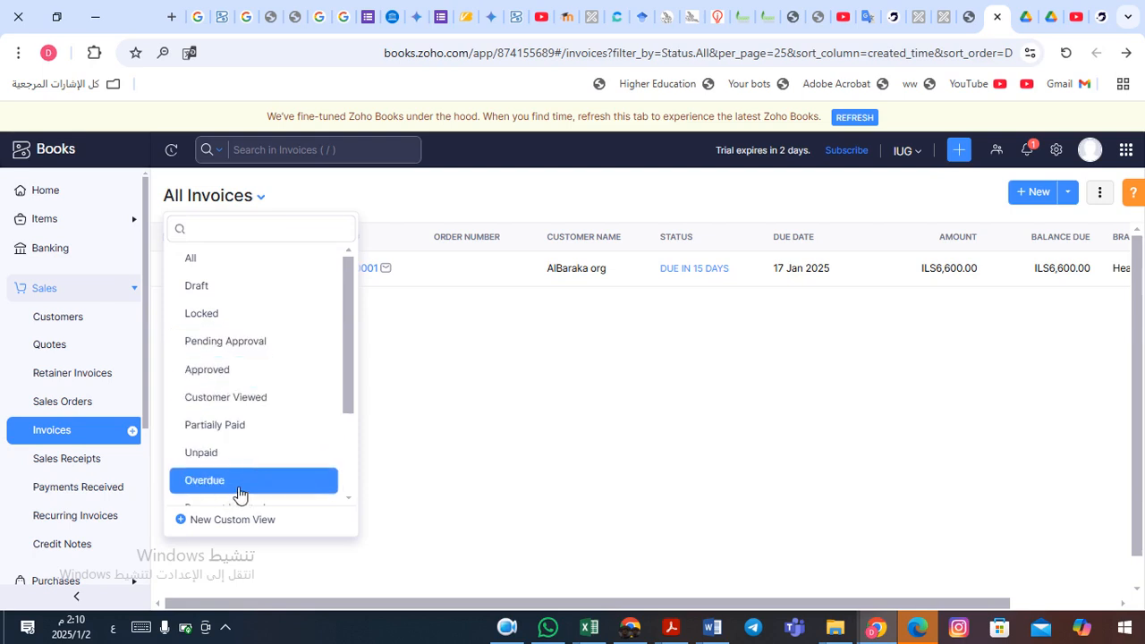
drag(350, 359, 337, 471)
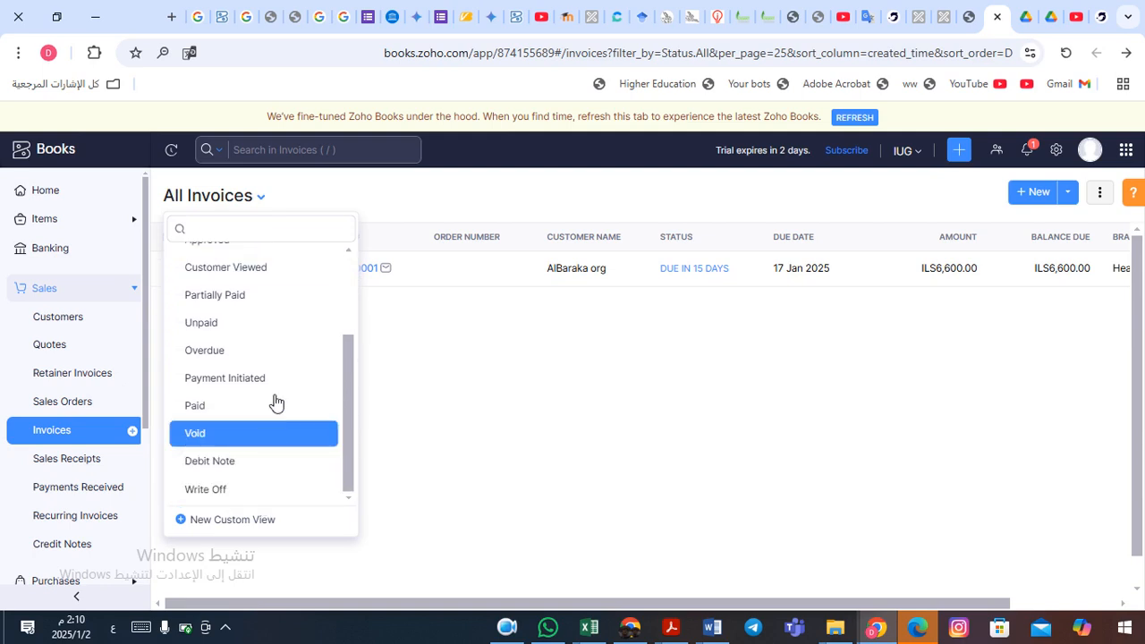
click(266, 199)
click(334, 202)
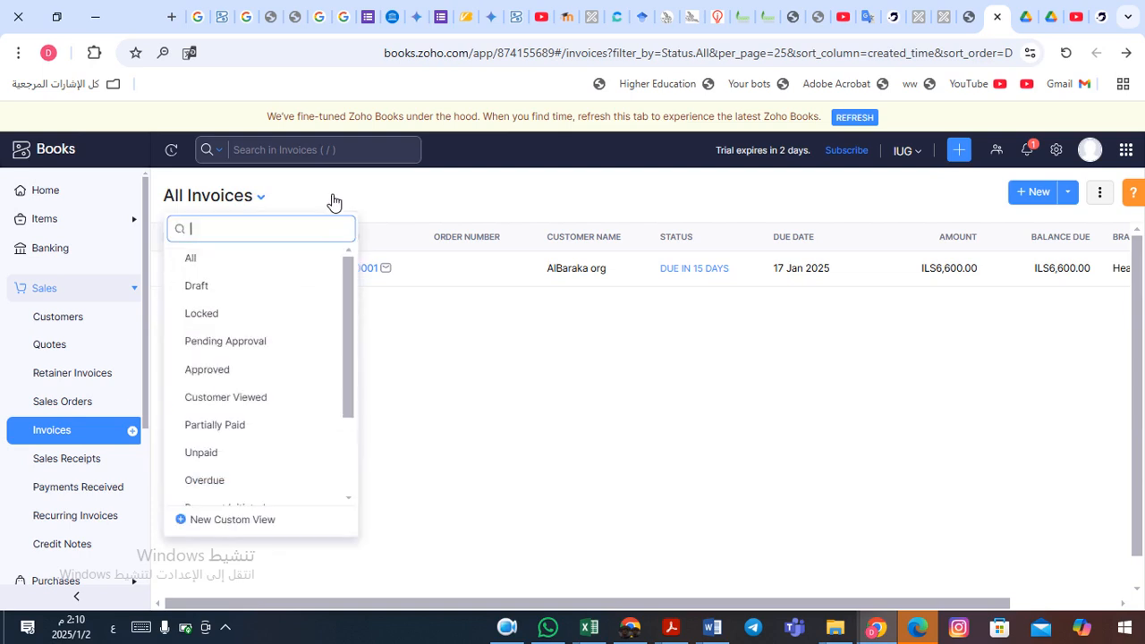
click(332, 202)
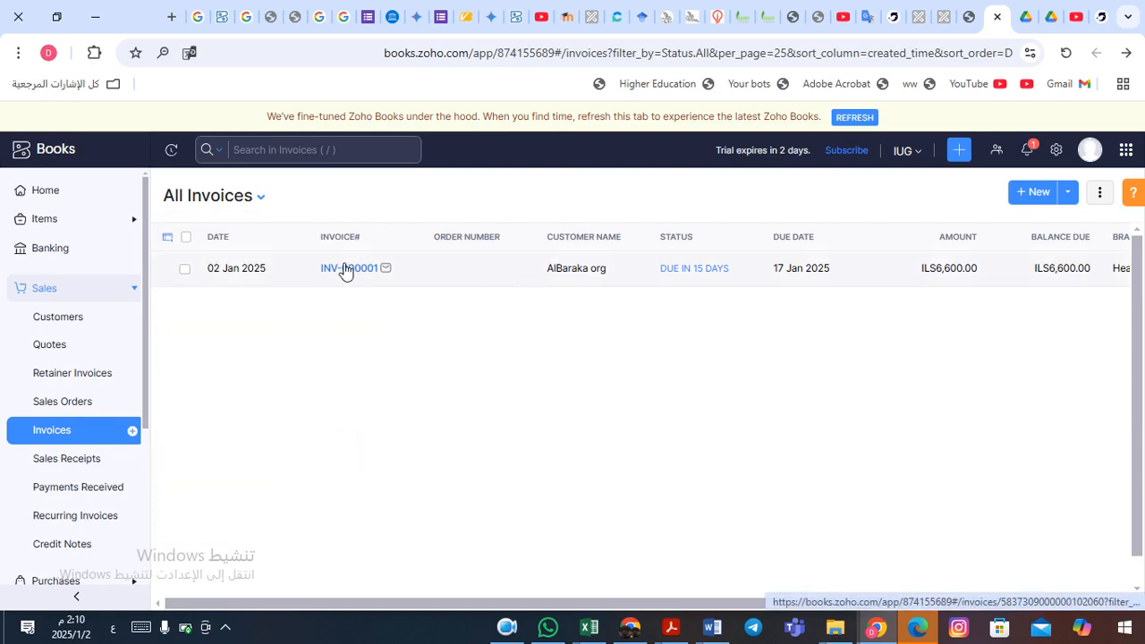
click(274, 276)
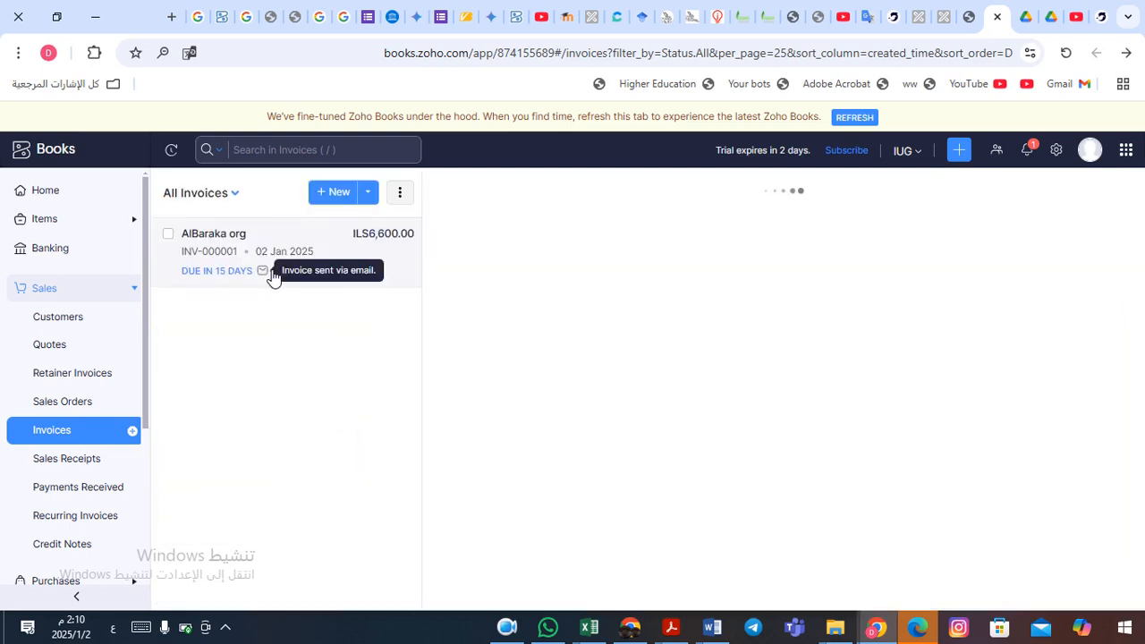
mouse_move(650, 476)
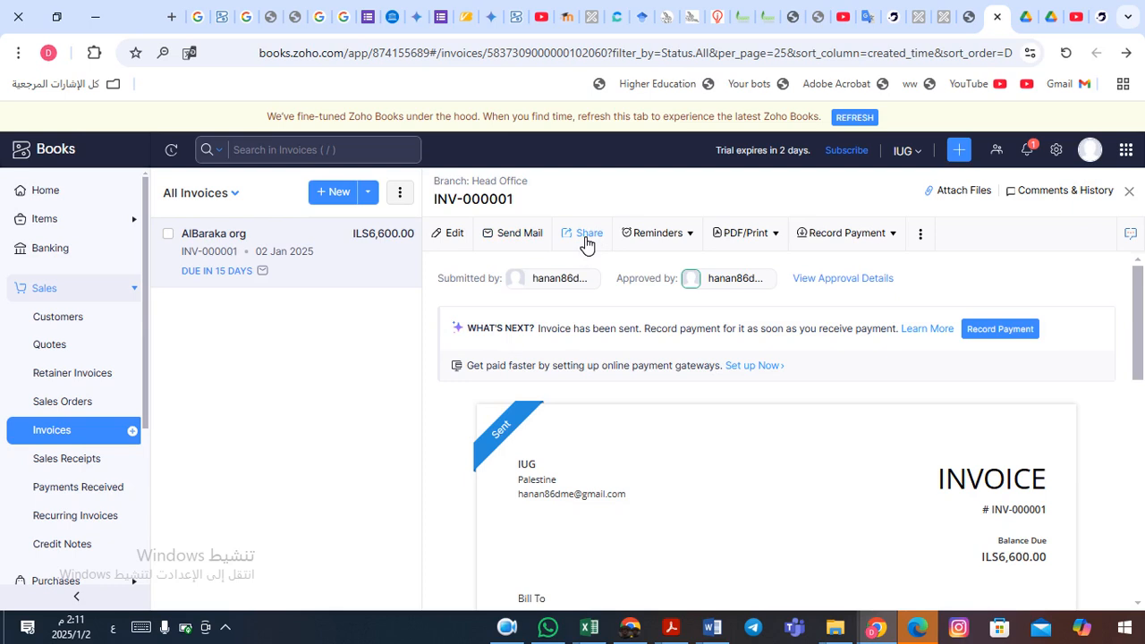
click(691, 234)
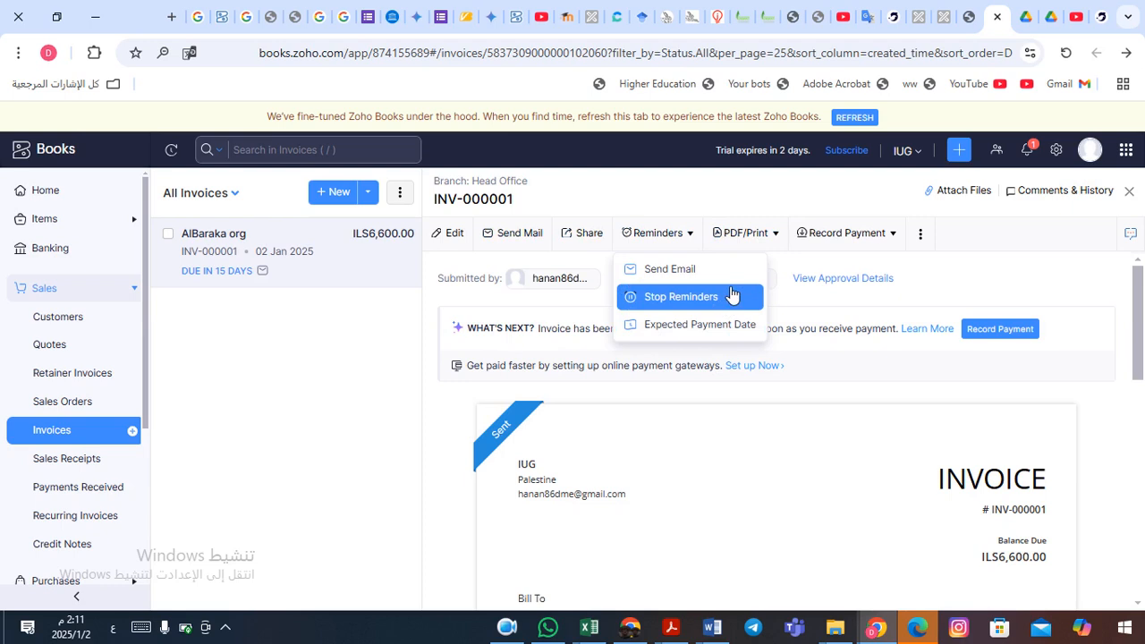
click(697, 236)
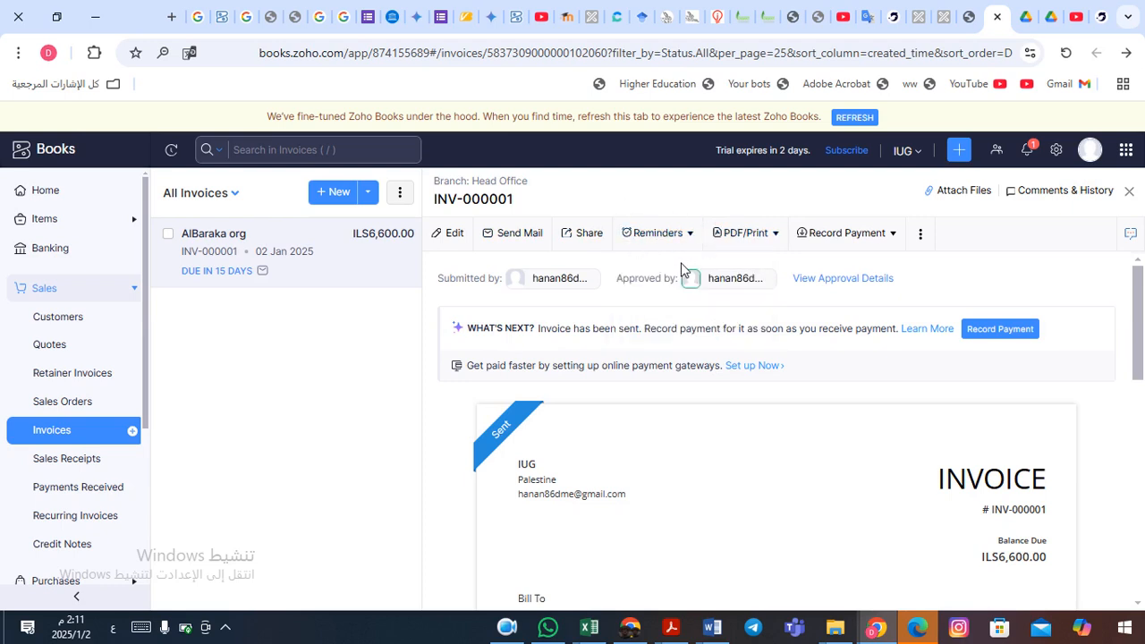
click(895, 235)
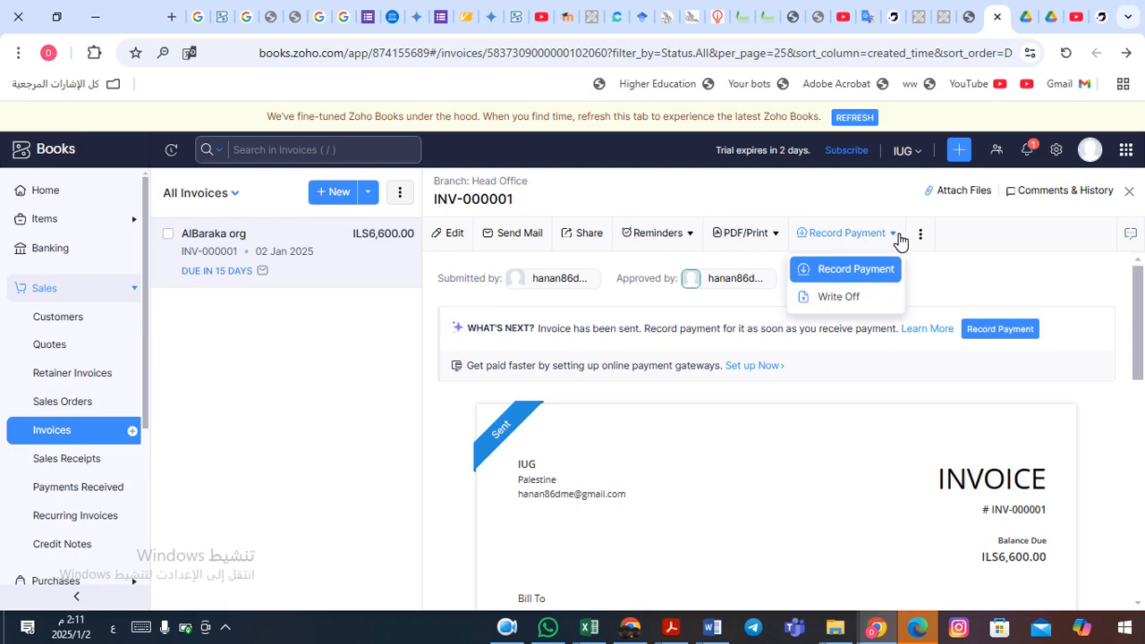
click(895, 235)
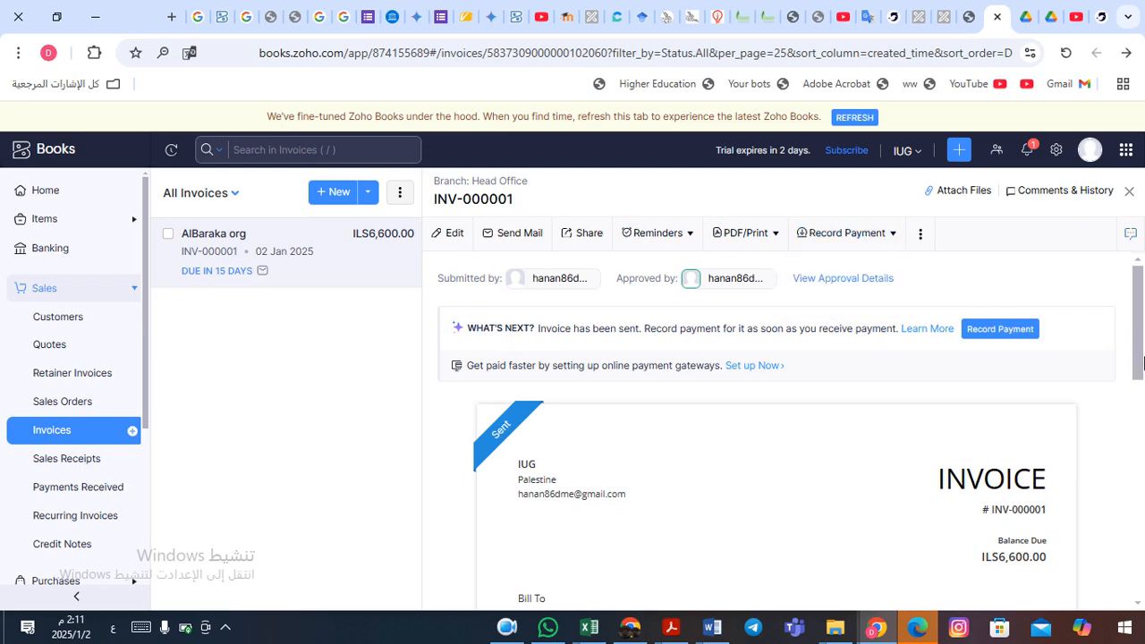
drag(1141, 322, 1143, 588)
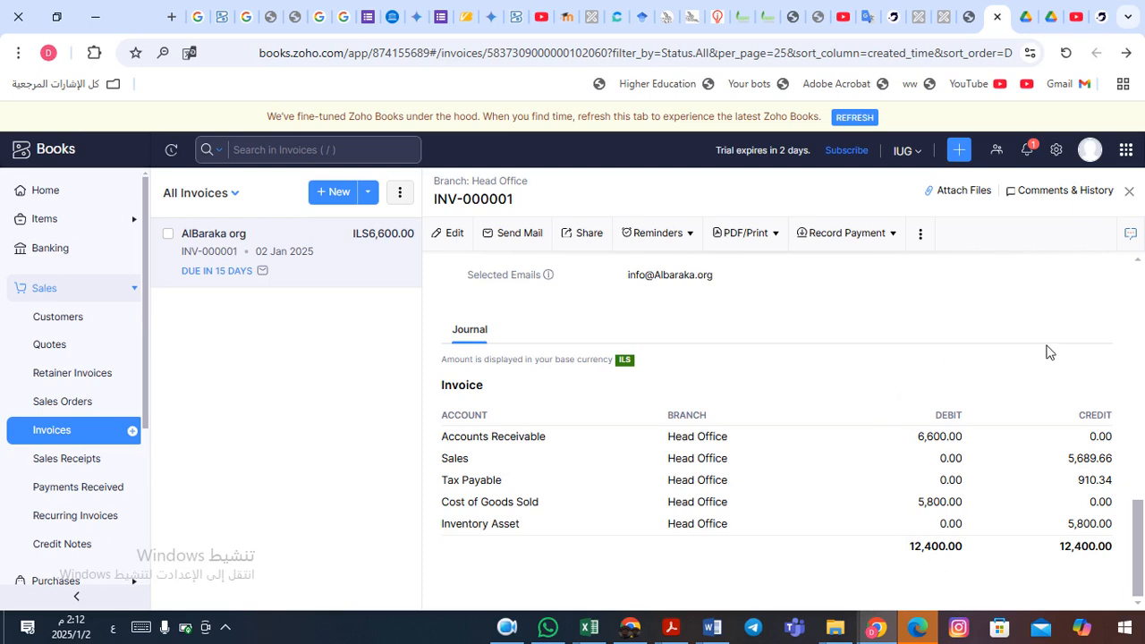
- Review INV-000001's details and reveal the Record Payment and Write Off options
drag(1136, 528, 1140, 284)
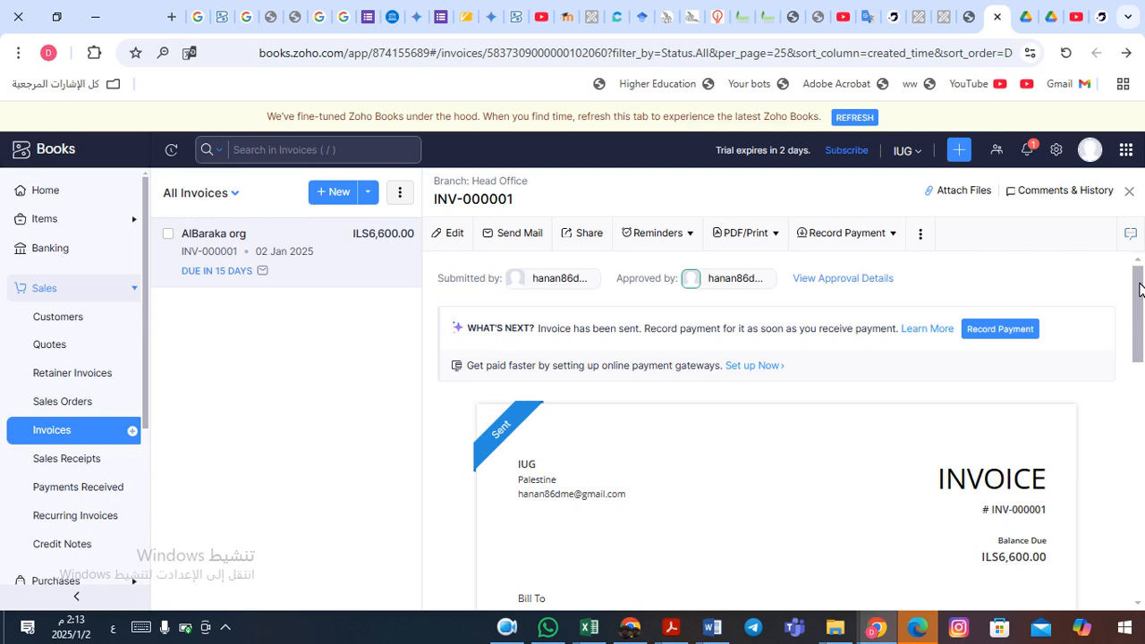
drag(1140, 289, 1133, 550)
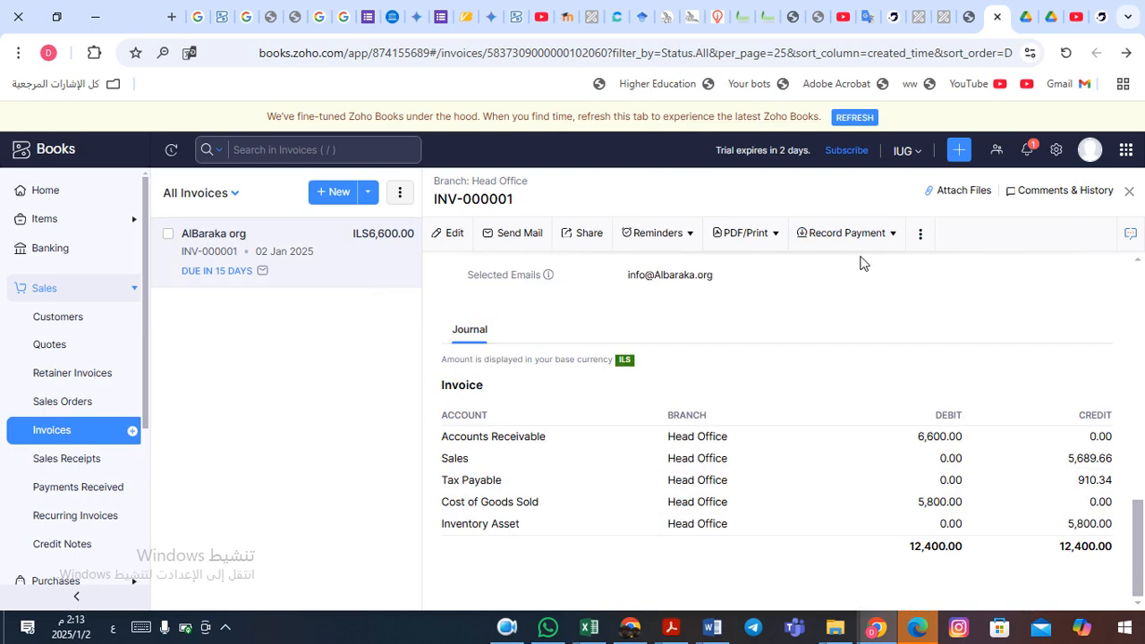
click(870, 238)
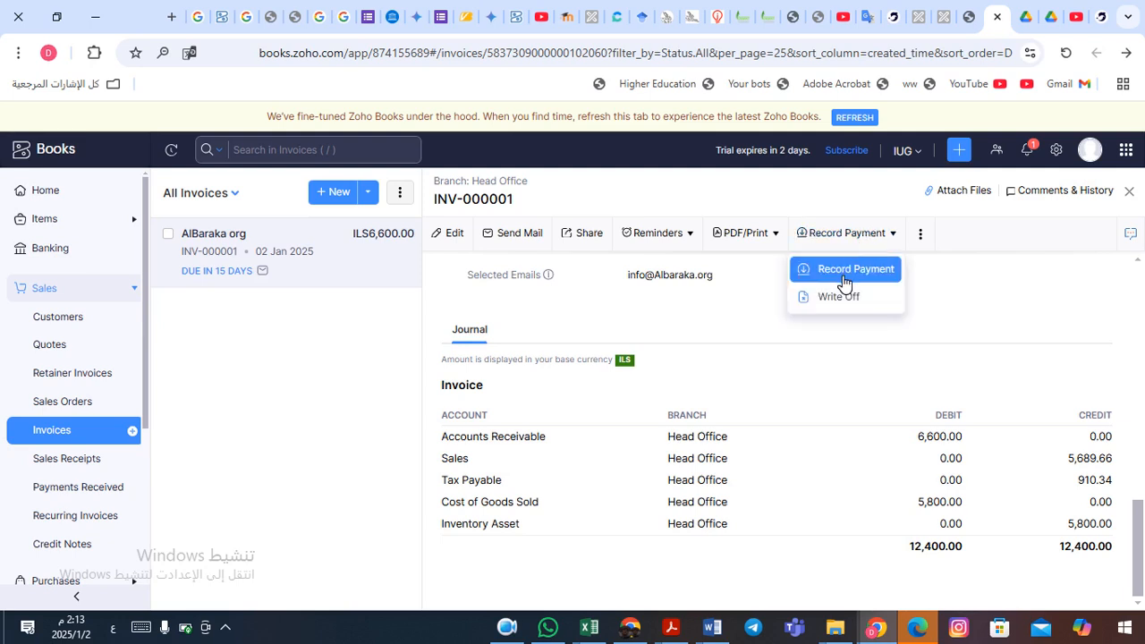
- Record the full 6600 payment on INV-000001, deposited to Alquds Bank ILS
click(850, 276)
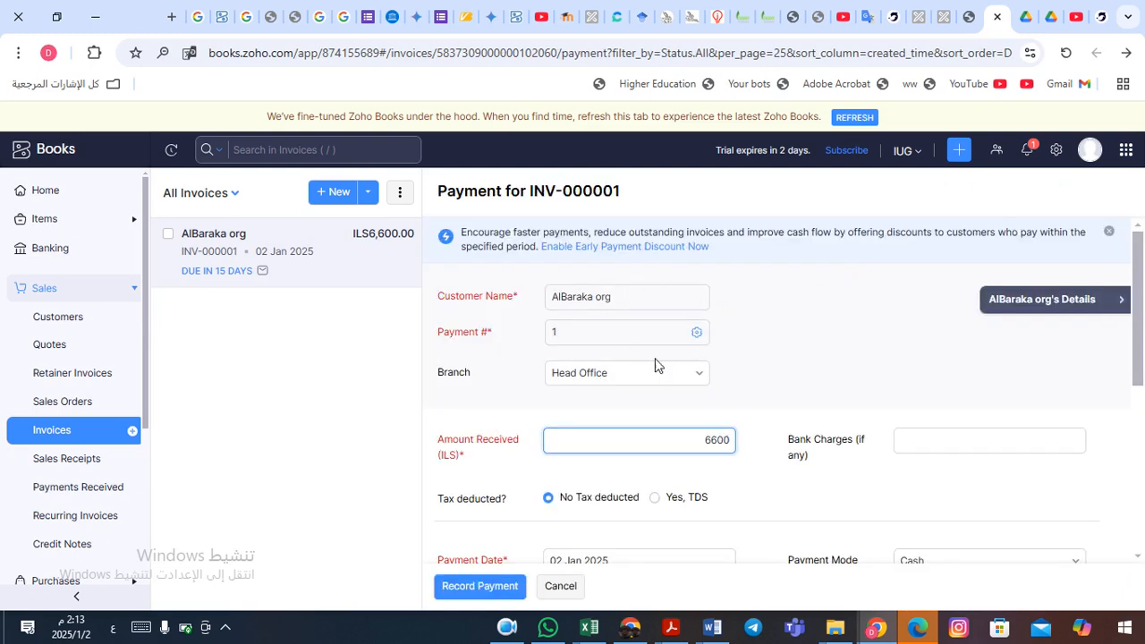
click(823, 380)
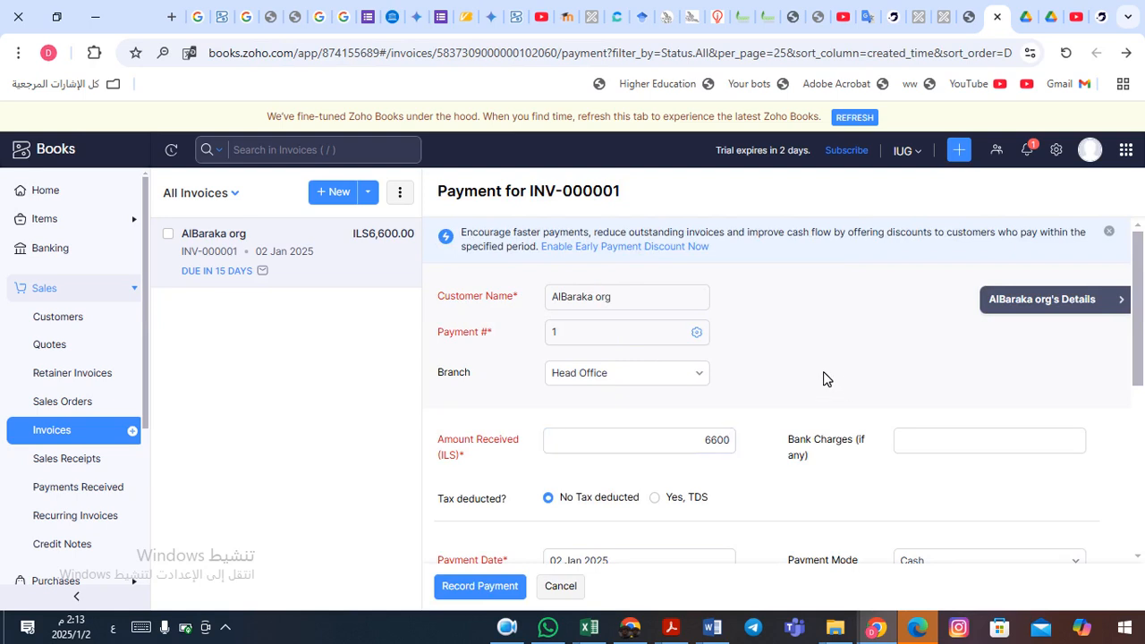
scroll(823, 380, down, 1)
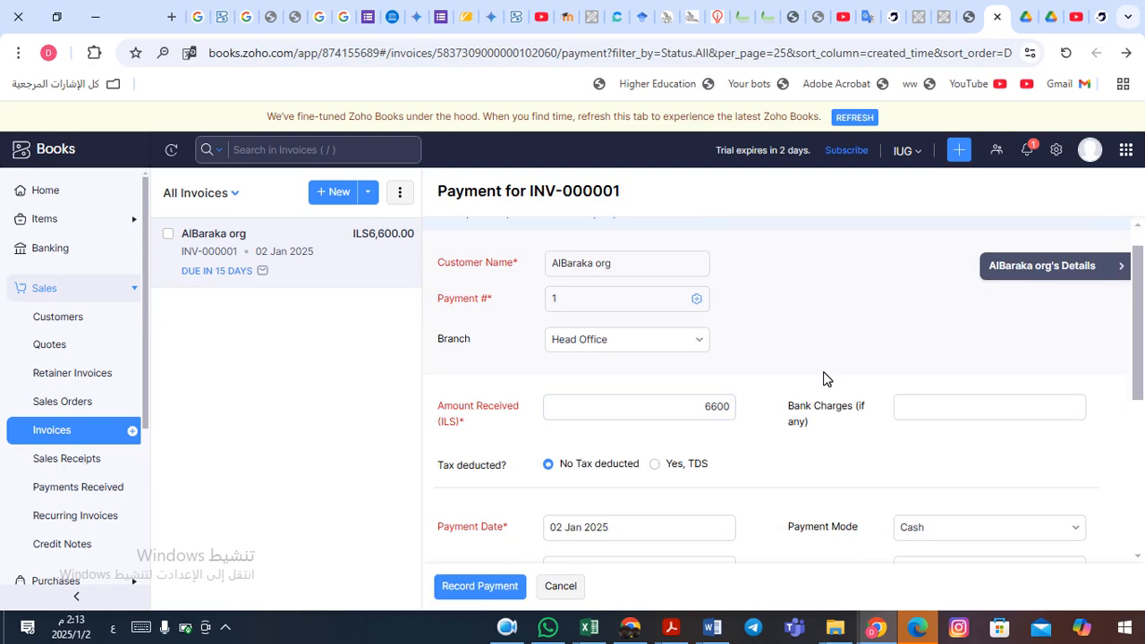
scroll(823, 380, down, 3)
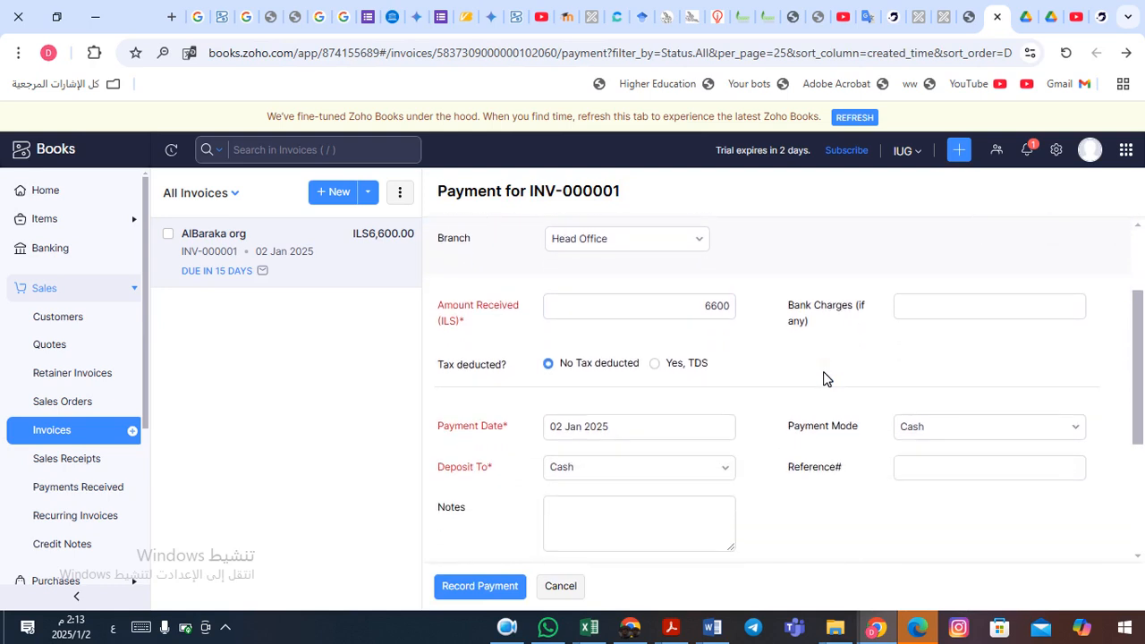
scroll(824, 379, down, 3)
click(823, 380)
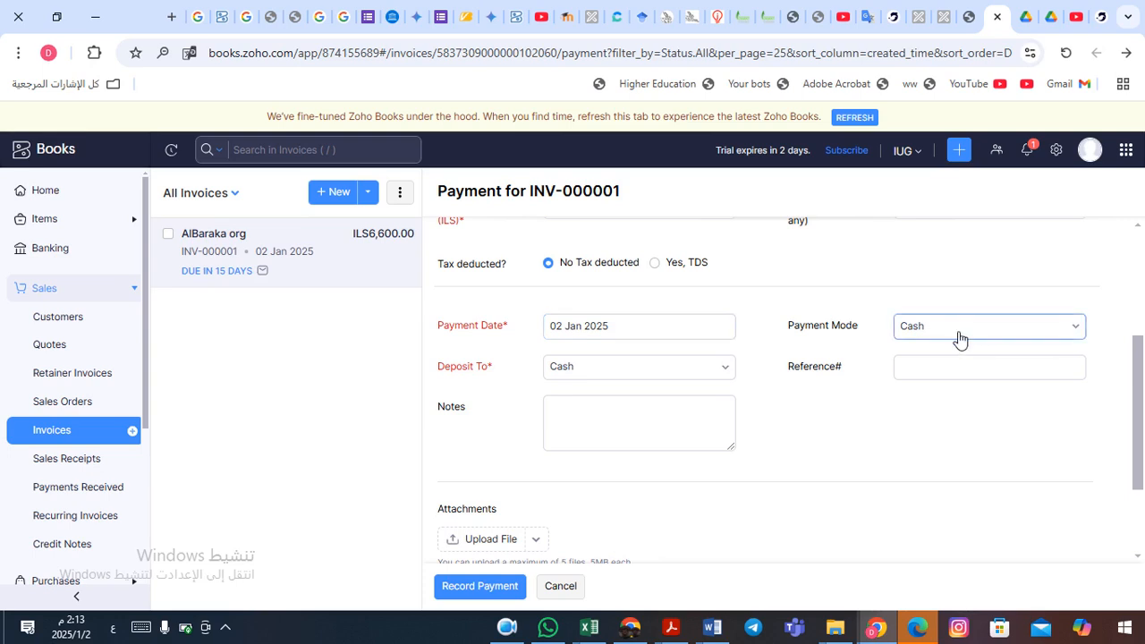
click(728, 370)
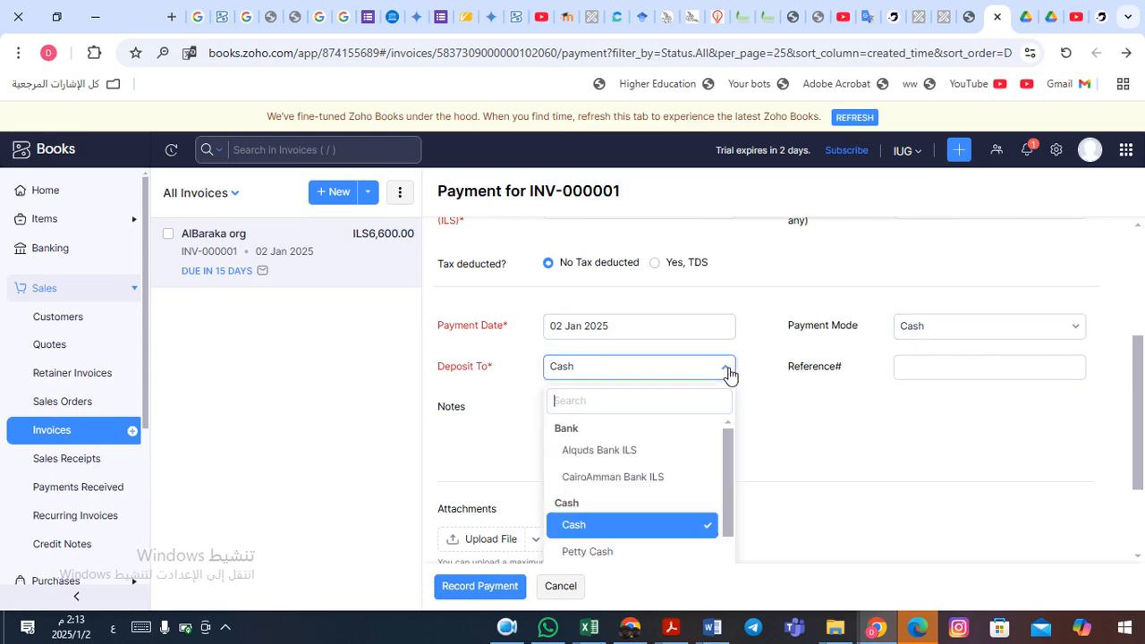
click(646, 457)
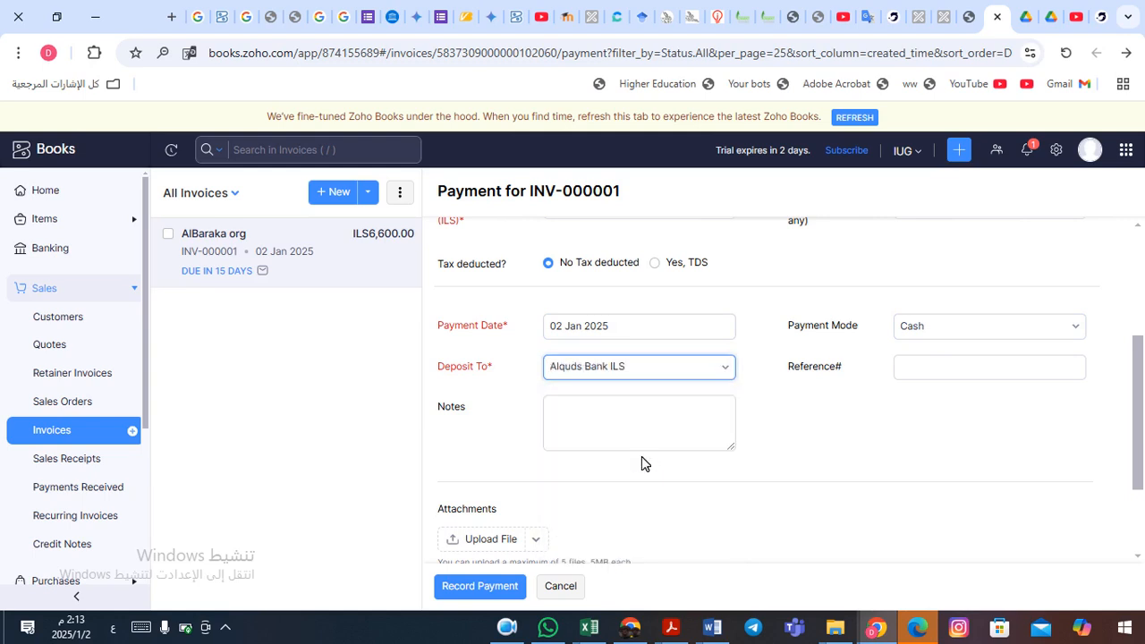
click(787, 418)
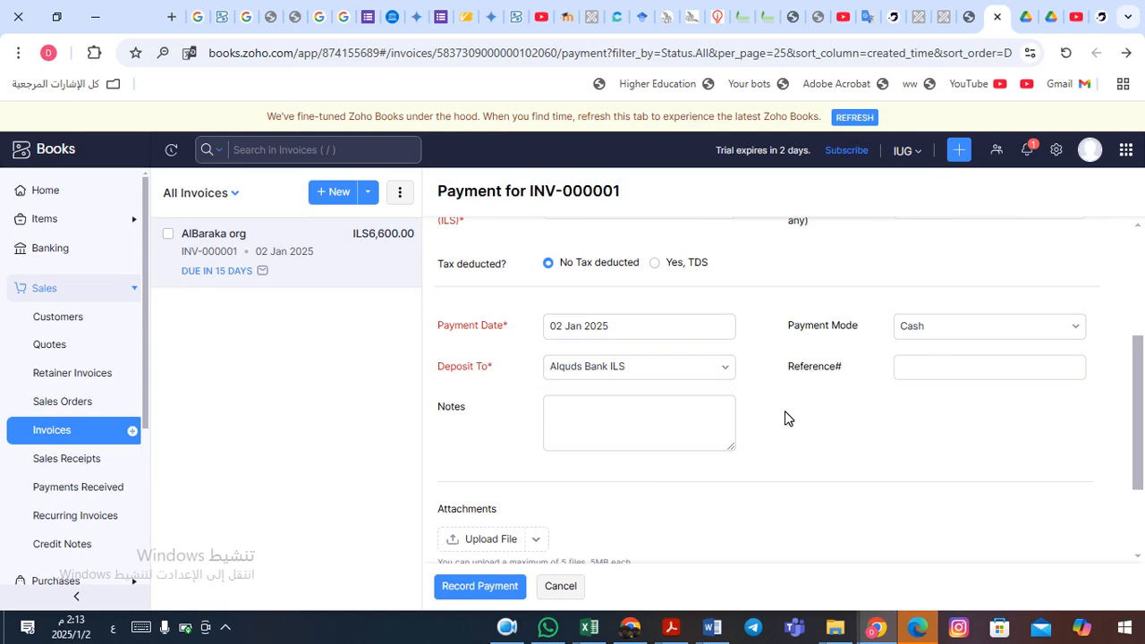
click(481, 588)
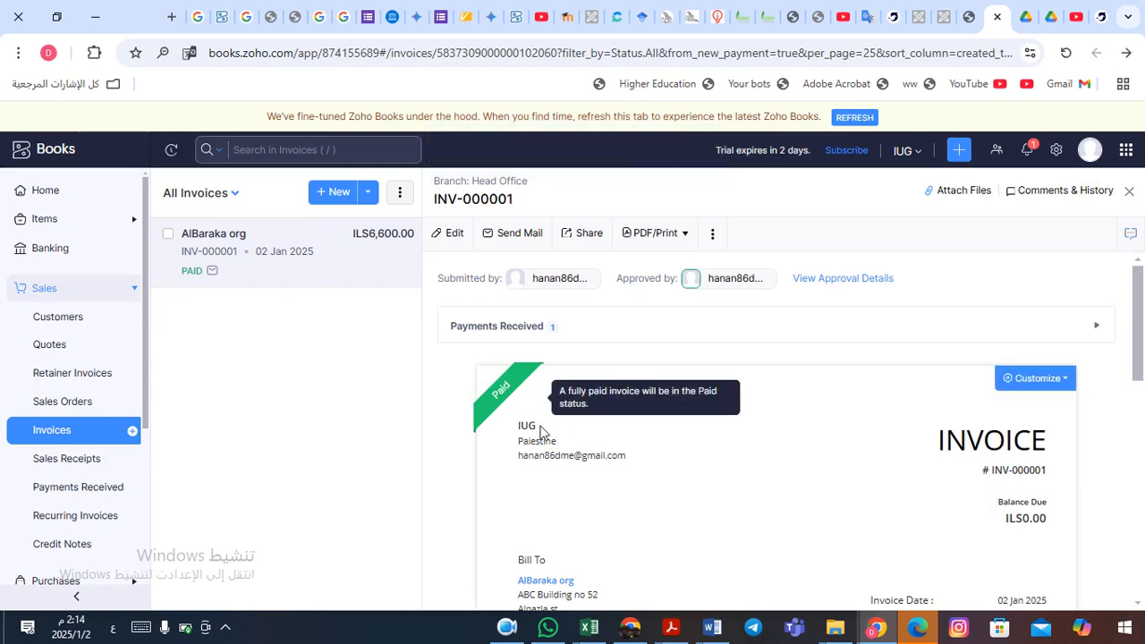
- Return to the invoices list, then open the Reports Center from the sidebar
mouse_move(518, 397)
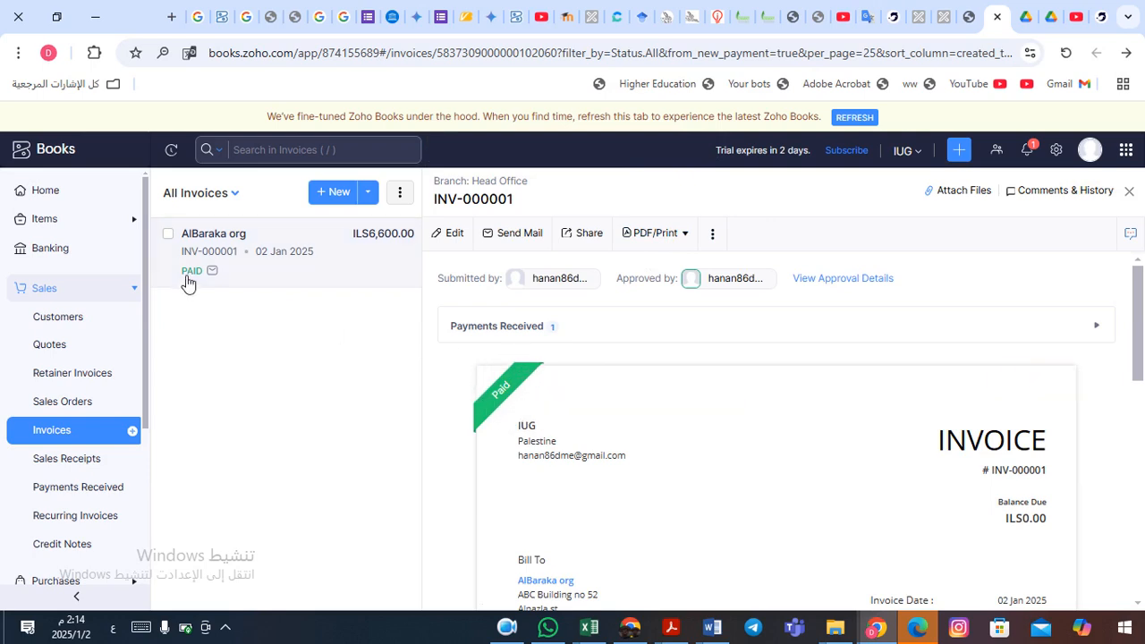
click(61, 438)
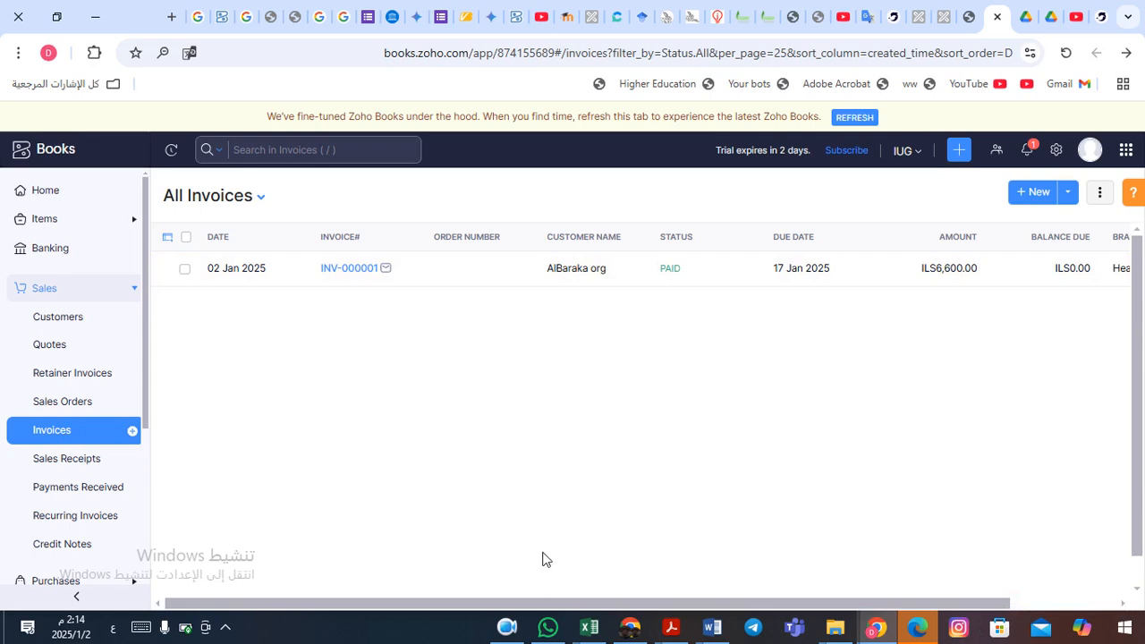
click(508, 628)
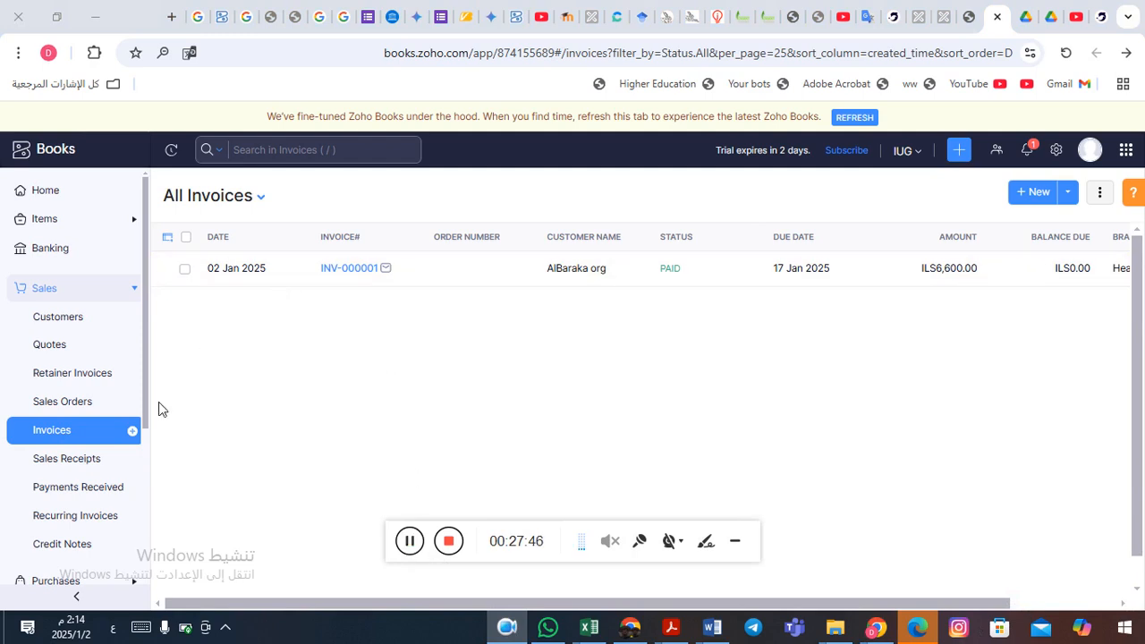
drag(145, 392, 141, 497)
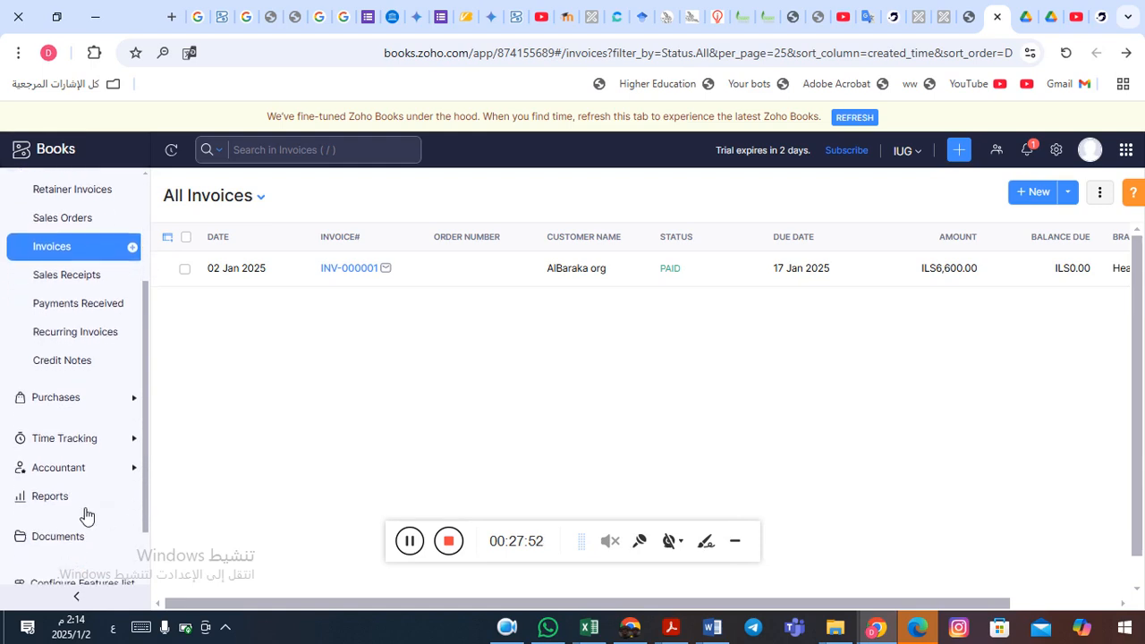
click(48, 502)
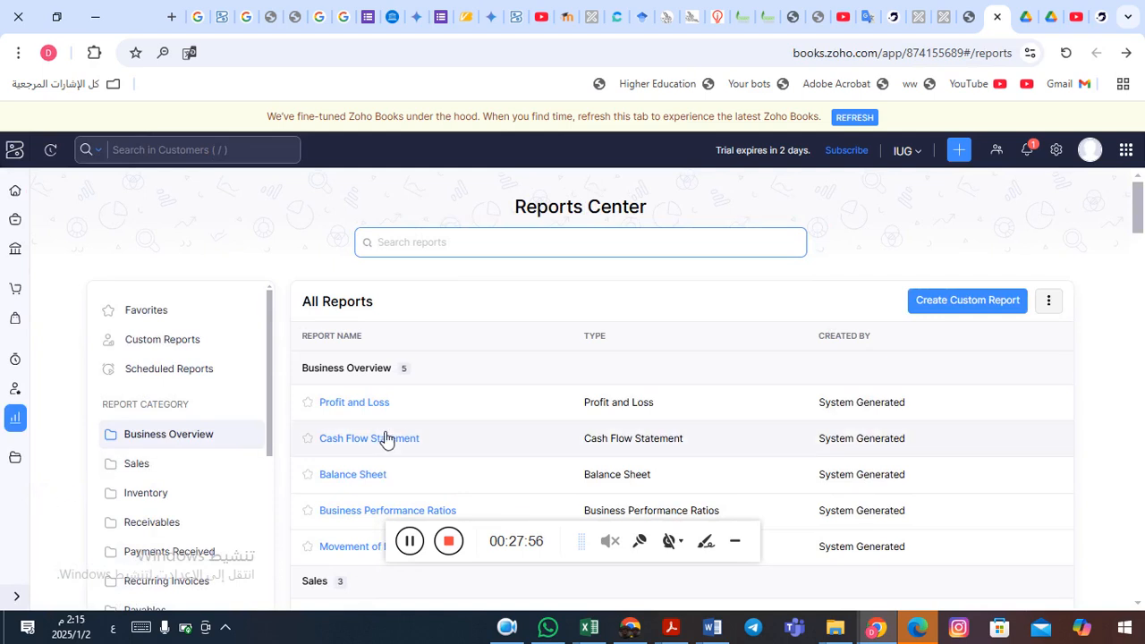
click(353, 476)
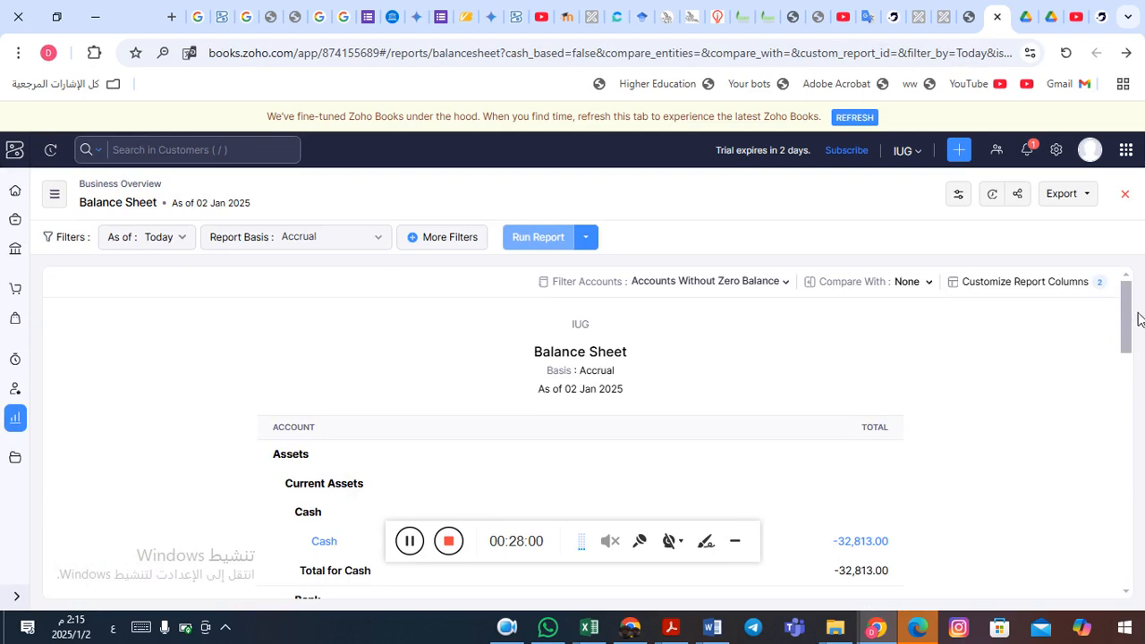
drag(1126, 323, 1125, 344)
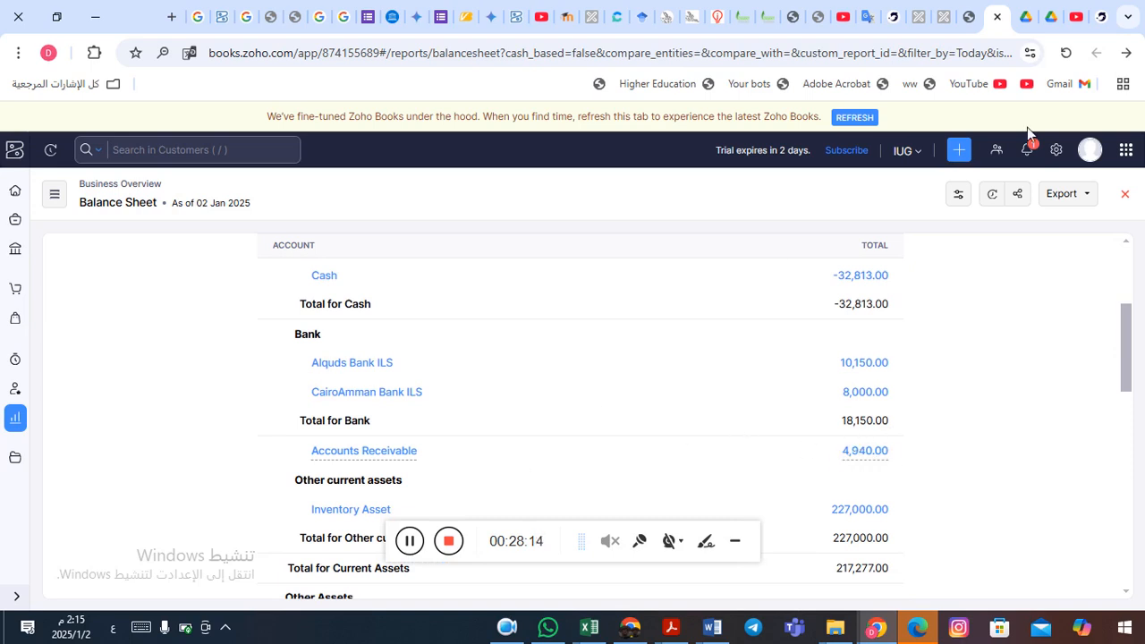
click(1129, 55)
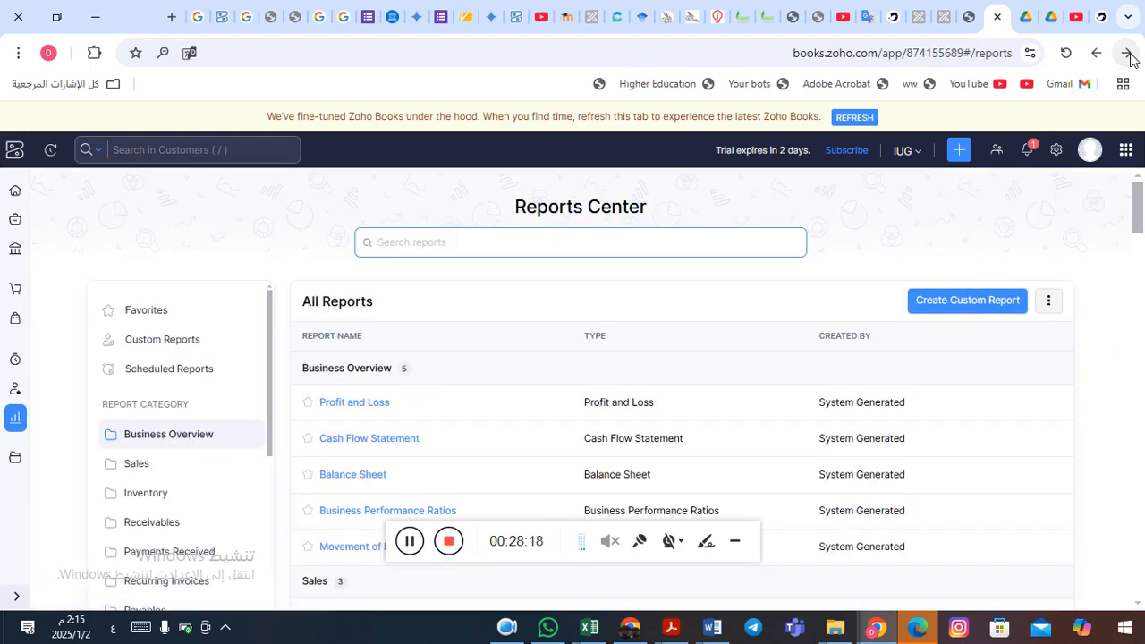
- Go back to the Invoices list, then open Sales > Quotes to see the empty All Quotes page
click(1129, 55)
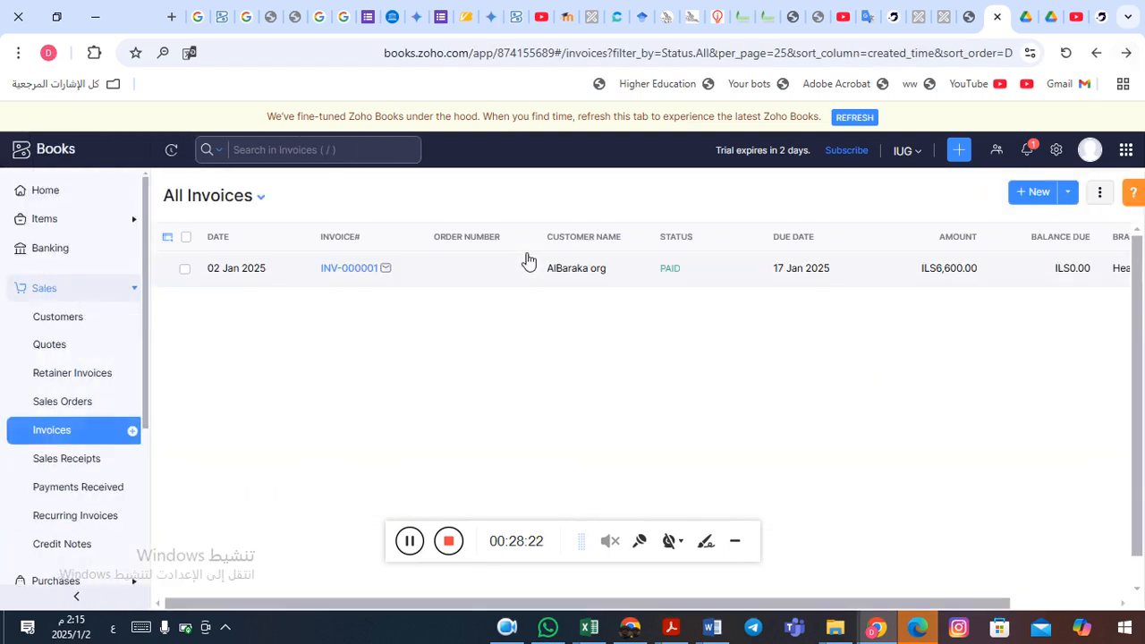
click(411, 544)
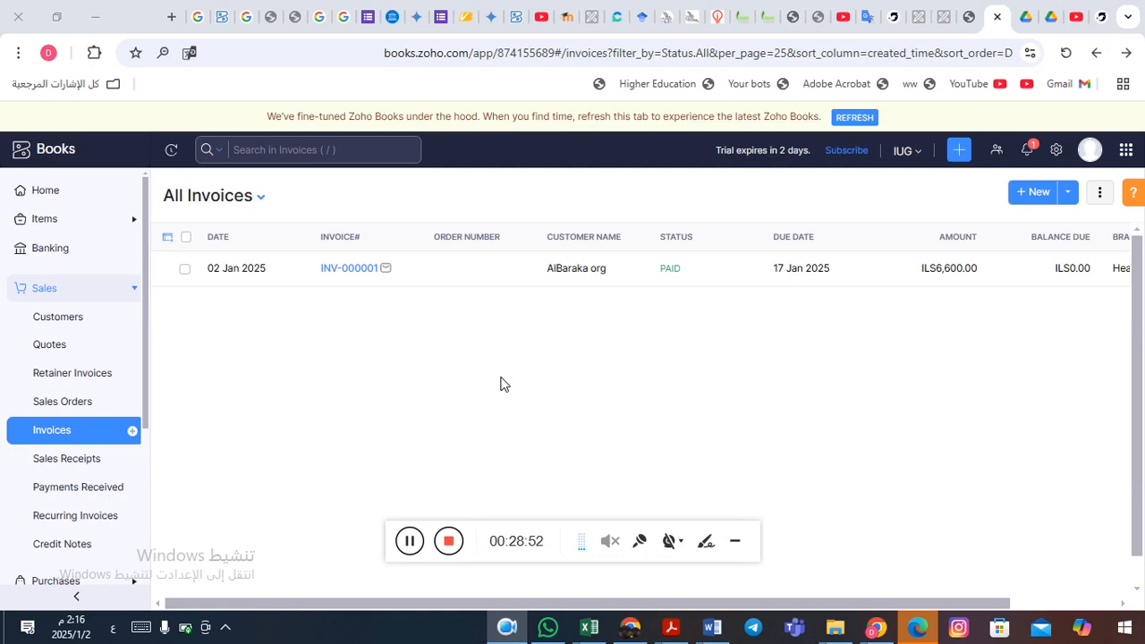
click(78, 295)
click(78, 294)
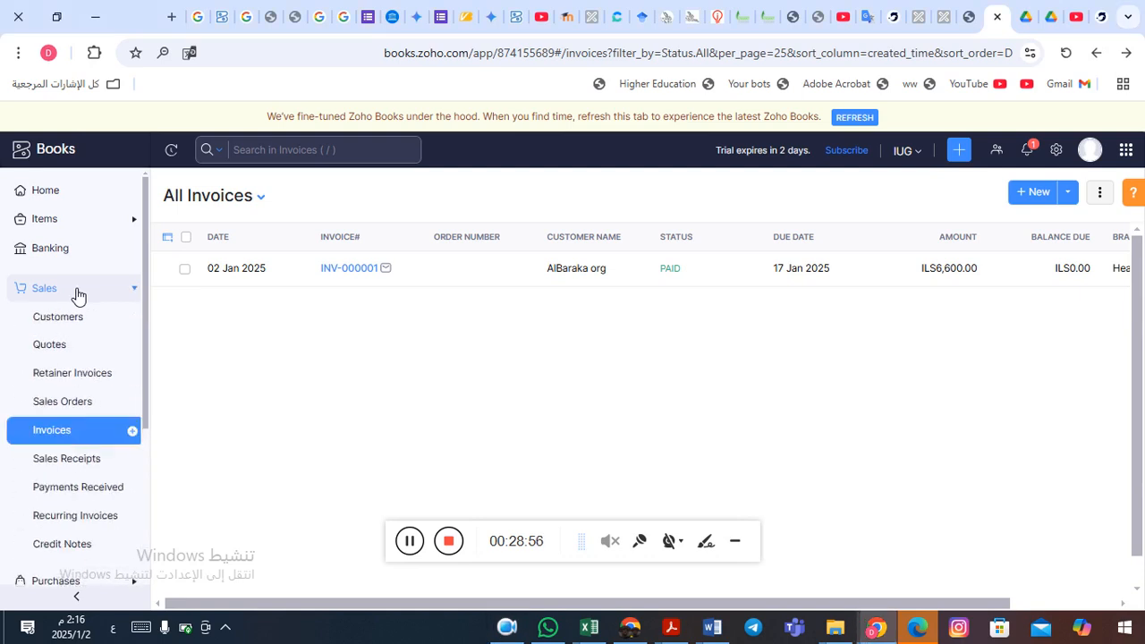
click(51, 347)
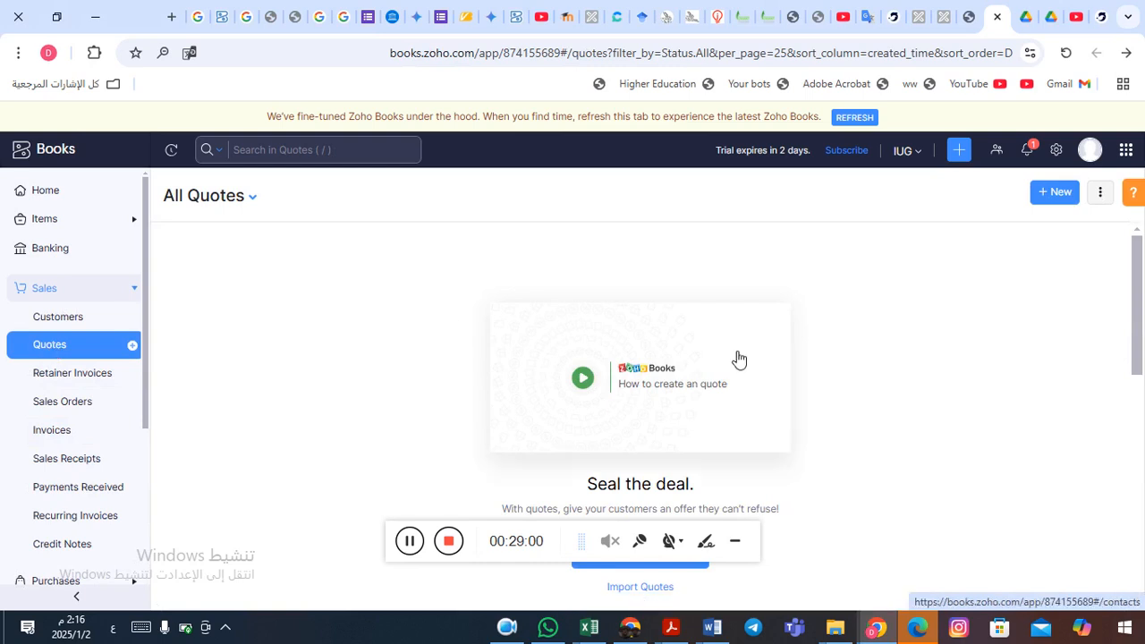
- Create a new quote, QT-000001 dated 02 Jan 2025 for Head Office
click(736, 544)
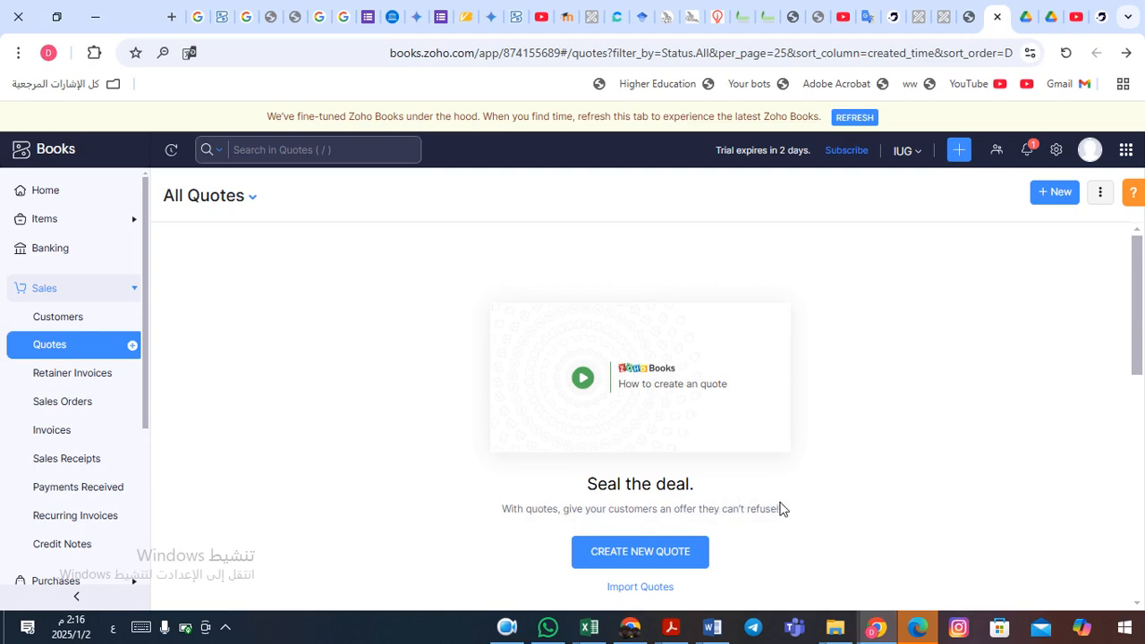
click(629, 557)
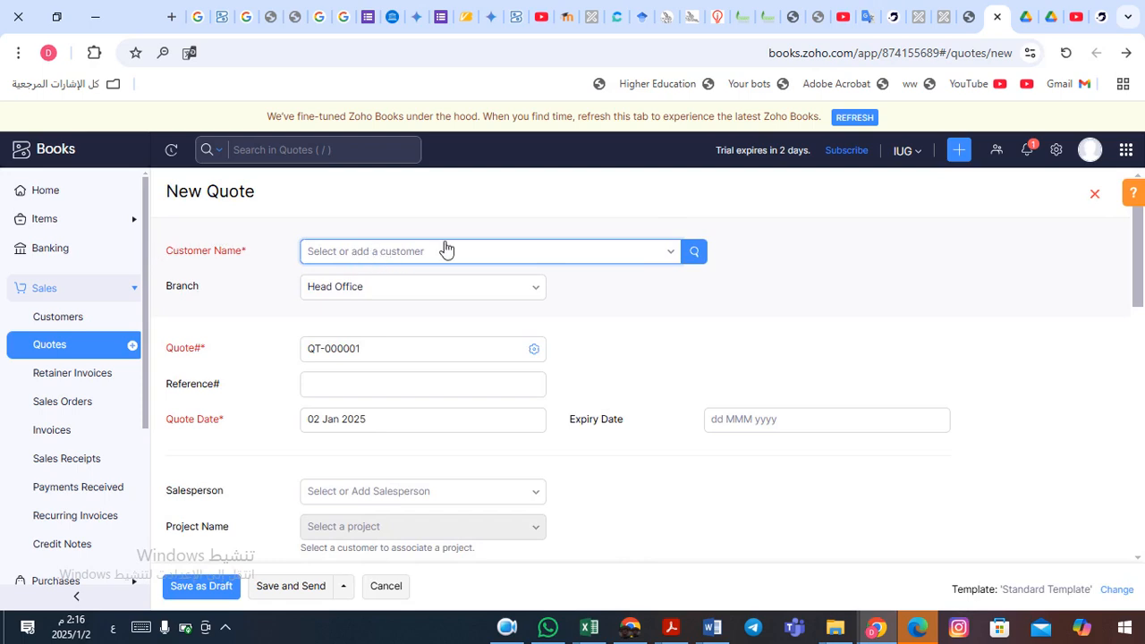
- Choose the customer for quote QT-000001 and scroll down to the Quote# and date fields
click(679, 256)
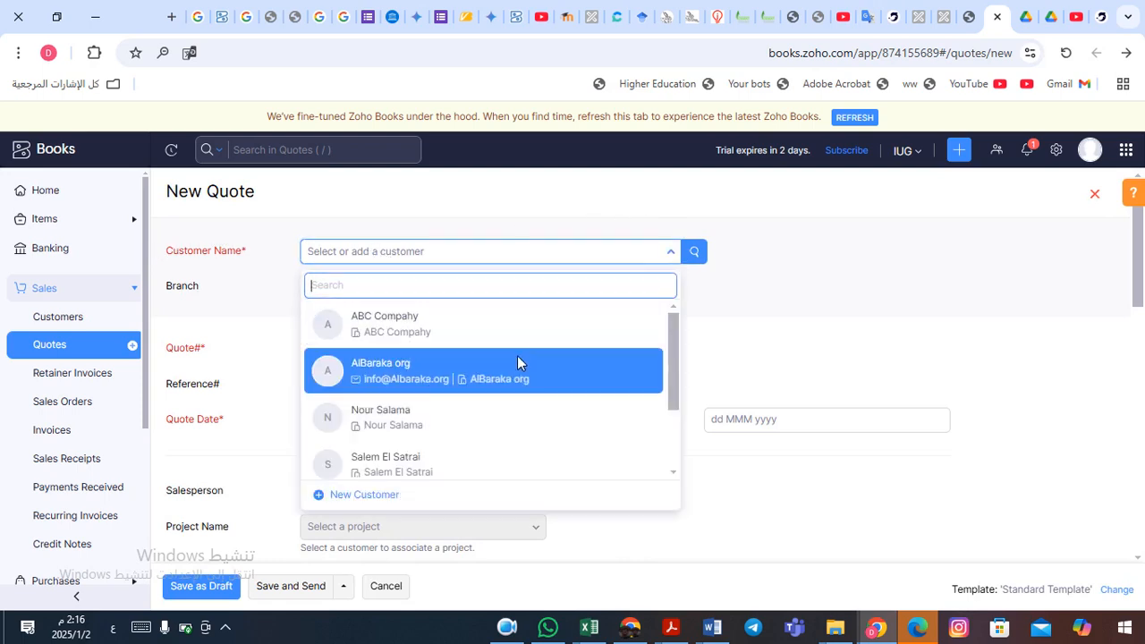
click(484, 431)
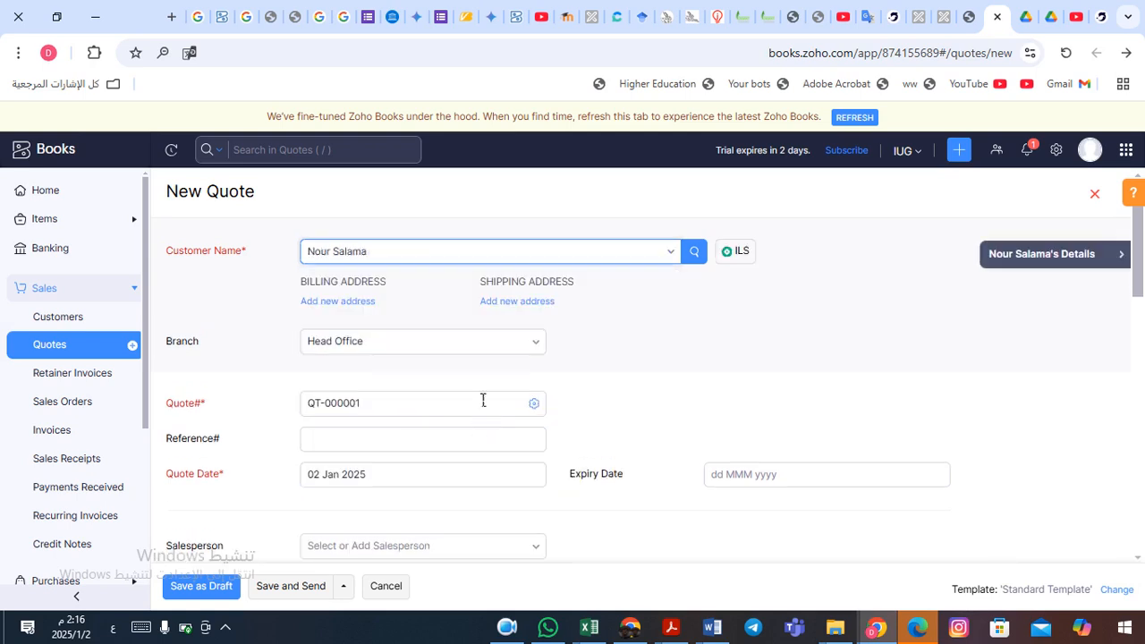
click(387, 437)
scroll(567, 406, down, 1)
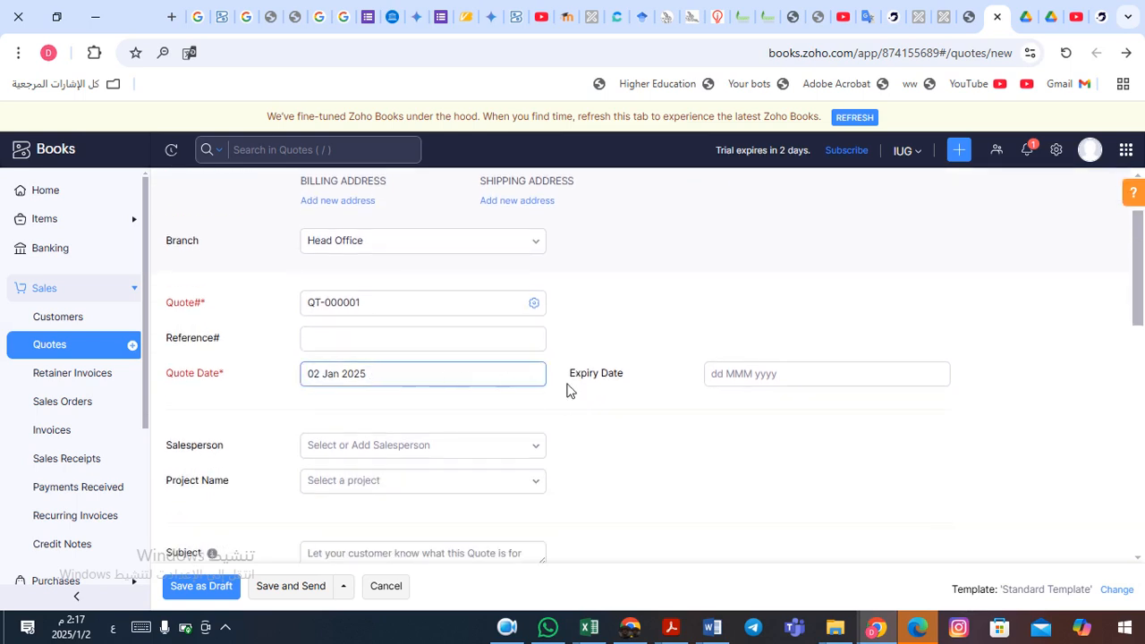
- Set the quote date to 28 Dec 2024
click(743, 383)
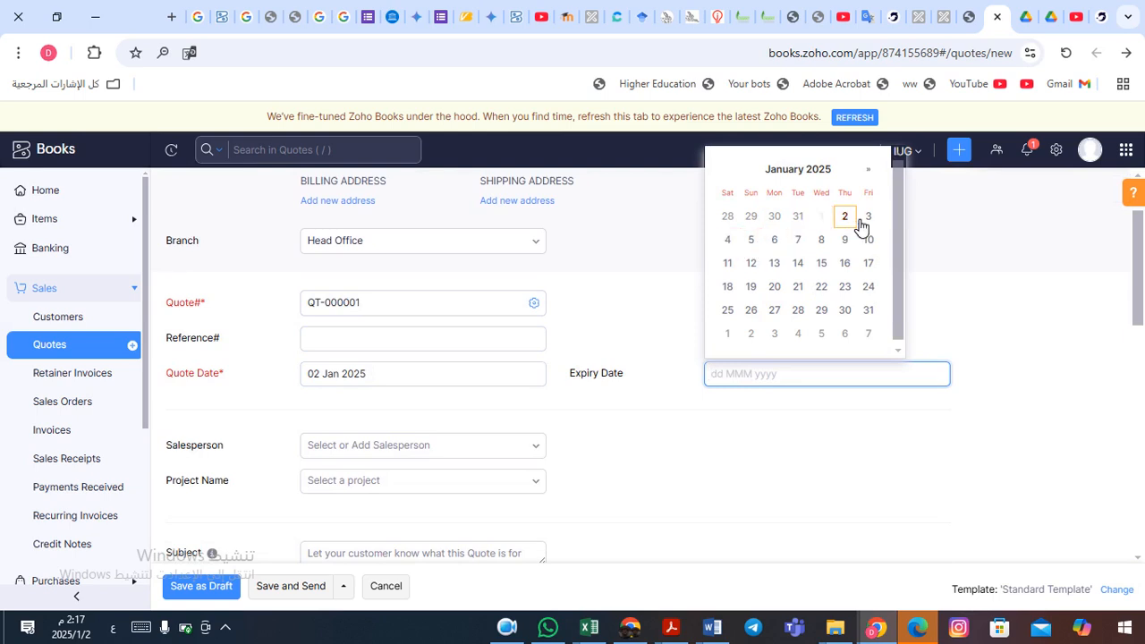
click(414, 376)
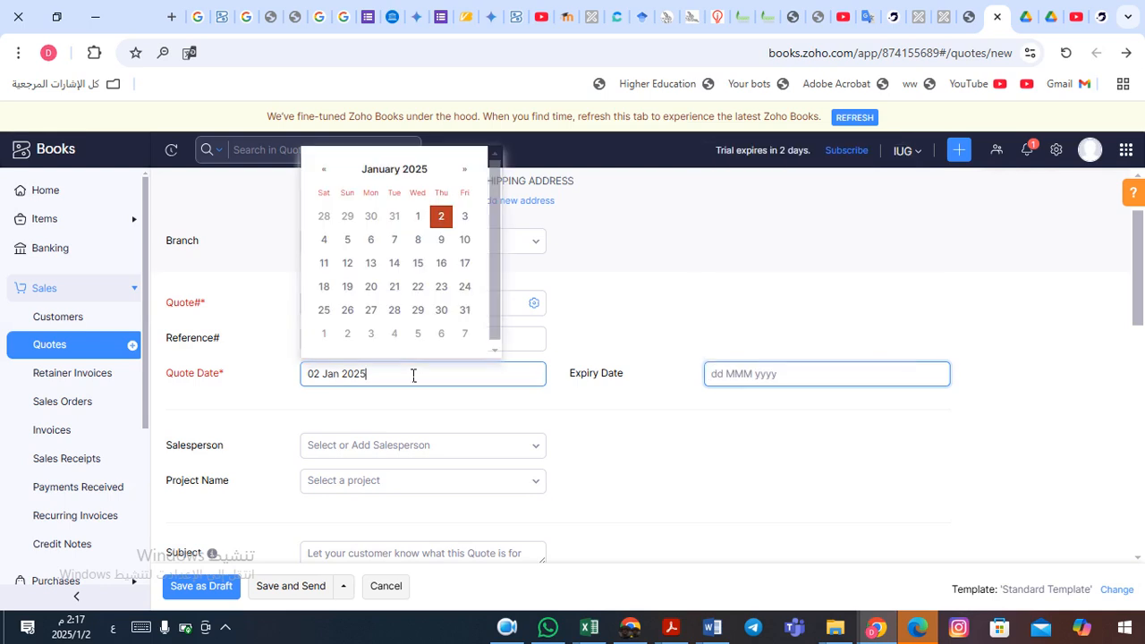
click(326, 170)
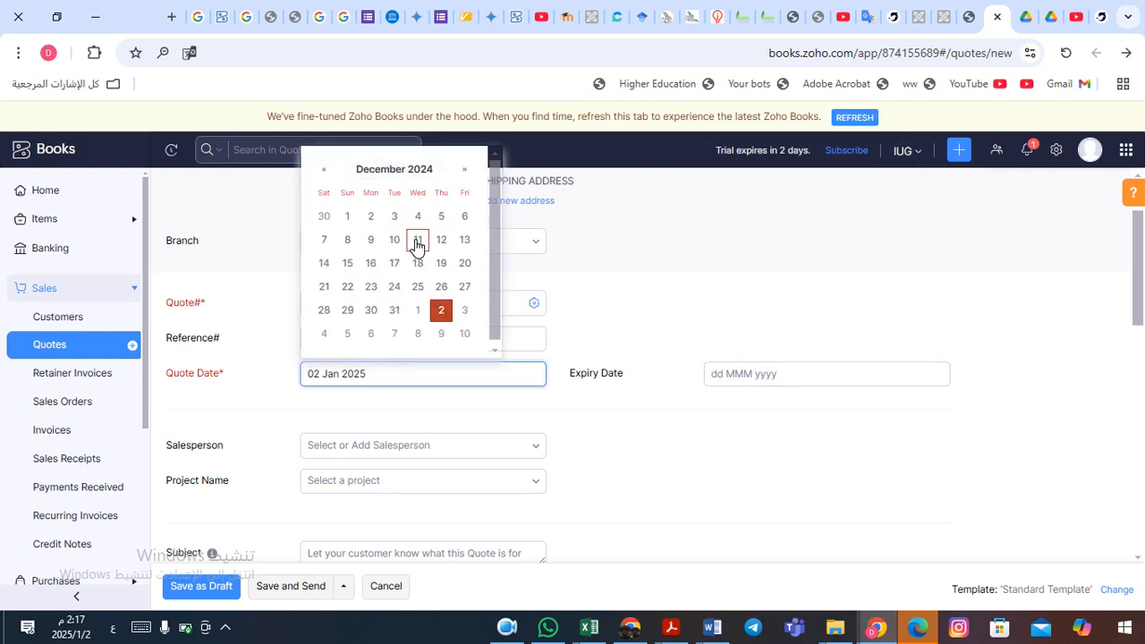
click(347, 217)
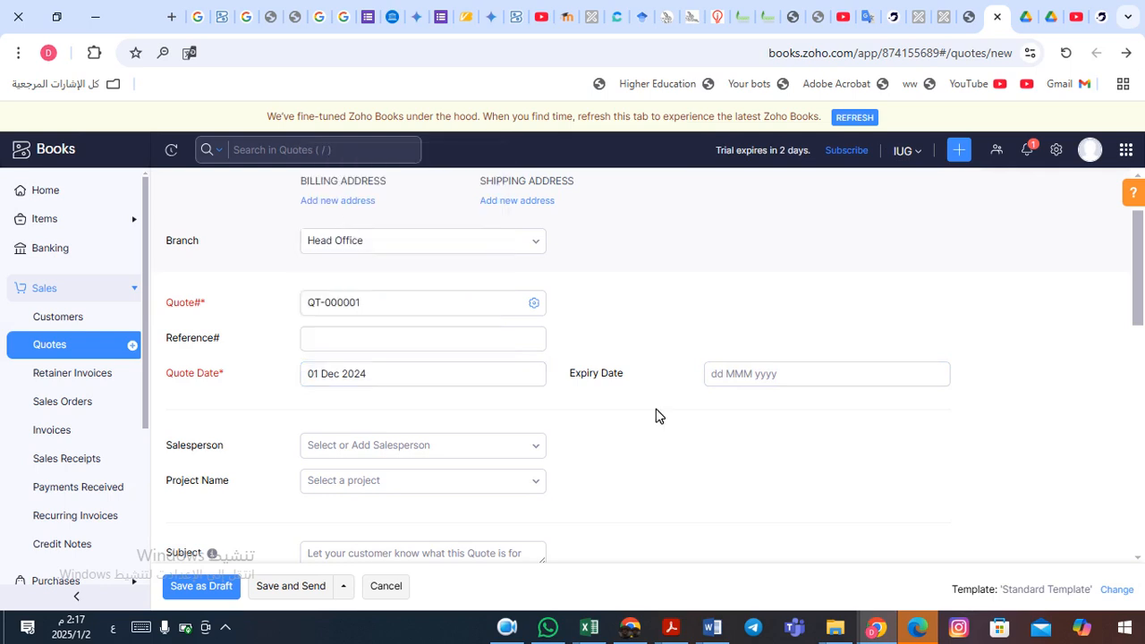
click(463, 376)
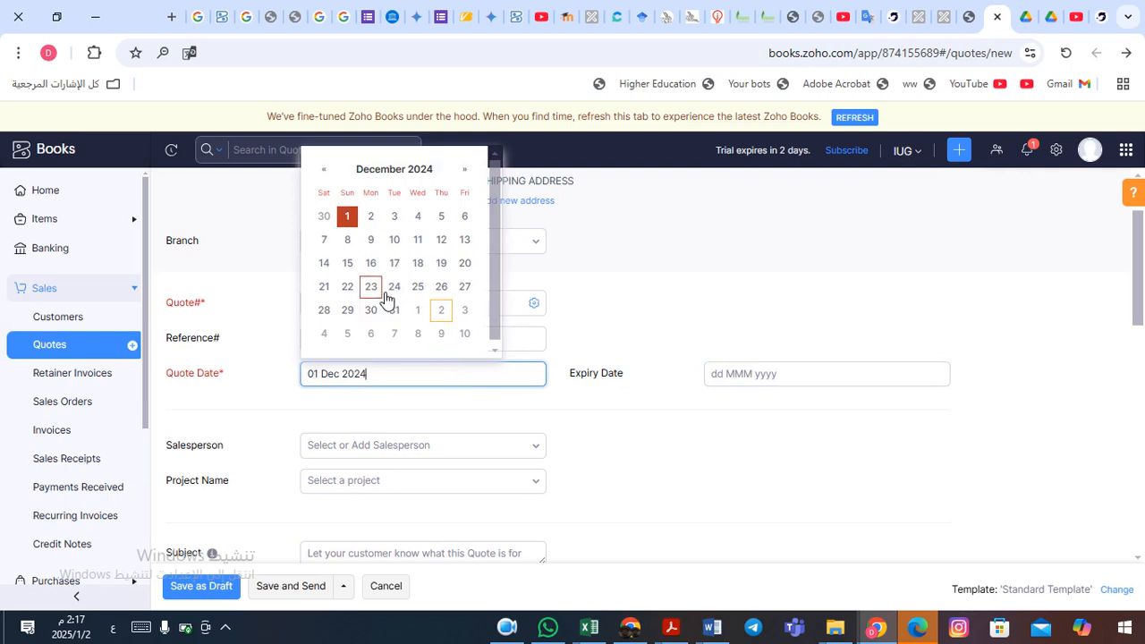
click(325, 311)
- Set the expiry date to 02 Jan 2025
click(771, 381)
click(771, 383)
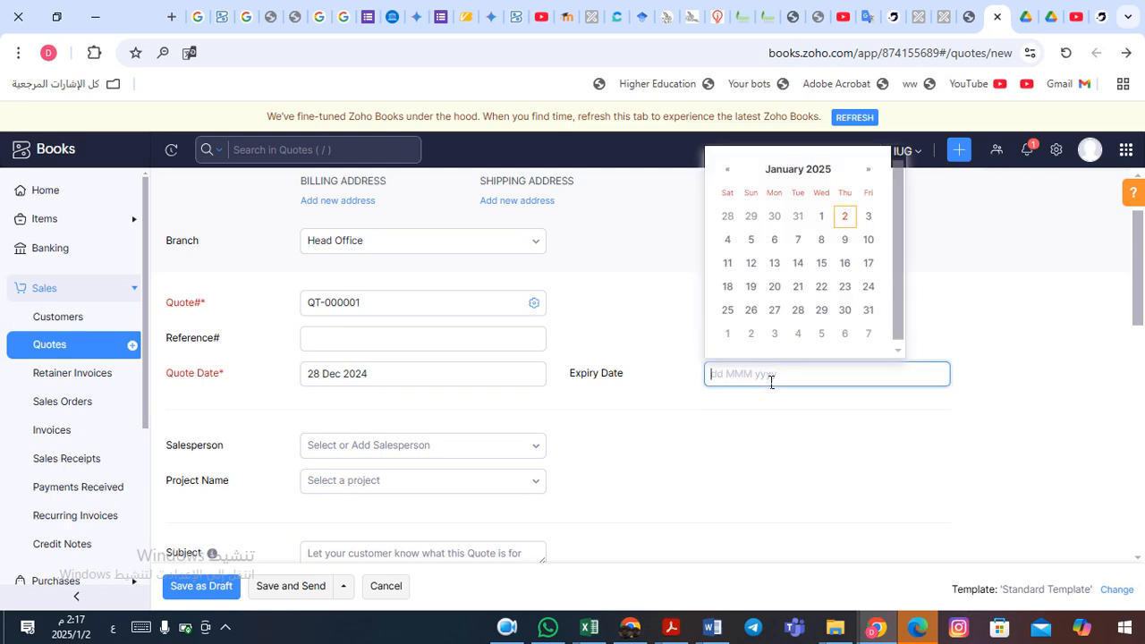
click(822, 217)
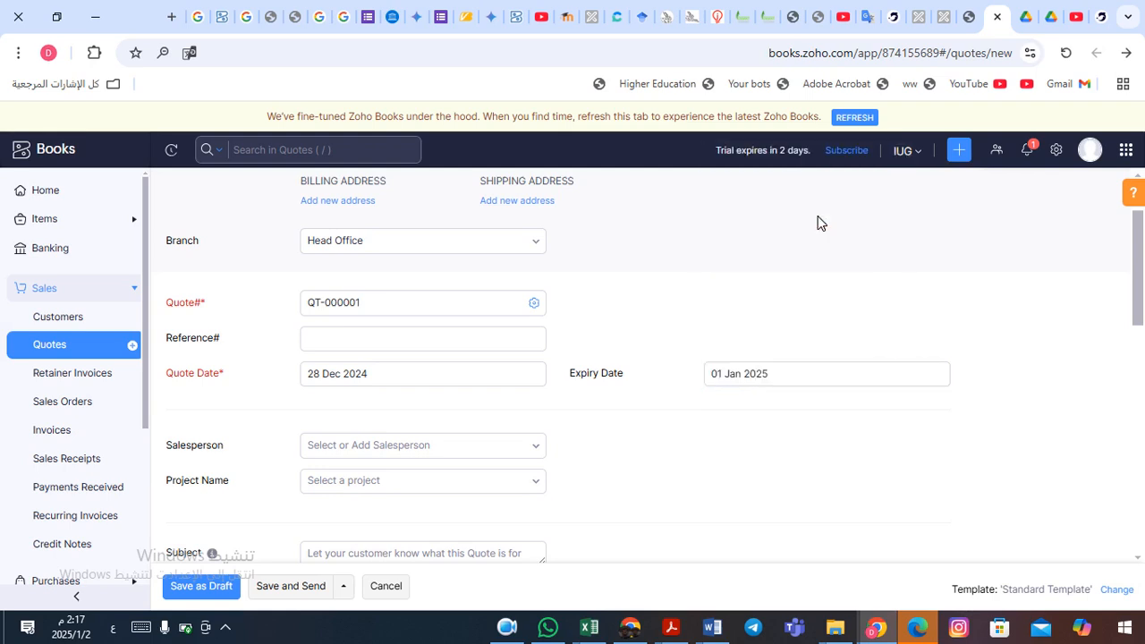
click(750, 373)
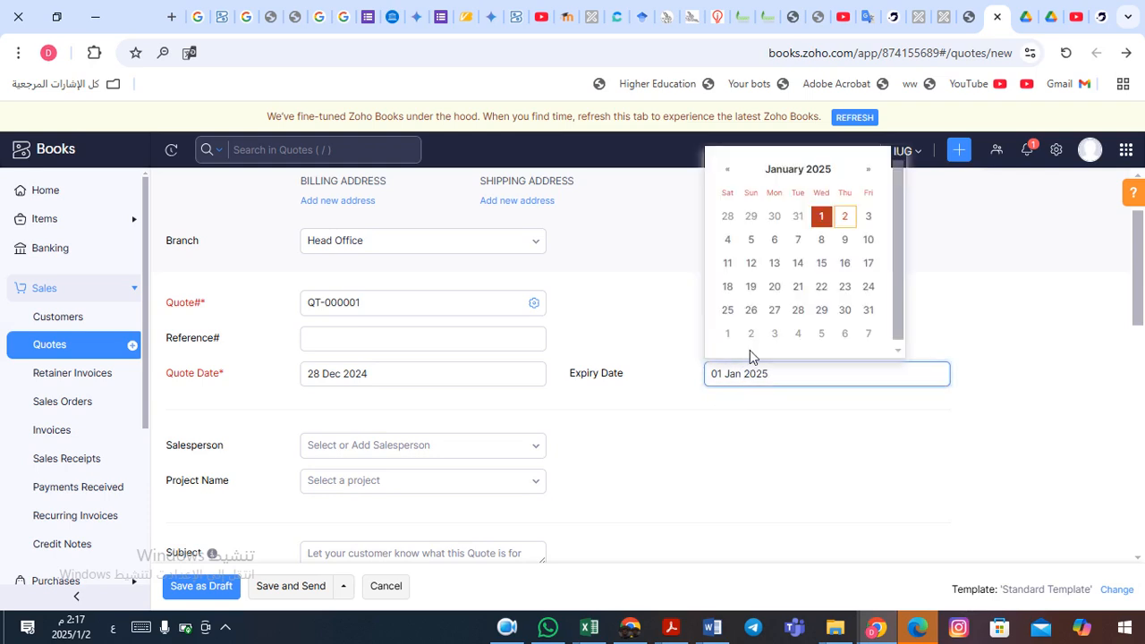
click(846, 217)
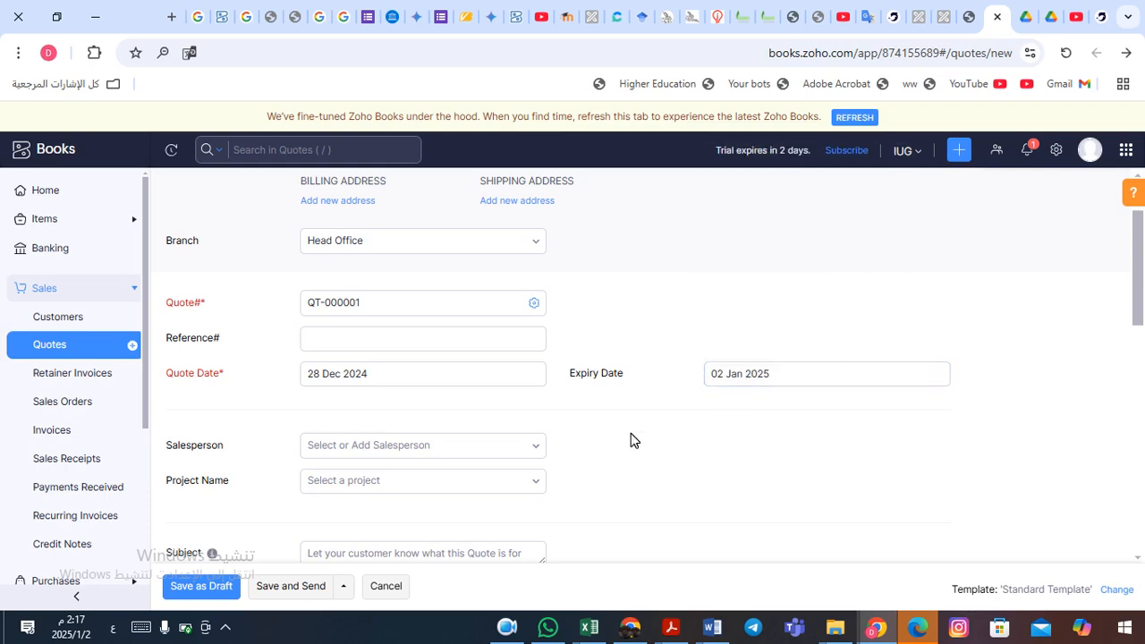
scroll(631, 440, down, 3)
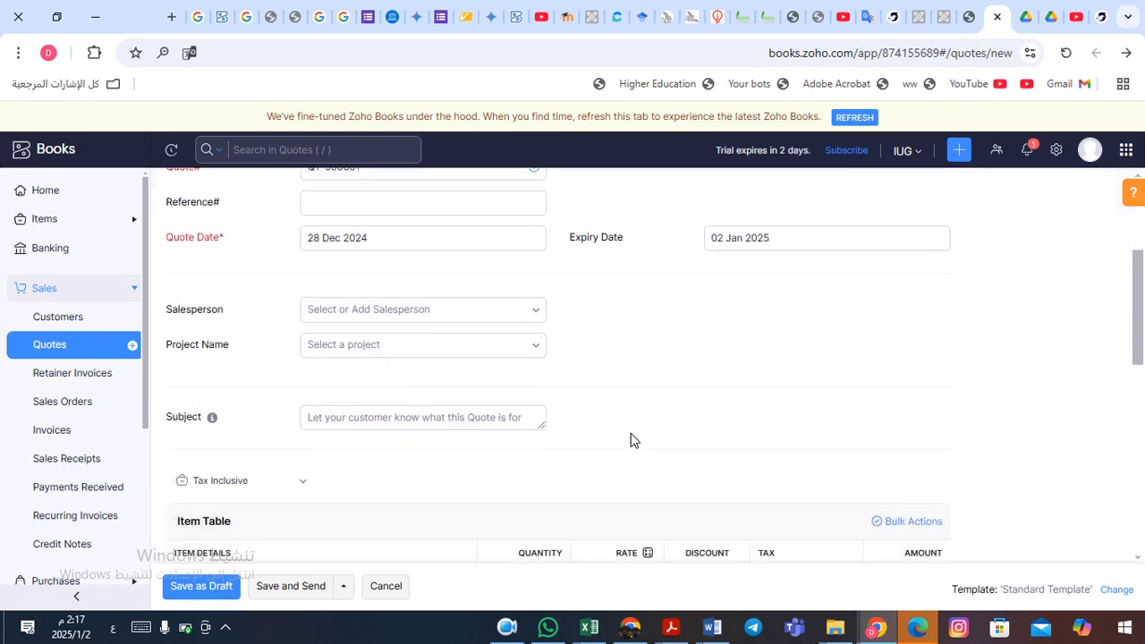
- Leave the quote set to Tax Inclusive and list stock items for the first row
scroll(631, 438, down, 2)
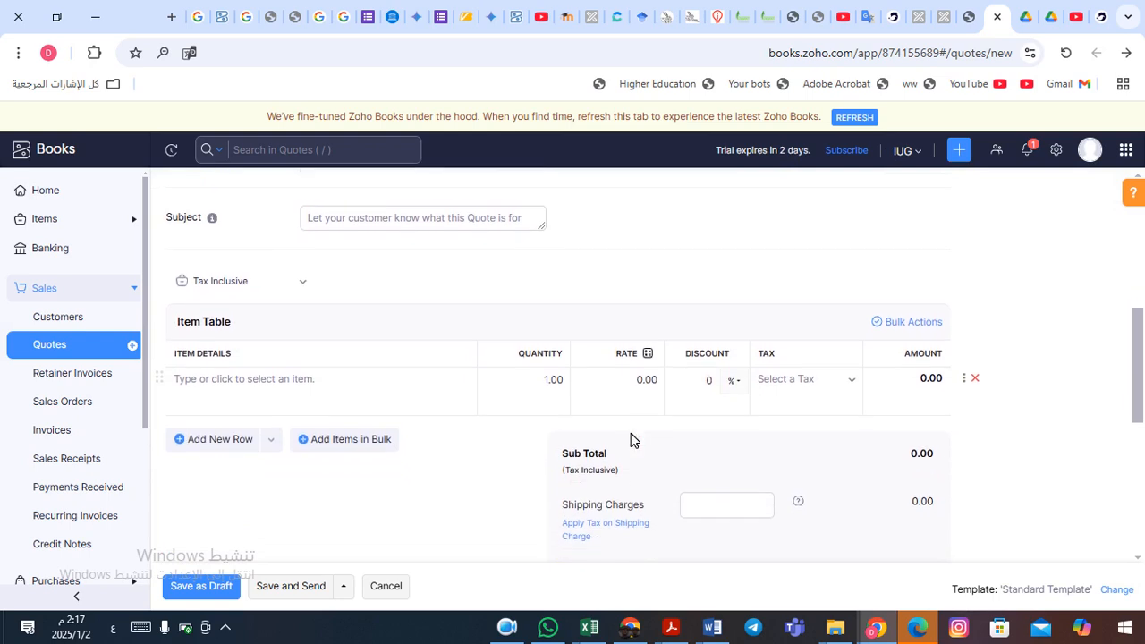
click(305, 283)
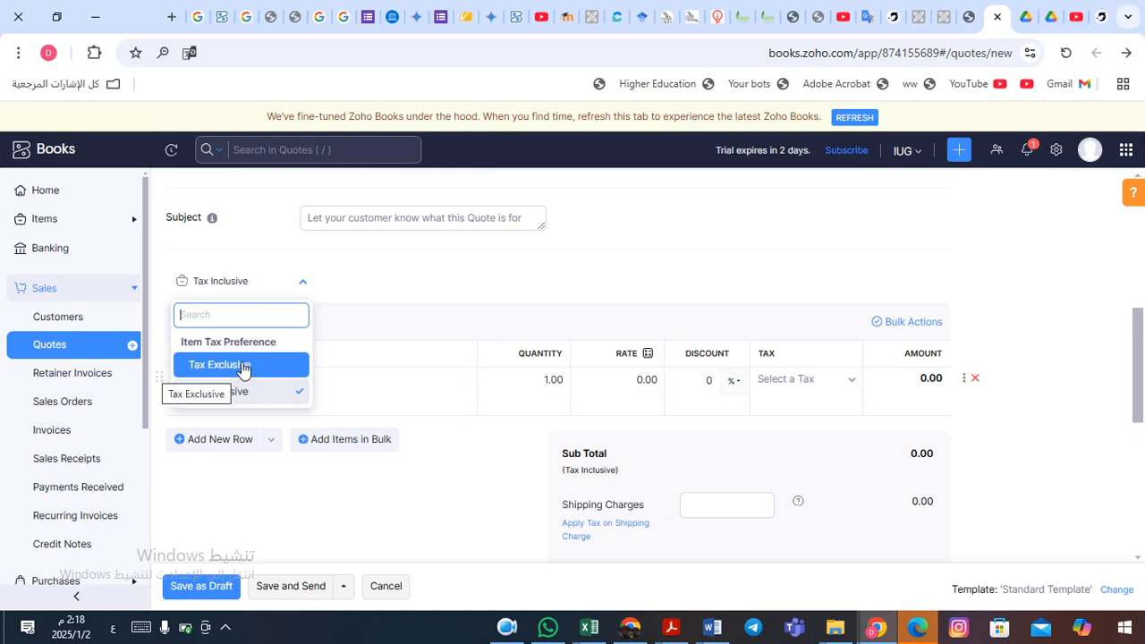
click(310, 287)
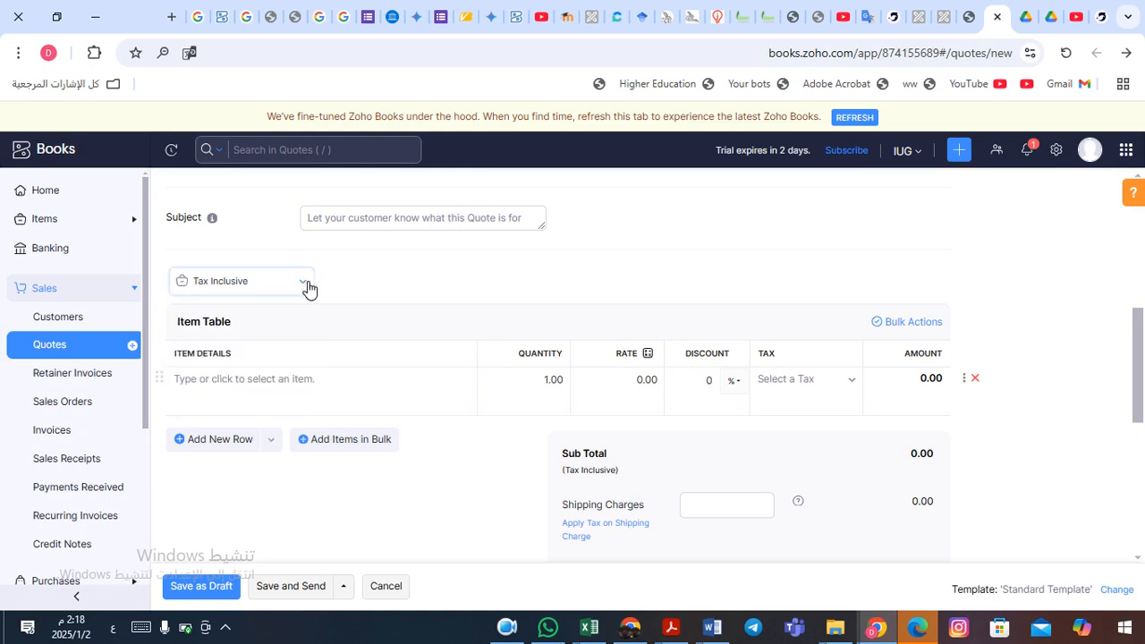
click(269, 383)
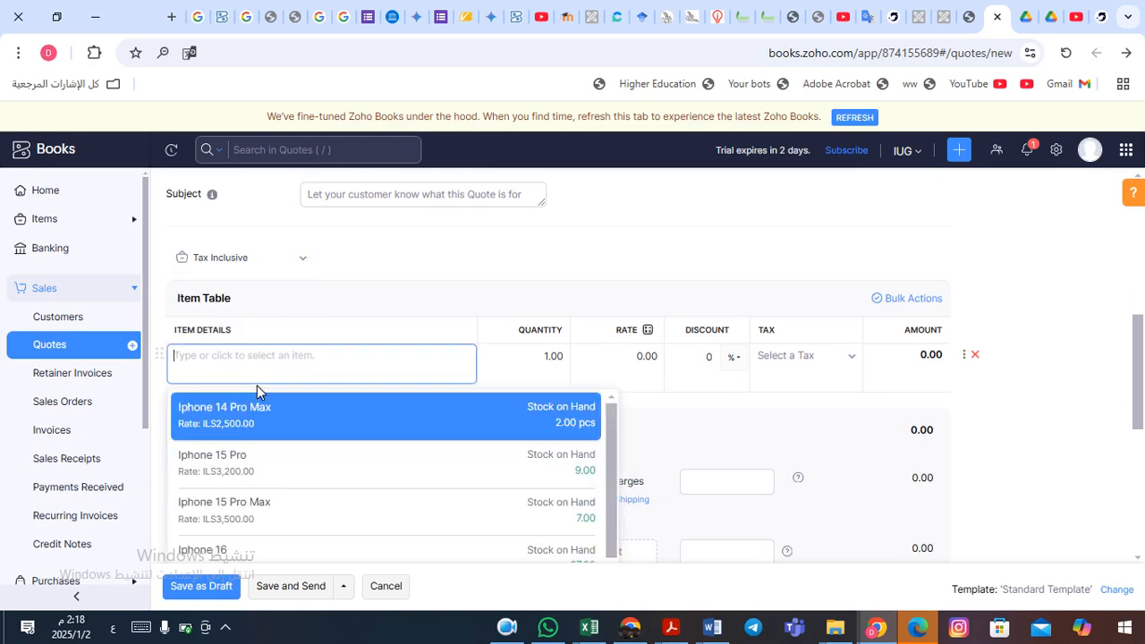
- Add Iphone 16 to the first line with quantity 4
drag(612, 455, 607, 531)
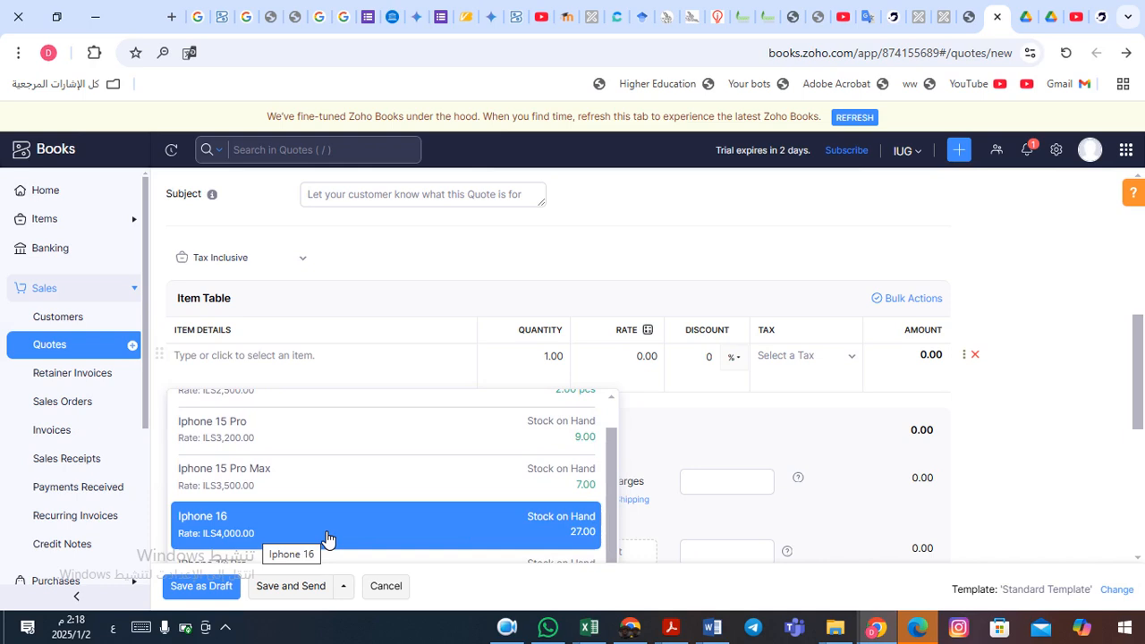
click(389, 533)
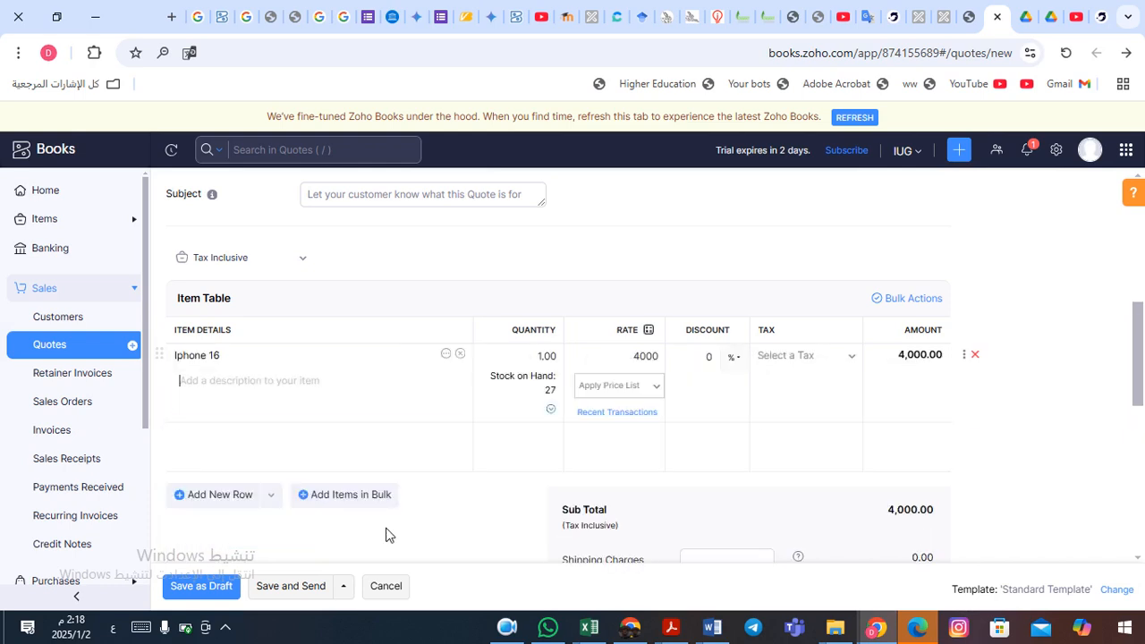
click(544, 356)
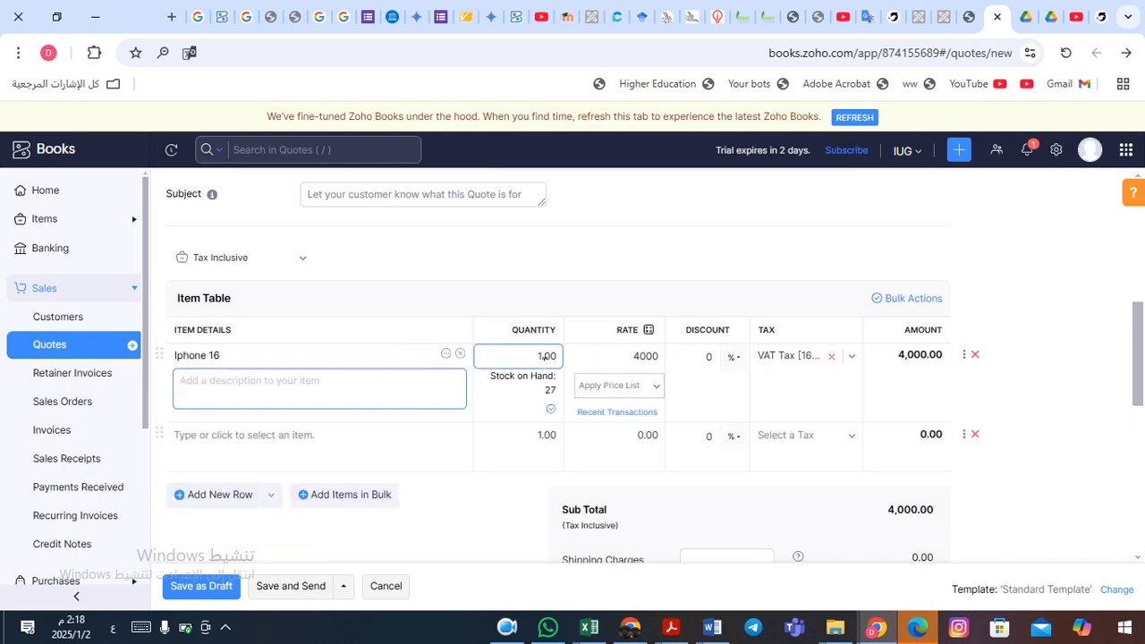
drag(545, 356, 538, 356)
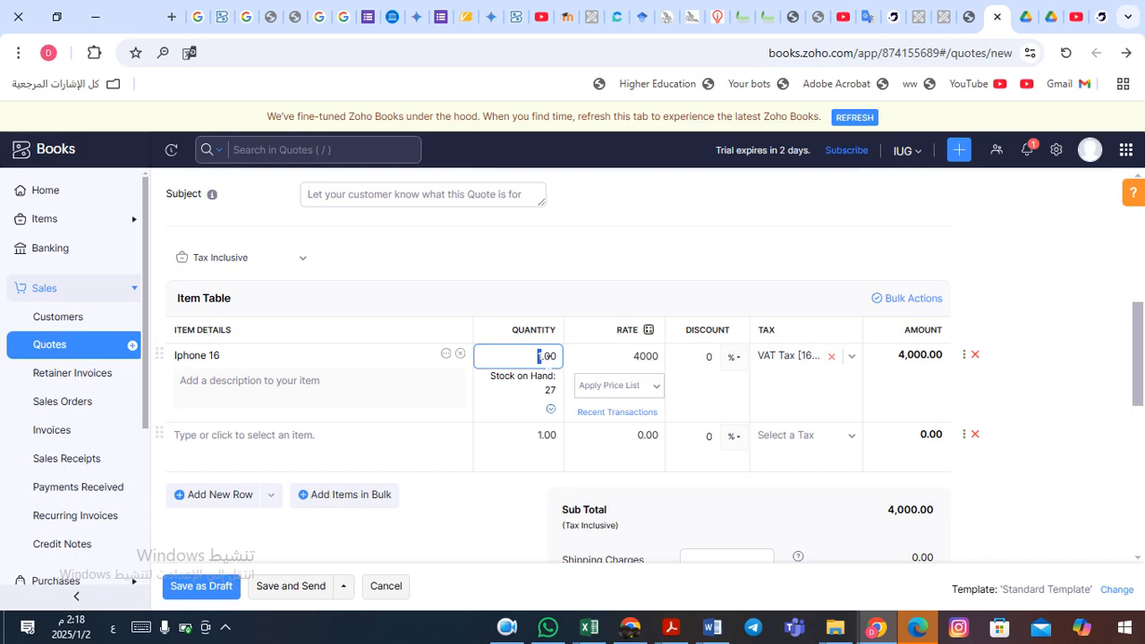
text(4)
- Keep the line's rate at 4000, correcting a mistyped 3800
double_click(637, 358)
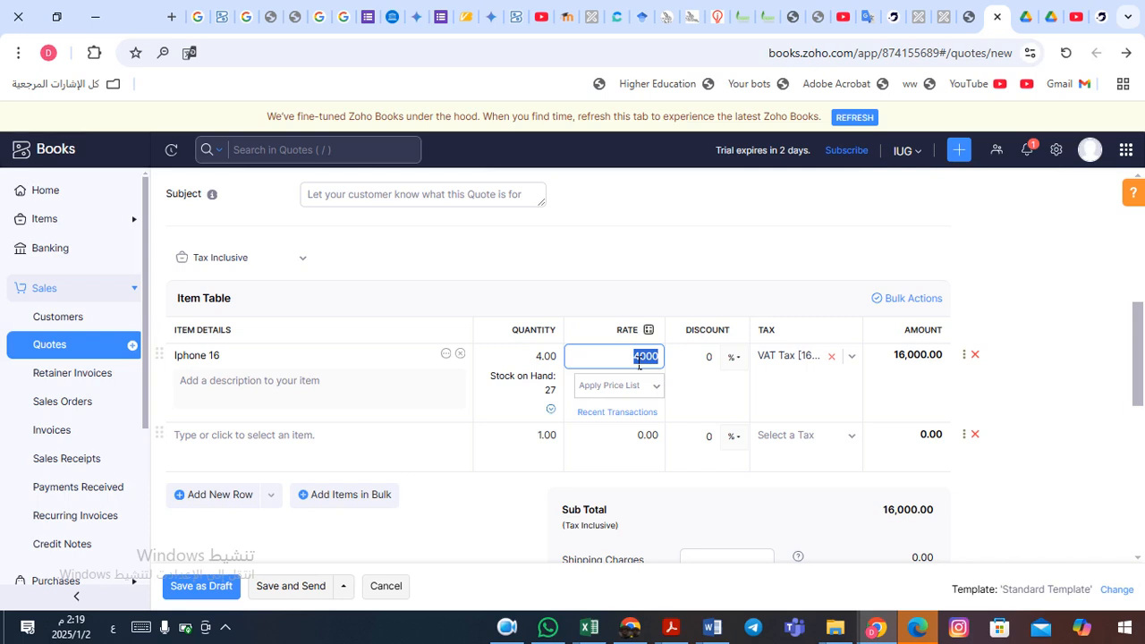
click(639, 363)
double_click(646, 364)
mouse_move(1140, 362)
mouse_down()
mouse_move(1144, 410)
mouse_move(1143, 369)
mouse_up()
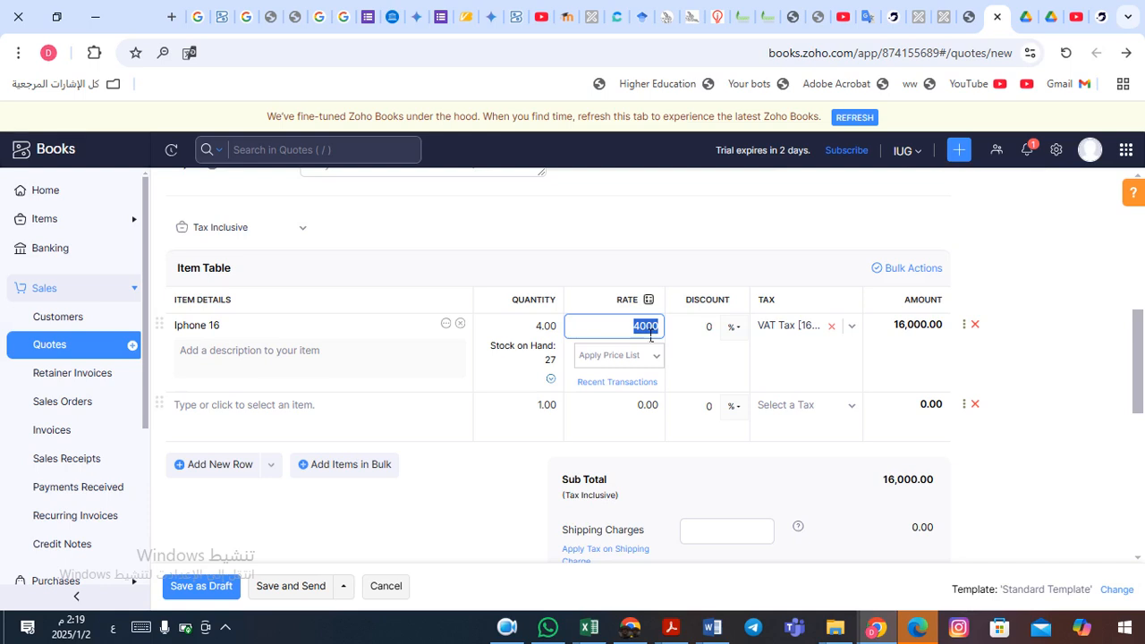
text(3800)
key(BackSpace)
key(BackSpace)
key(BackSpace)
key(BackSpace)
text(4000)
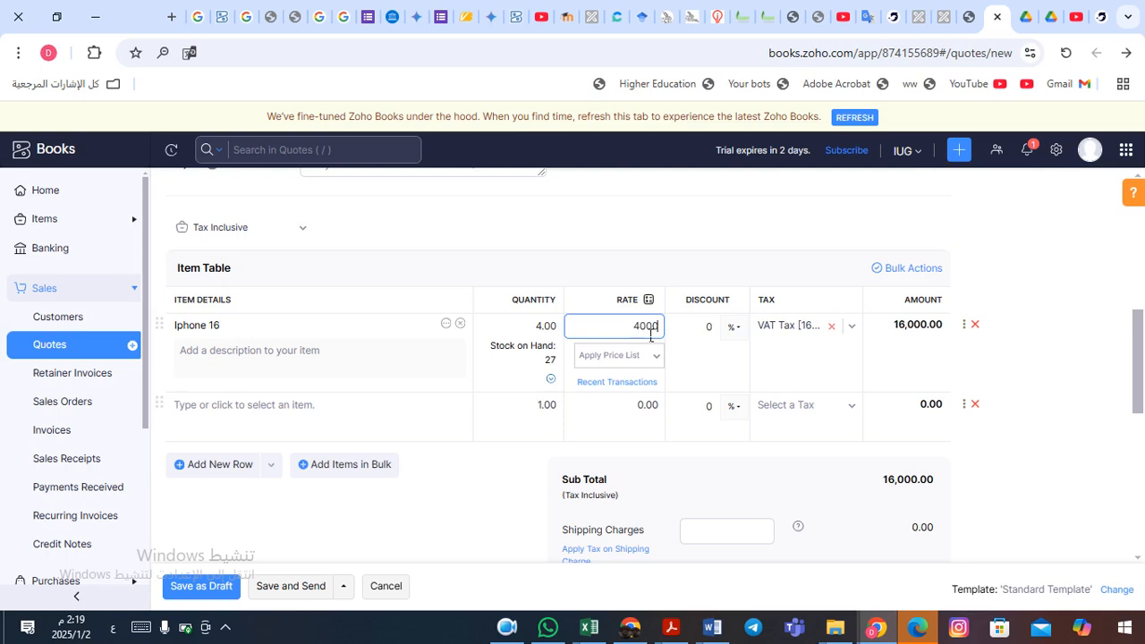
- Apply a 6% discount to the Iphone 16 line, giving 15,040.00
click(735, 328)
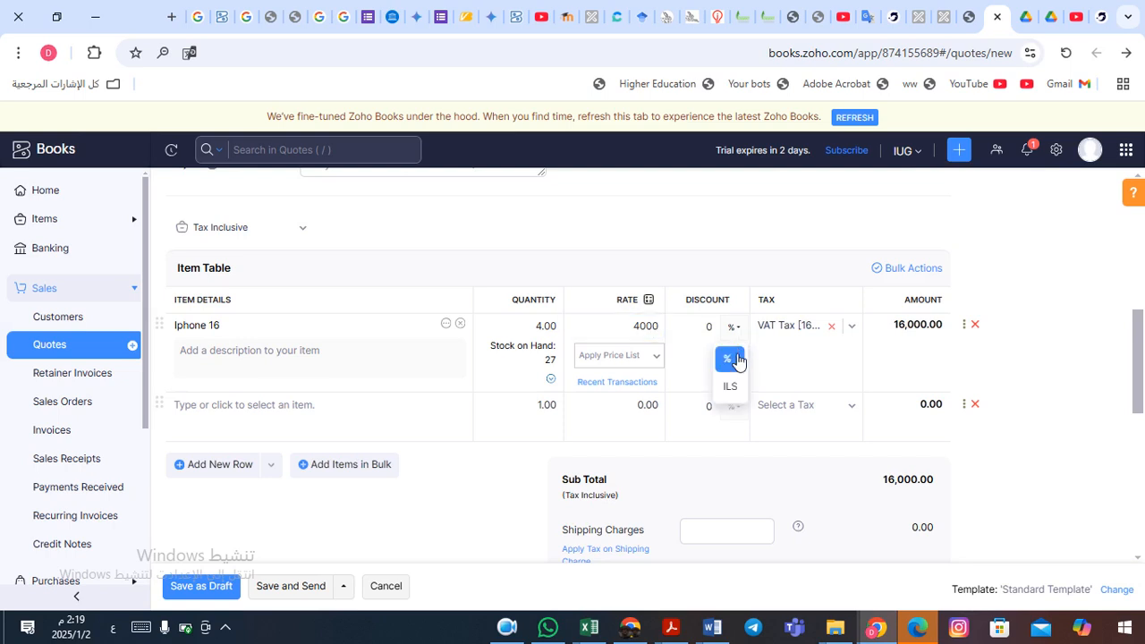
click(729, 359)
double_click(718, 335)
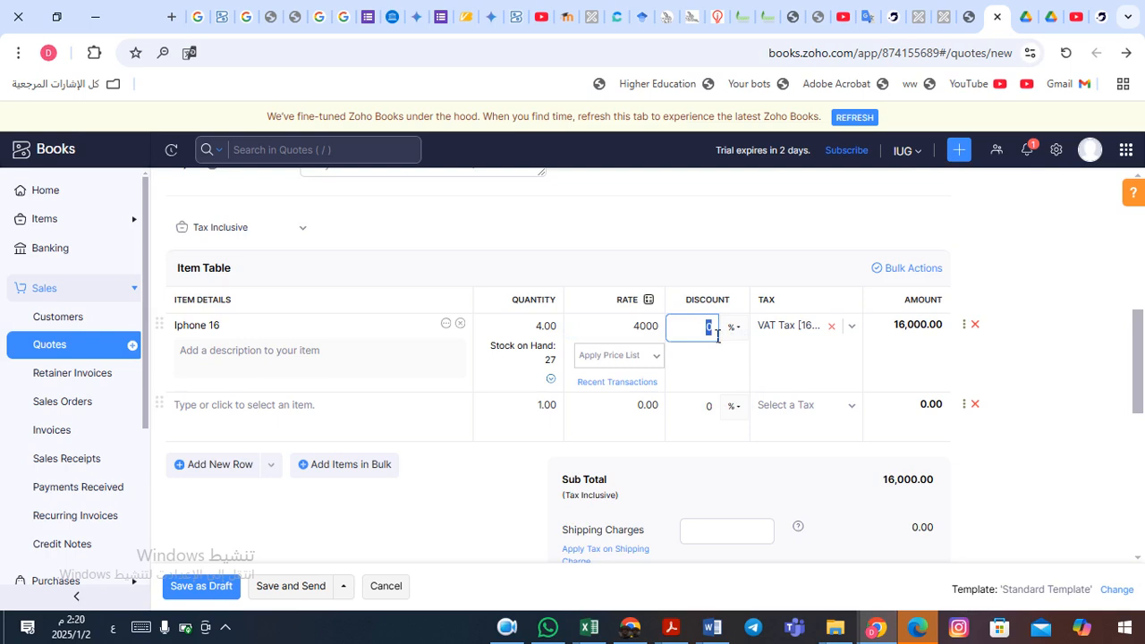
text(6)
key(Tab)
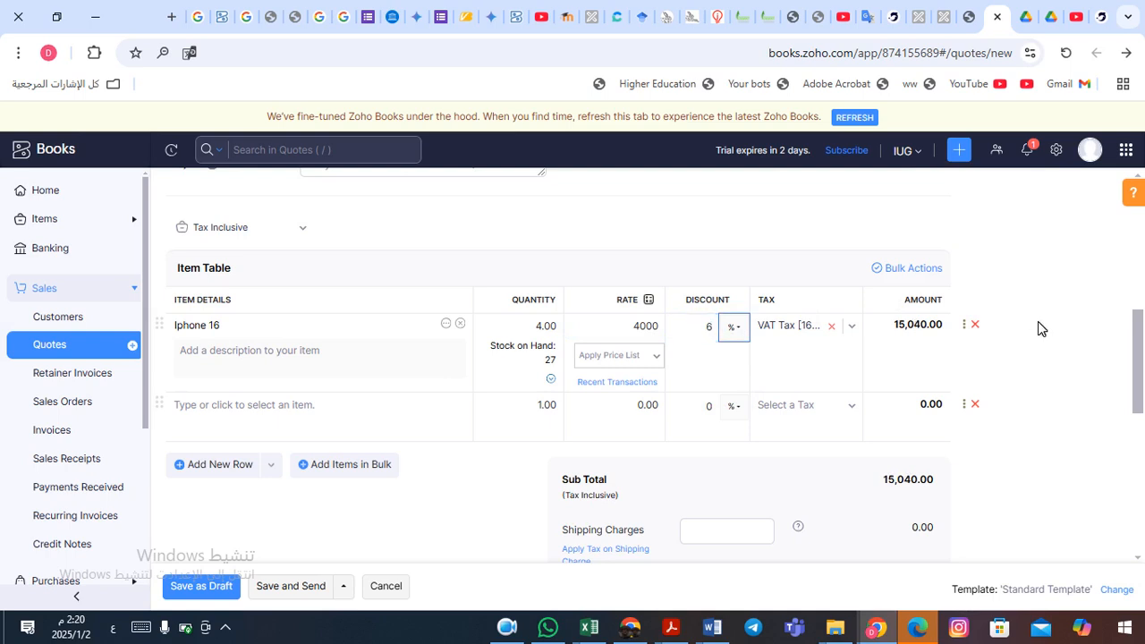
key(Tab)
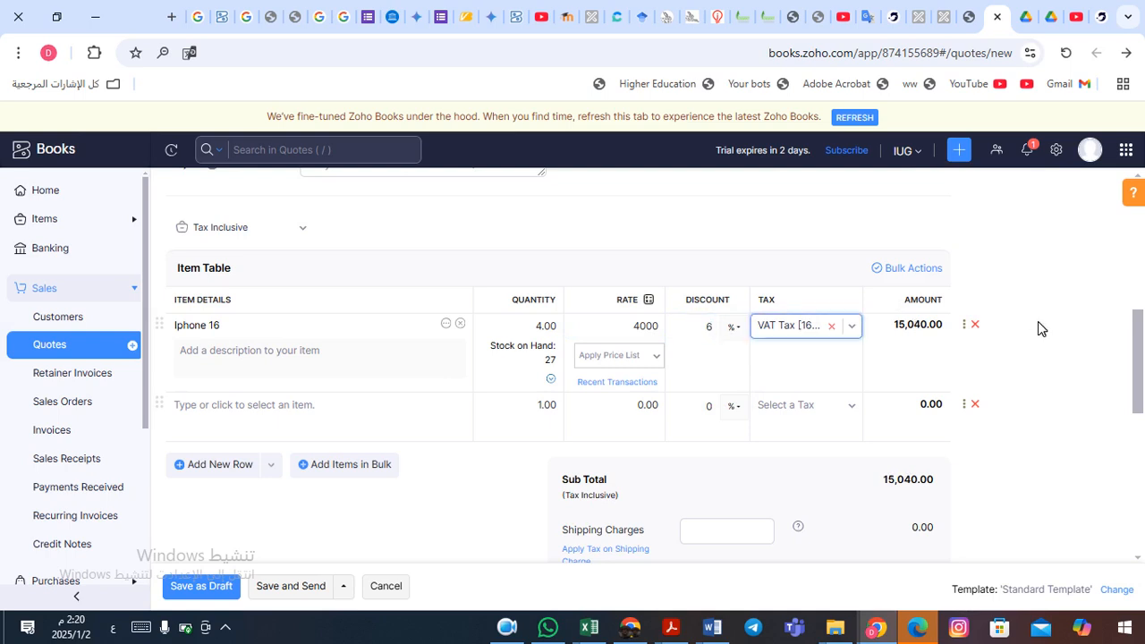
key(Tab)
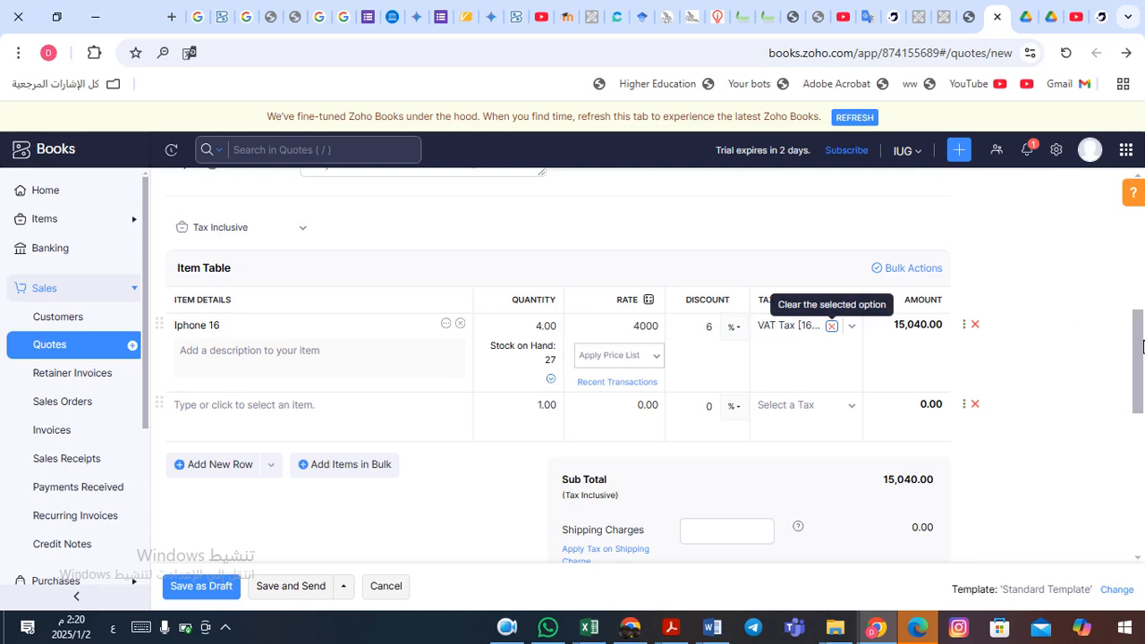
drag(1143, 346, 1143, 403)
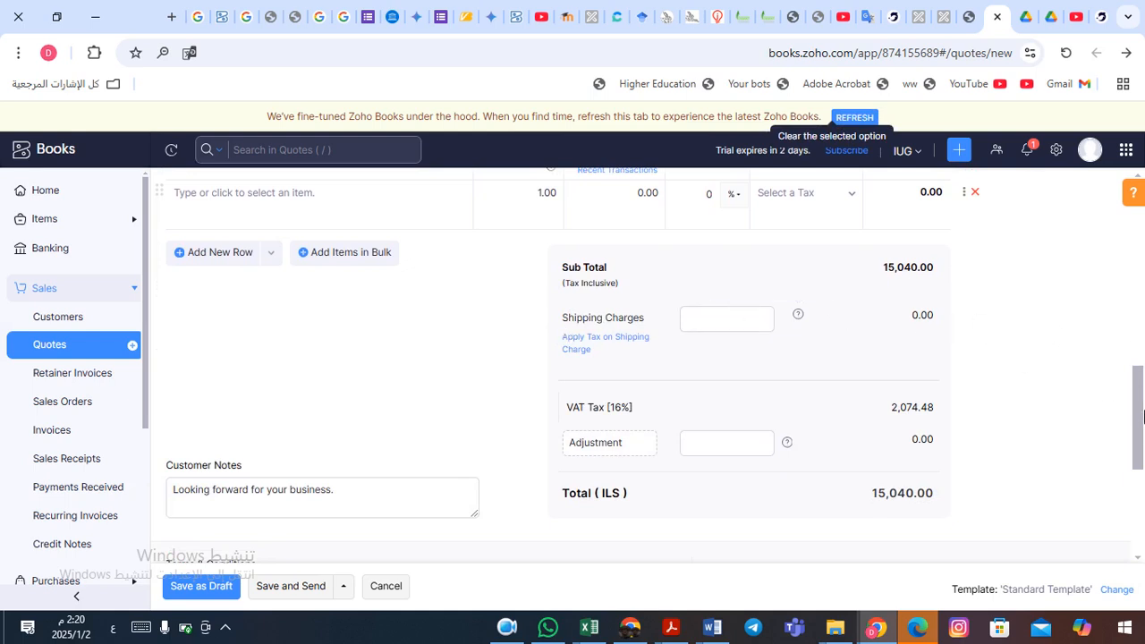
drag(1143, 436, 1143, 497)
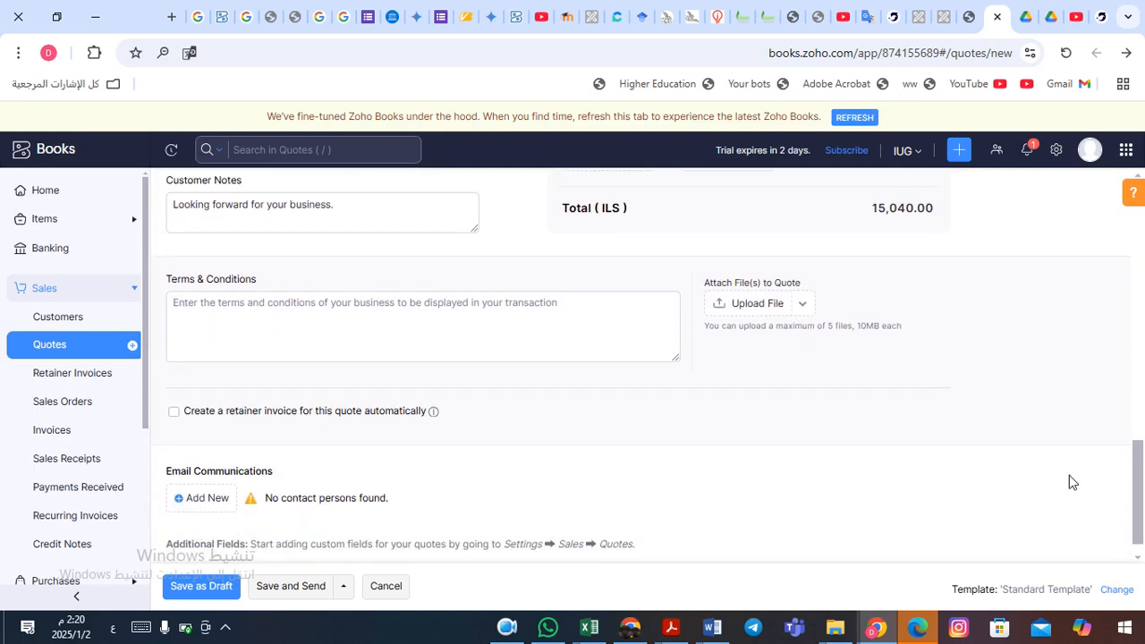
click(251, 216)
click(234, 305)
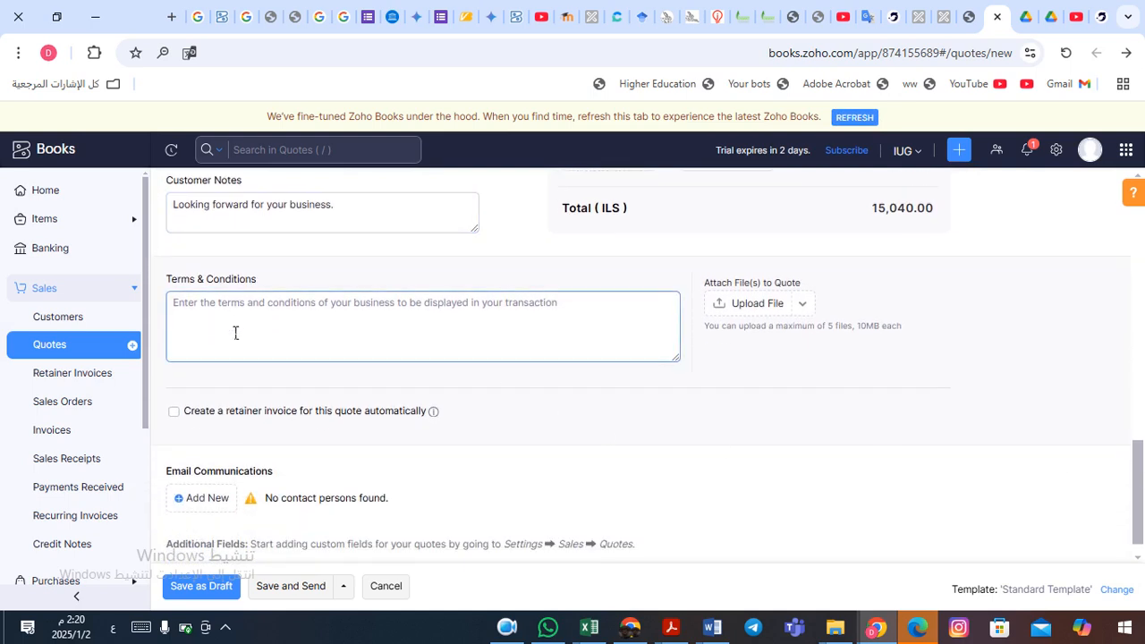
click(565, 287)
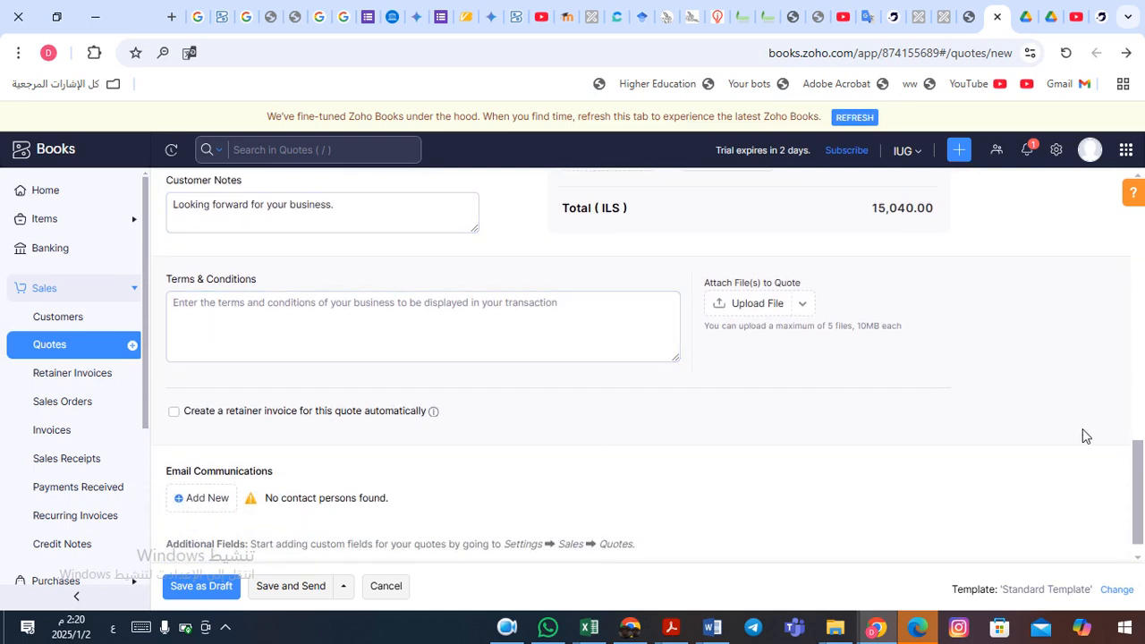
drag(1137, 465, 1142, 515)
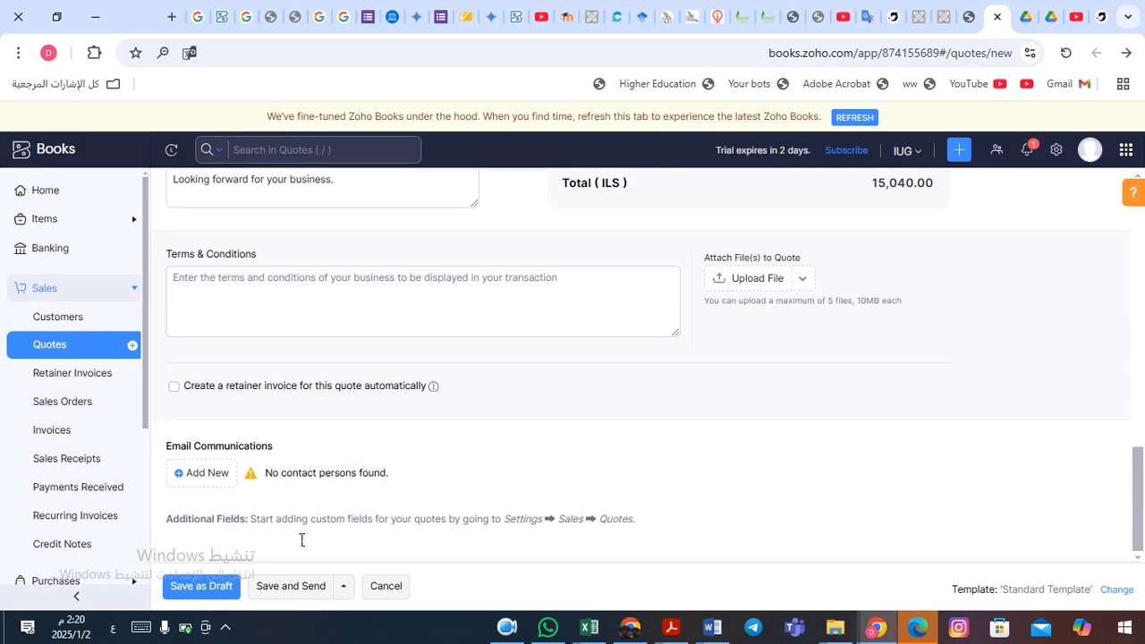
- Save and send the quote, accept auto-approval, and search Send To for the customer's e-mail
click(300, 587)
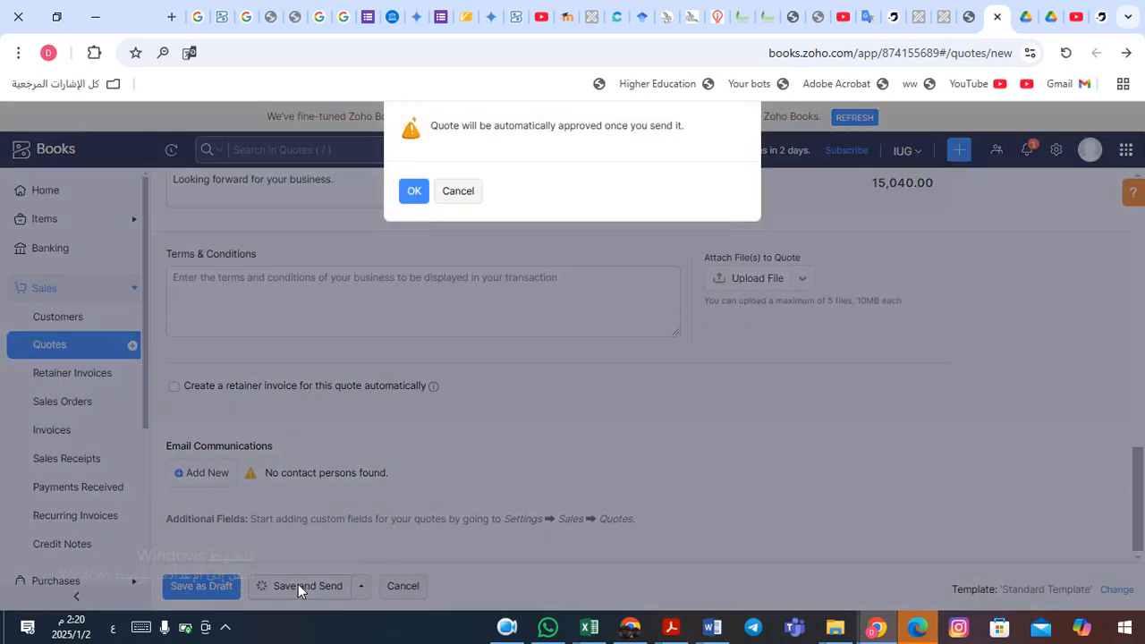
click(420, 195)
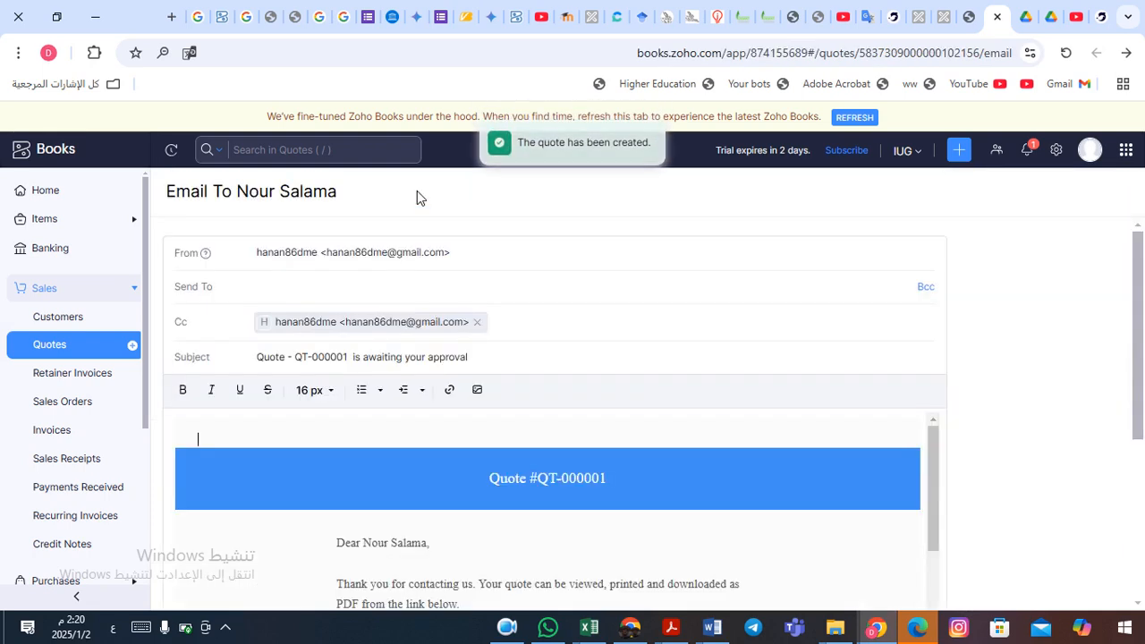
click(297, 295)
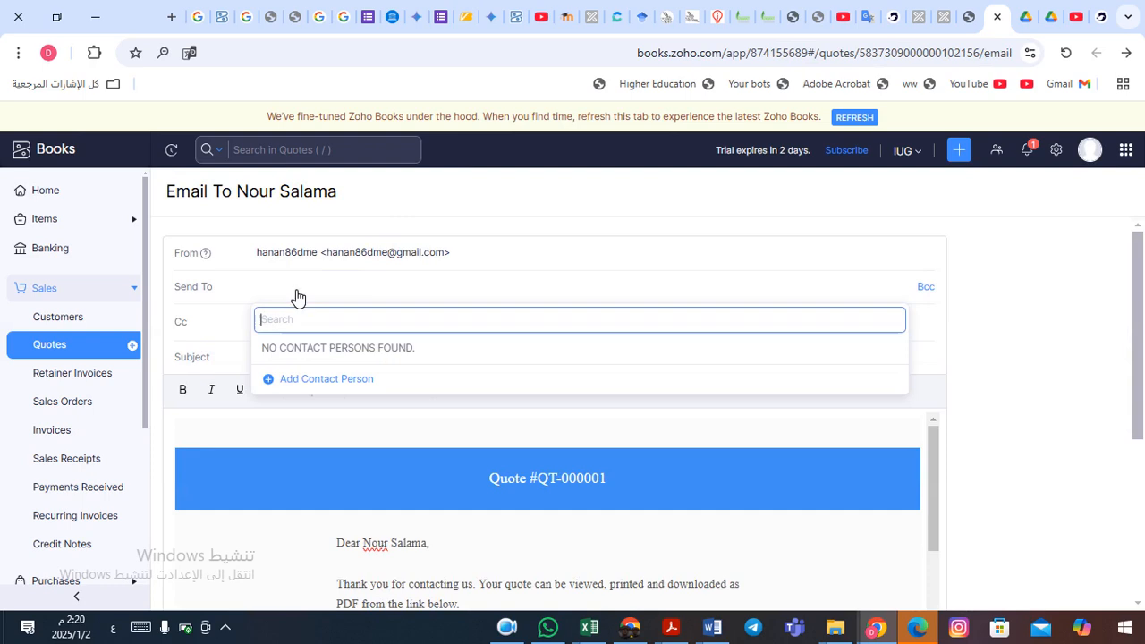
text(اشى)
key(BackSpace)
key(BackSpace)
key(BackSpace)
key(alt+shift)
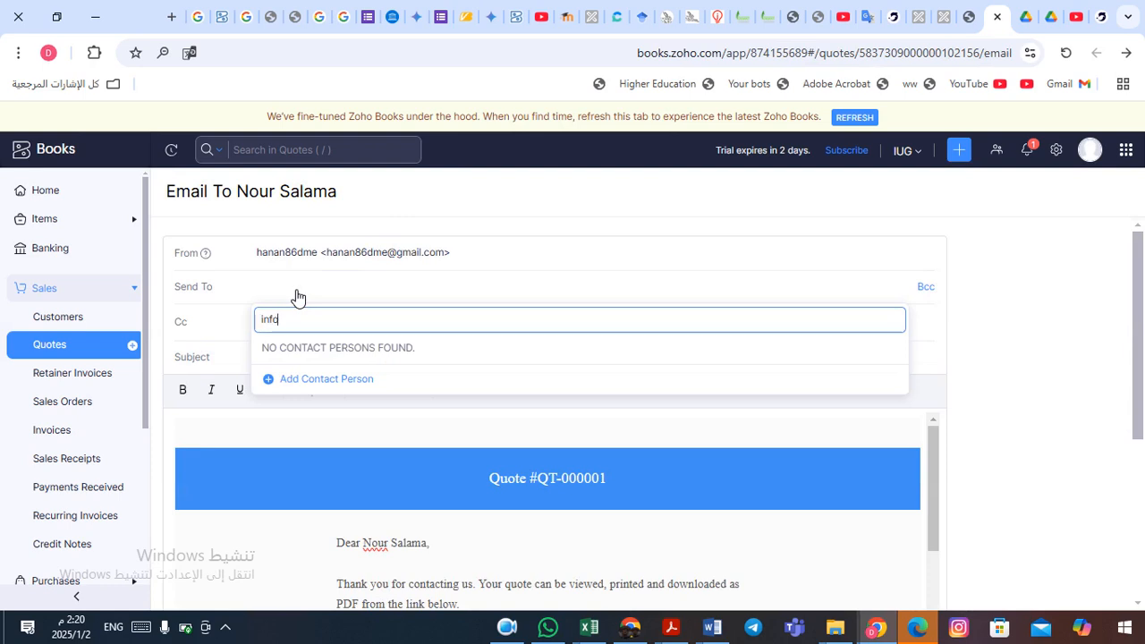
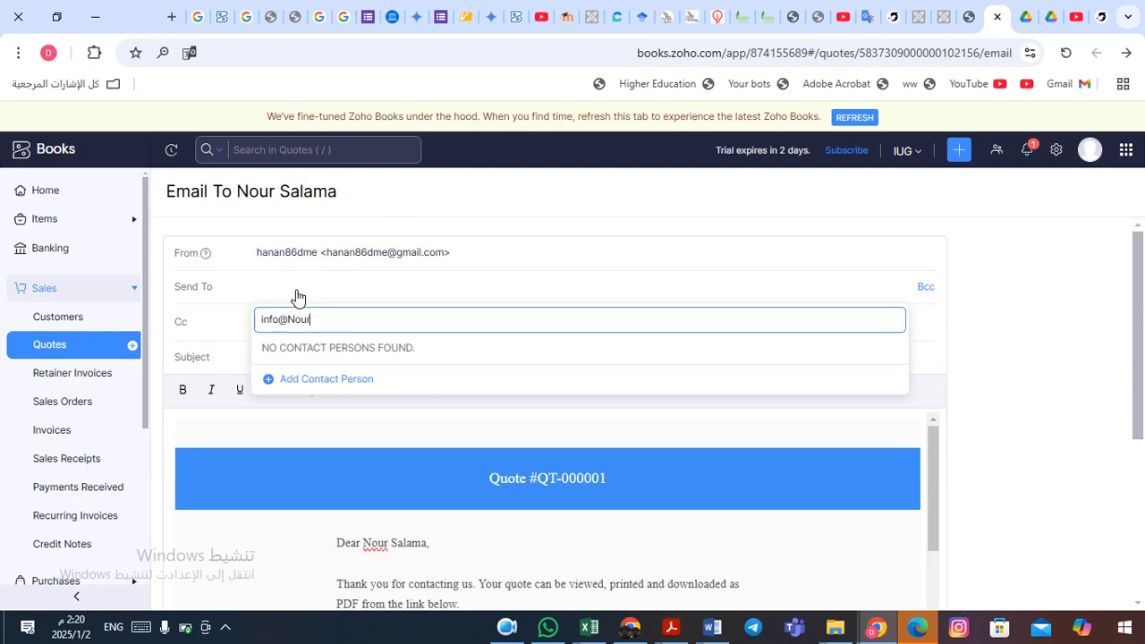
- Try adding a new contact person as the email recipient, then cancel the form
key(Tab)
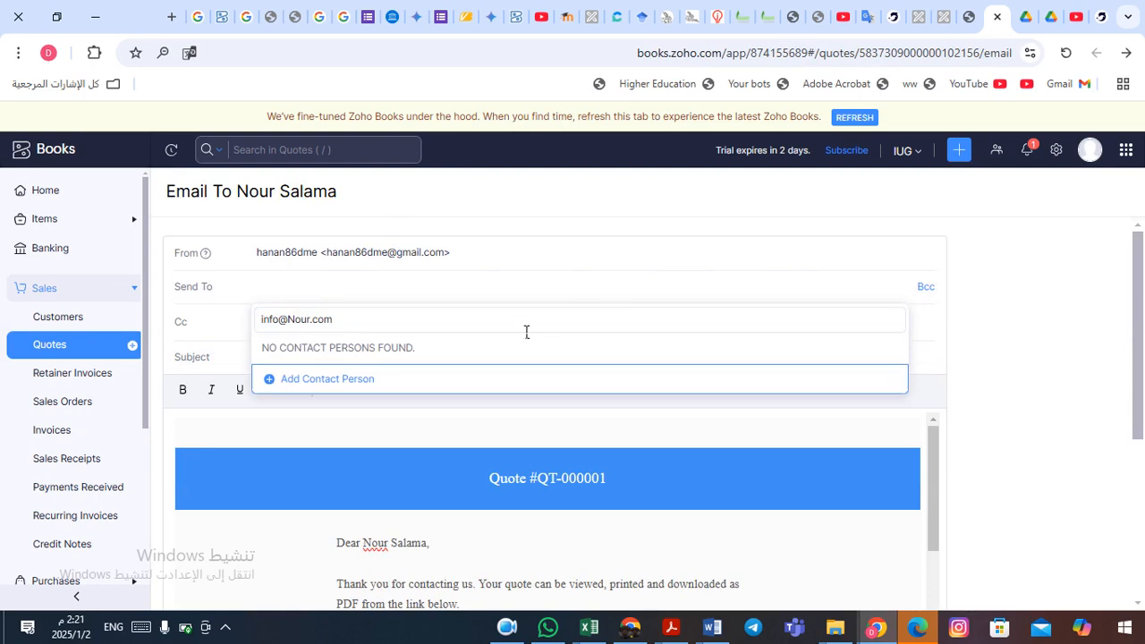
click(407, 329)
key(Return)
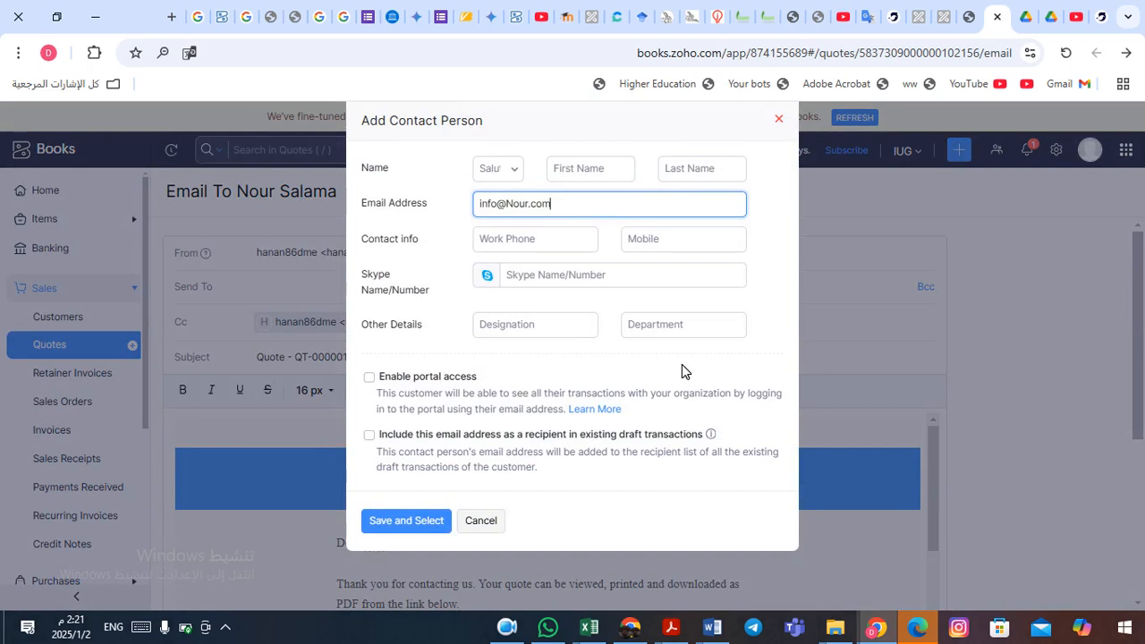
key(Escape)
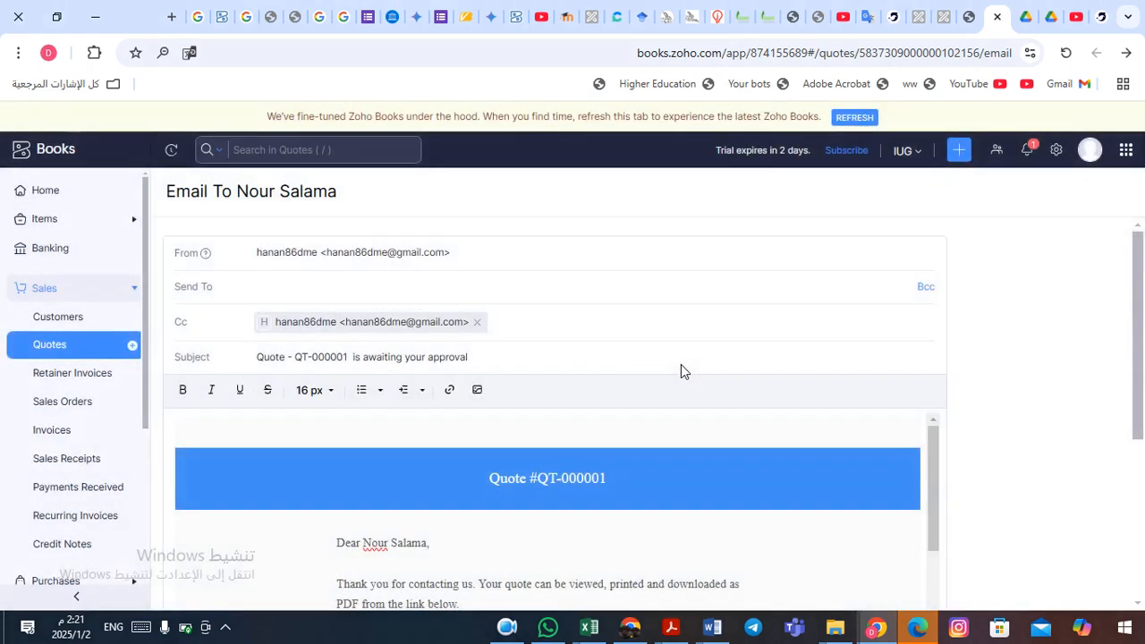
click(310, 288)
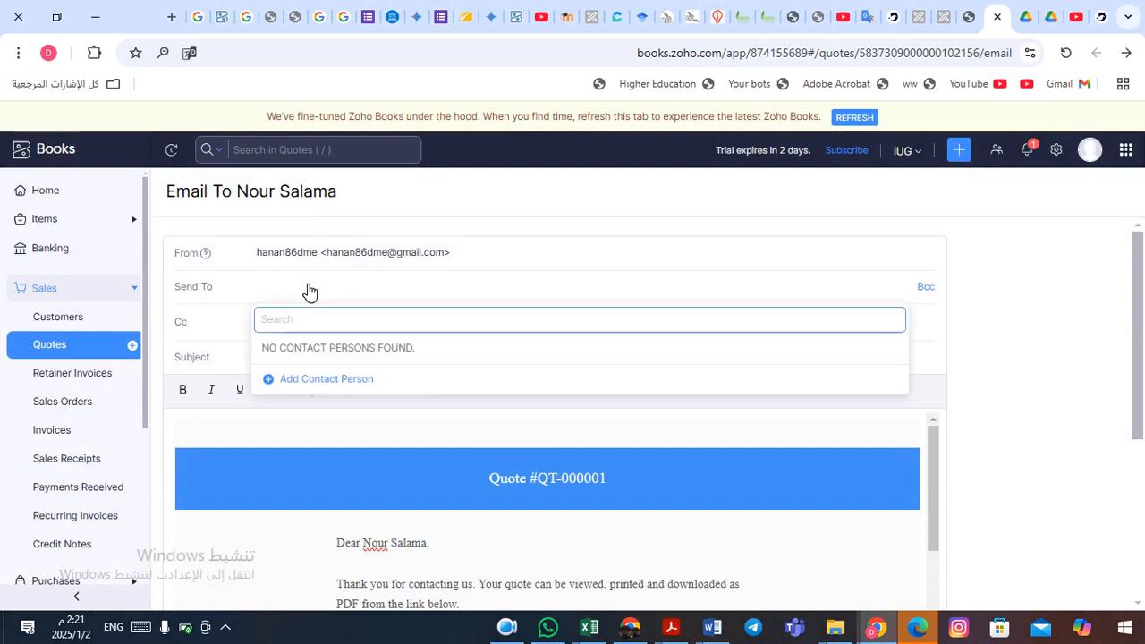
key(Escape)
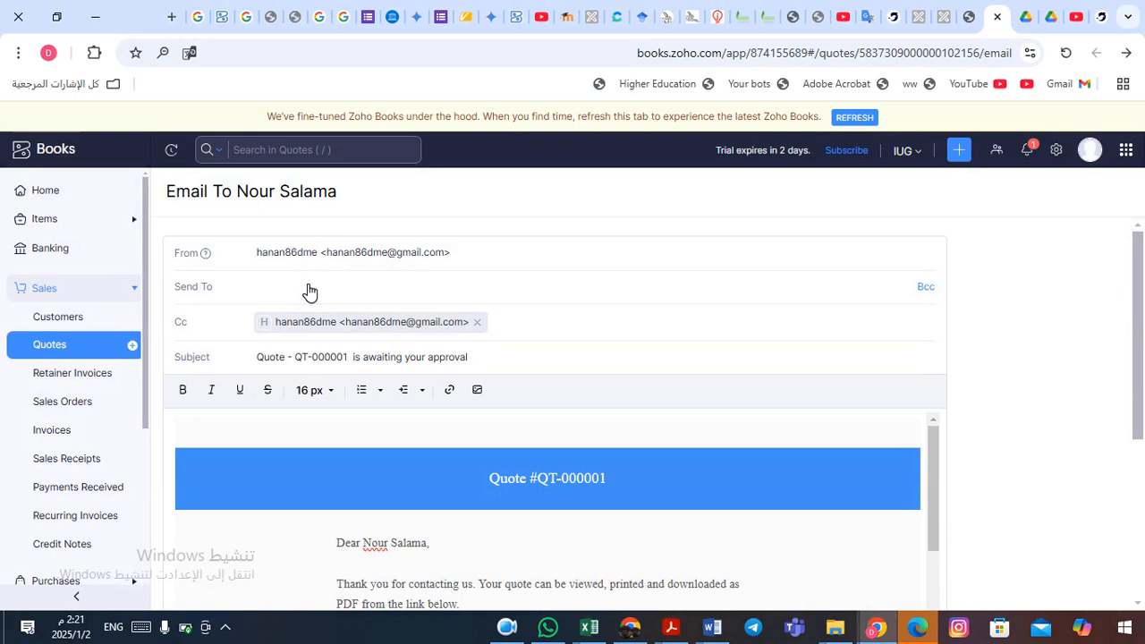
click(310, 290)
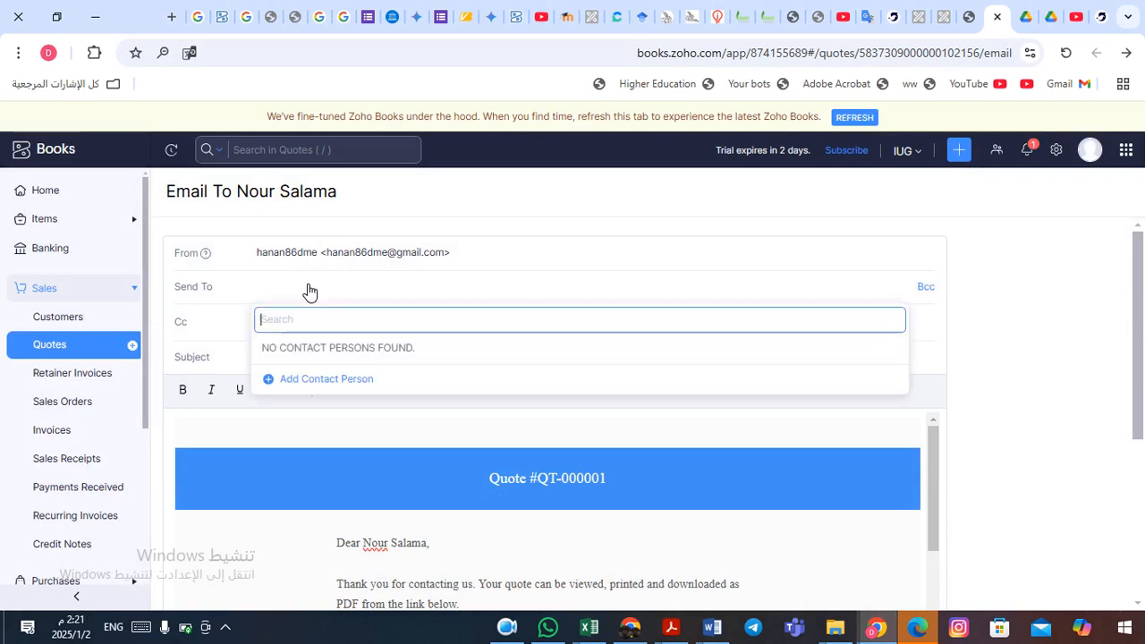
click(308, 379)
key(Escape)
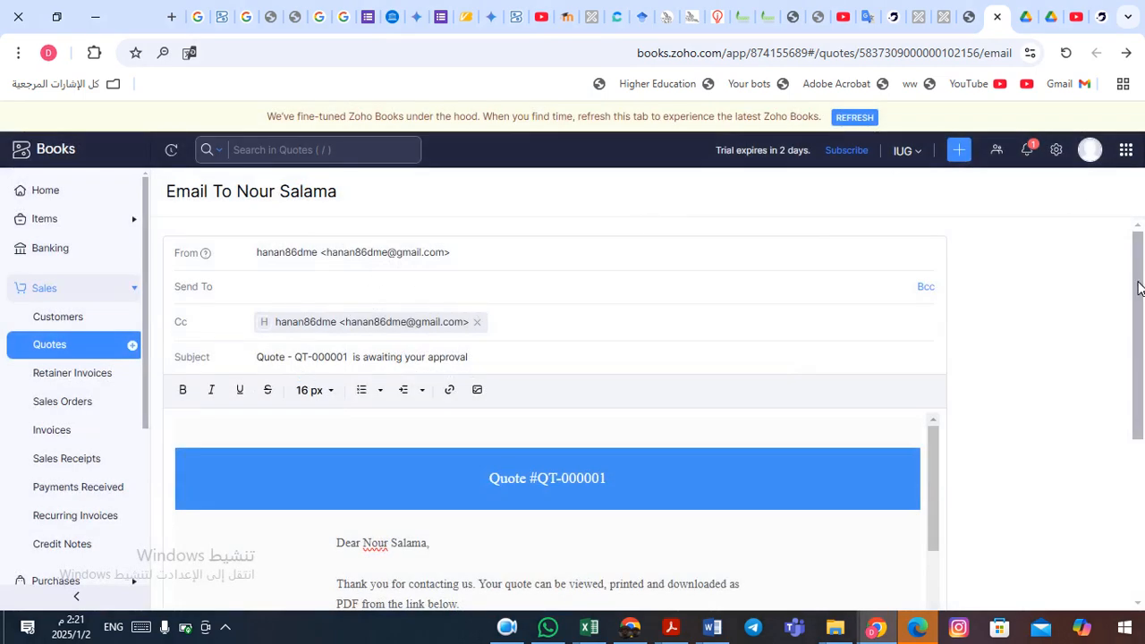
- Enter the customer's e-mail address as the recipient and scroll down to the Send button
drag(1138, 286, 1142, 519)
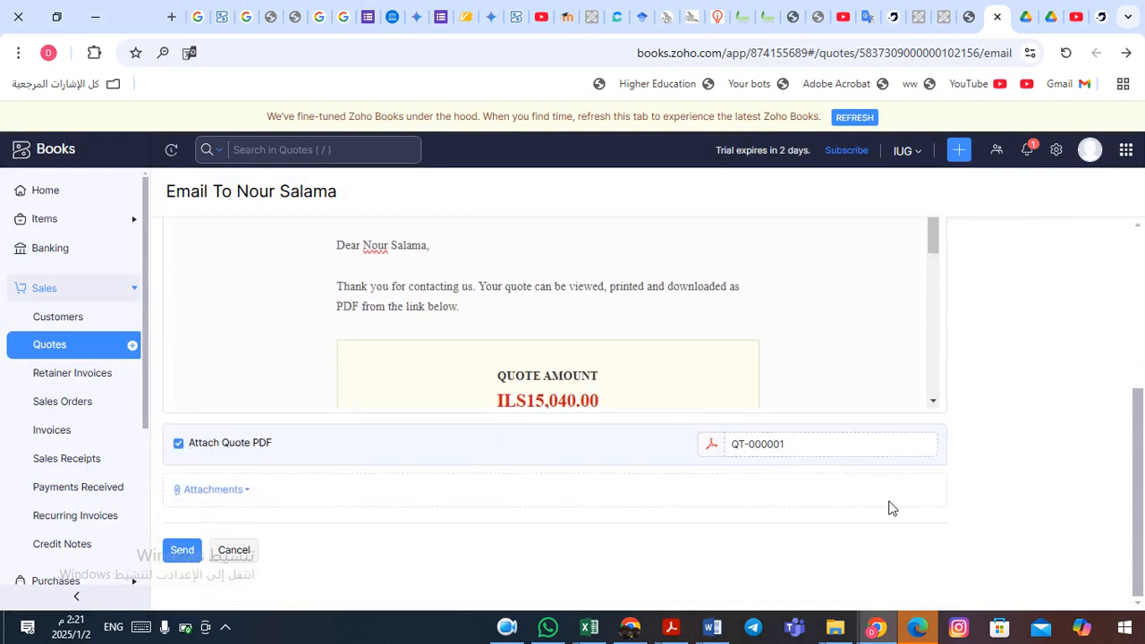
drag(1140, 423, 1133, 233)
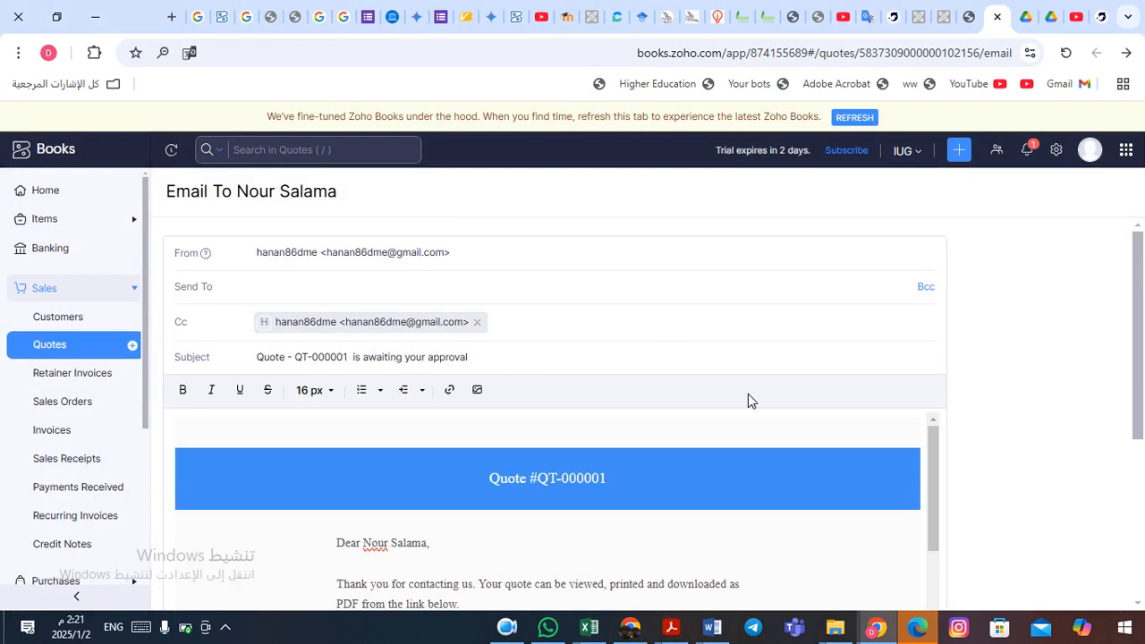
drag(1141, 350, 1136, 529)
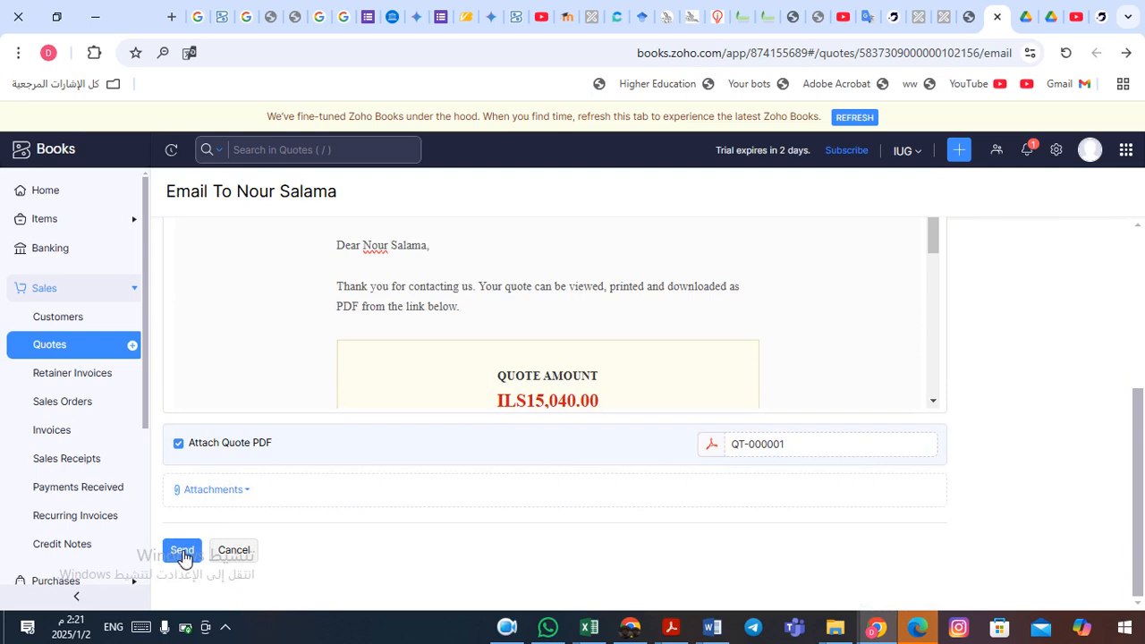
drag(1141, 425, 1139, 267)
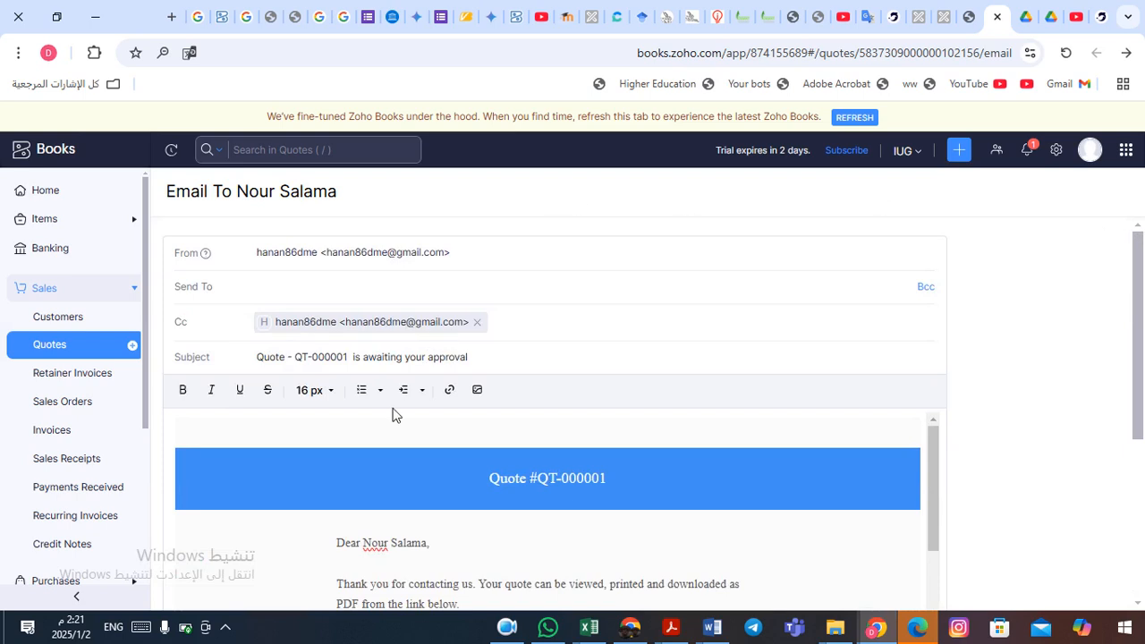
click(507, 627)
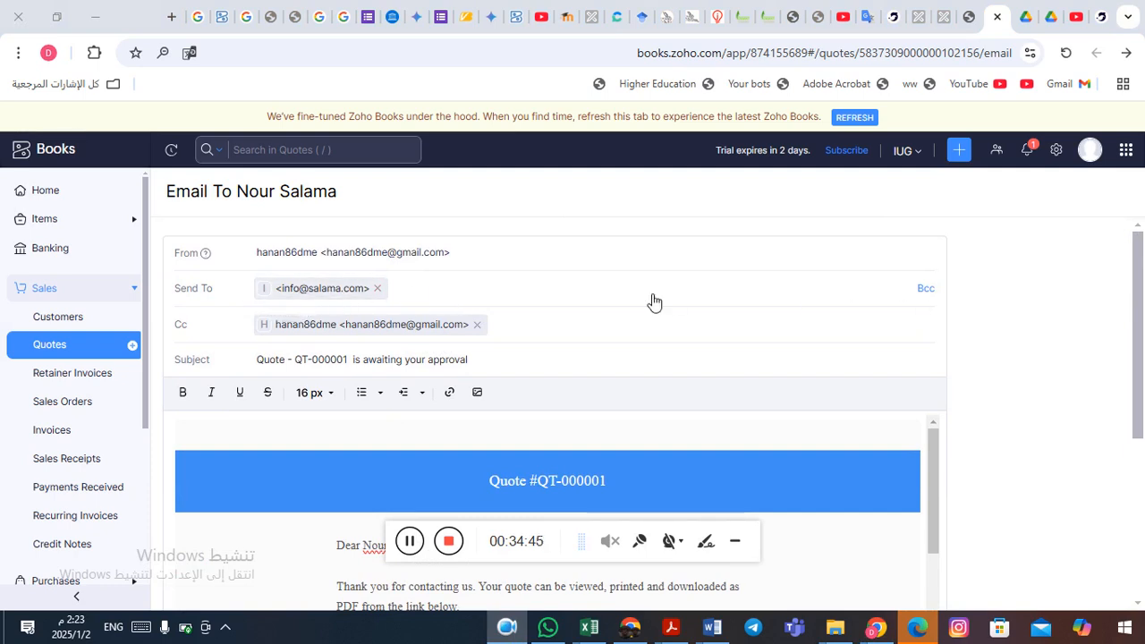
drag(1140, 295, 1142, 524)
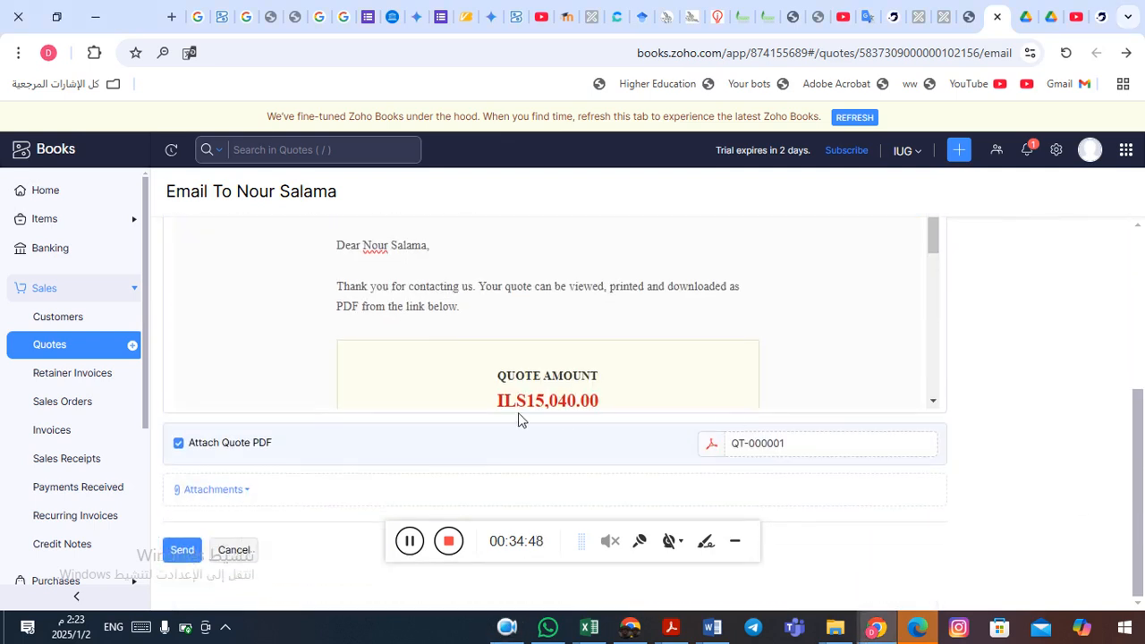
- Send the QT-000001 email for ILS15,040.00 and open the quote's Convert dropdown
click(188, 552)
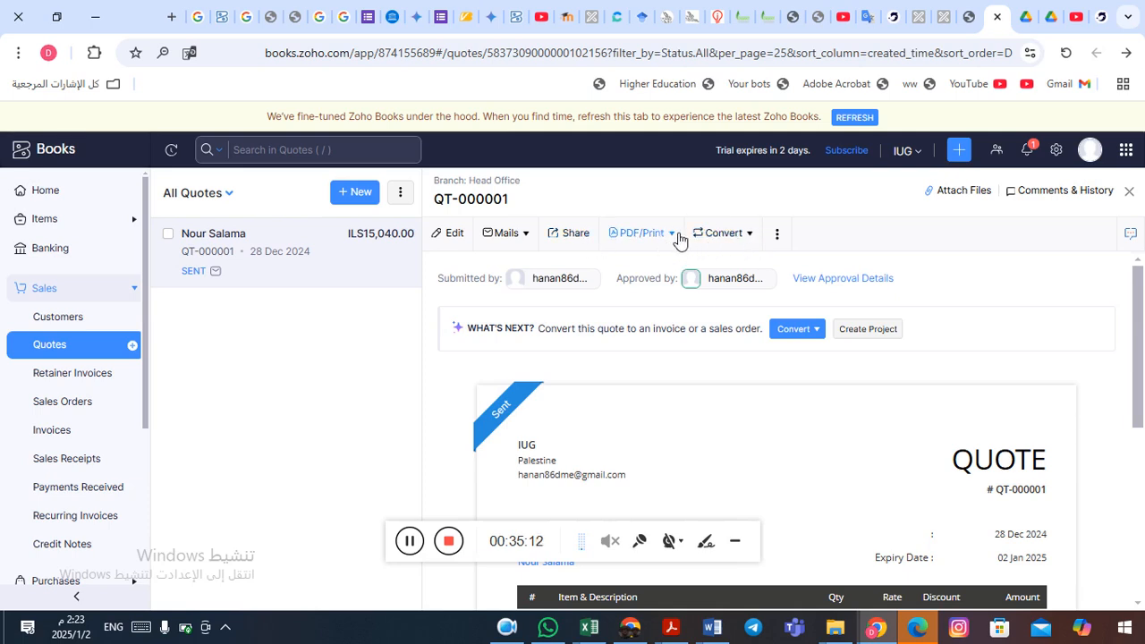
click(757, 240)
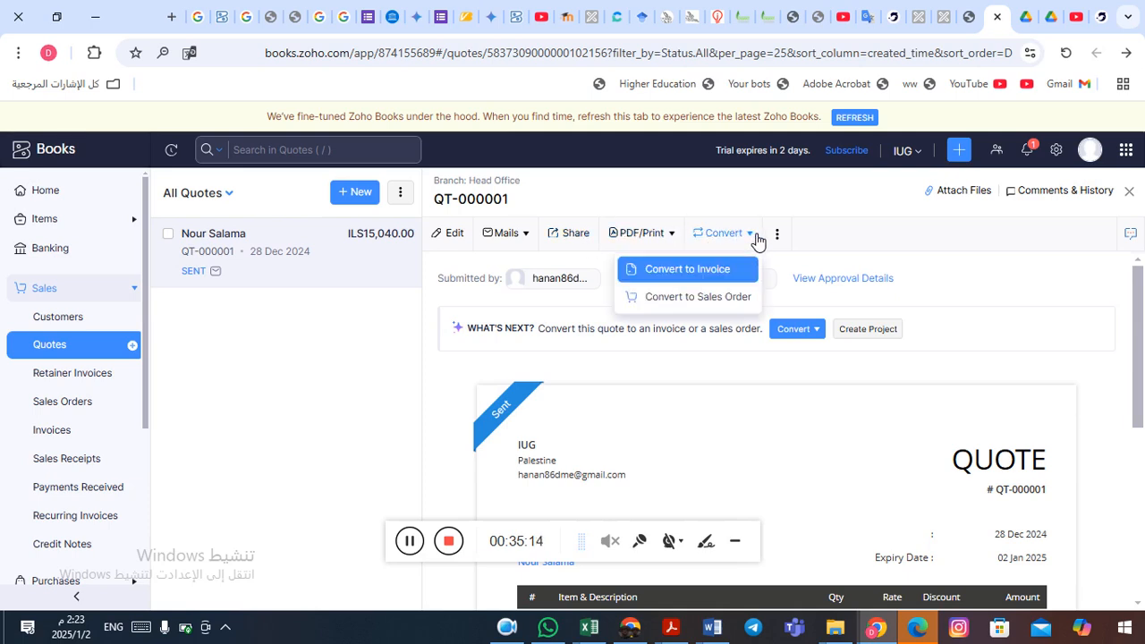
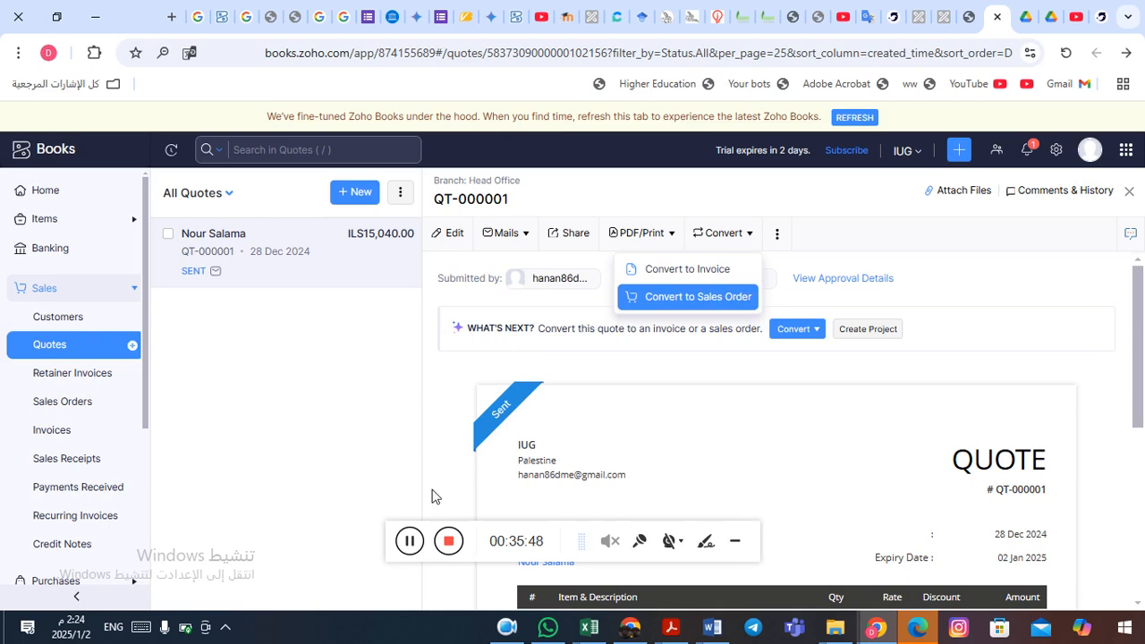
- Try converting quote QT-000001 to a sales order and dismiss the accepted-quotes-only warning
click(411, 543)
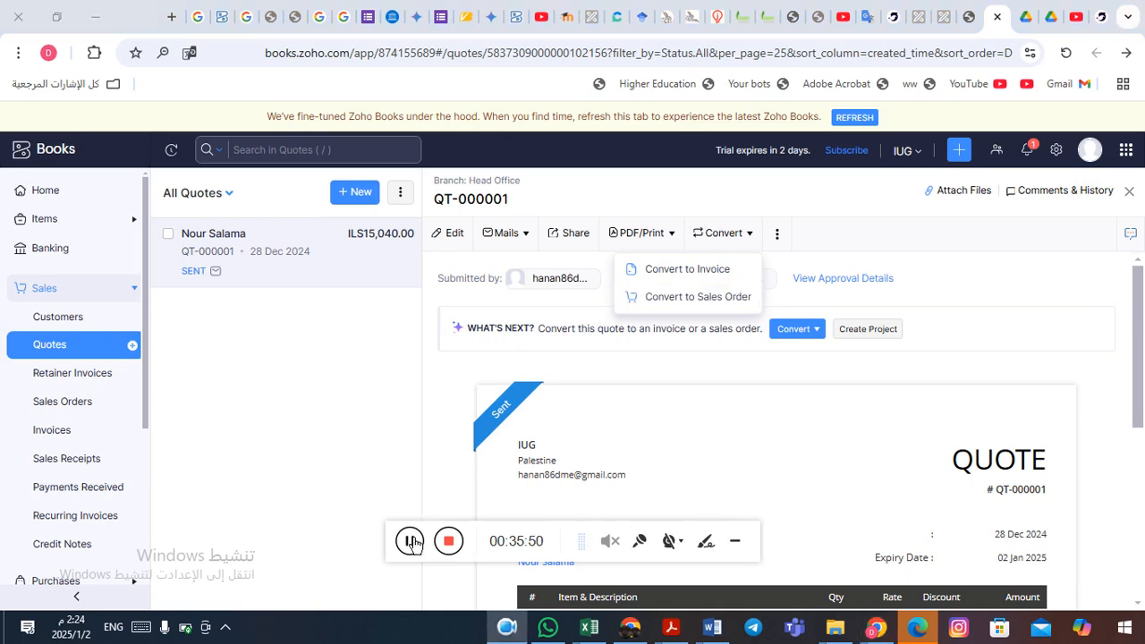
click(692, 301)
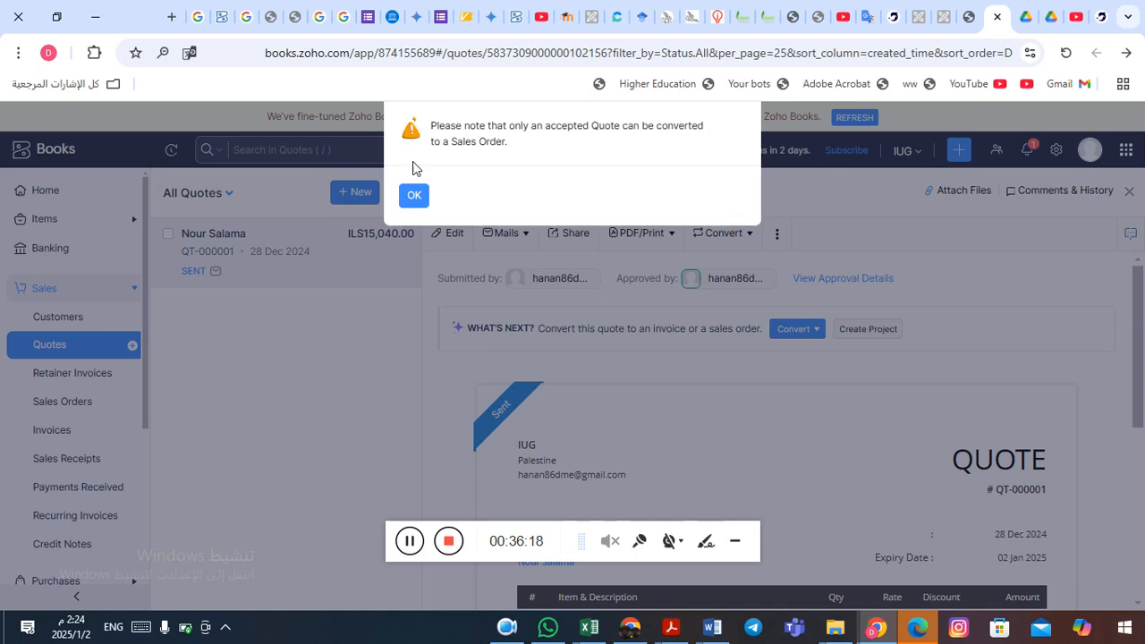
click(416, 198)
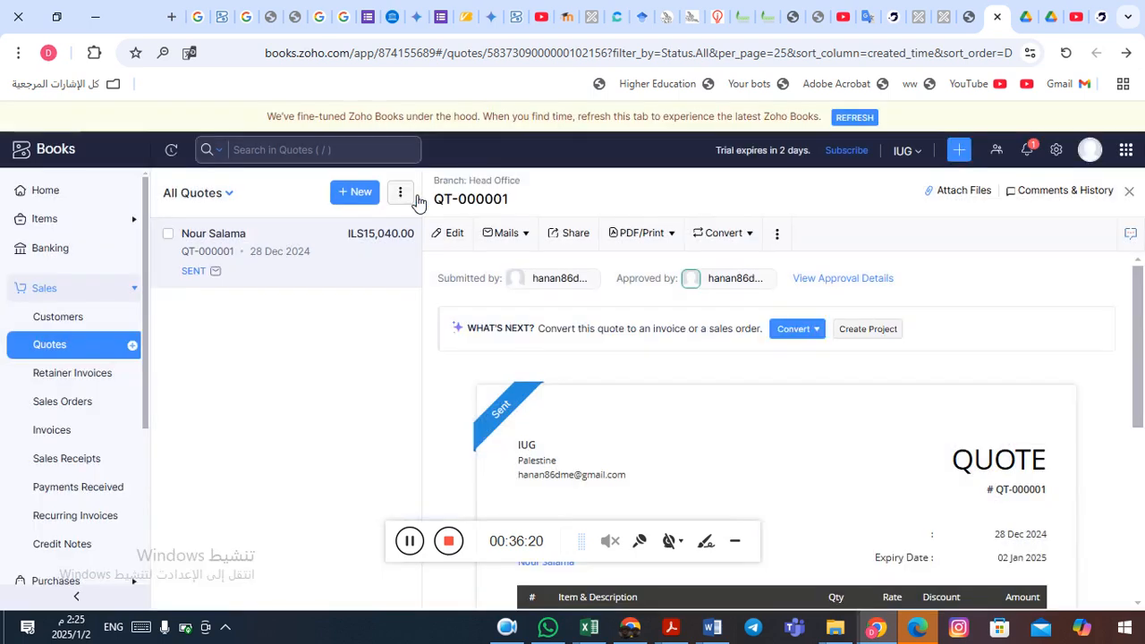
- Bring up the ⋮ more-actions menu of quote QT-000001
click(778, 235)
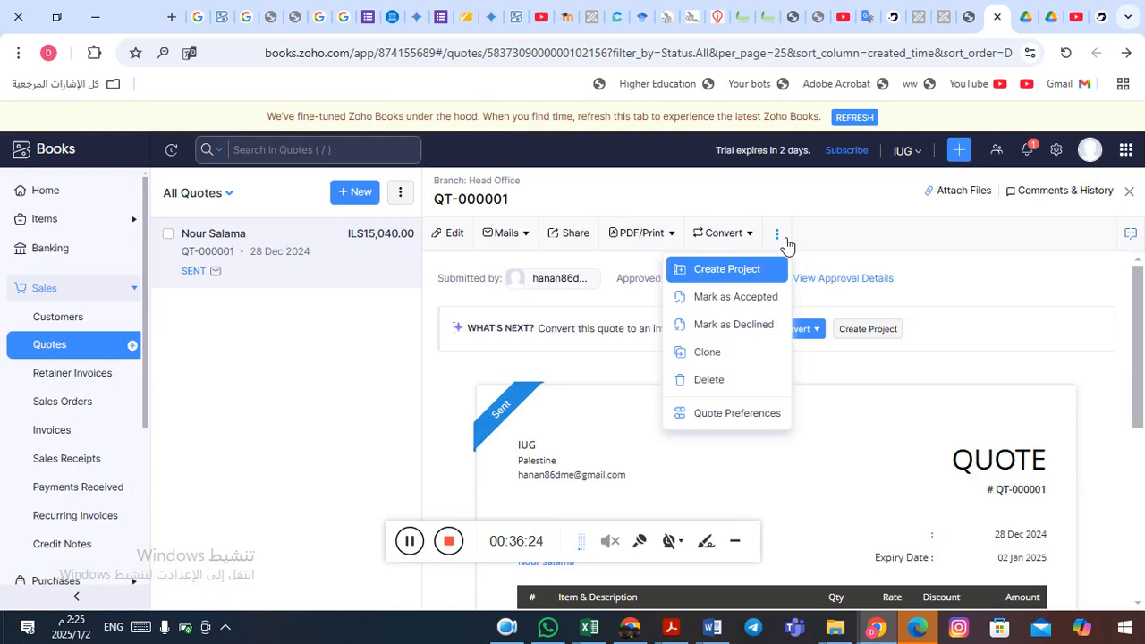
click(778, 236)
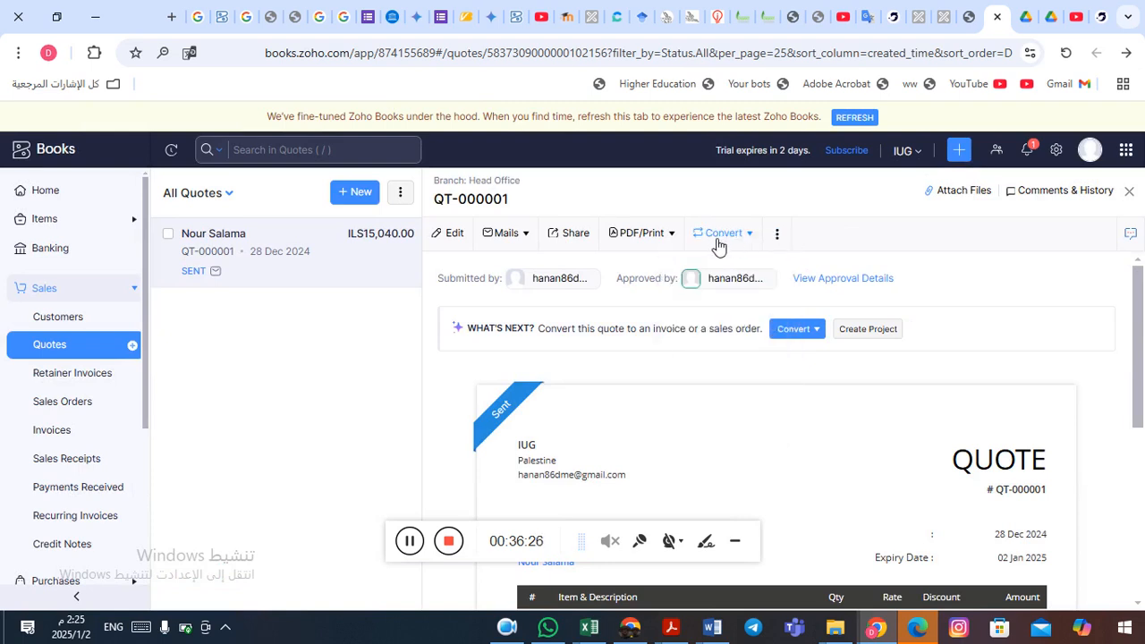
click(780, 238)
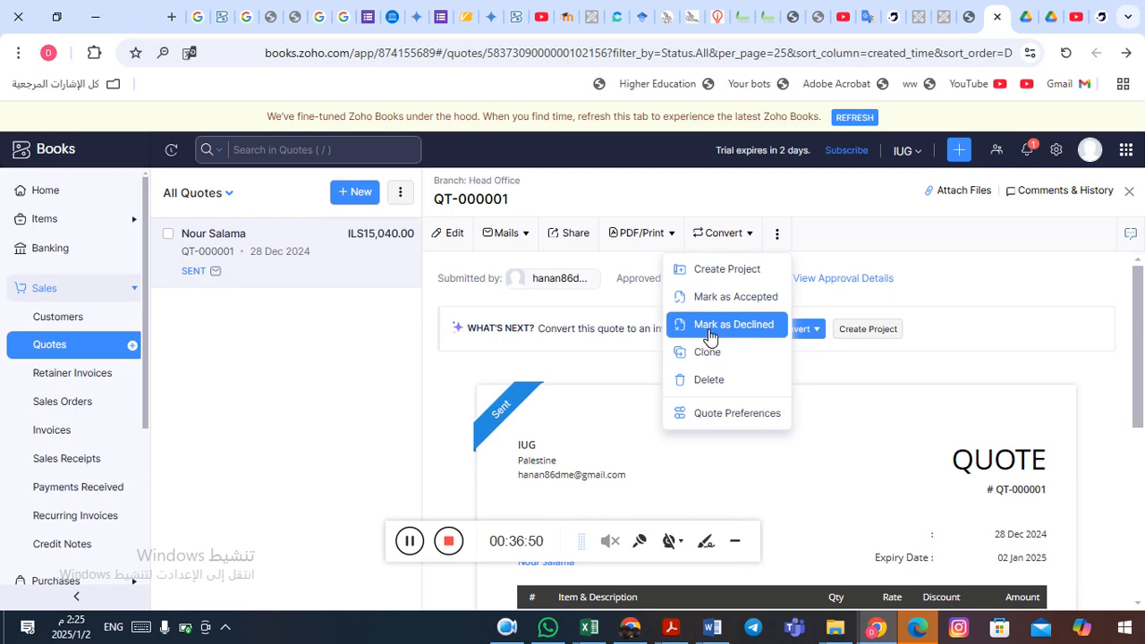
- Mark quote QT-000001 as Accepted so it becomes eligible for conversion
click(756, 300)
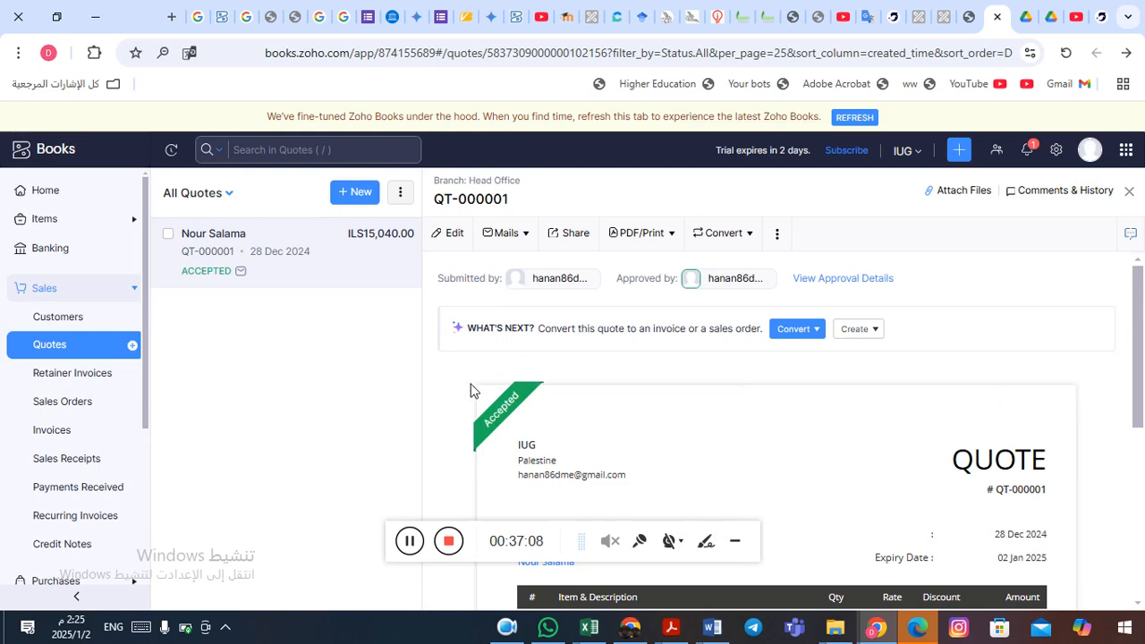
mouse_move(547, 391)
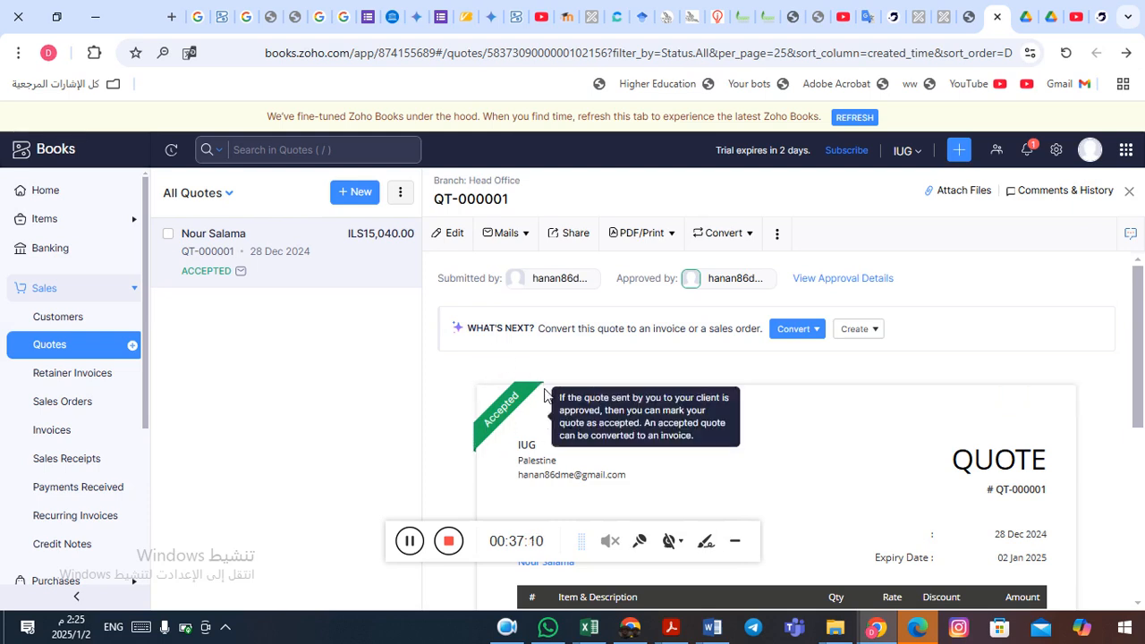
click(751, 239)
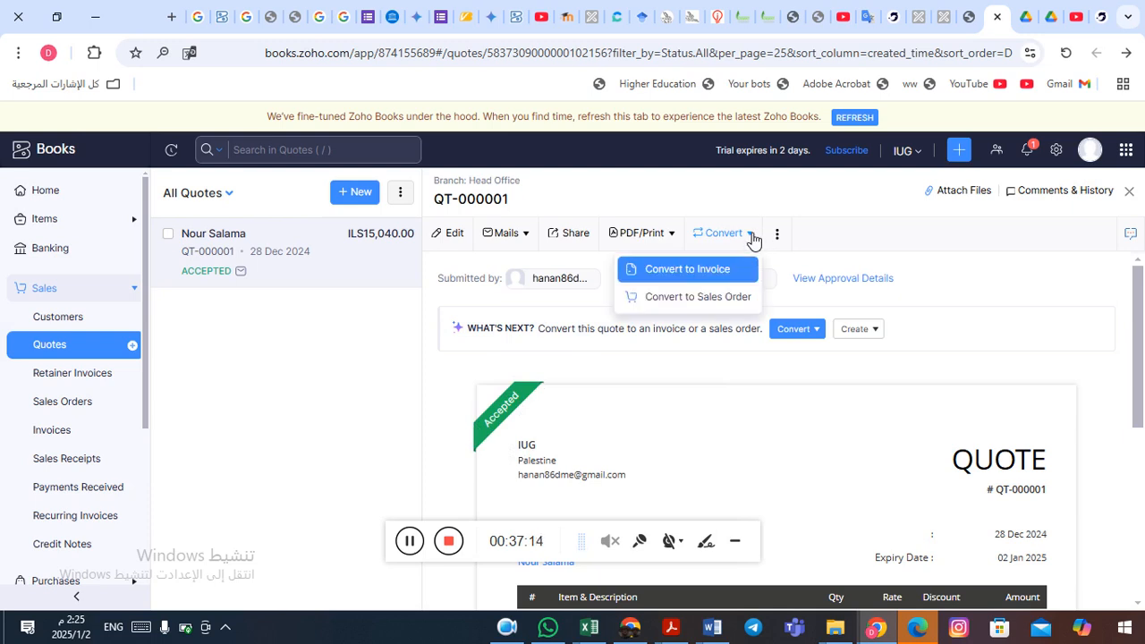
- Convert QT-000001 into sales order SO-00001 and review the prefilled Iphone 16 line (ILS 15,040.00)
click(687, 302)
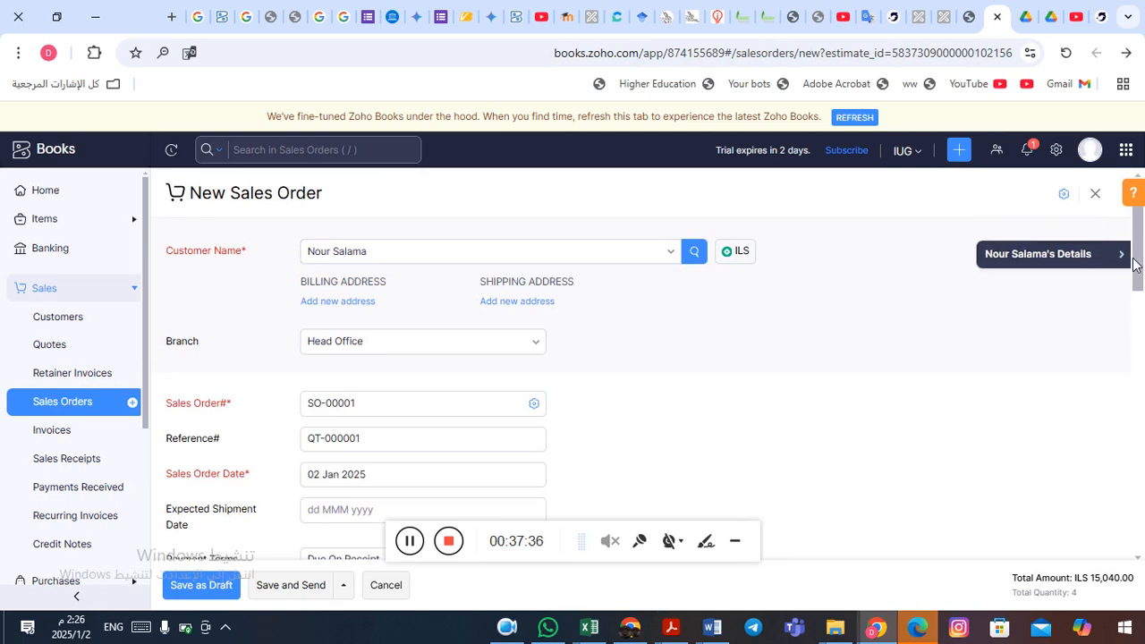
scroll(1143, 272, down, 1)
scroll(1143, 275, down, 1)
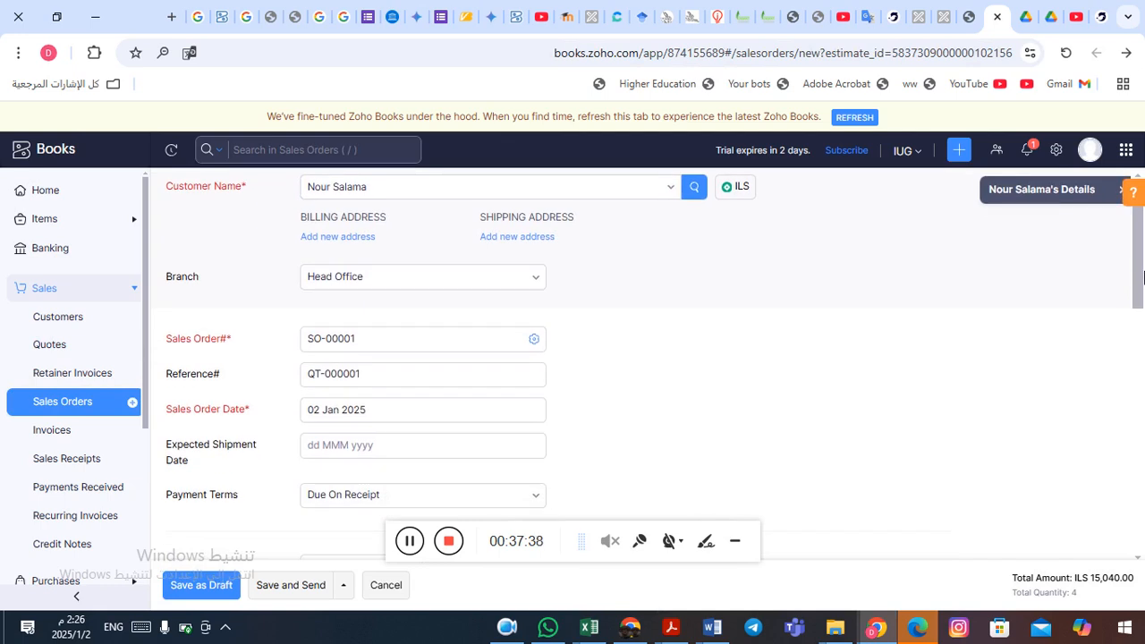
scroll(1143, 277, up, 1)
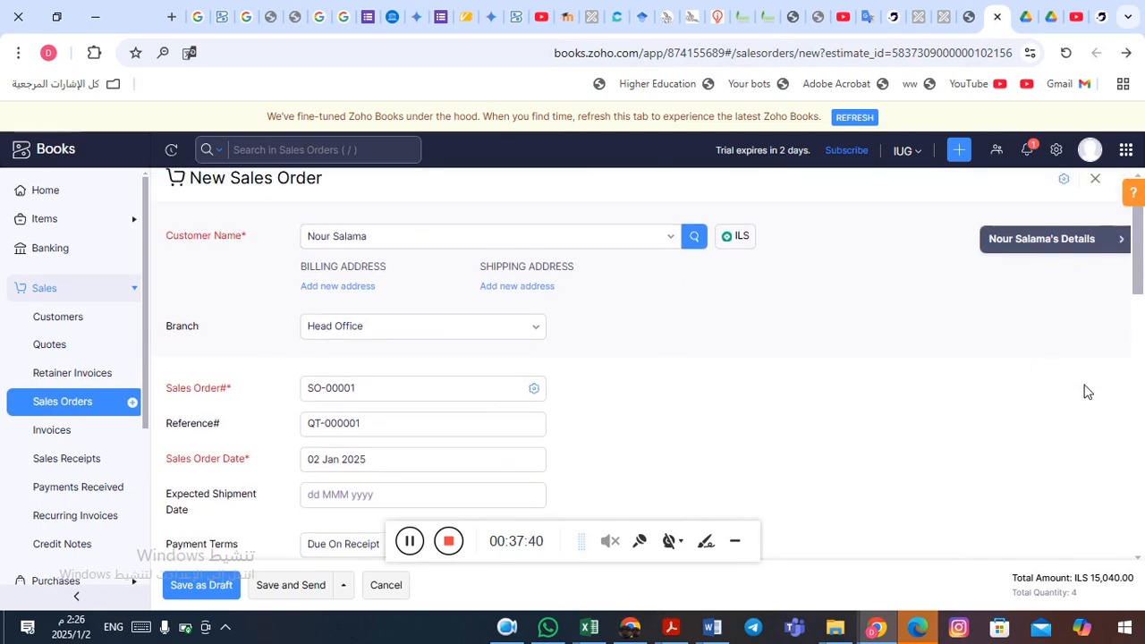
scroll(1141, 262, down, 1)
scroll(1141, 261, down, 1)
scroll(1143, 304, down, 1)
scroll(1143, 322, down, 3)
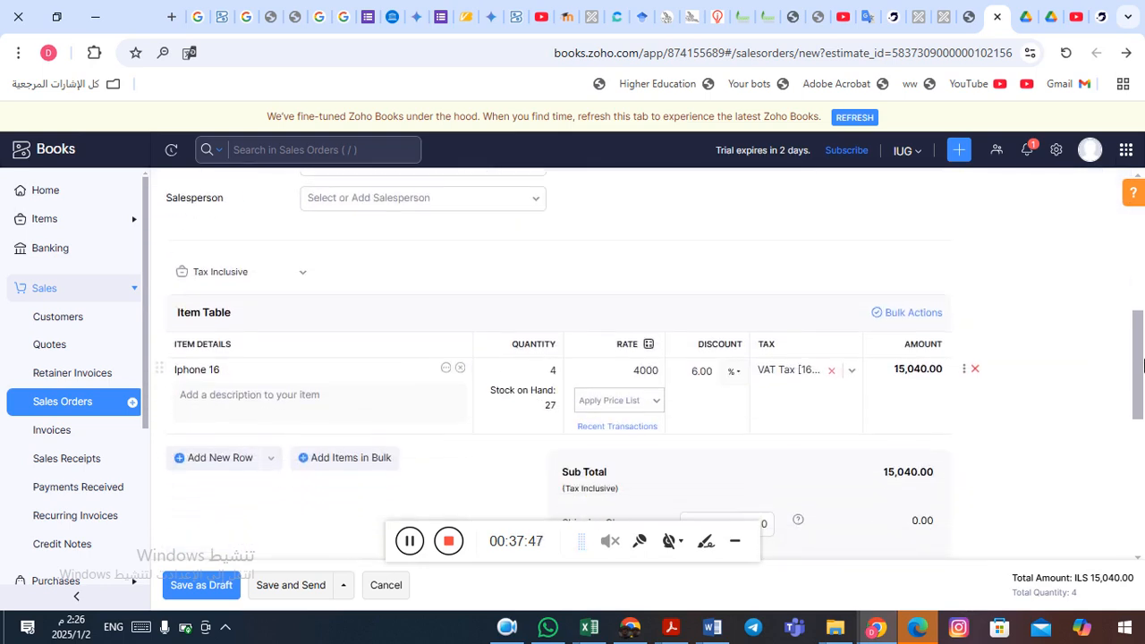
drag(1144, 359, 1136, 533)
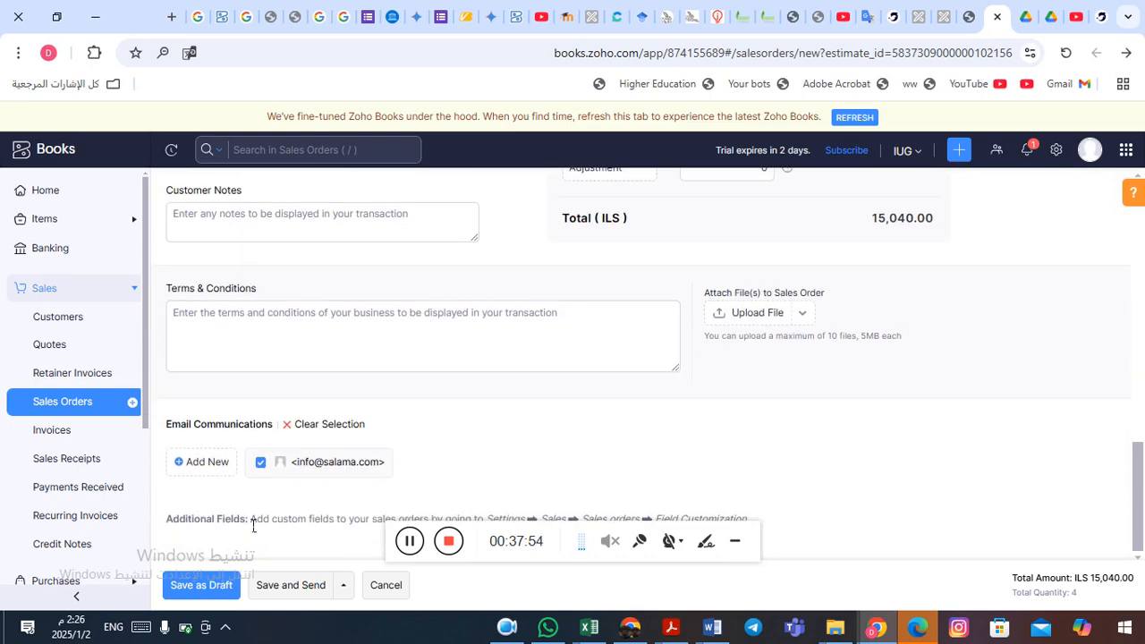
- Save sales order SO-00001 with automatic approval and email it to the customer
click(293, 587)
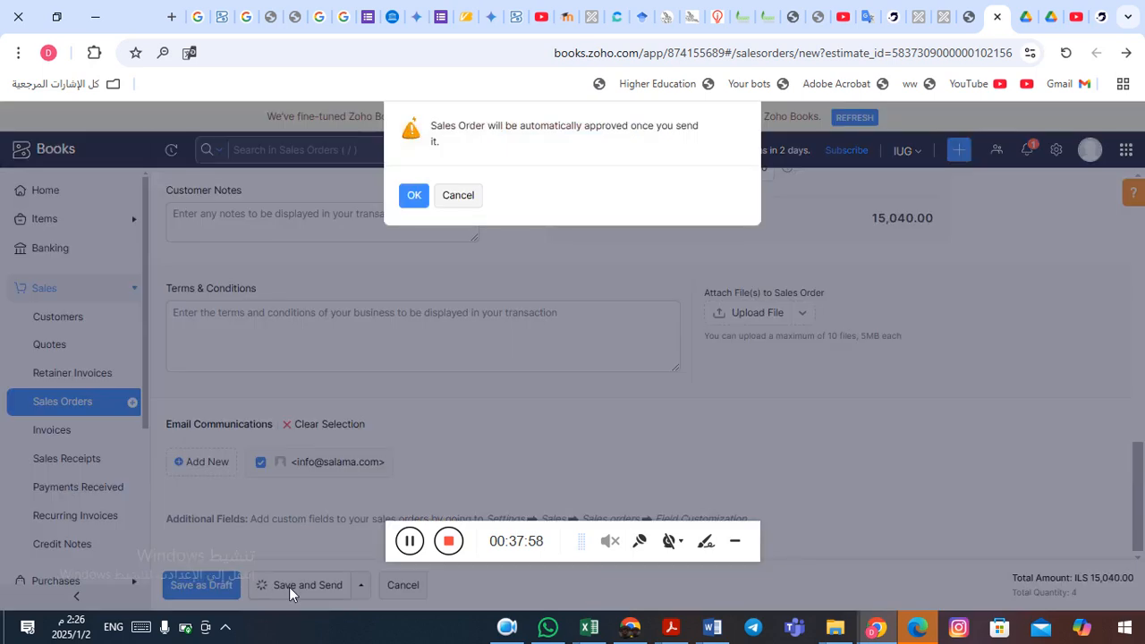
click(414, 197)
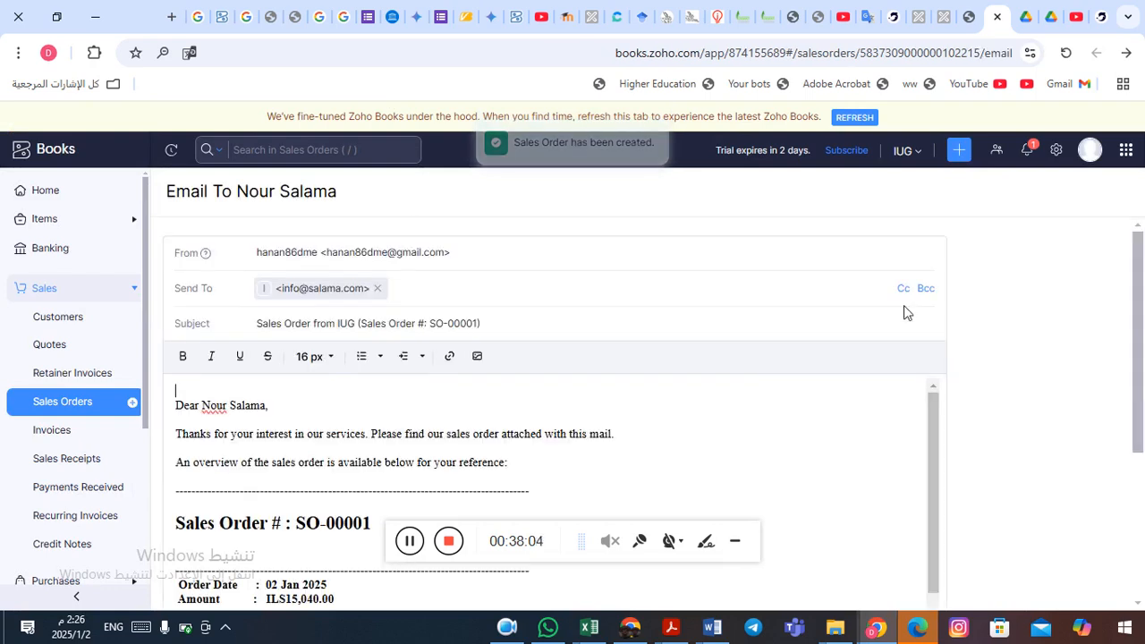
drag(1141, 295, 1144, 454)
drag(1141, 404, 1135, 230)
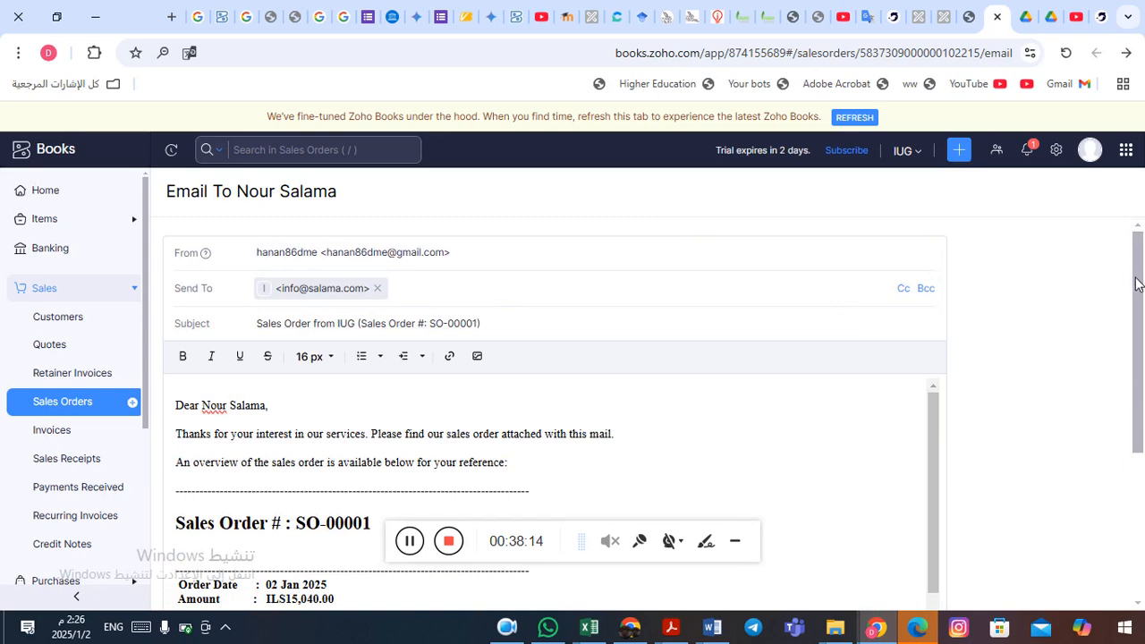
drag(1137, 283, 1141, 464)
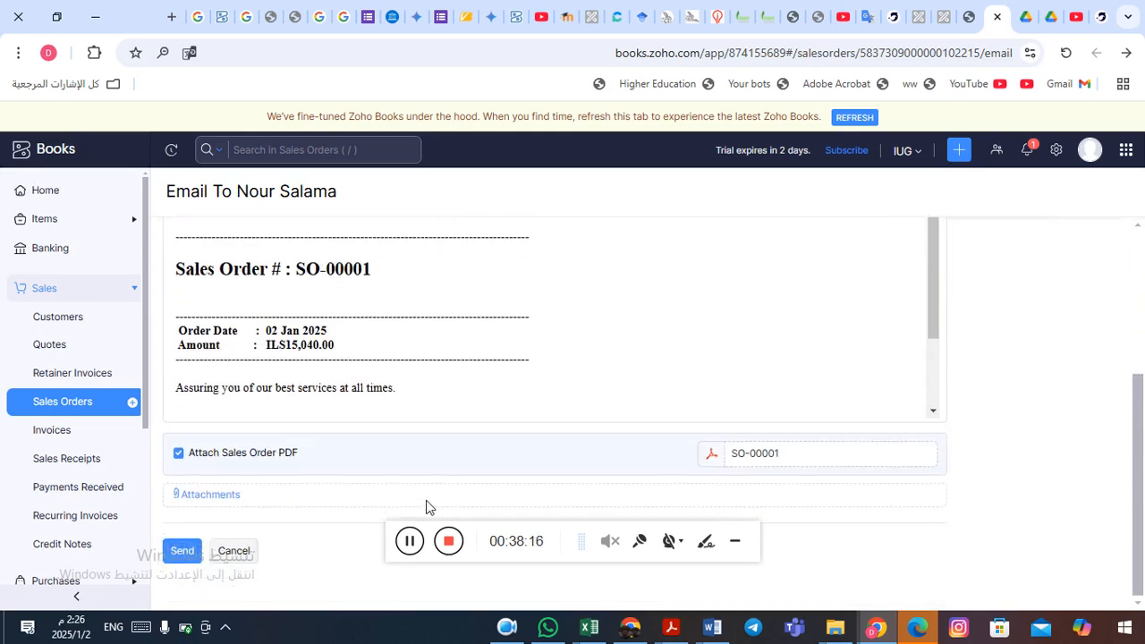
click(183, 555)
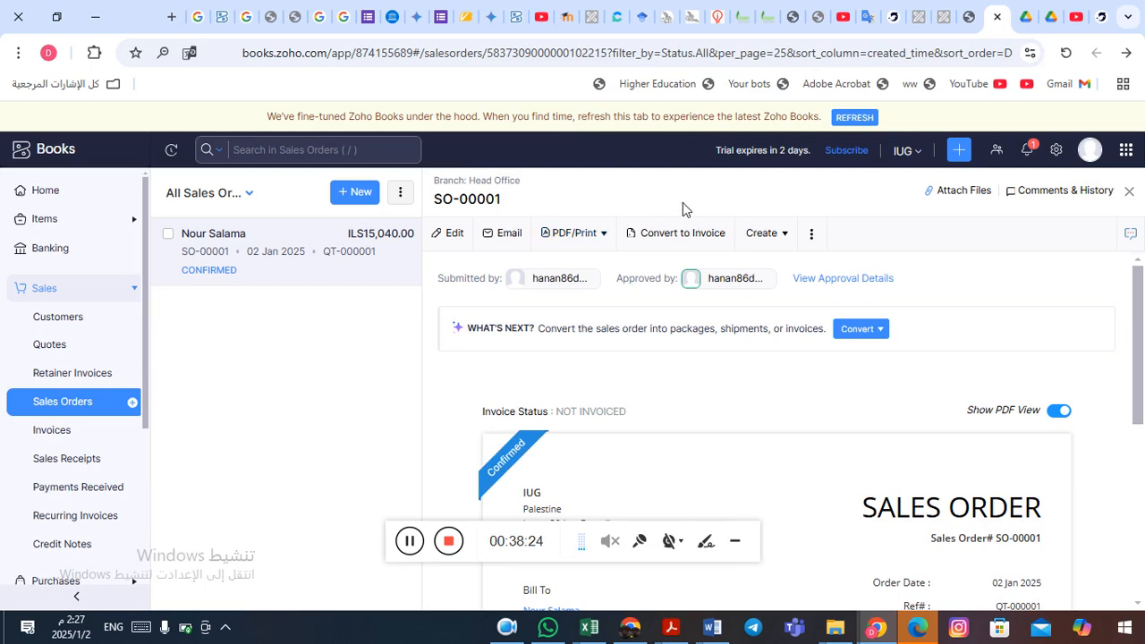
- Review confirmed SO-00001 (4 × Iphone 16, 6% discount, ILS15,040.00) and its more-actions and create options
click(815, 234)
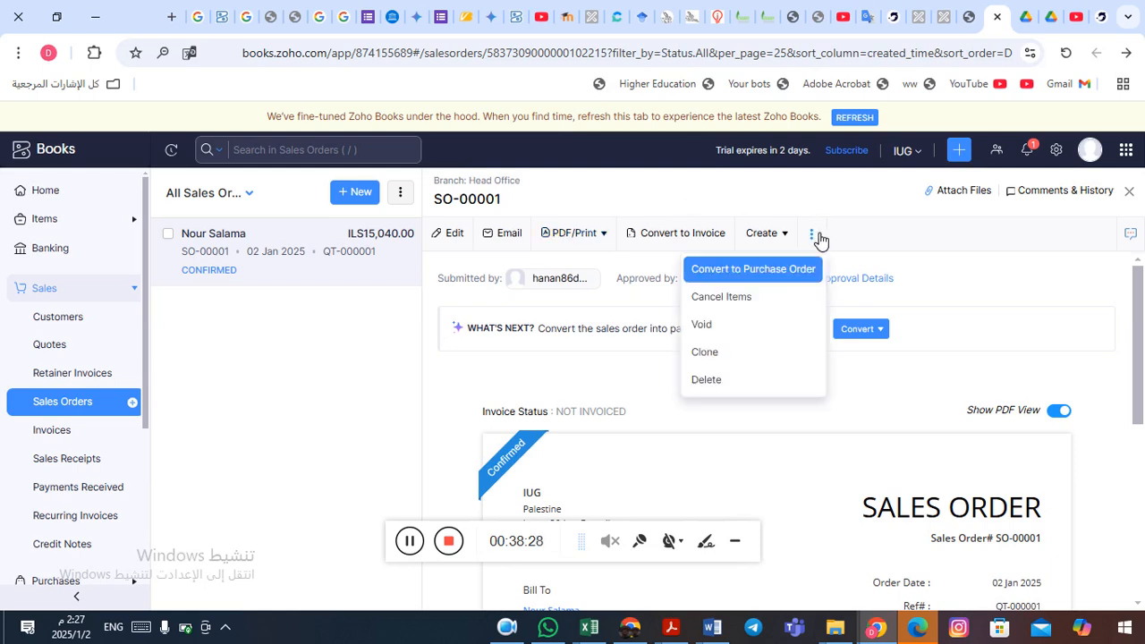
click(817, 235)
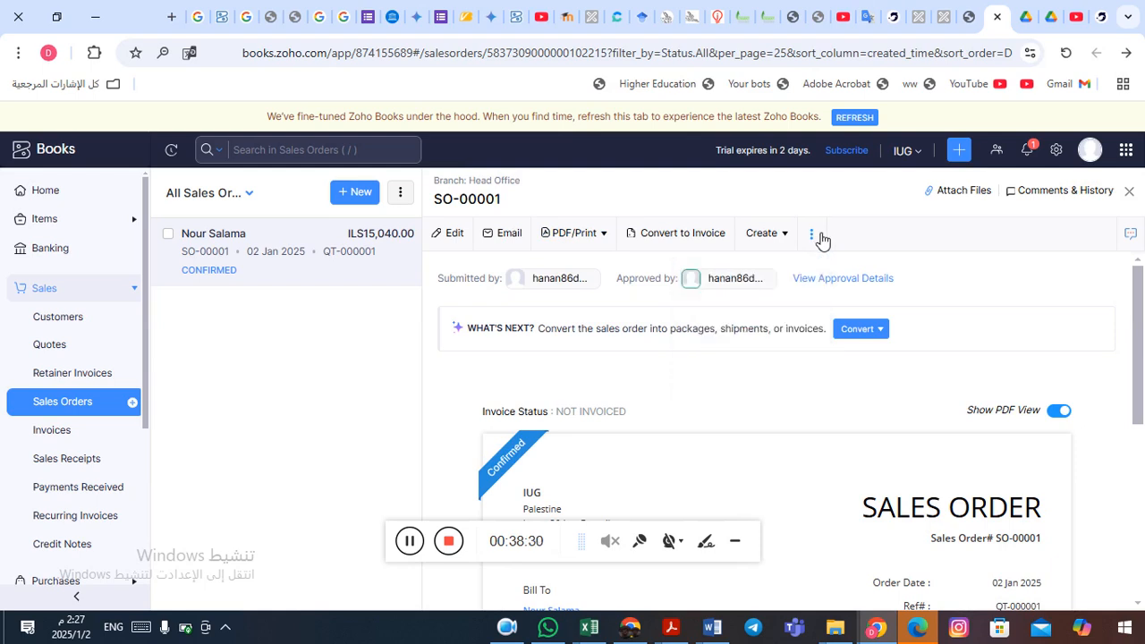
drag(1141, 336, 1141, 237)
mouse_move(1141, 331)
mouse_down()
mouse_move(1143, 533)
mouse_move(1134, 310)
mouse_up()
click(814, 238)
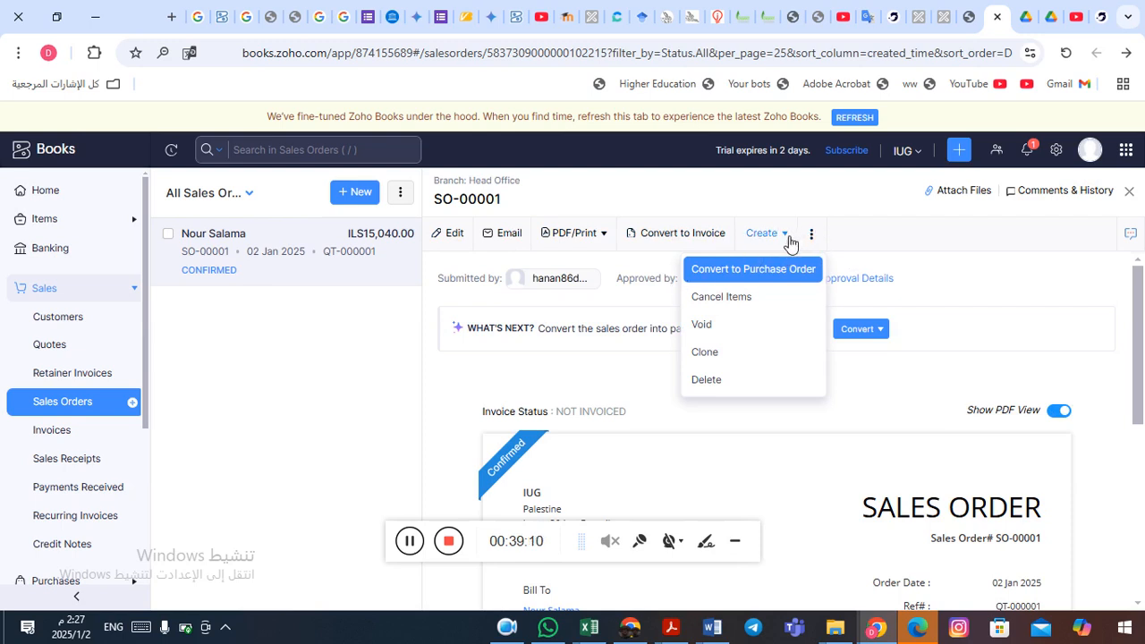
click(791, 238)
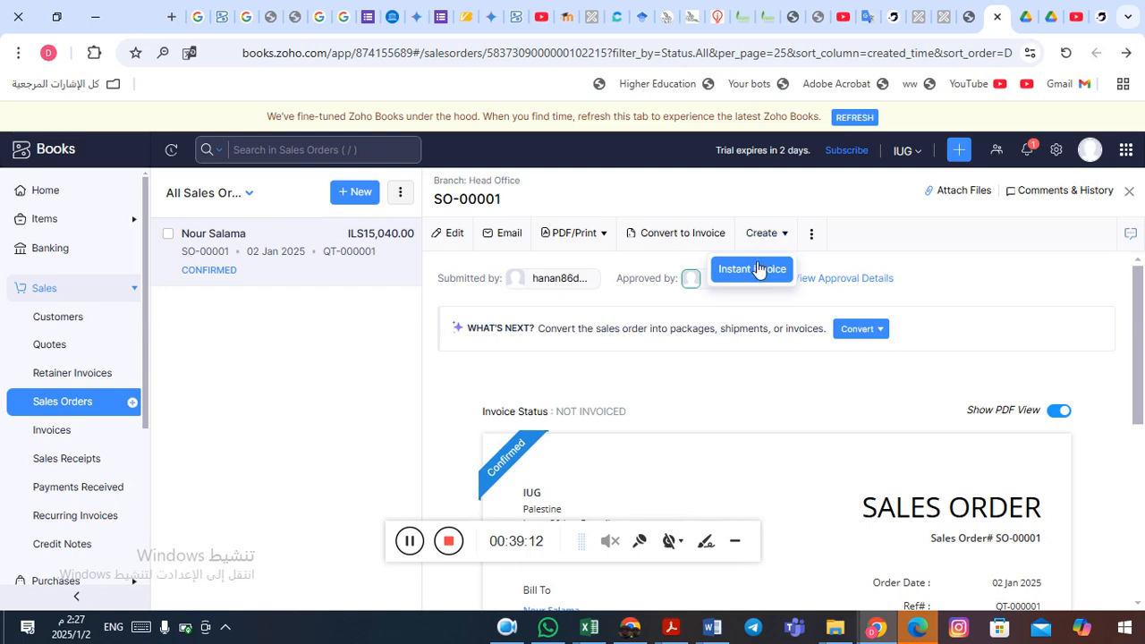
click(788, 238)
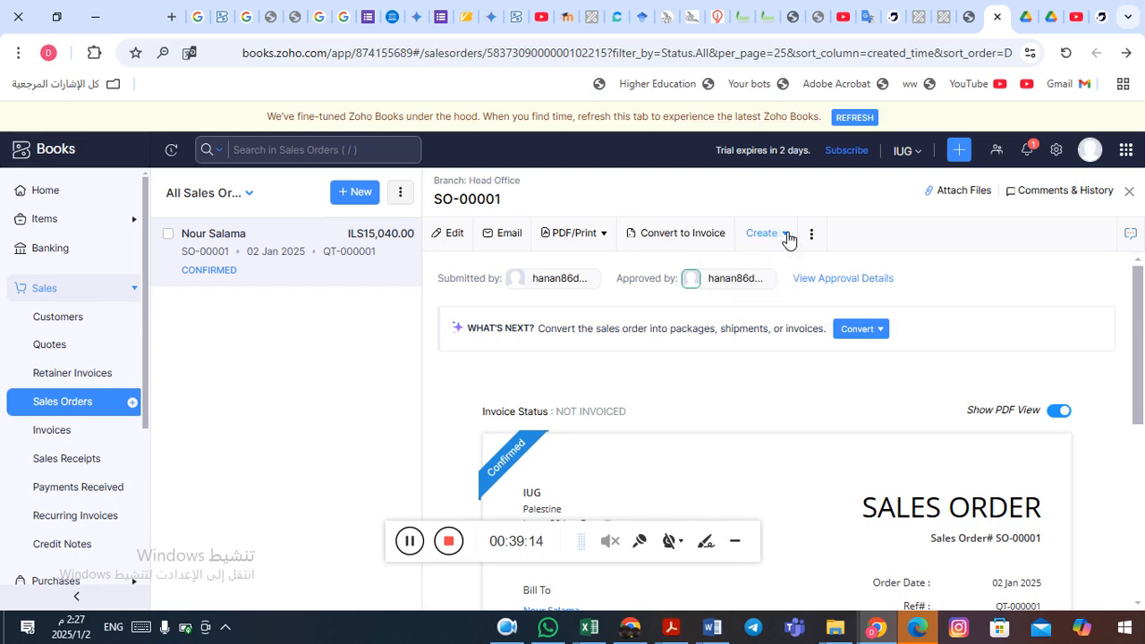
scroll(680, 385, down, 2)
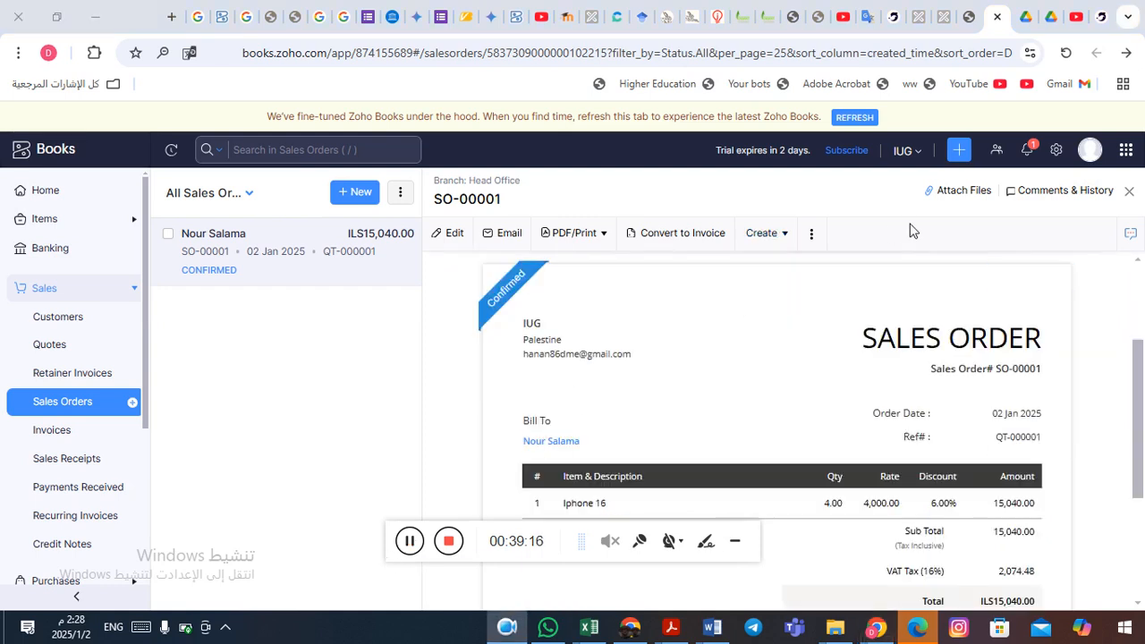
click(813, 236)
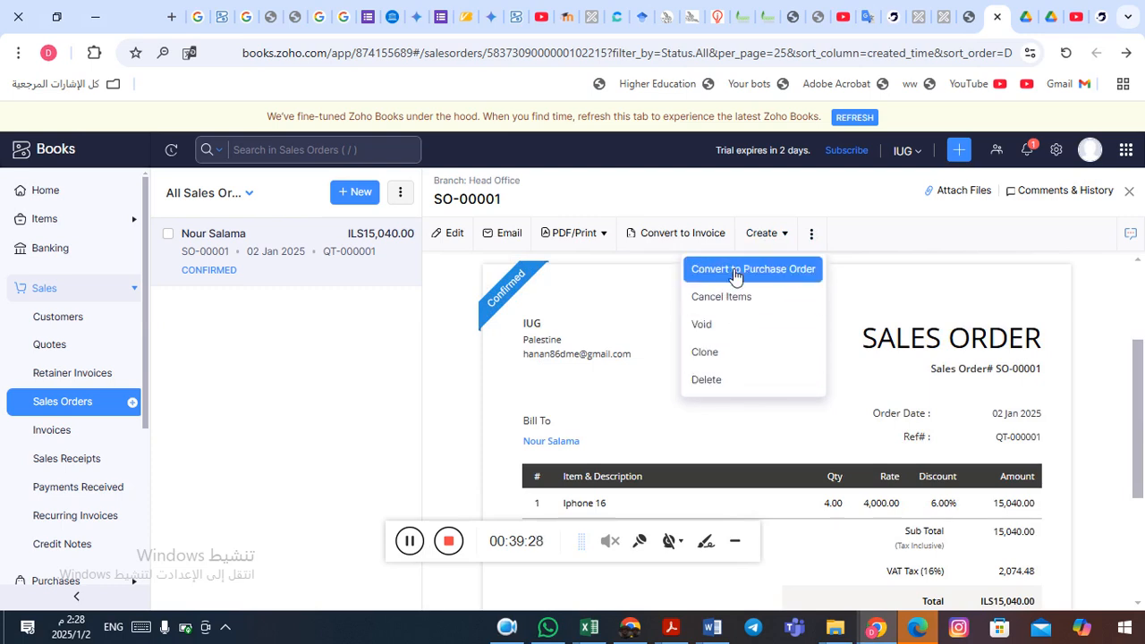
click(793, 236)
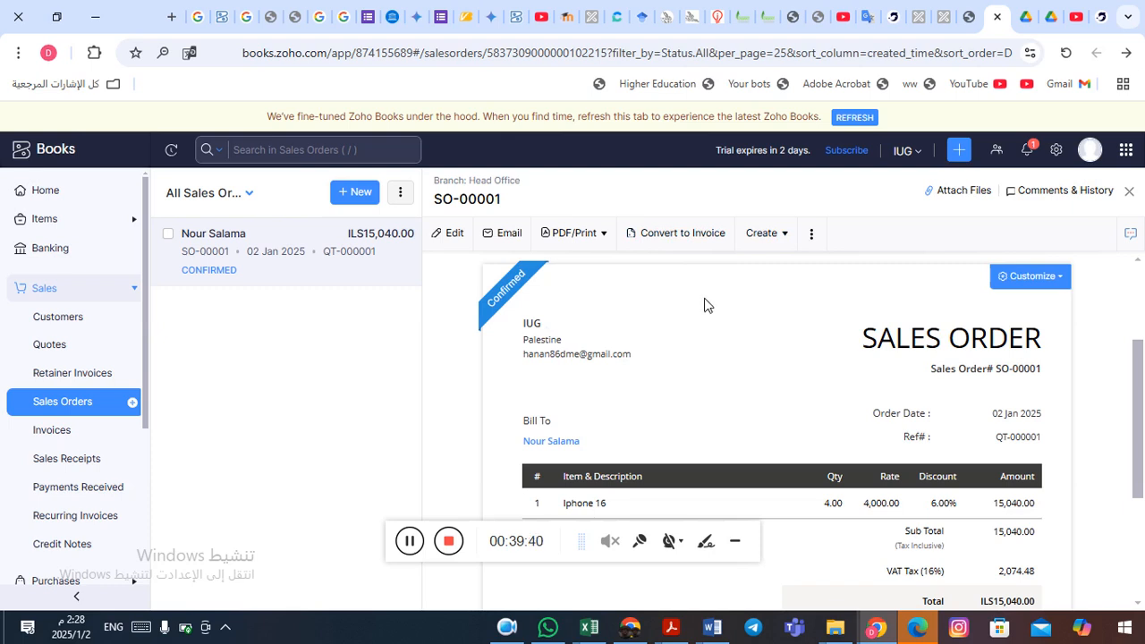
- Convert SO-00001 into invoice INV-000002 and review the prefilled 4 × Iphone 16 form
click(677, 236)
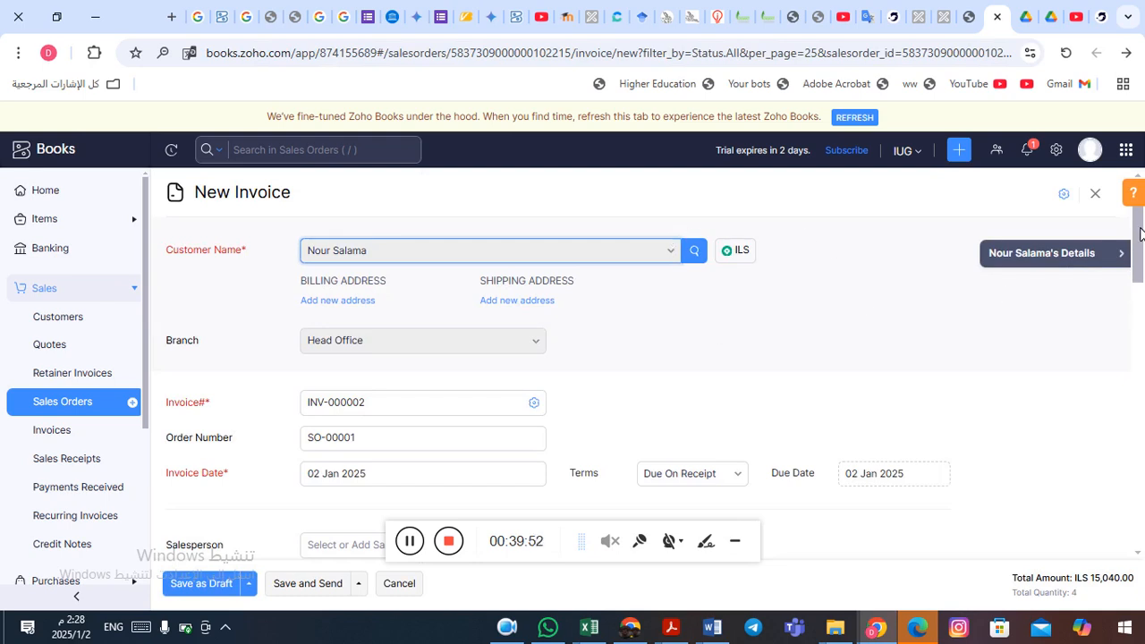
drag(1141, 234, 1141, 247)
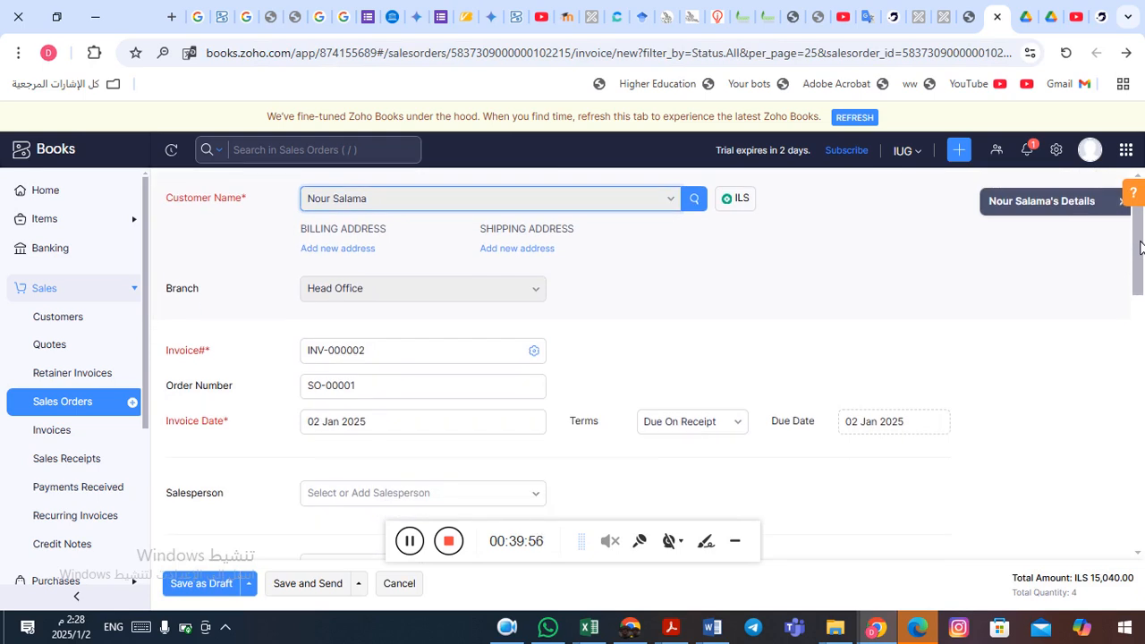
drag(1141, 247, 1143, 467)
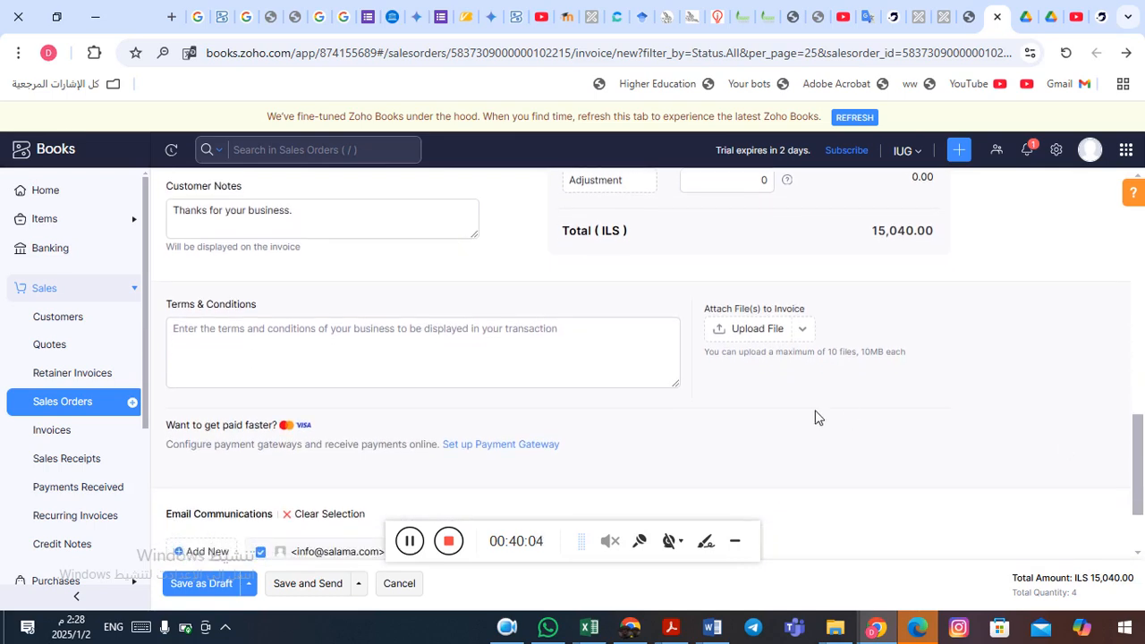
- Save invoice INV-000002 with automatic approval and email it to the customer
click(310, 590)
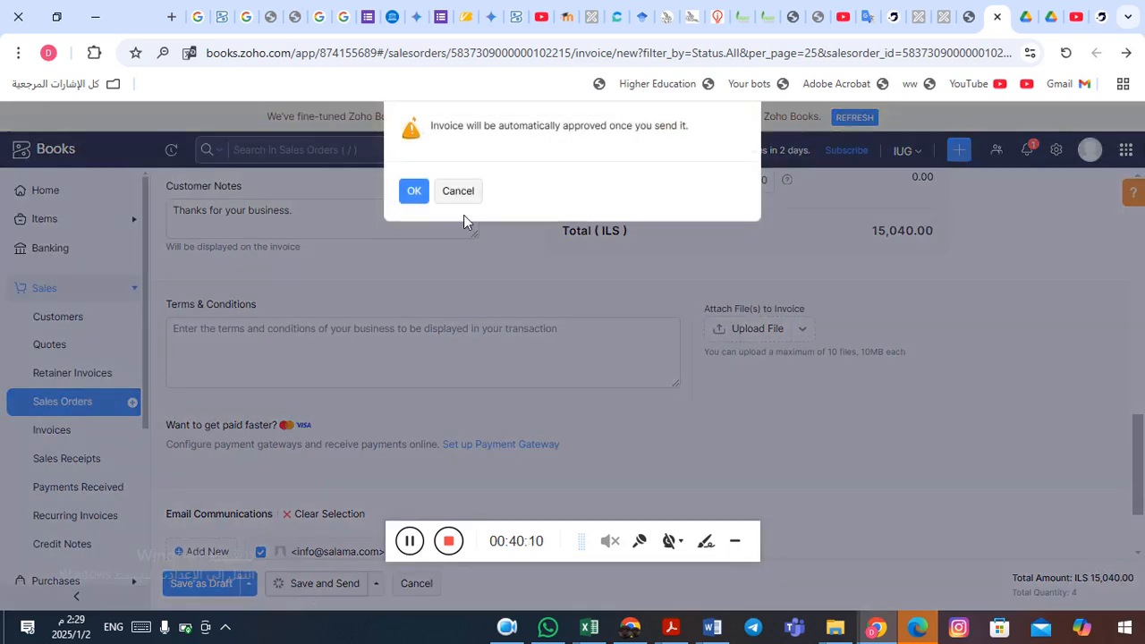
click(414, 193)
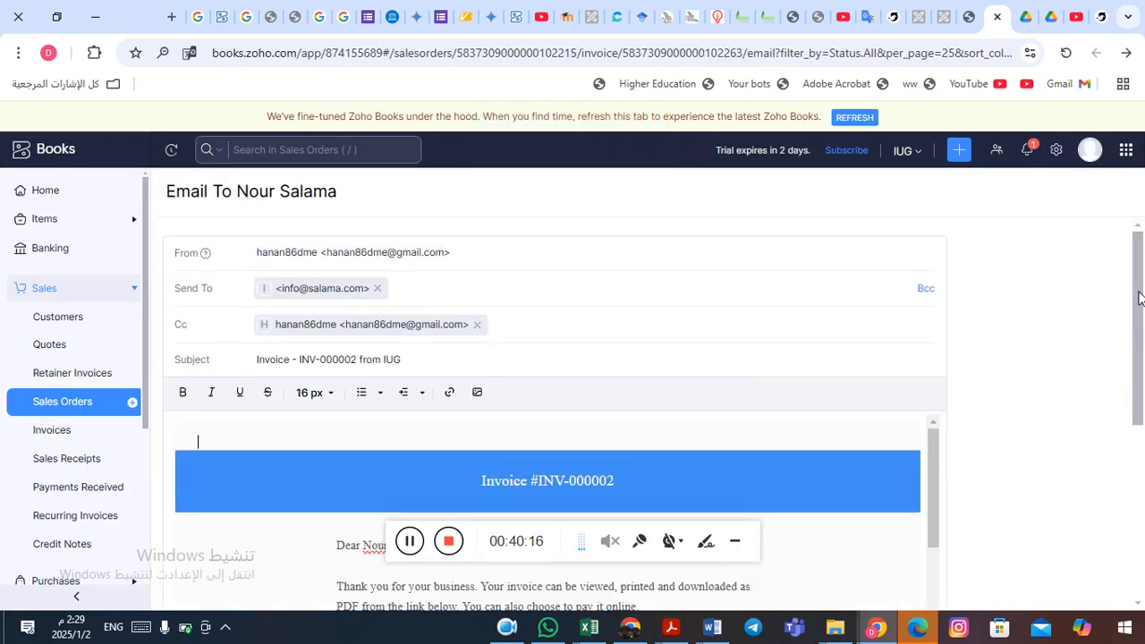
drag(1140, 298, 1142, 412)
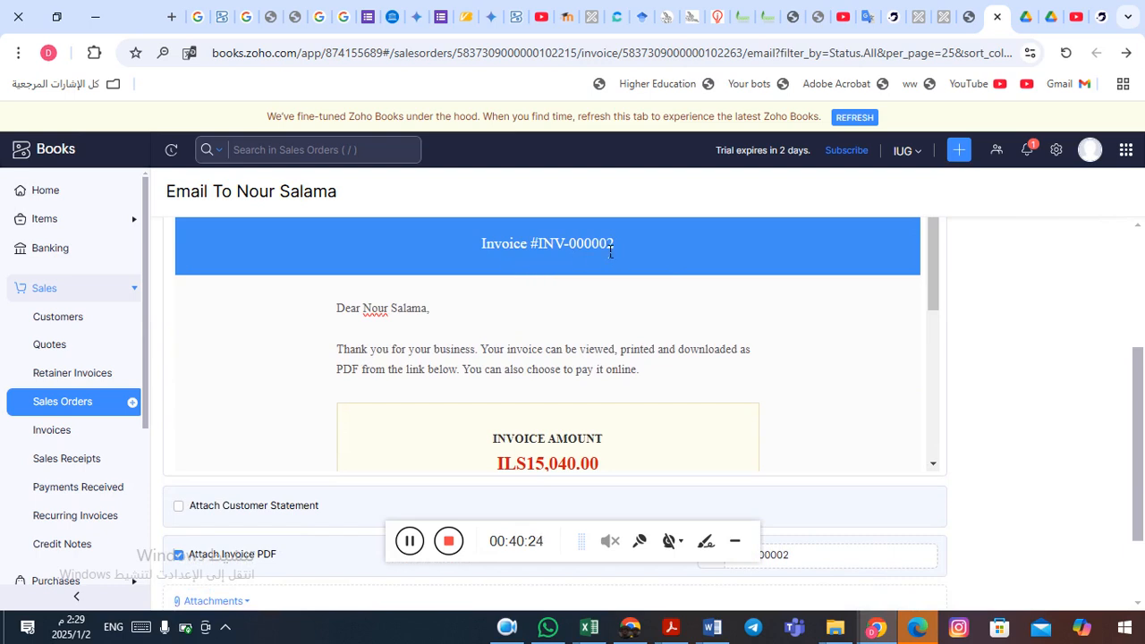
drag(598, 249, 624, 250)
click(619, 256)
drag(1140, 377, 1143, 450)
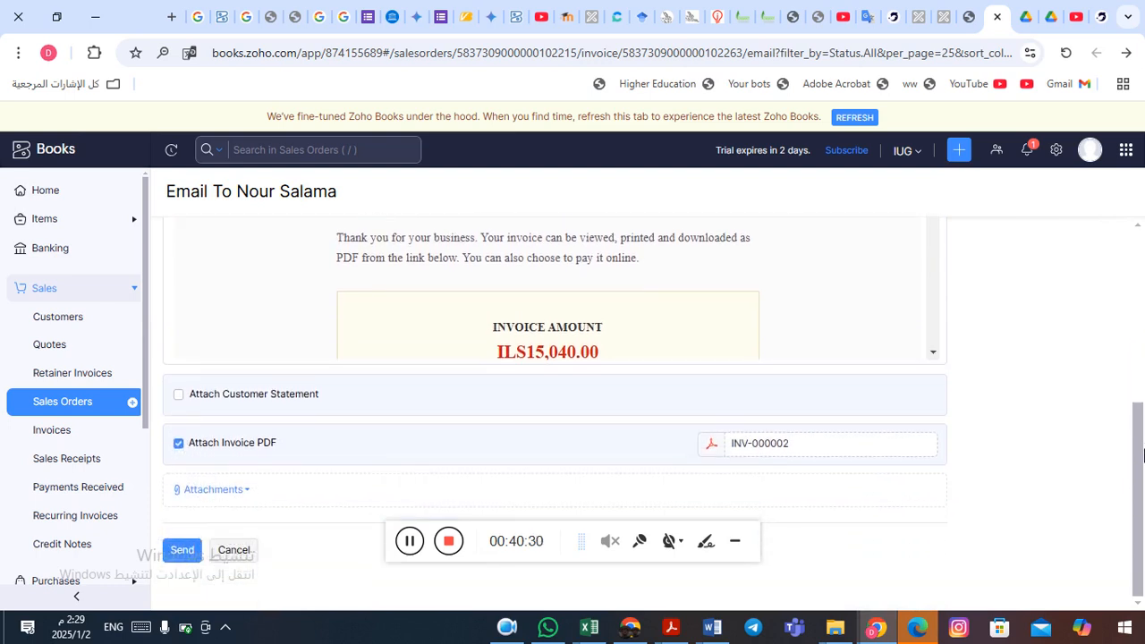
click(187, 553)
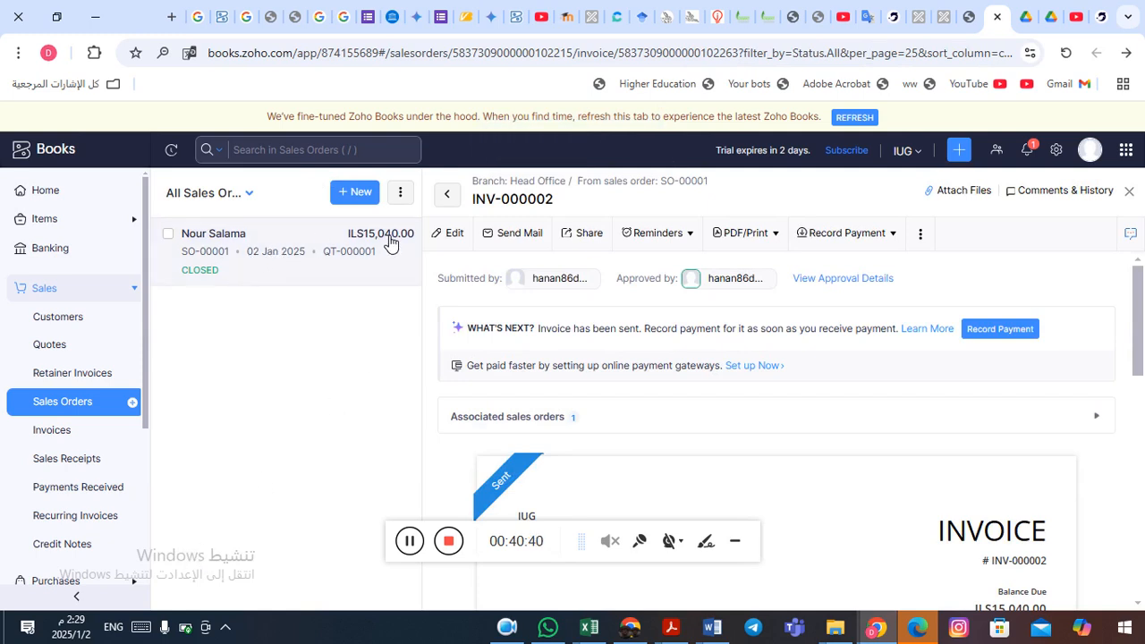
- Review sent invoice INV-000002 and check the Record Payment options without choosing one
scroll(1138, 328, down, 1)
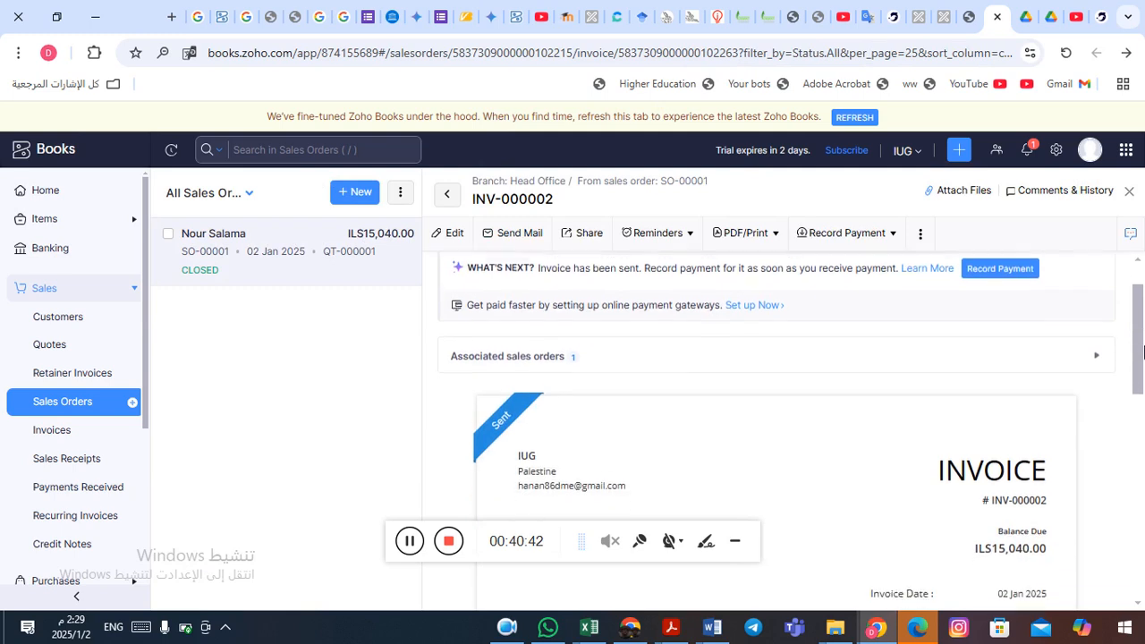
drag(1140, 325, 1143, 537)
drag(1143, 592, 1105, 207)
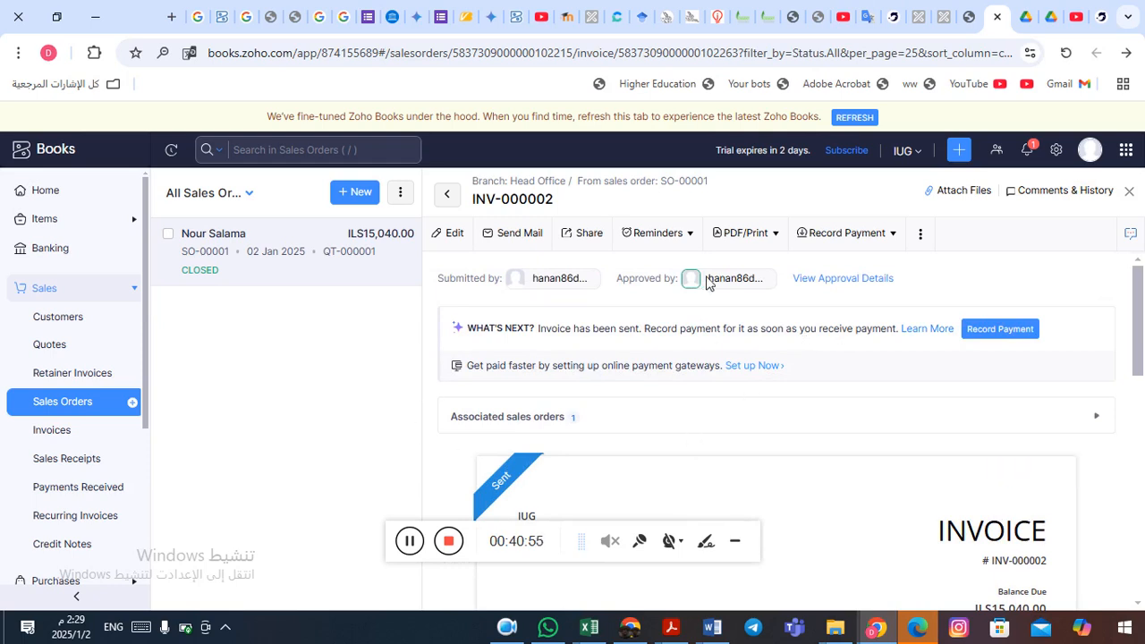
click(895, 234)
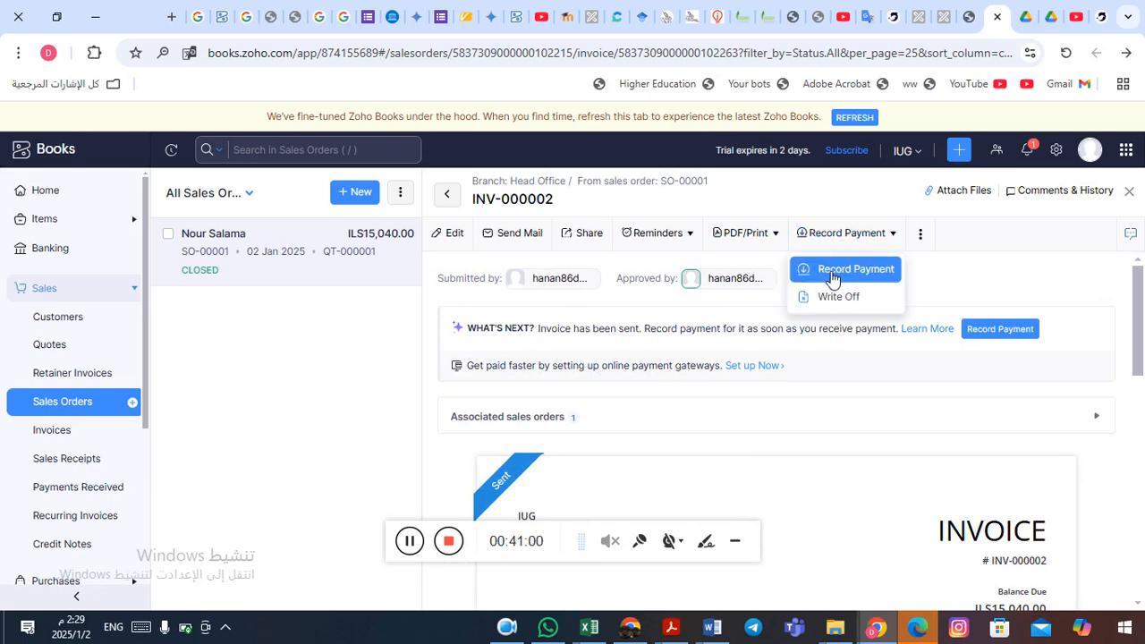
click(864, 235)
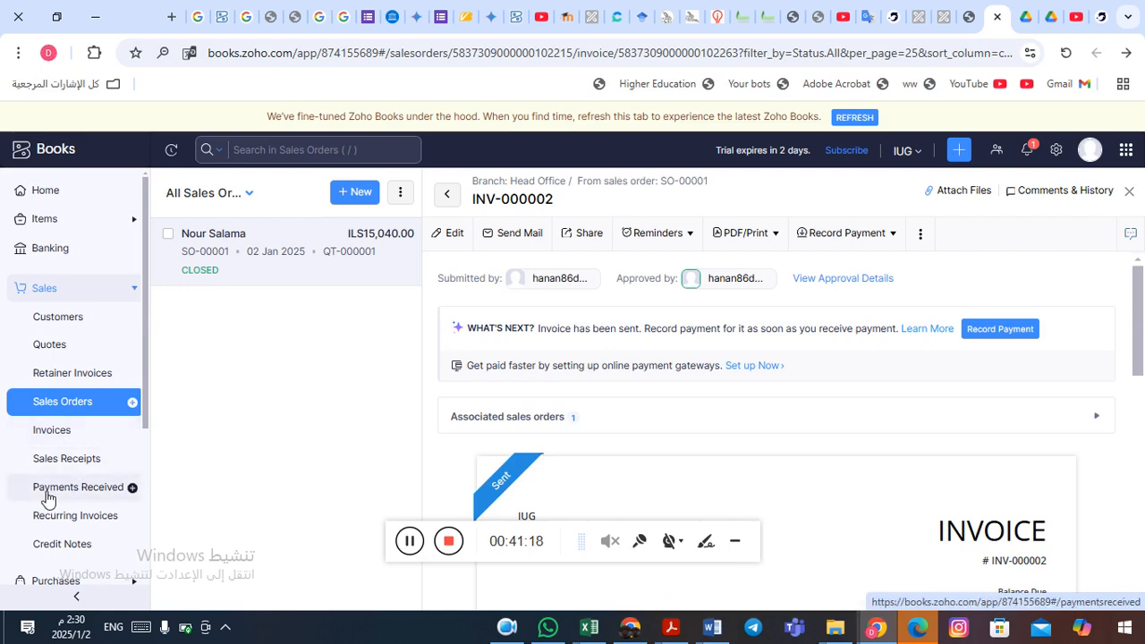
- Go to Sales > Invoices to list all invoices
drag(78, 491, 93, 495)
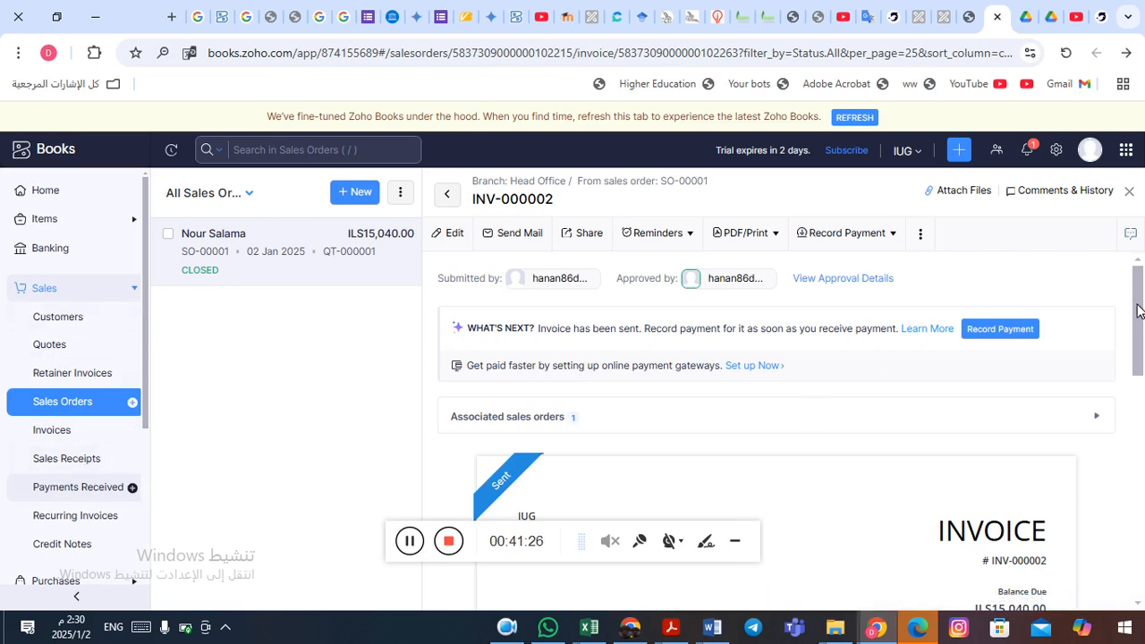
scroll(1138, 313, down, 2)
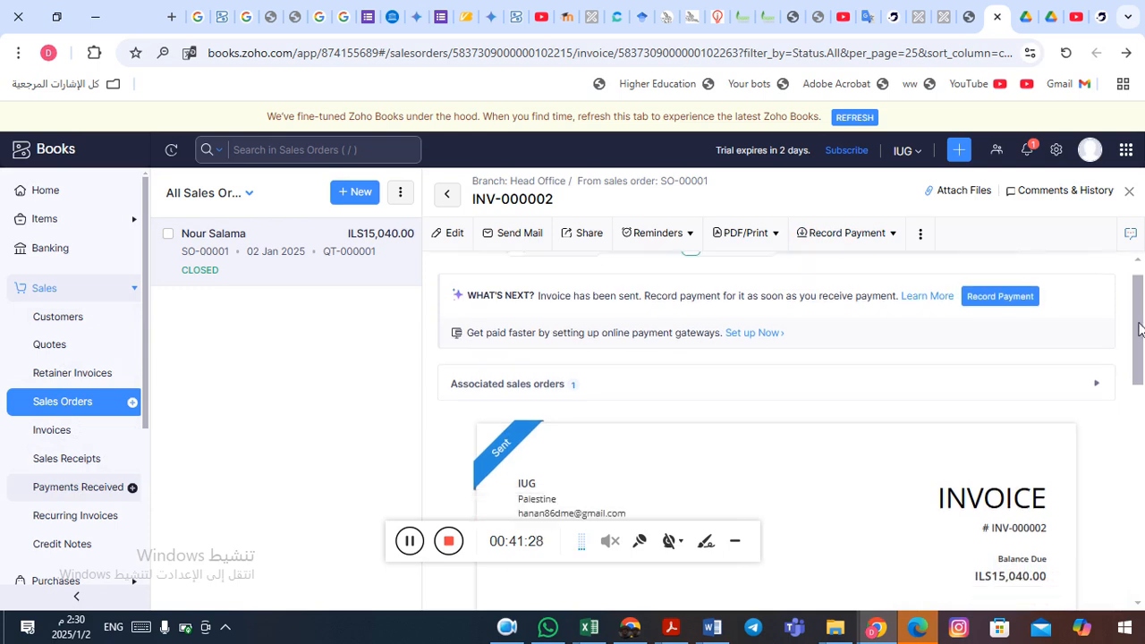
scroll(1137, 323, up, 2)
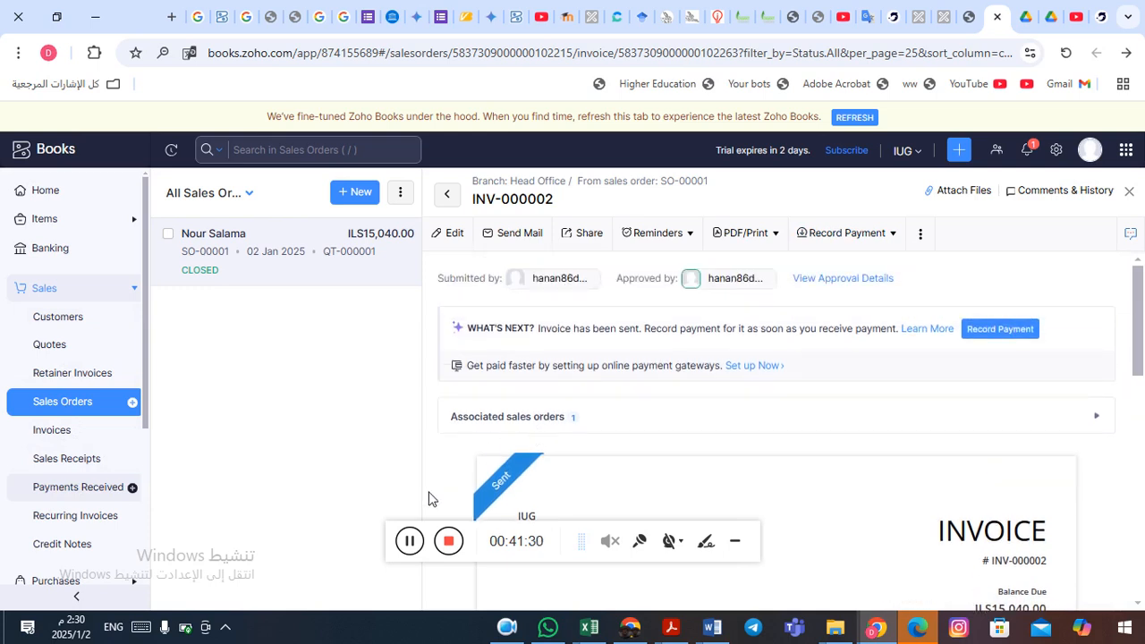
click(410, 541)
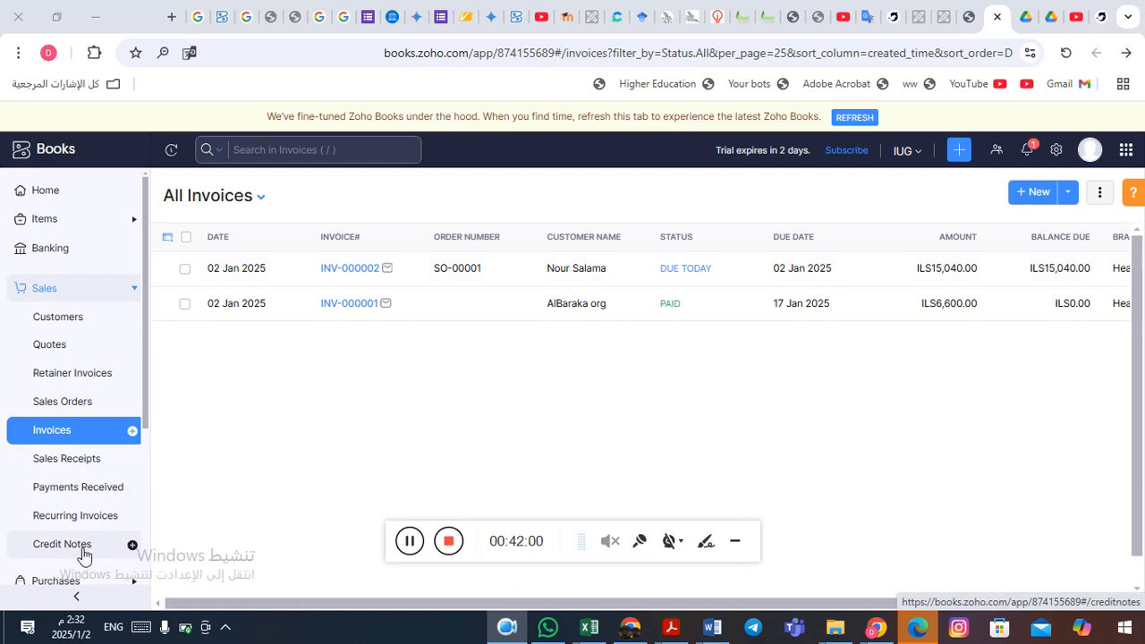
- Open invoice INV-000002 (Sent, ILS15,040.00 balance due) from the invoices list
click(603, 273)
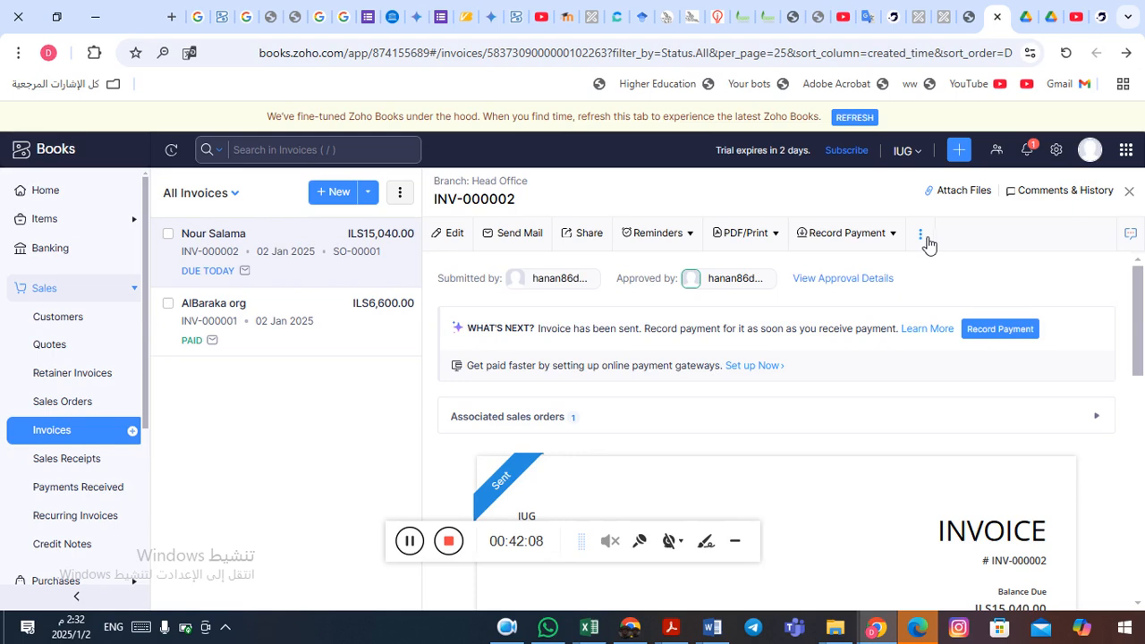
- Start a new credit note from invoice INV-000002 via its more-actions menu
click(922, 237)
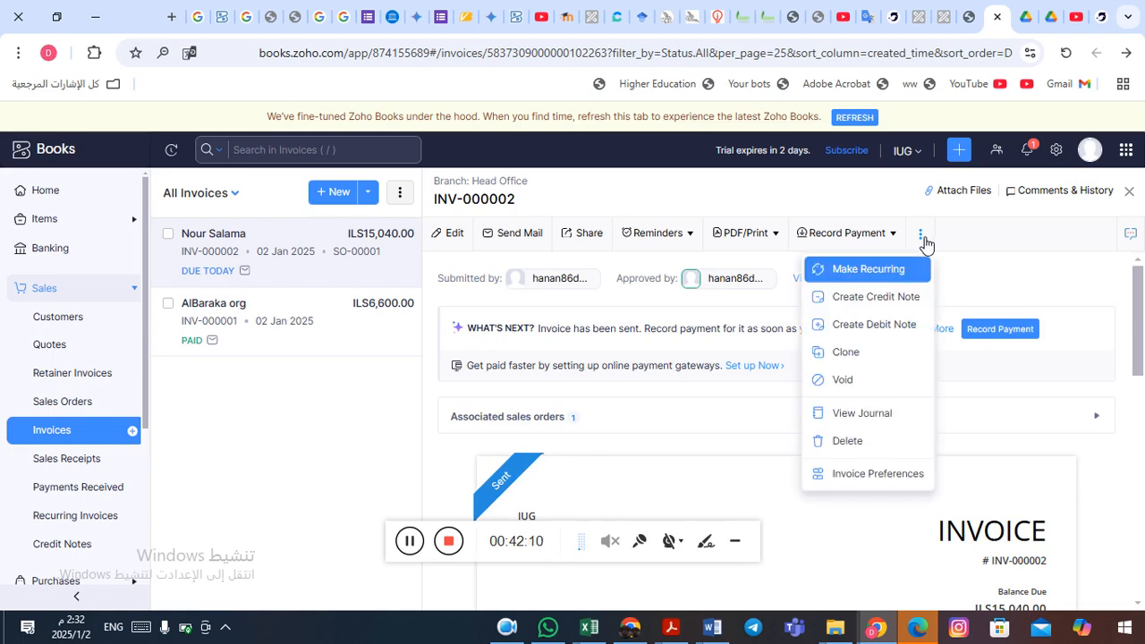
click(877, 301)
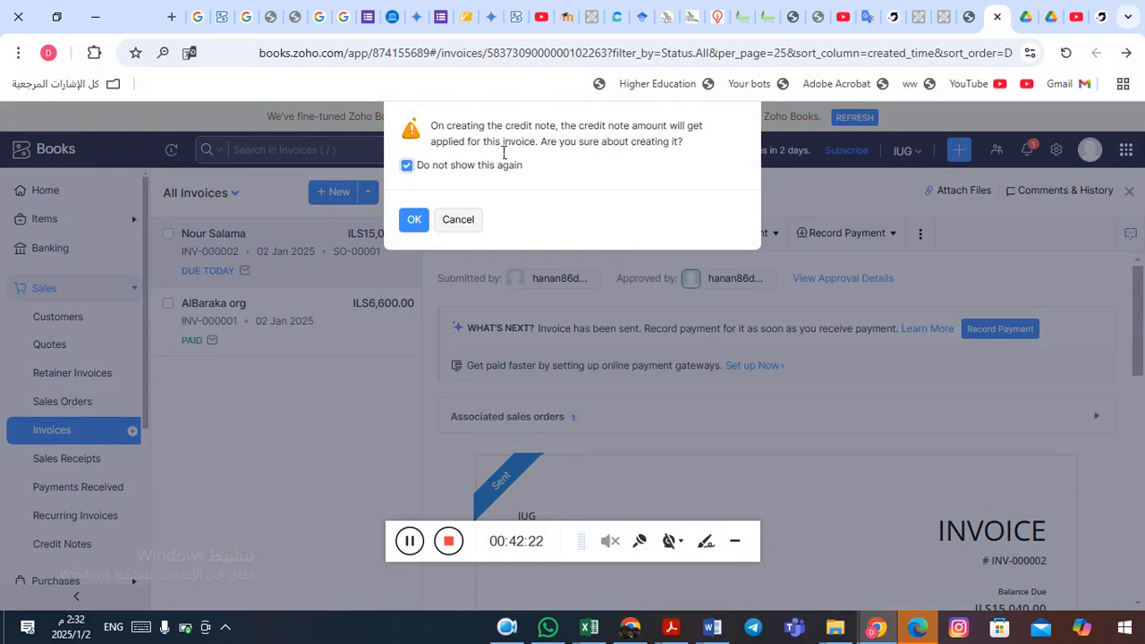
click(417, 224)
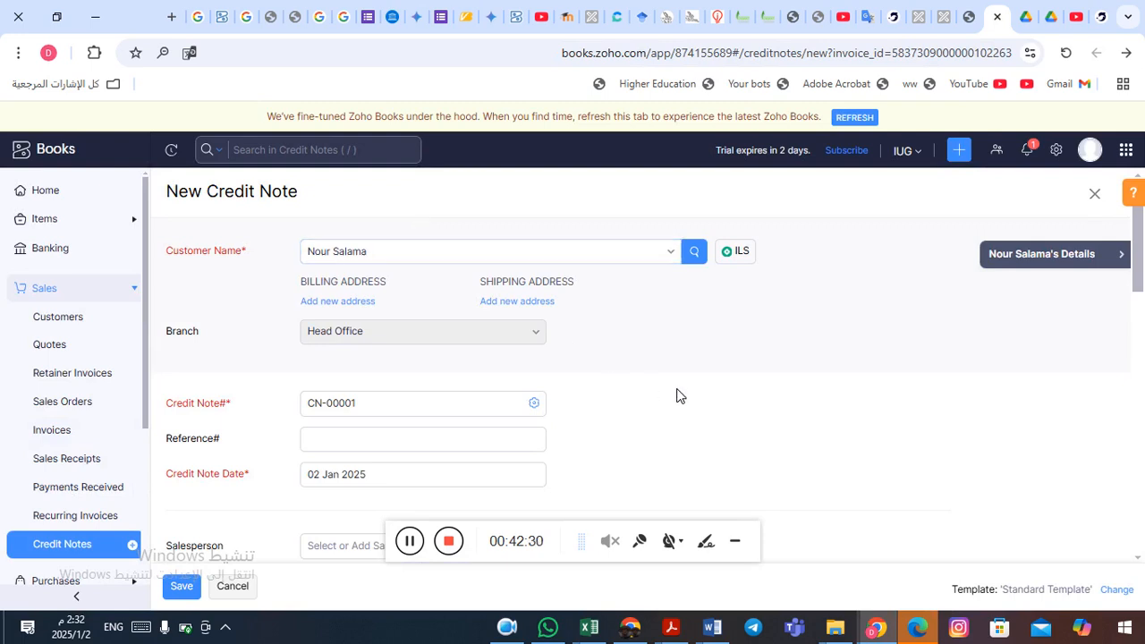
scroll(677, 396, down, 4)
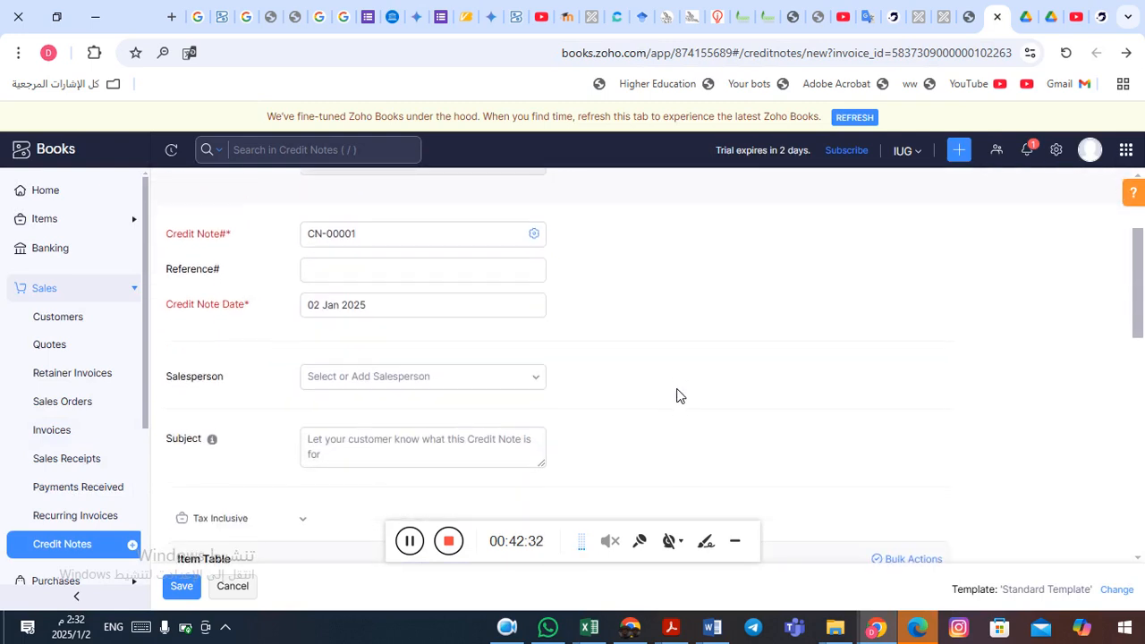
scroll(677, 396, down, 2)
- Set the Iphone 16 quantity to 1 (ILS 3,760.00) and save credit note CN-00001
click(613, 327)
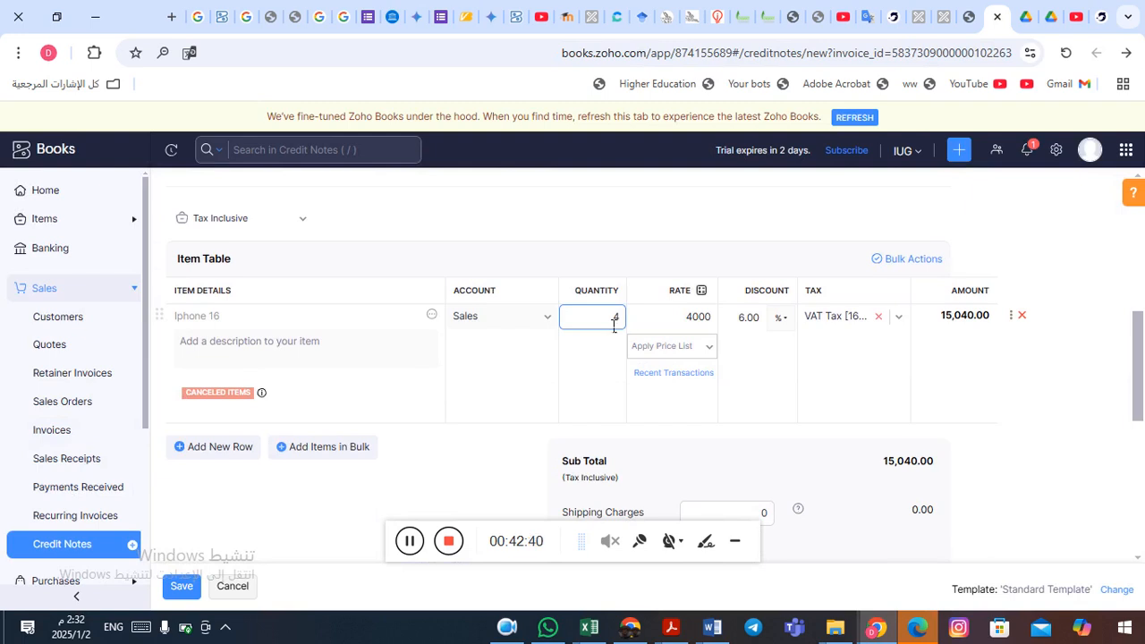
double_click(618, 320)
text(1)
key(Tab)
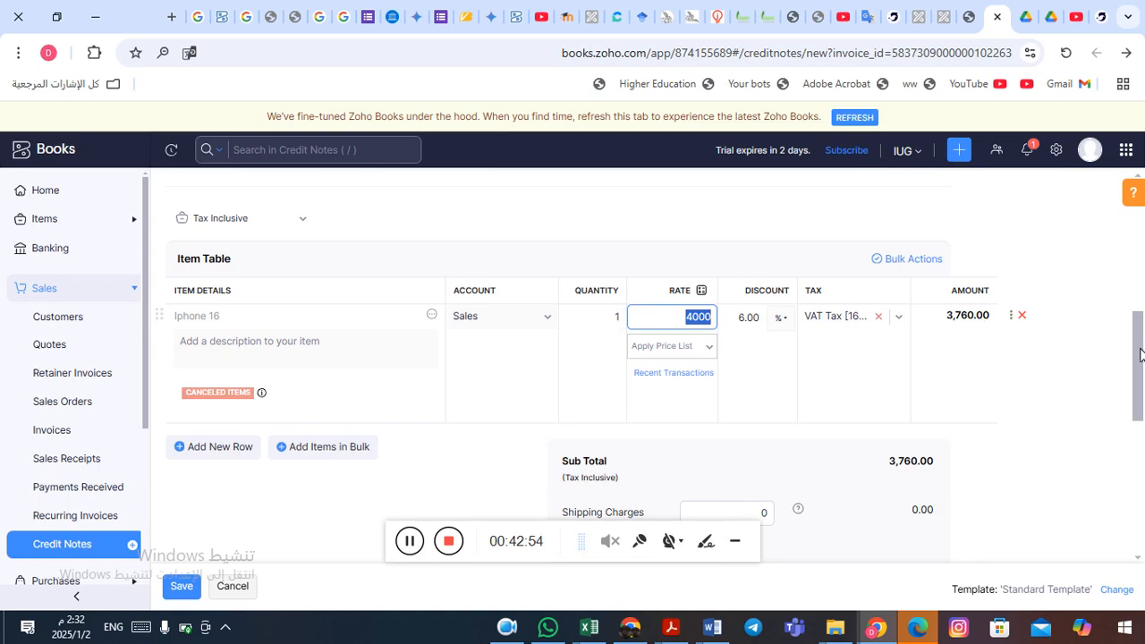
drag(1140, 356, 1140, 454)
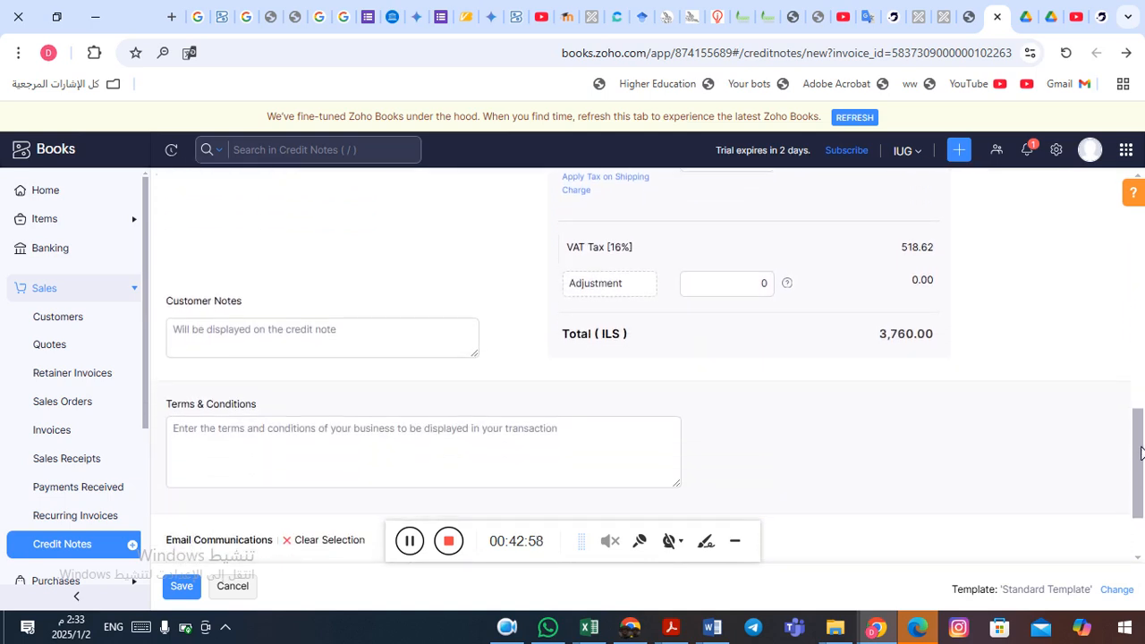
click(185, 596)
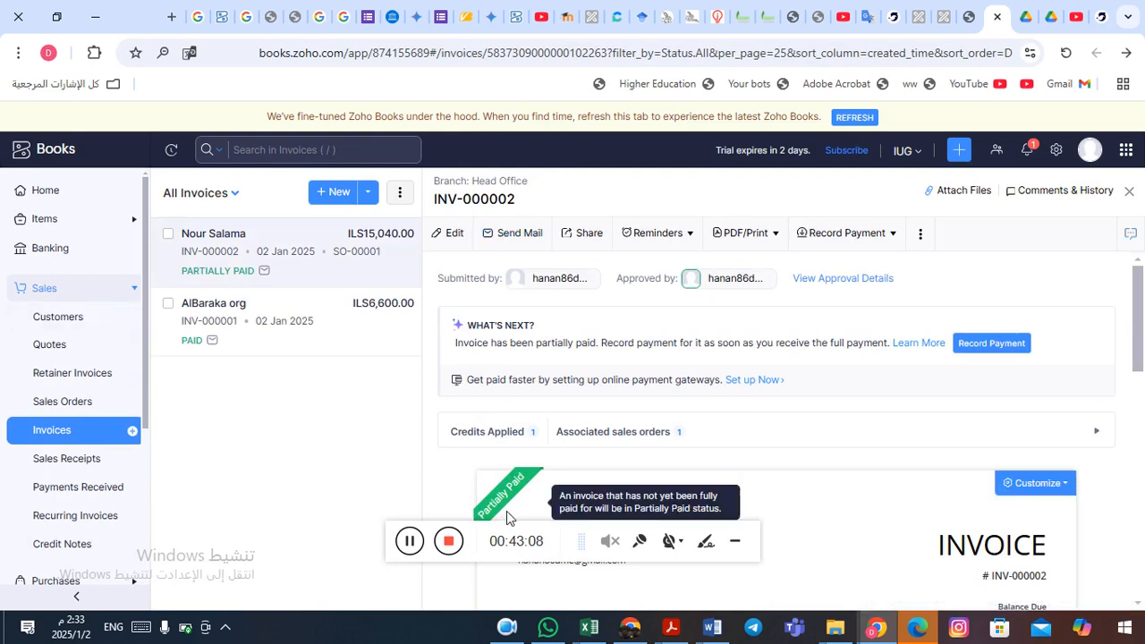
- Check the credit notes list showing CN-00001 Closed, then switch to Recurring Invoices
click(68, 544)
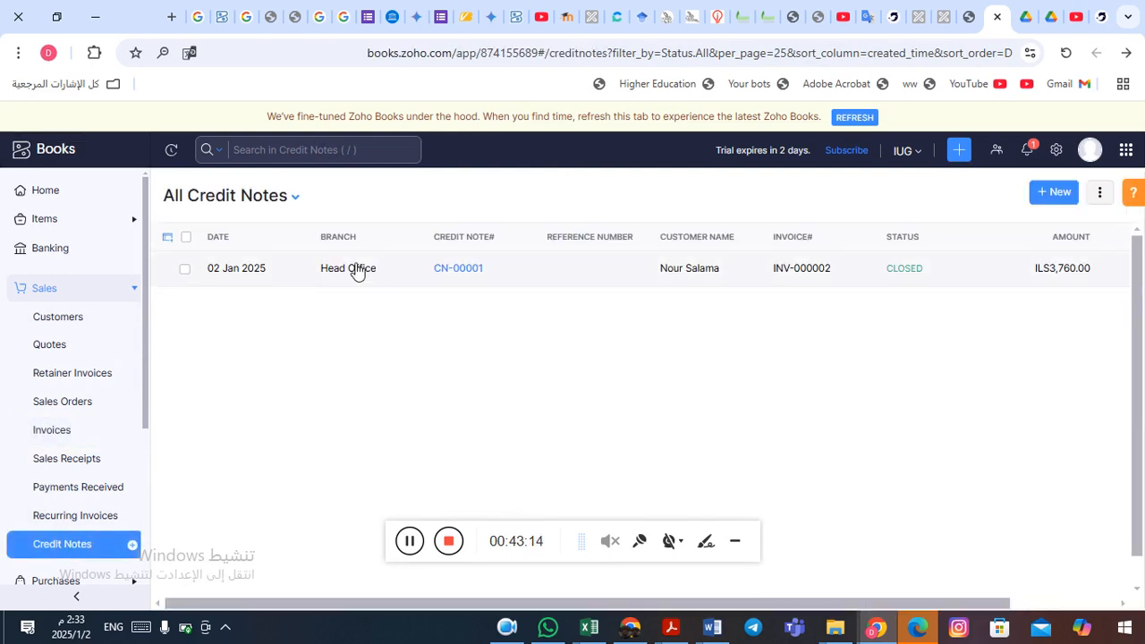
click(299, 198)
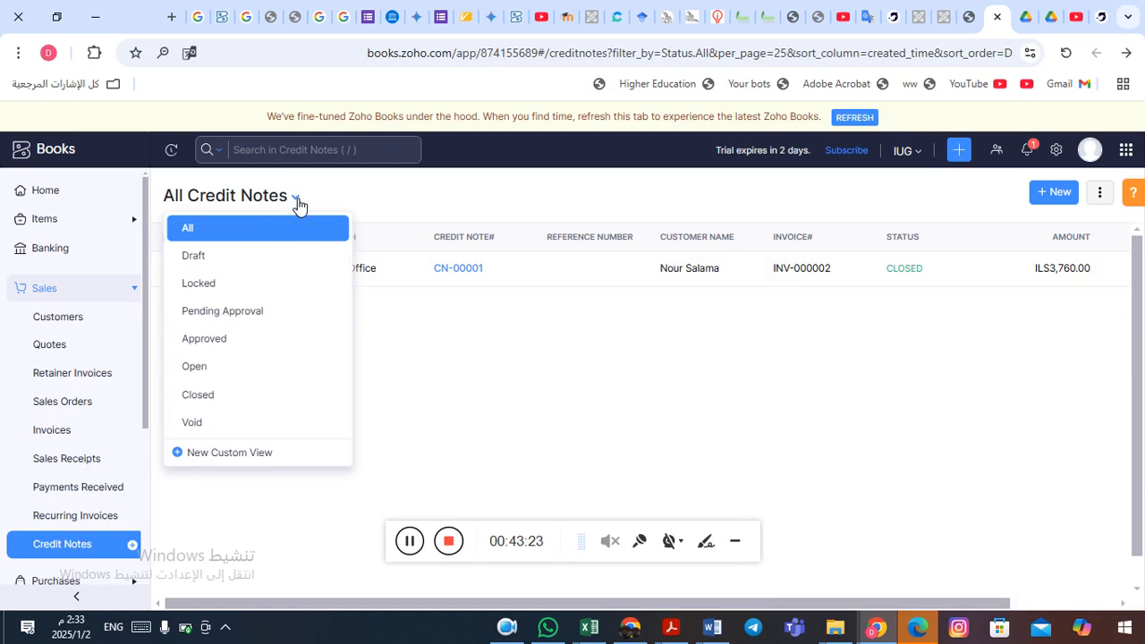
click(298, 204)
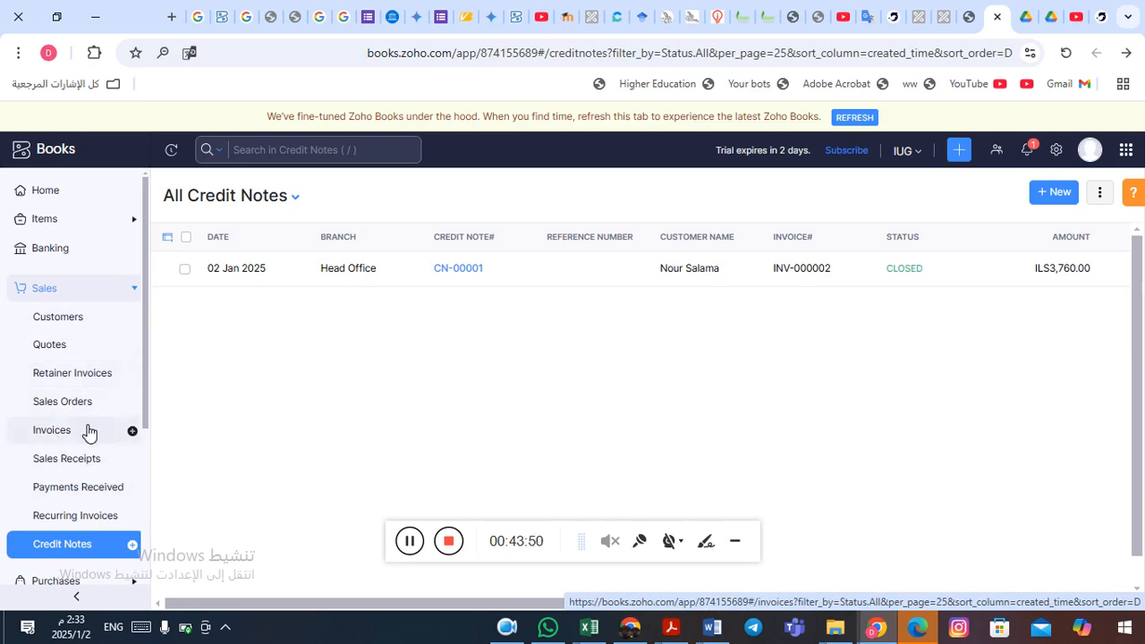
click(72, 517)
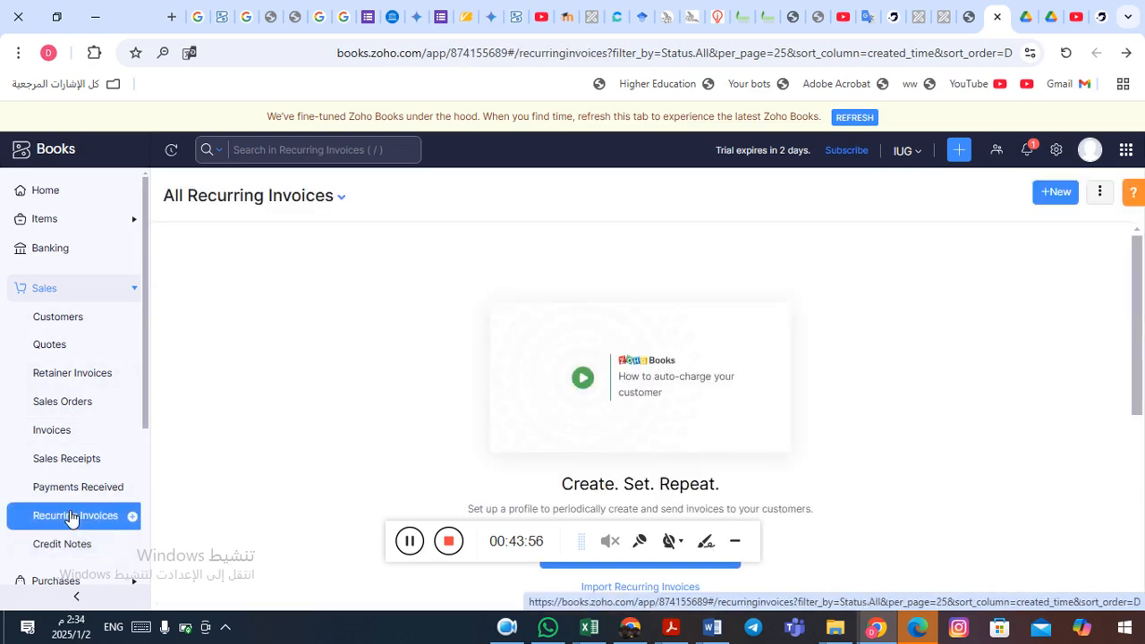
- Start a new recurring invoice for customer AlBaraka org
click(735, 542)
click(660, 557)
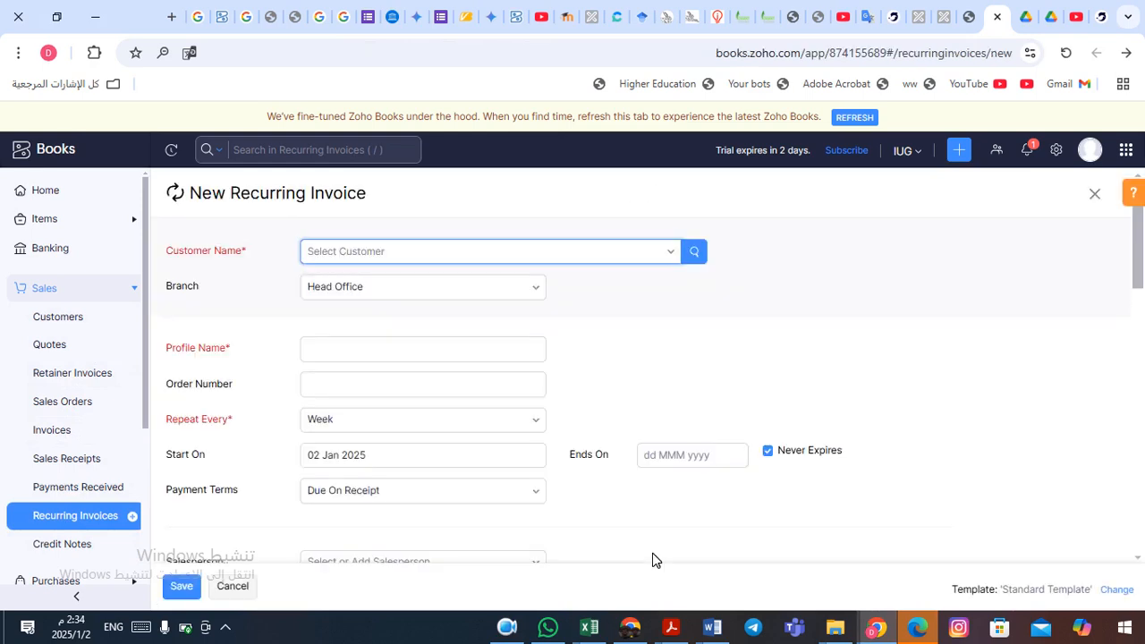
click(675, 256)
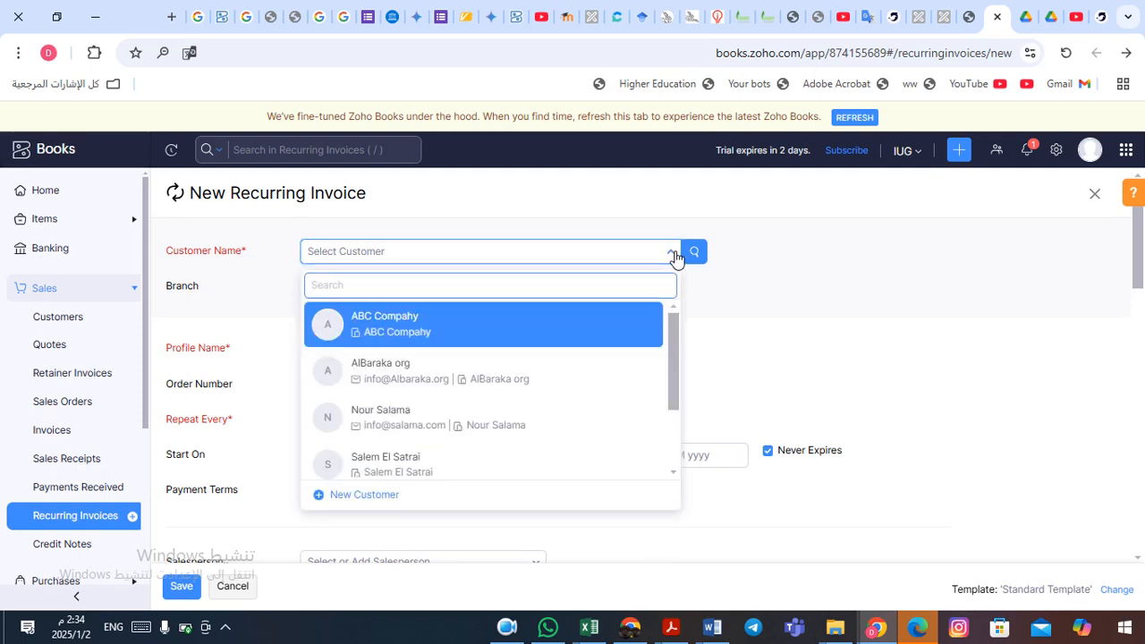
click(494, 374)
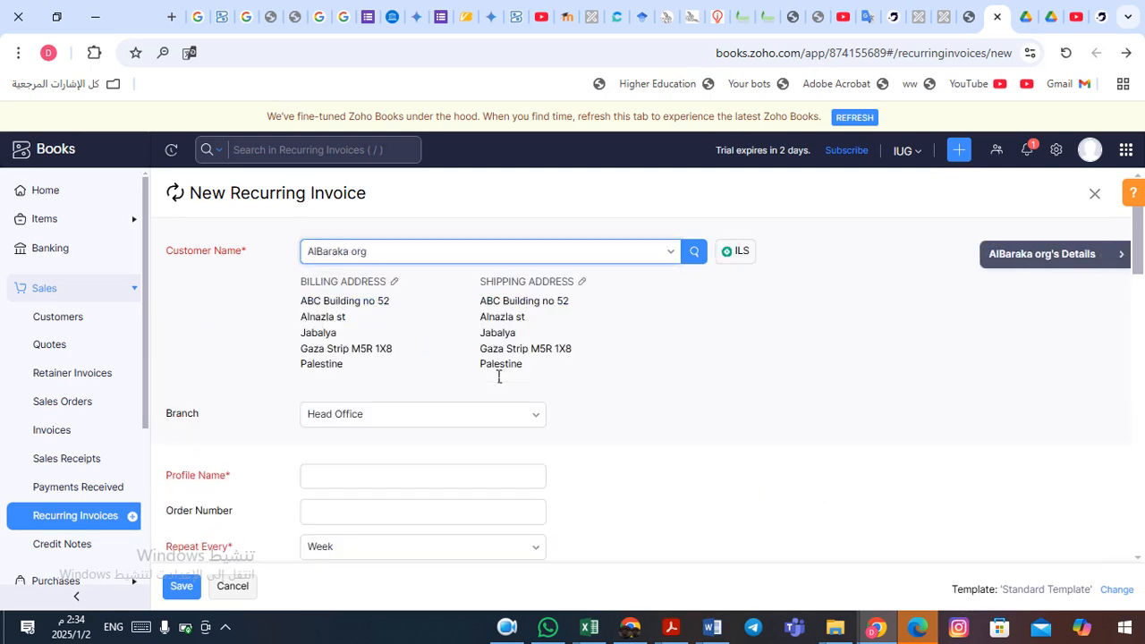
- Name the profile '2 Iphone 15 units weekly', repeating every Week
click(348, 472)
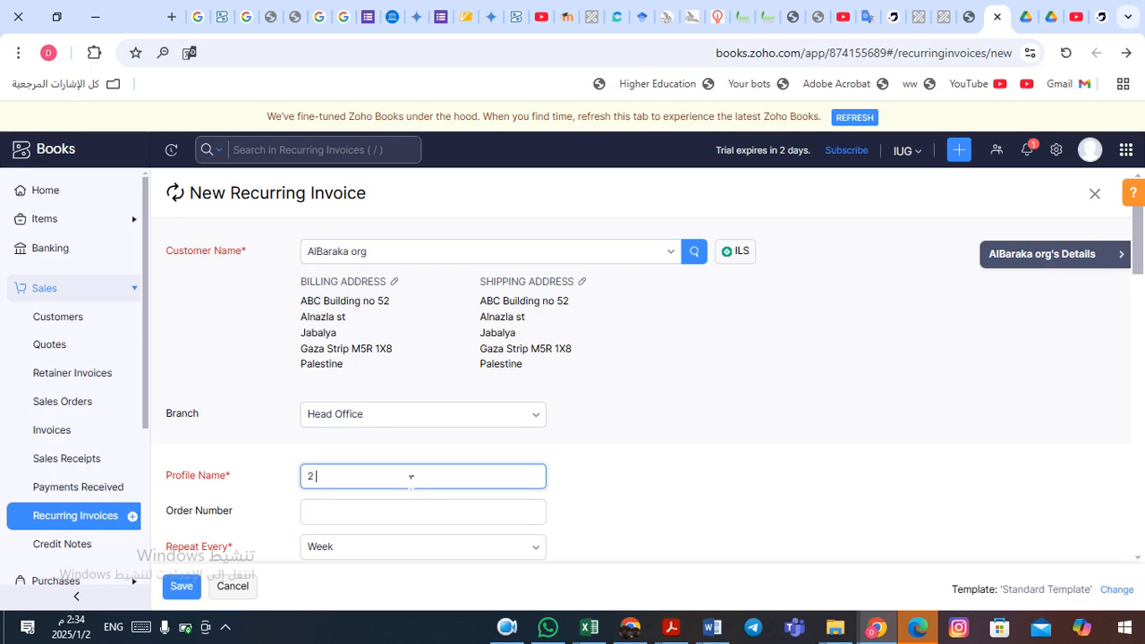
text(2 Iphone un)
text(nits weekly)
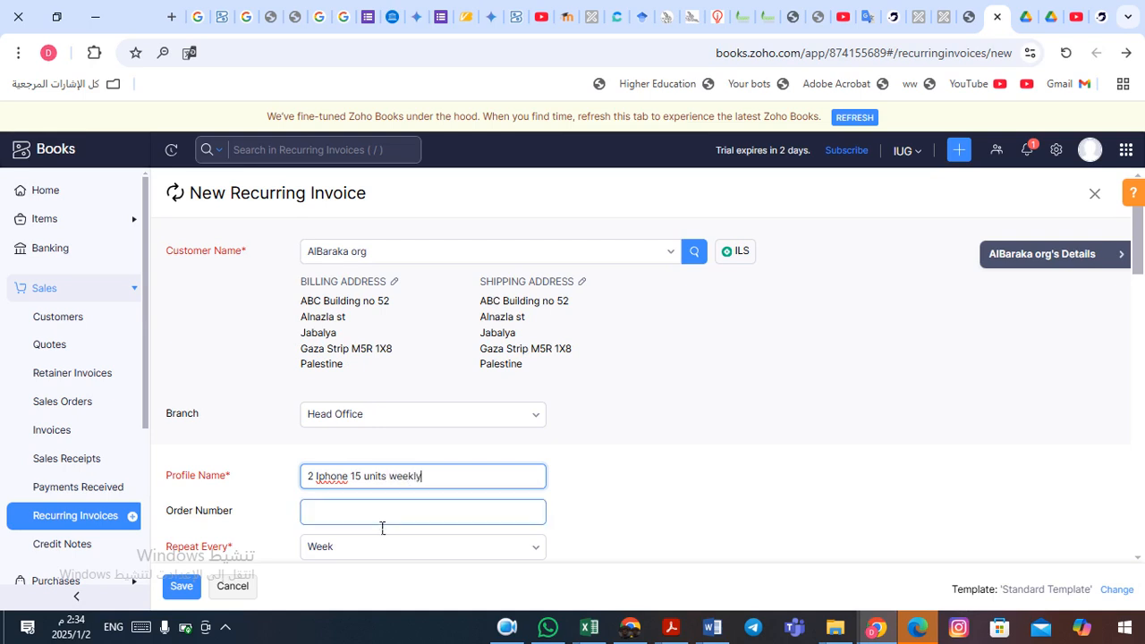
click(586, 512)
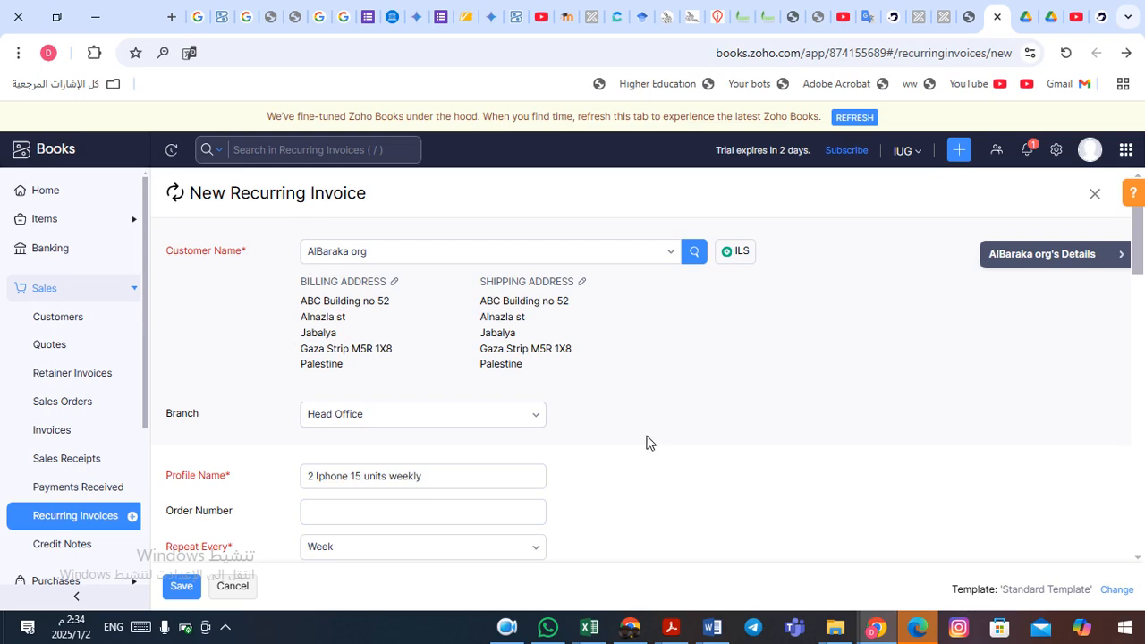
click(356, 483)
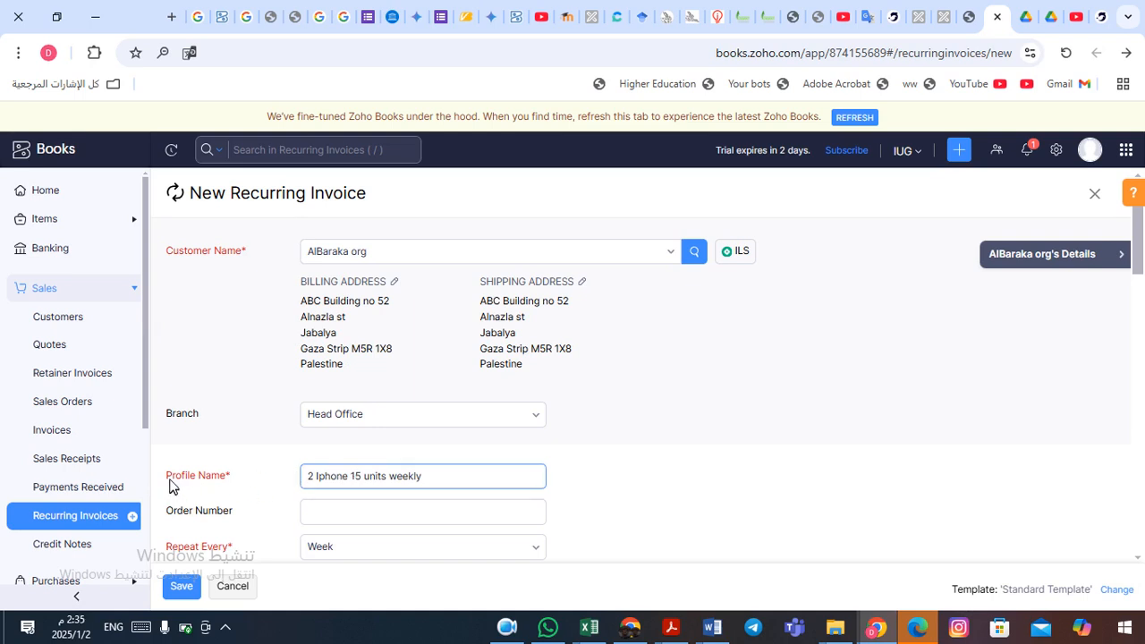
click(617, 489)
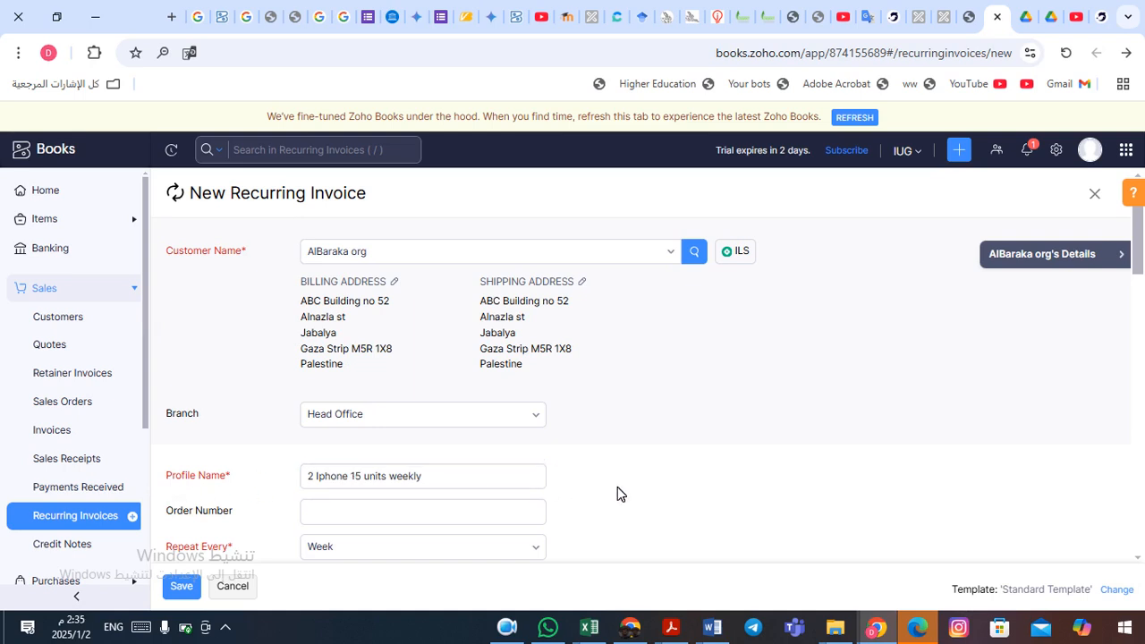
scroll(618, 488, down, 2)
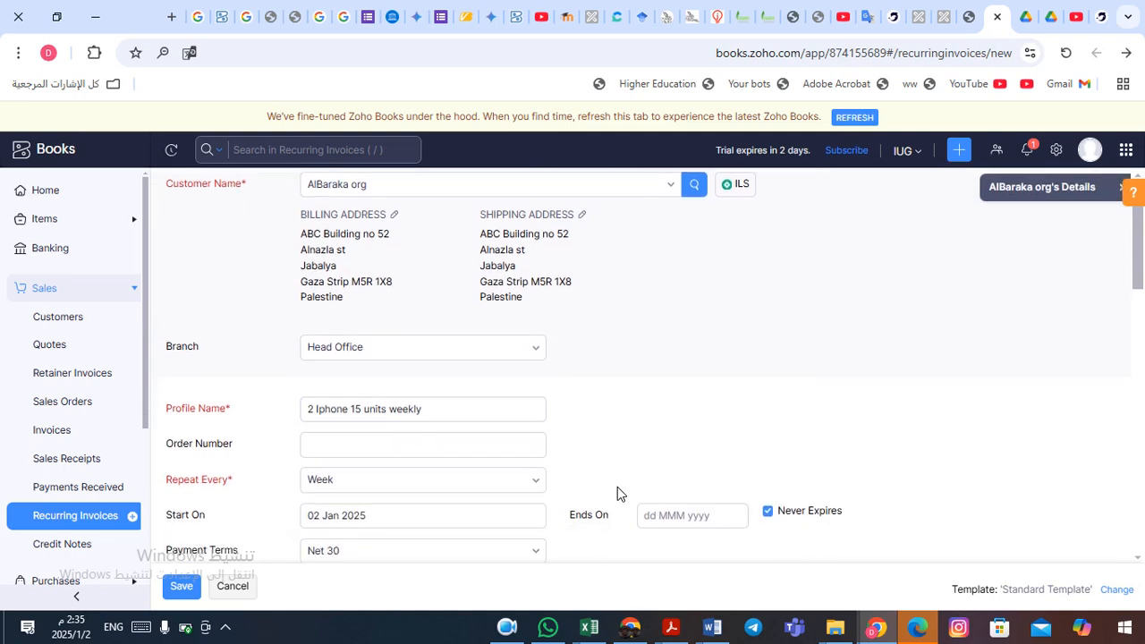
- Set the recurrence to end on 31 Dec 2025
scroll(617, 494, down, 1)
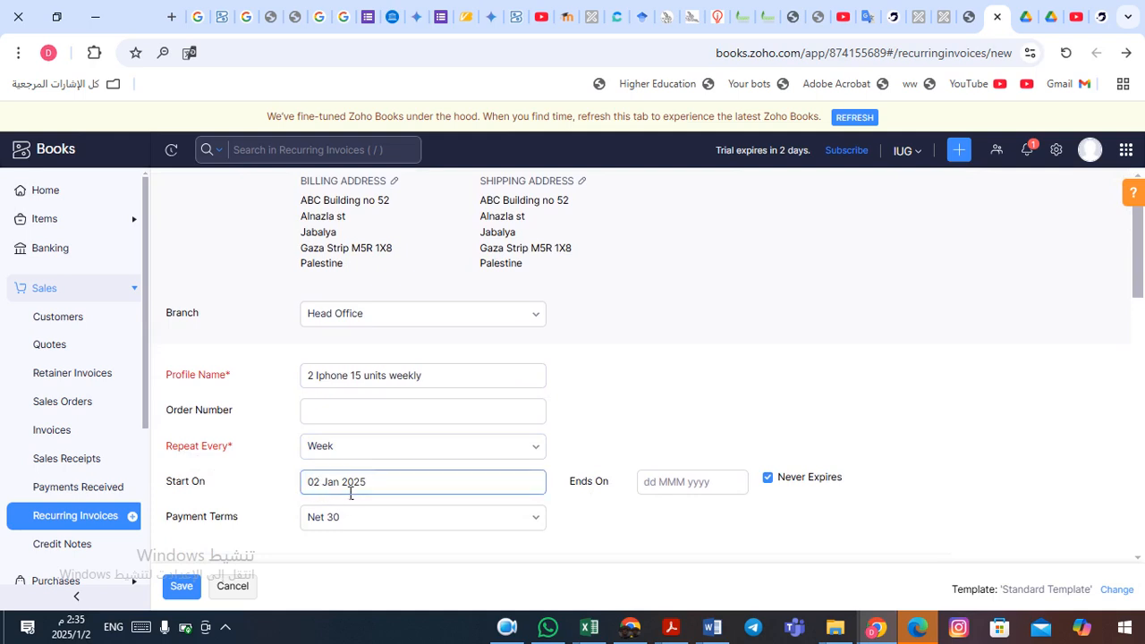
click(674, 484)
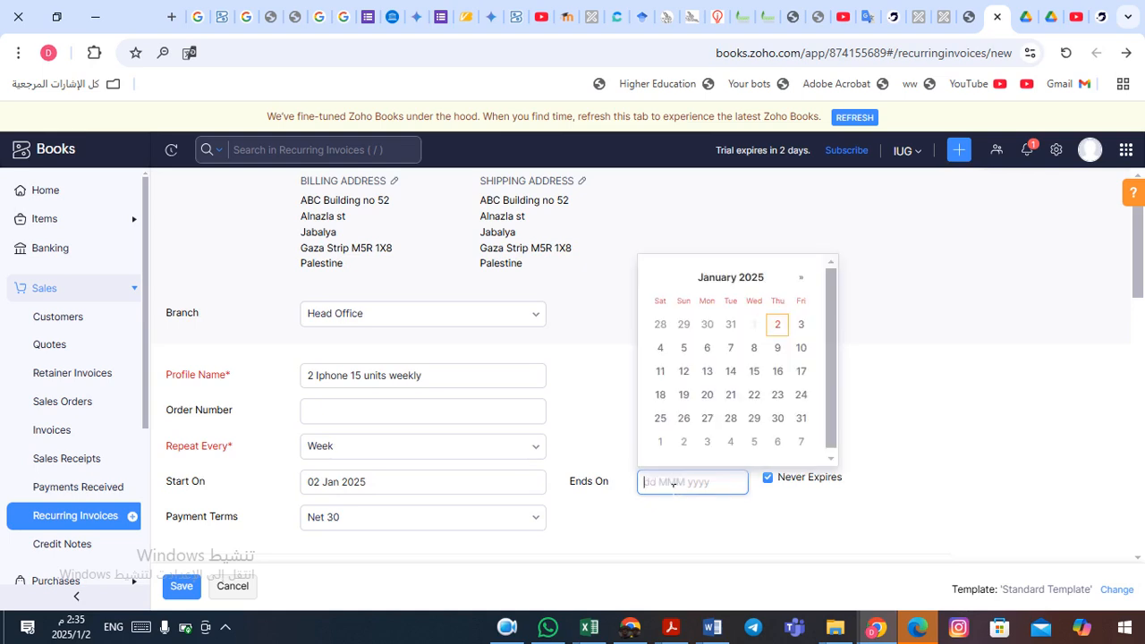
click(736, 277)
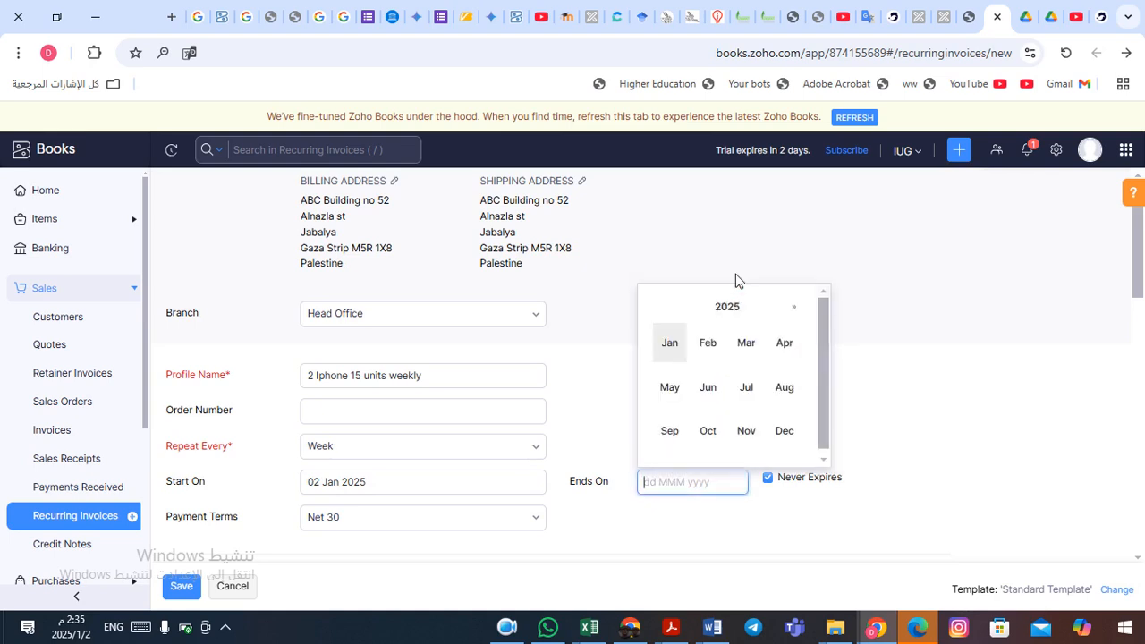
click(785, 431)
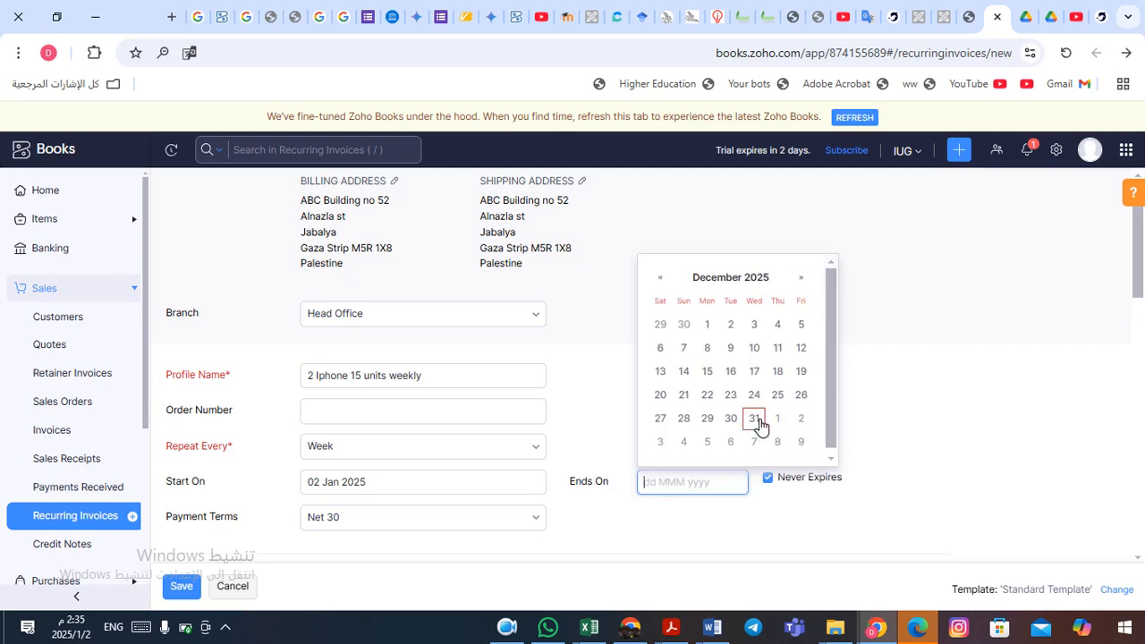
click(755, 418)
click(899, 512)
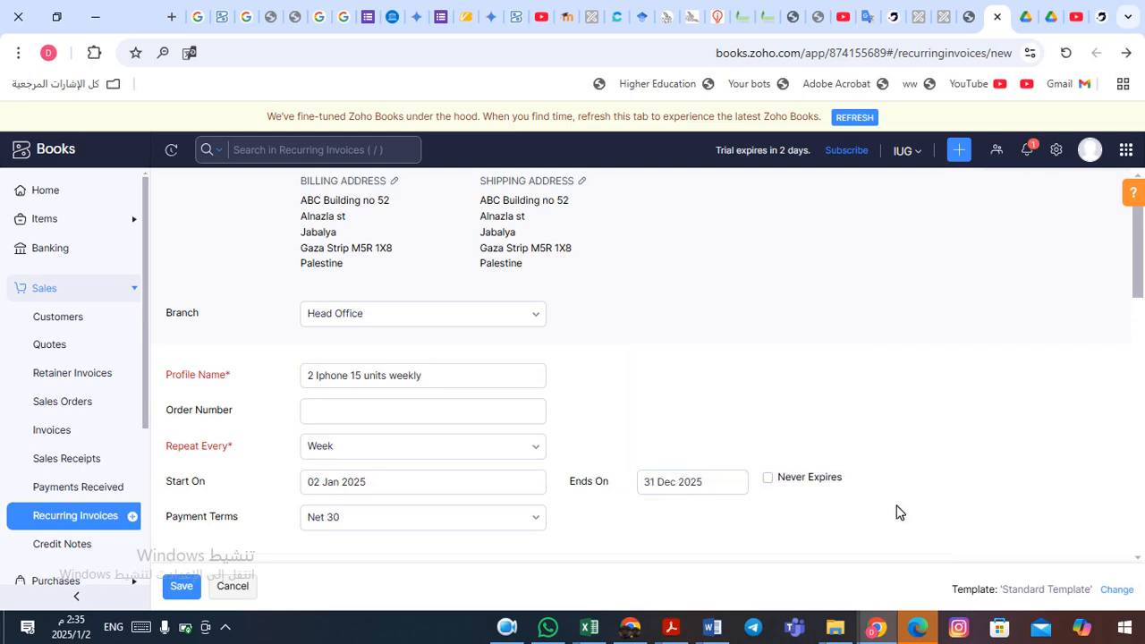
- Change the payment terms to Net 15
scroll(899, 512, down, 1)
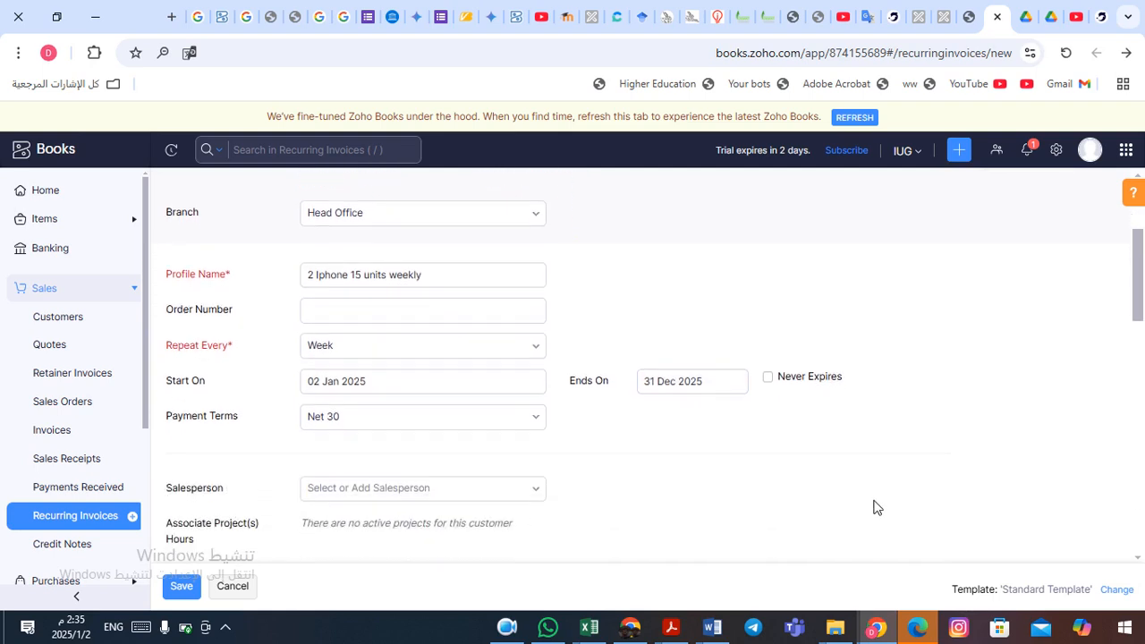
click(540, 424)
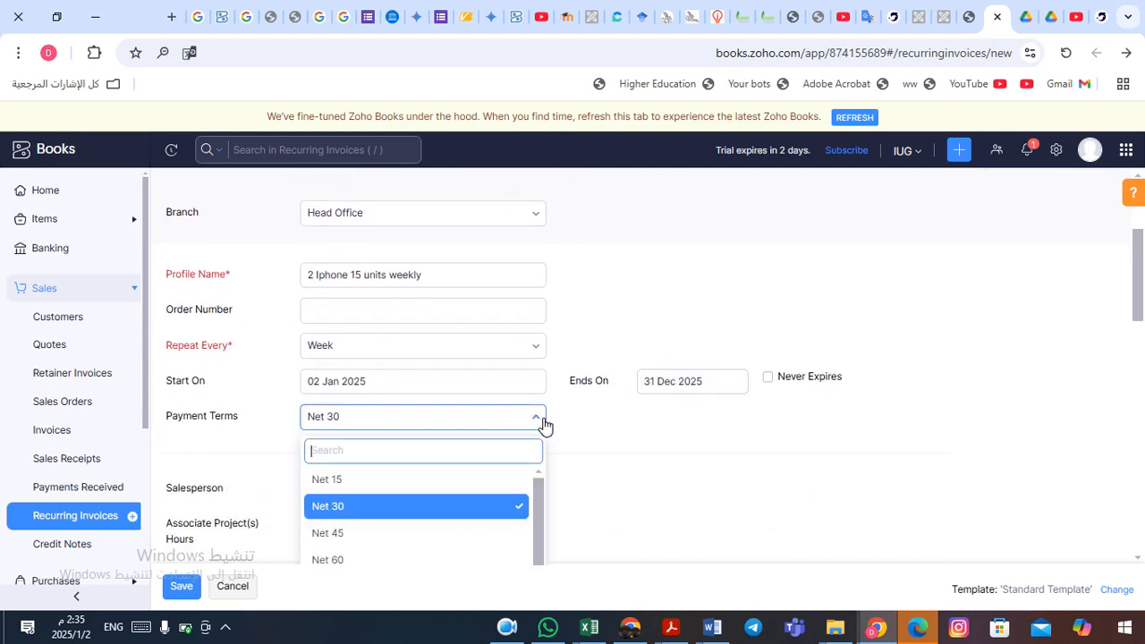
click(376, 481)
click(614, 443)
scroll(613, 443, down, 2)
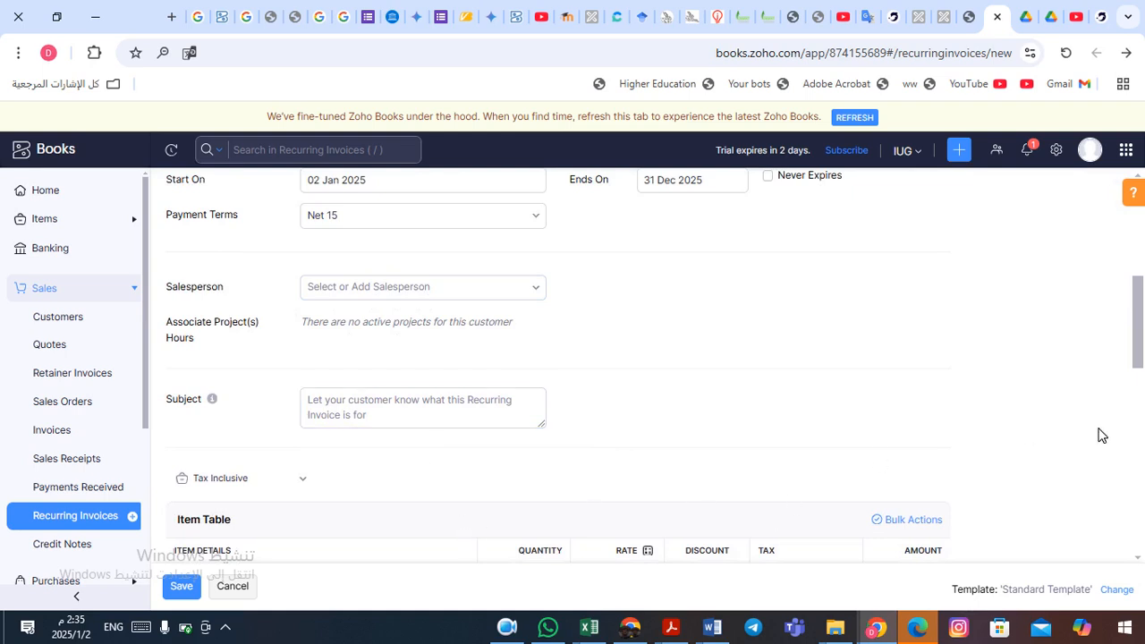
- Add 2 Iphone 15 Pro units with VAT Tax [16%] to the item table
drag(1140, 316, 1144, 351)
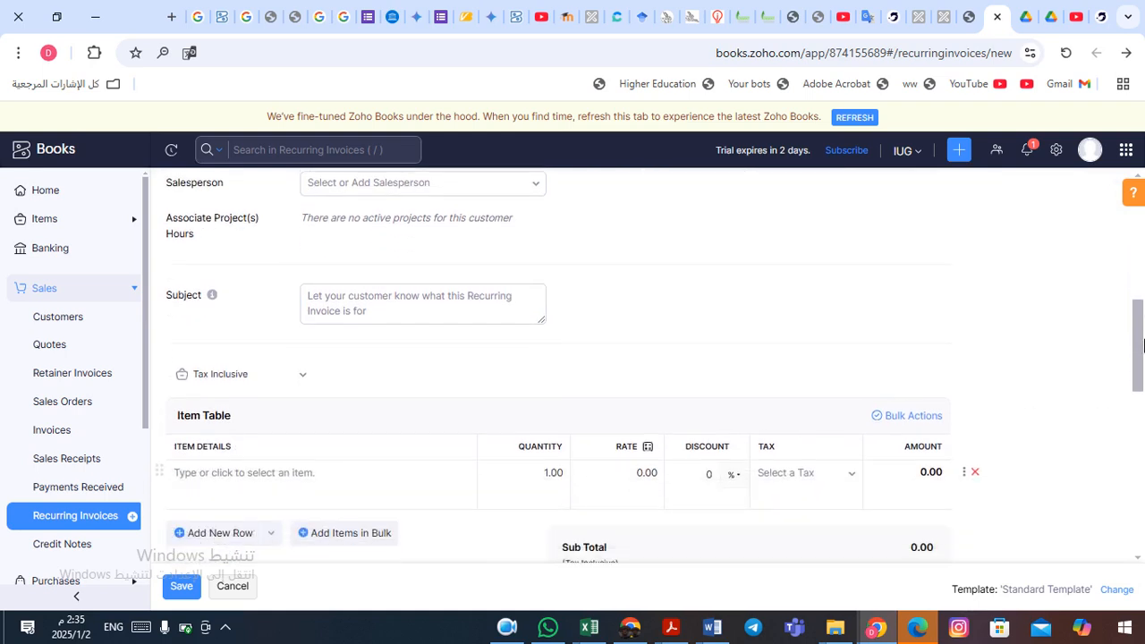
click(291, 471)
scroll(284, 474, down, 1)
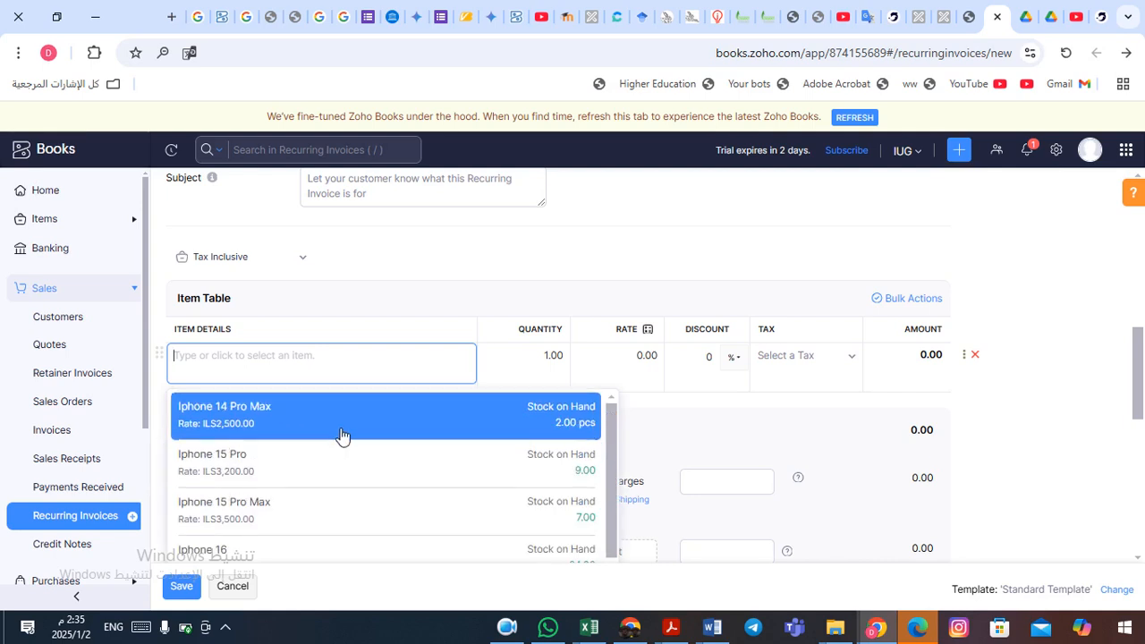
click(303, 472)
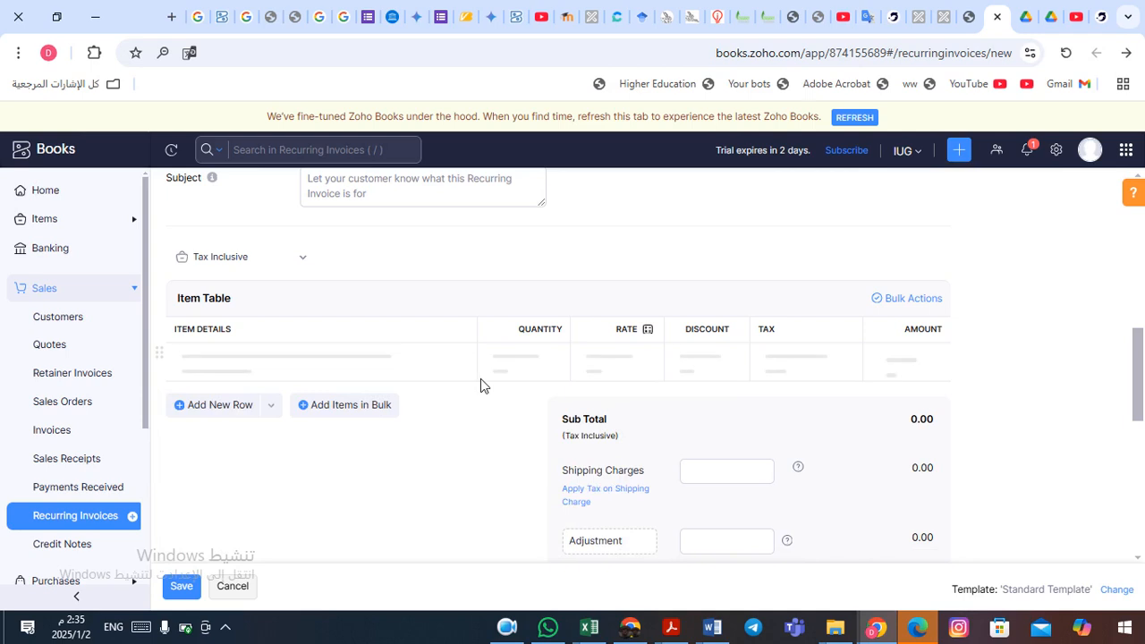
click(547, 356)
text(2)
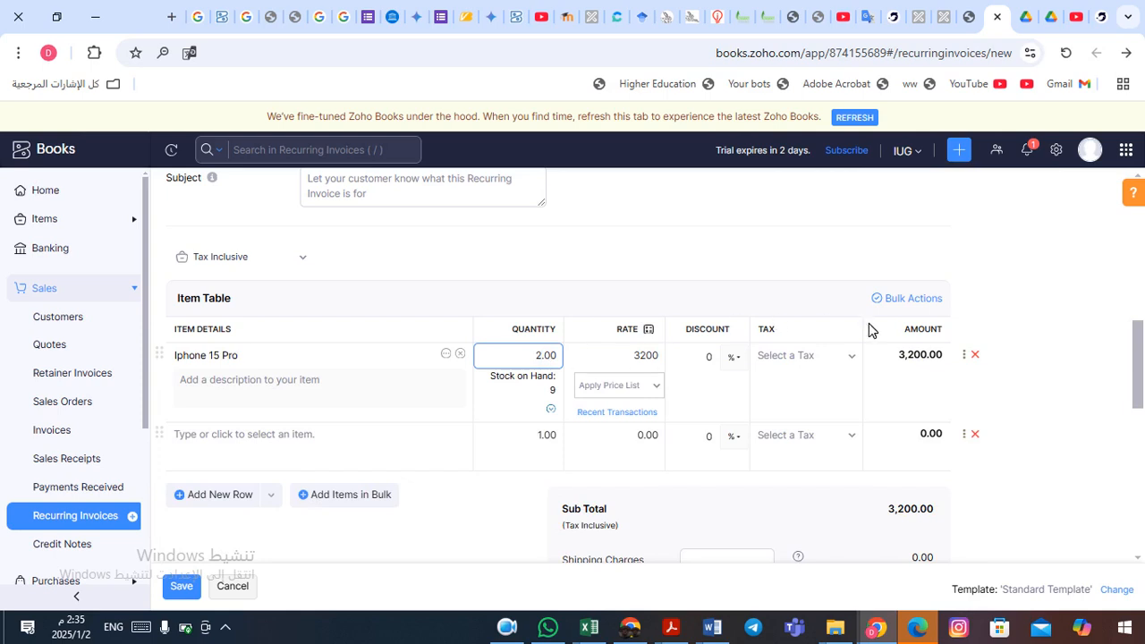
key(Tab)
click(853, 358)
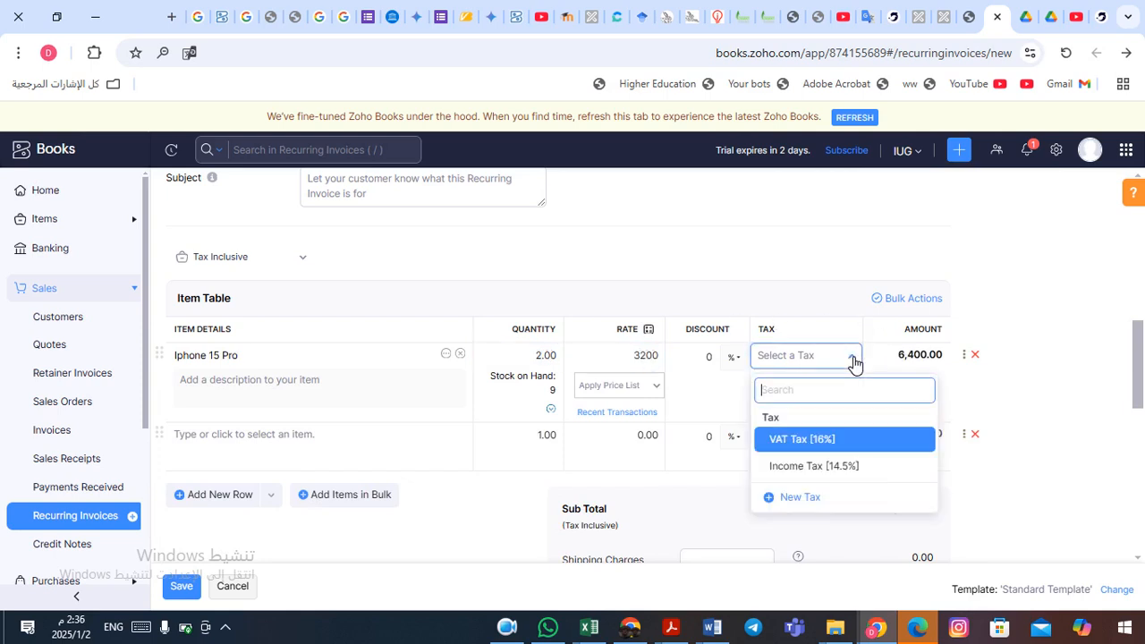
click(828, 448)
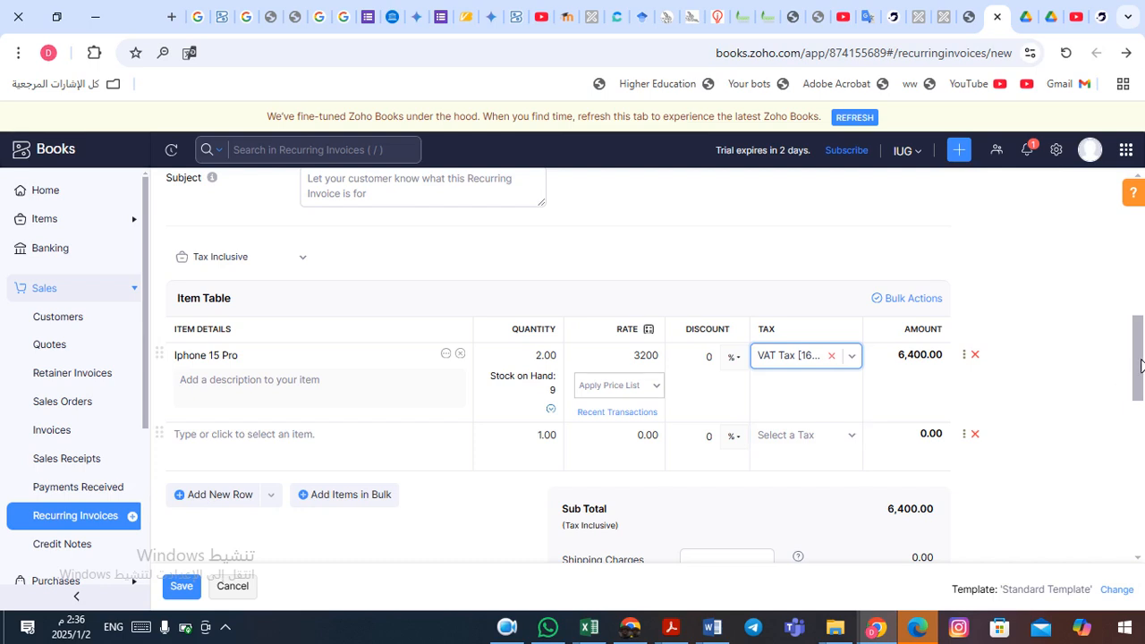
- Save the recurring invoice profile, creating draft INV-000003 for ILS6,400.00
drag(1140, 367, 1142, 432)
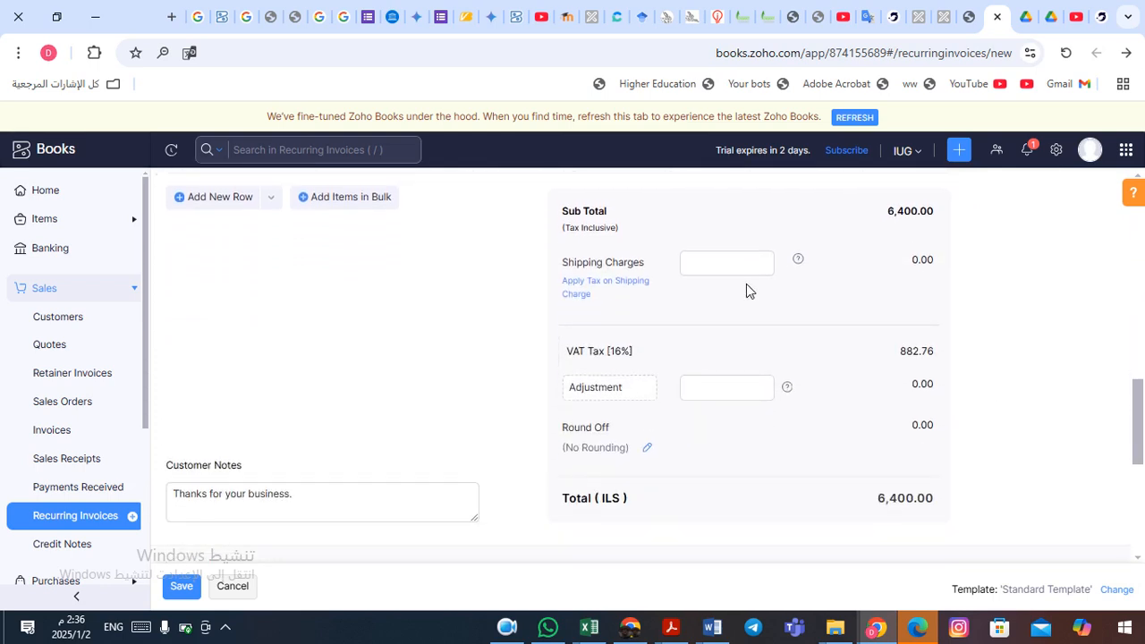
drag(1140, 398, 1143, 488)
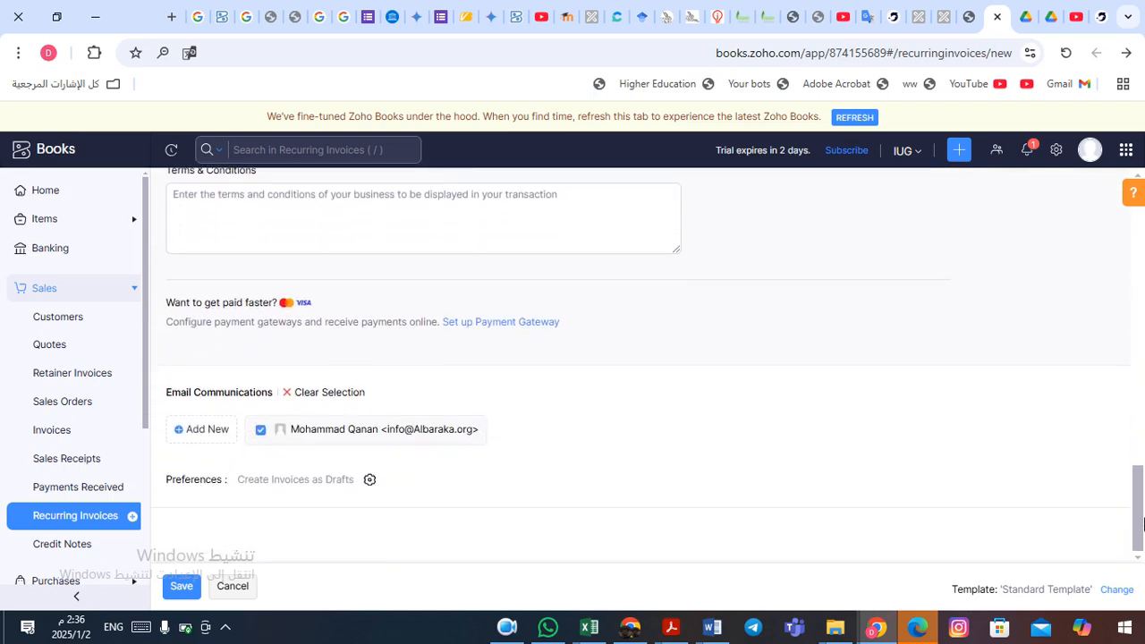
click(184, 591)
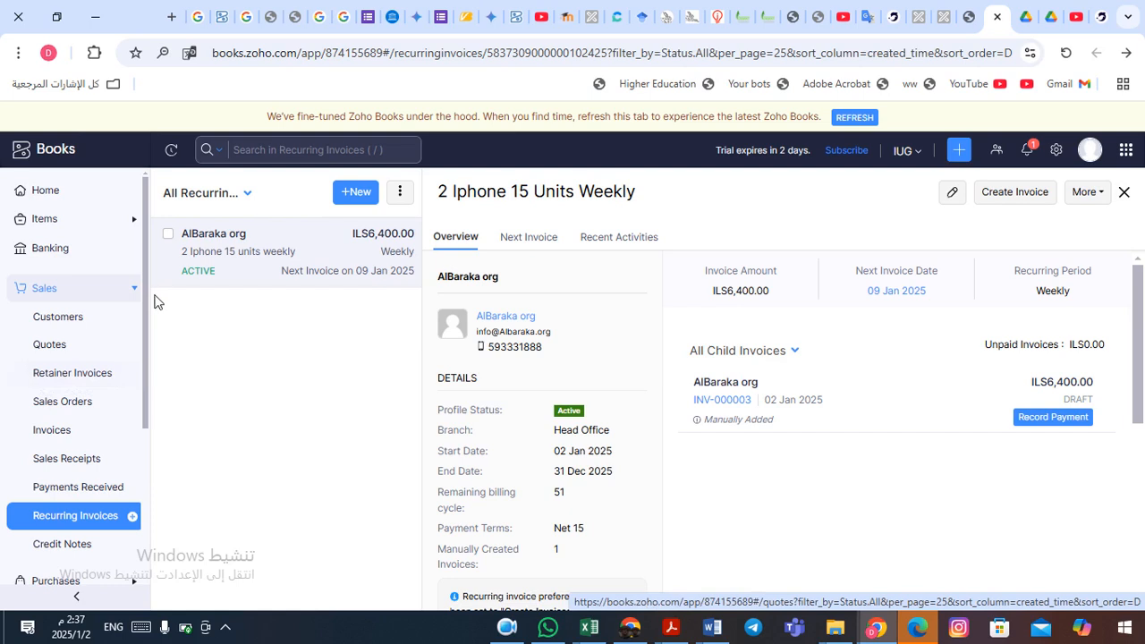
- Go to the empty All Retainer Invoices page under Sales
mouse_move(146, 294)
mouse_down()
mouse_move(147, 331)
mouse_move(147, 316)
mouse_up()
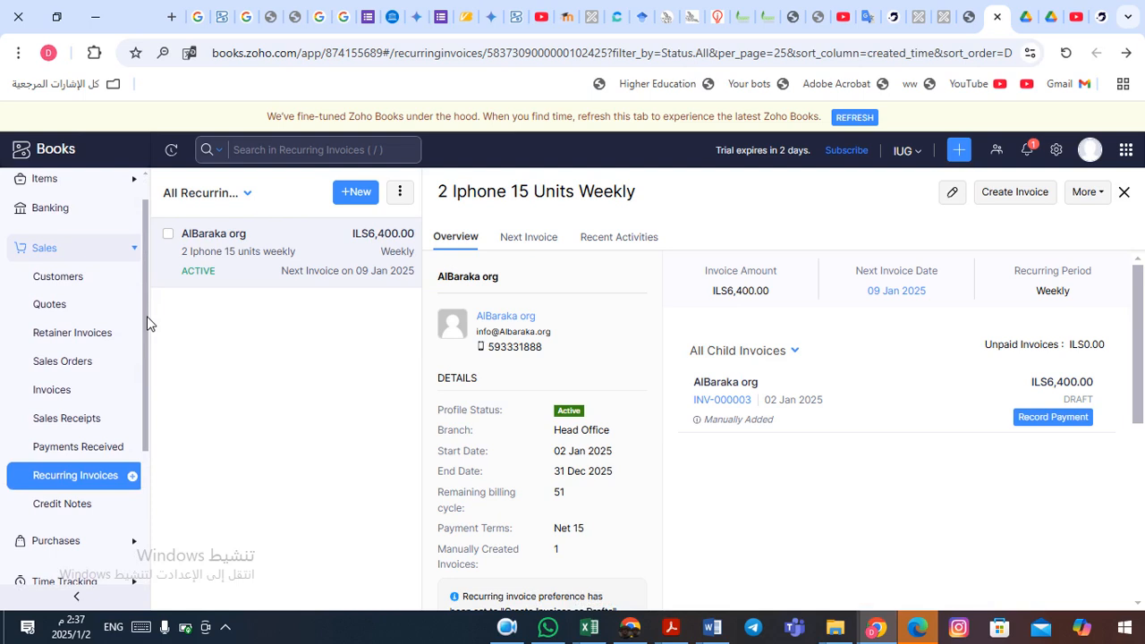
click(77, 348)
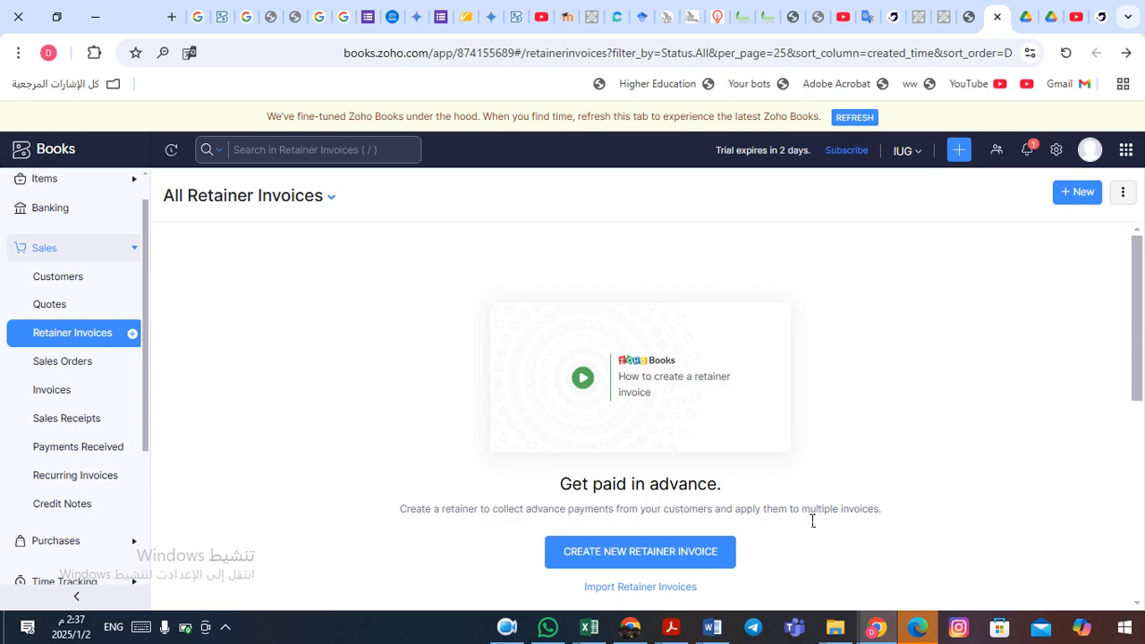
- Start a new retainer invoice for customer Speed Click
click(608, 557)
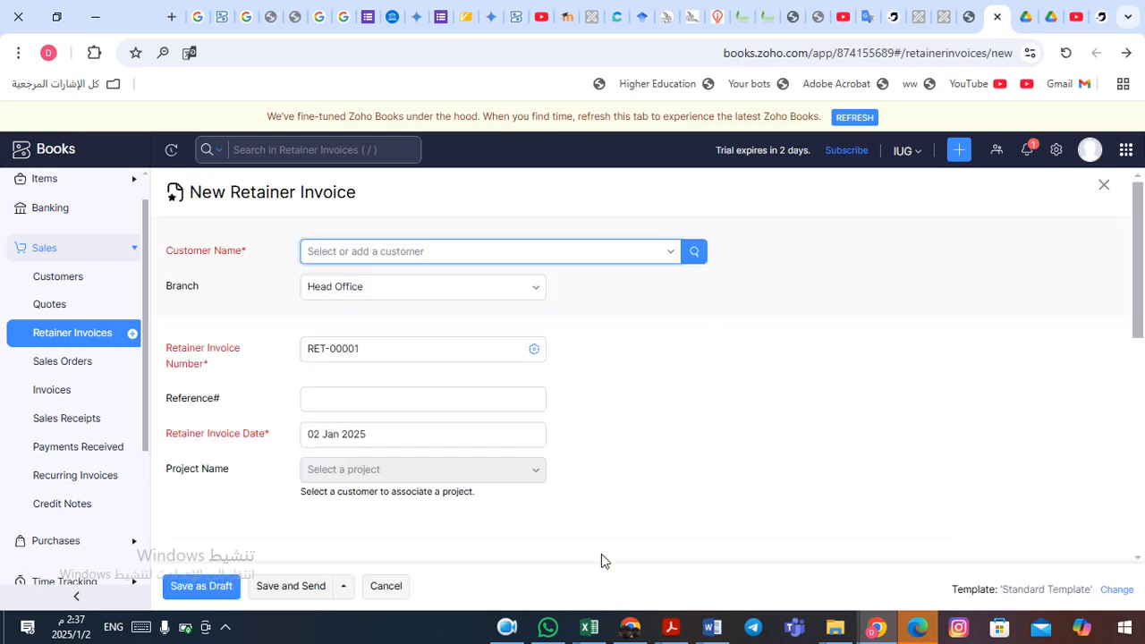
click(682, 254)
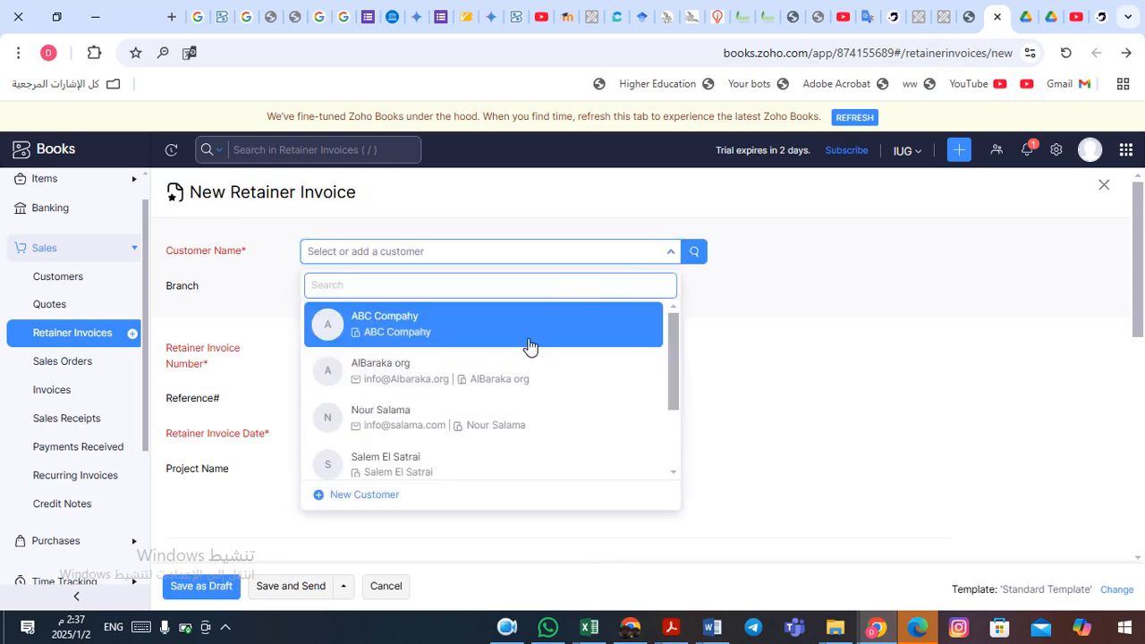
scroll(437, 474, down, 2)
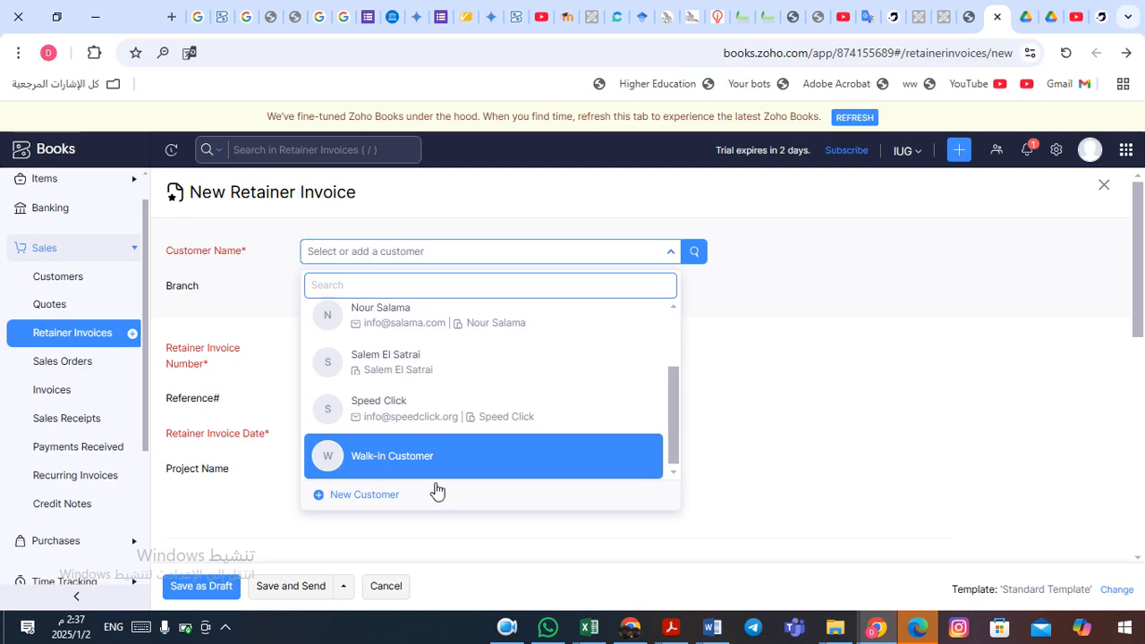
click(445, 413)
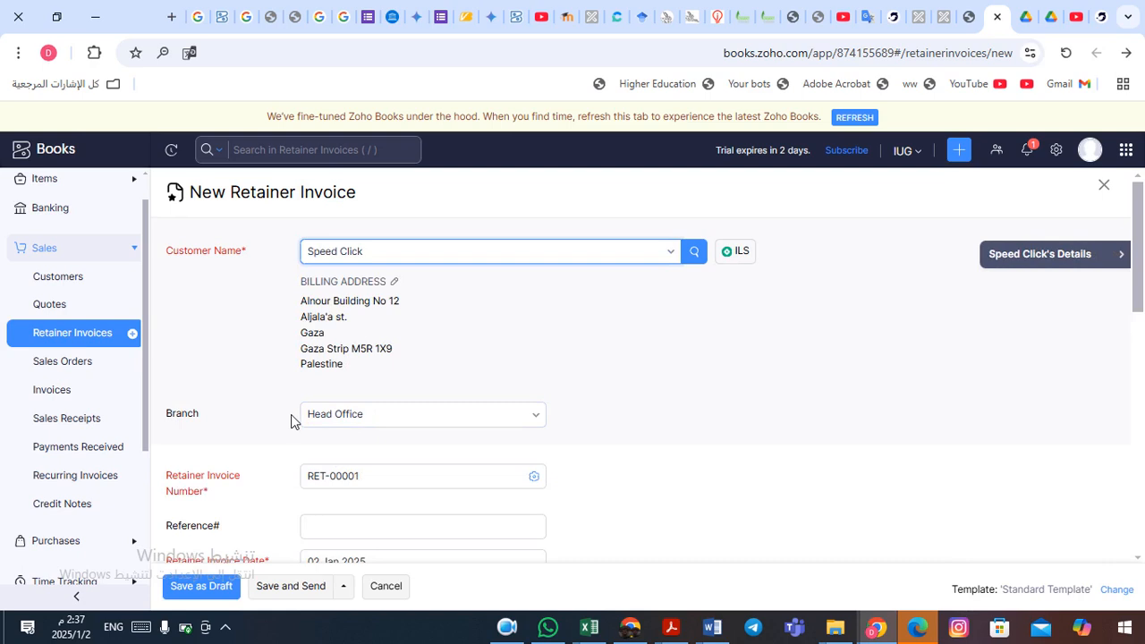
- Make line prices tax inclusive and apply VAT Tax [16%] to the line
click(649, 438)
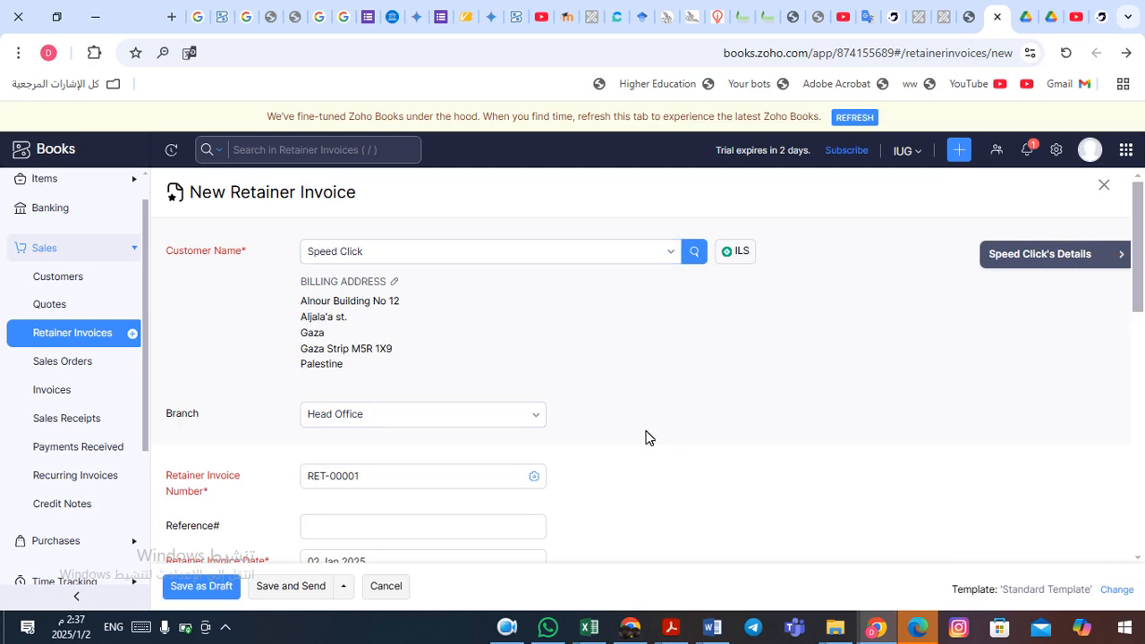
scroll(649, 437, down, 2)
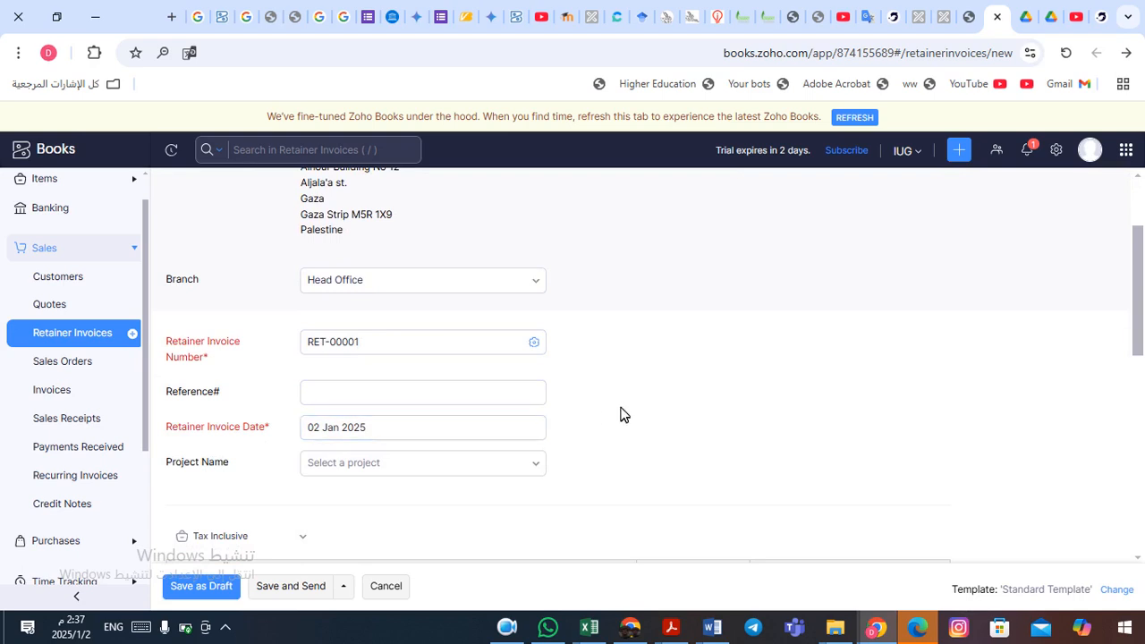
scroll(624, 414, down, 3)
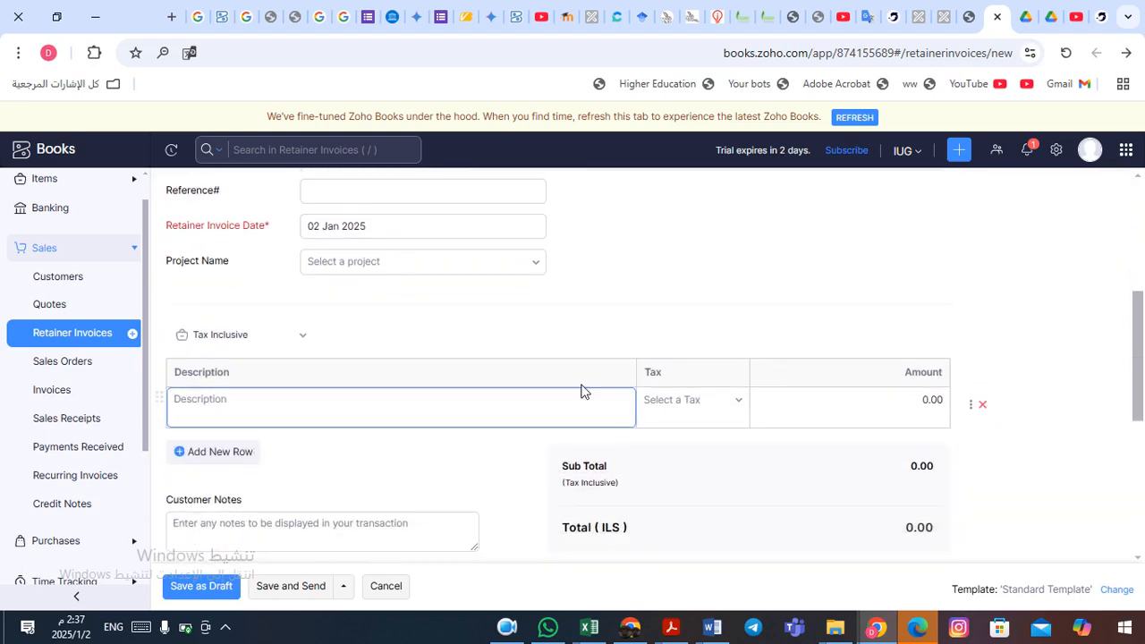
click(314, 338)
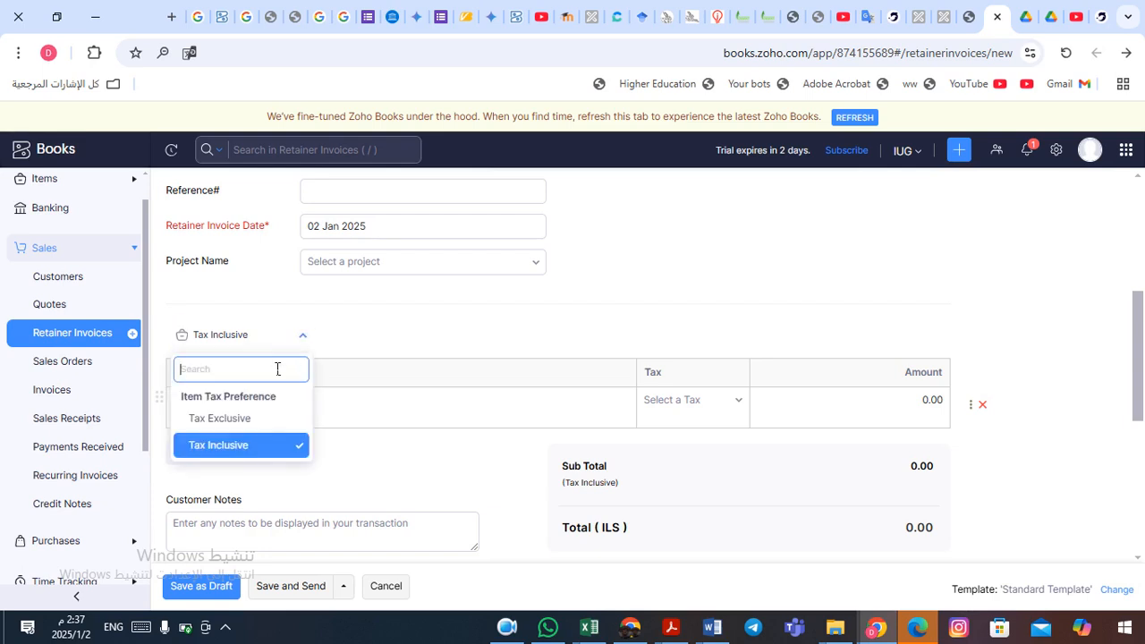
click(232, 453)
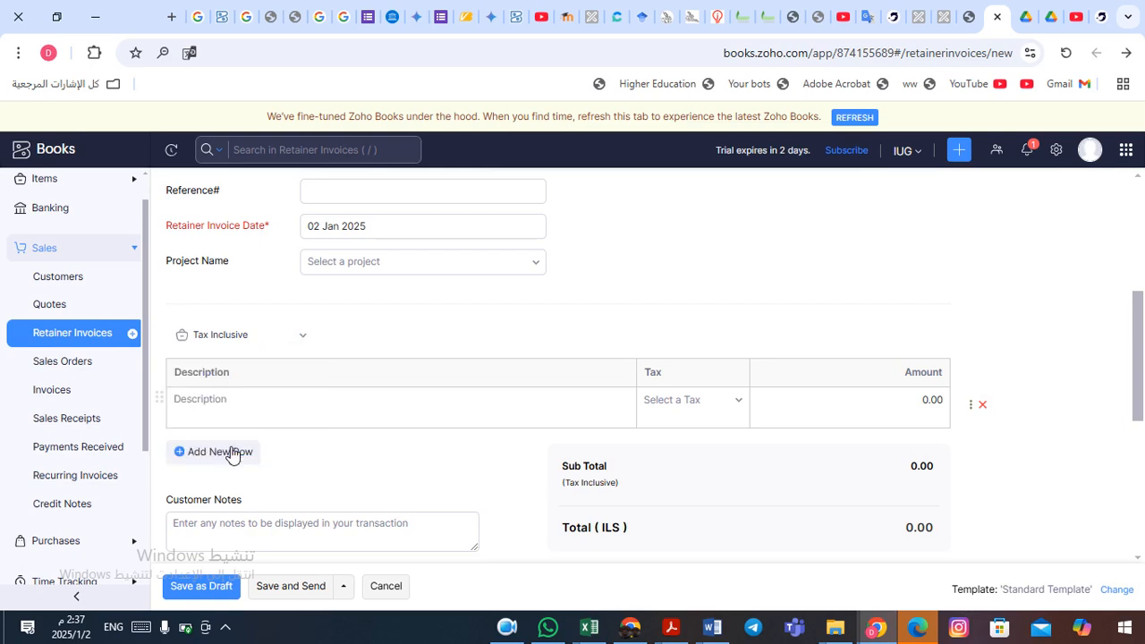
click(741, 403)
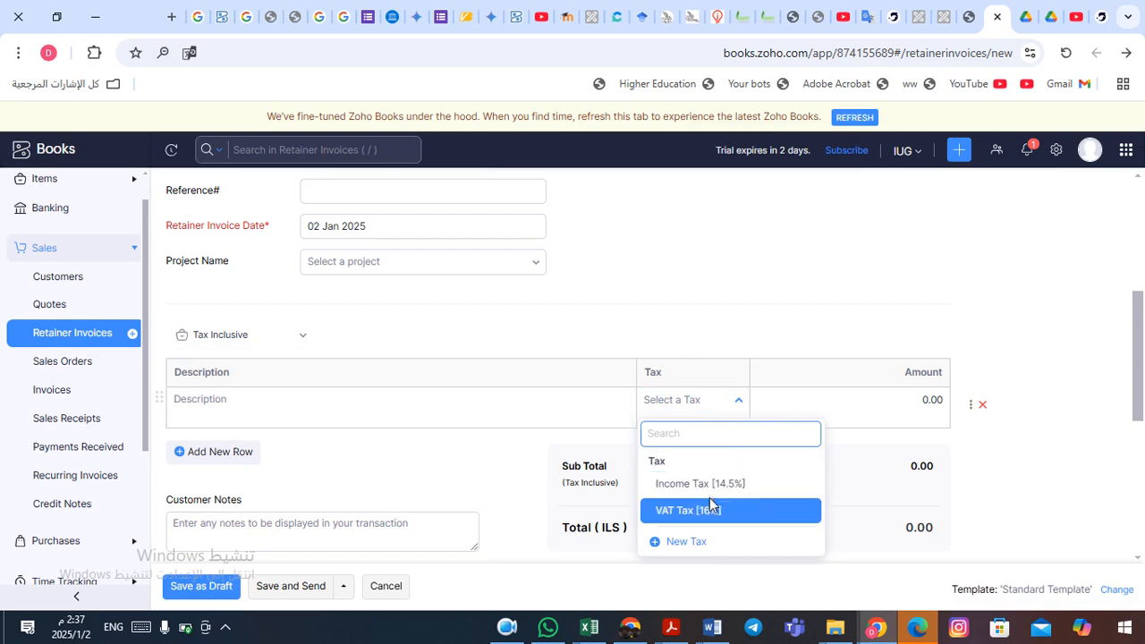
click(723, 511)
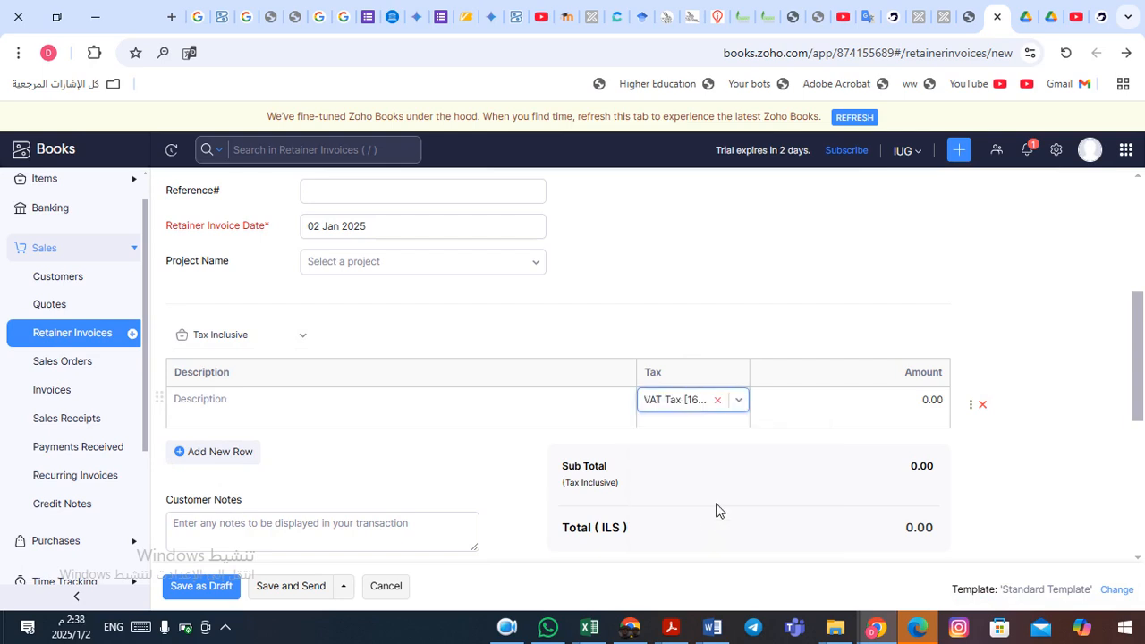
- Enter an 'advanced payment' line of 1,000, totalling ILS 1,000.00
click(264, 410)
text(ac)
text(vanced )
text(payment)
click(859, 414)
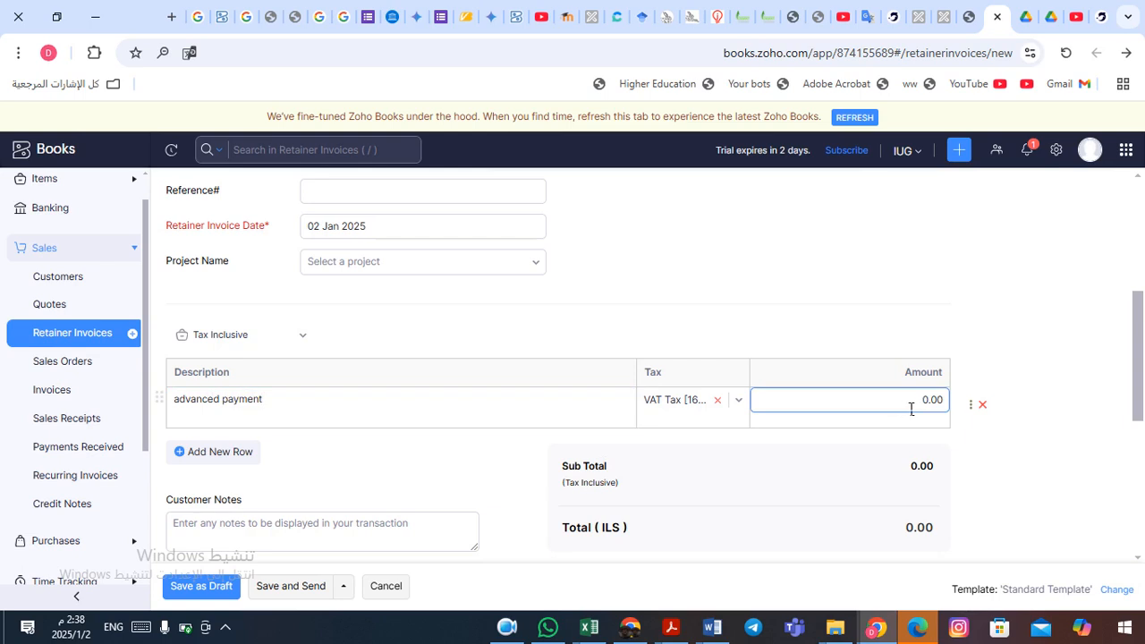
drag(931, 408, 949, 408)
text(10)
drag(1139, 335, 1141, 370)
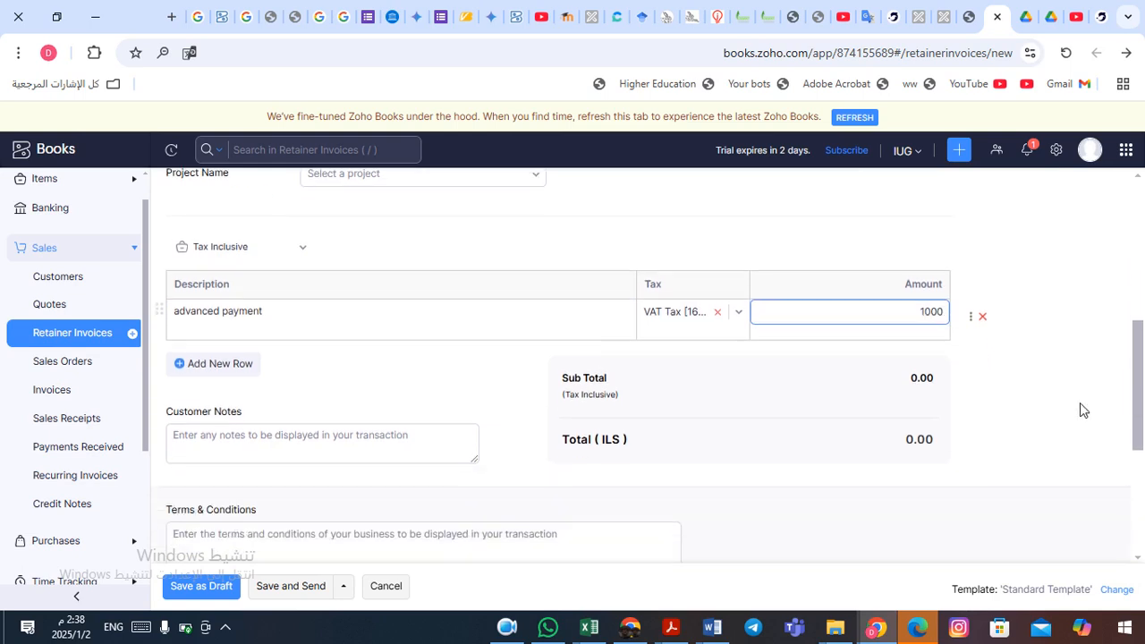
click(1051, 427)
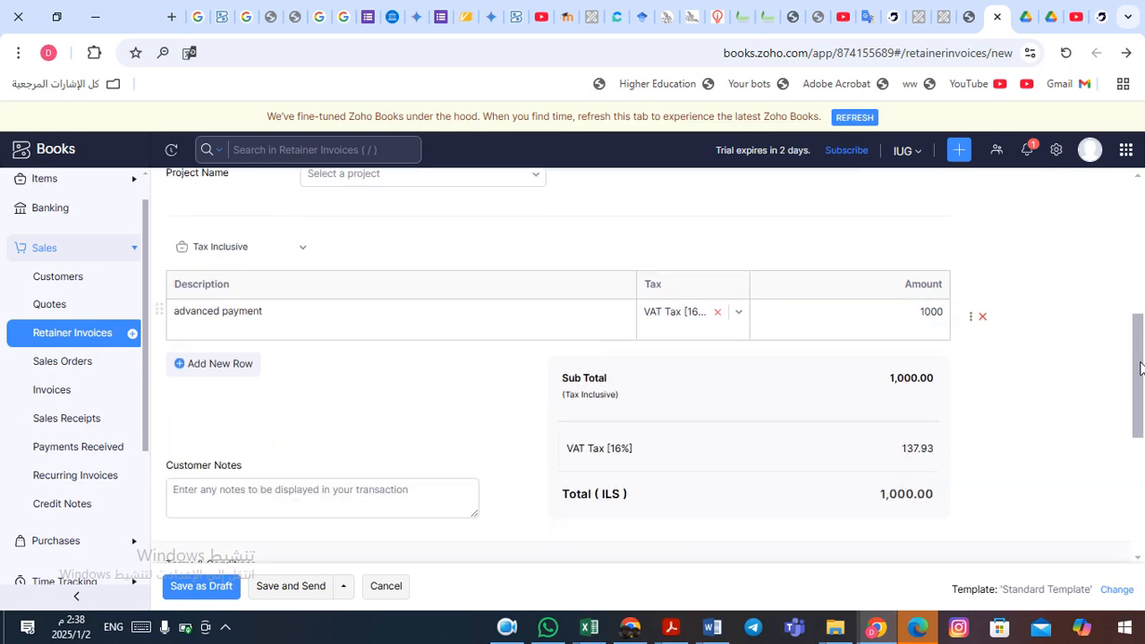
drag(1140, 370, 1143, 508)
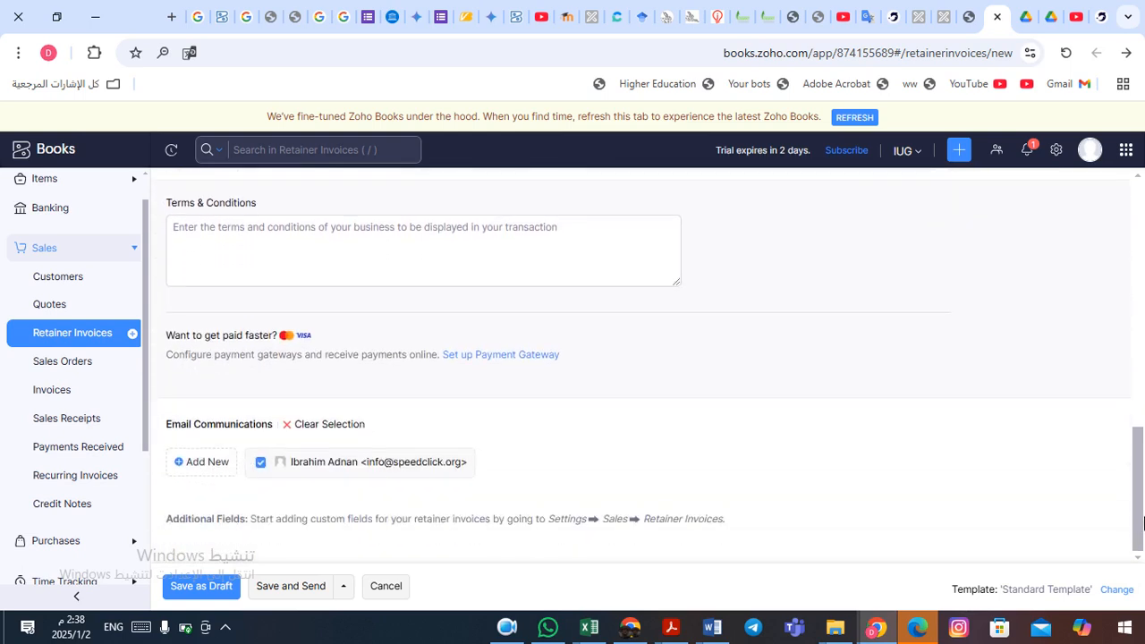
click(407, 260)
click(213, 501)
- Save and send RET-00001, accept automatic approval, and email it to Speed Click
click(296, 587)
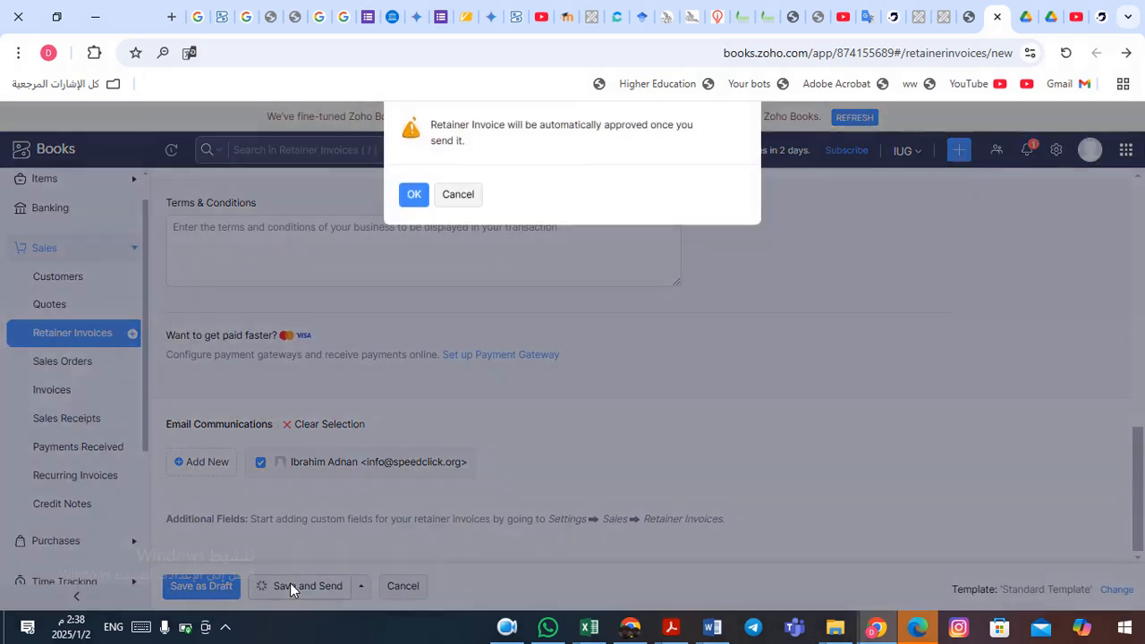
click(414, 196)
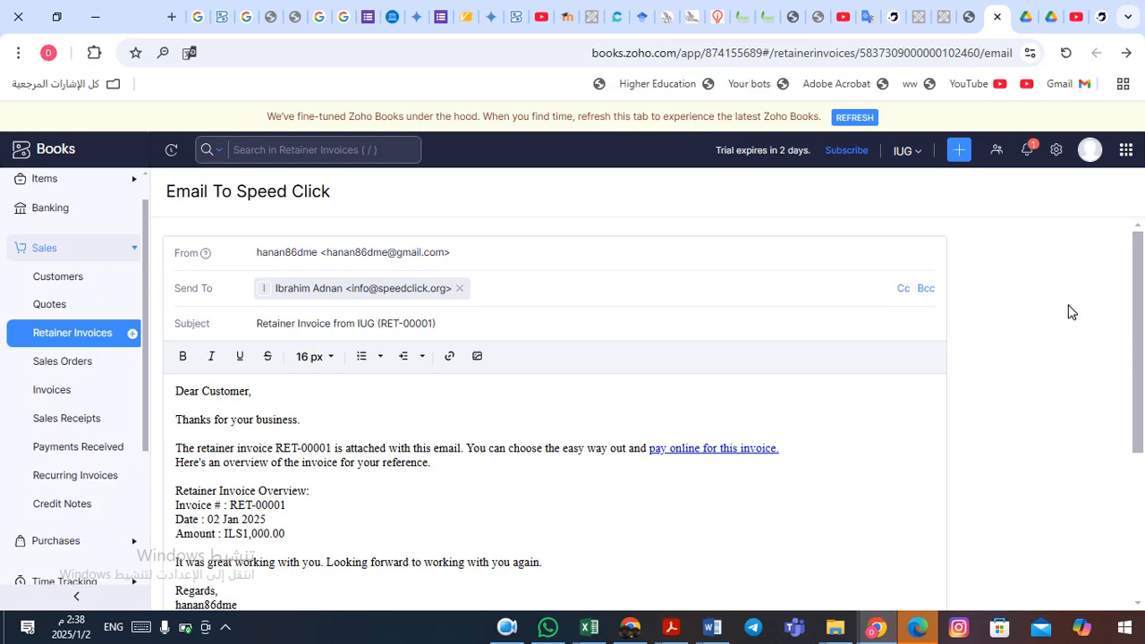
drag(1140, 285, 1135, 332)
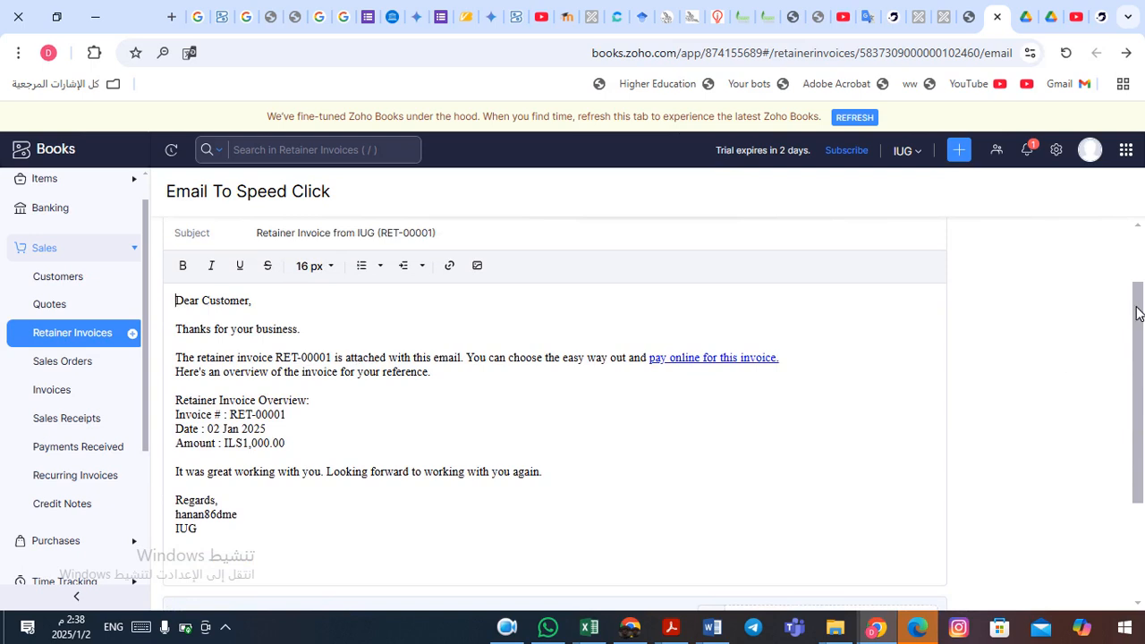
drag(1138, 312, 1143, 412)
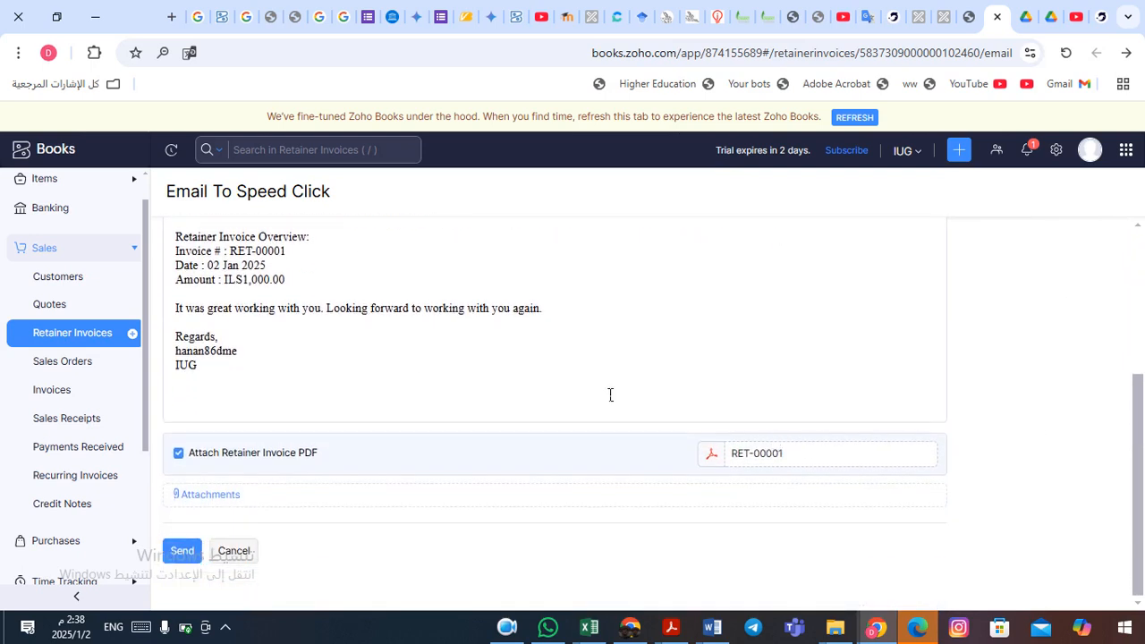
click(183, 552)
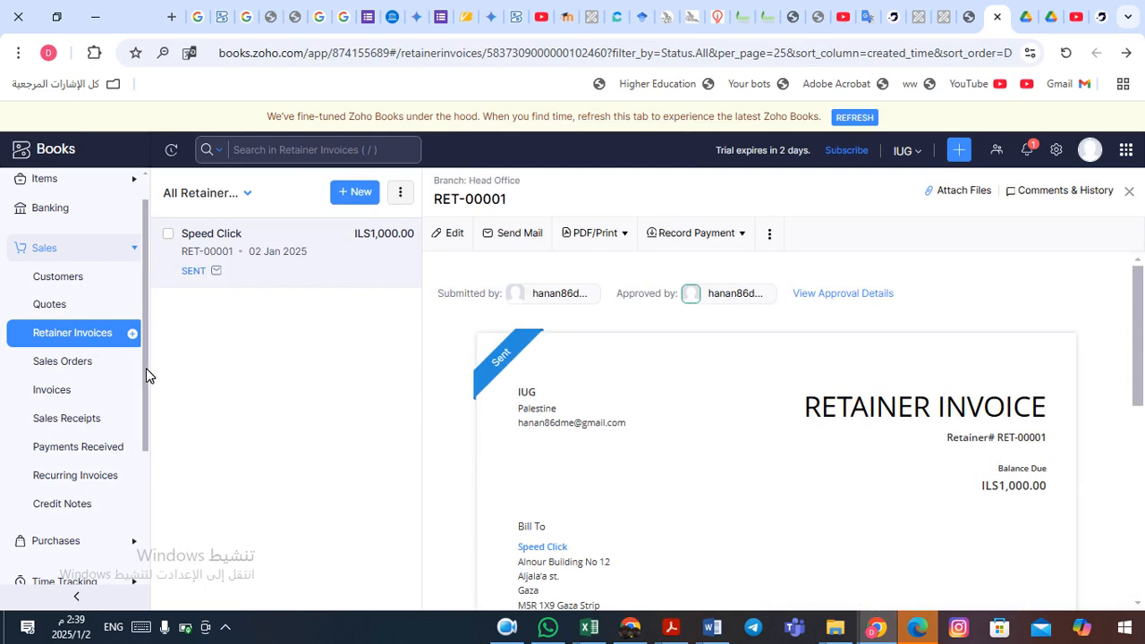
drag(146, 369, 144, 443)
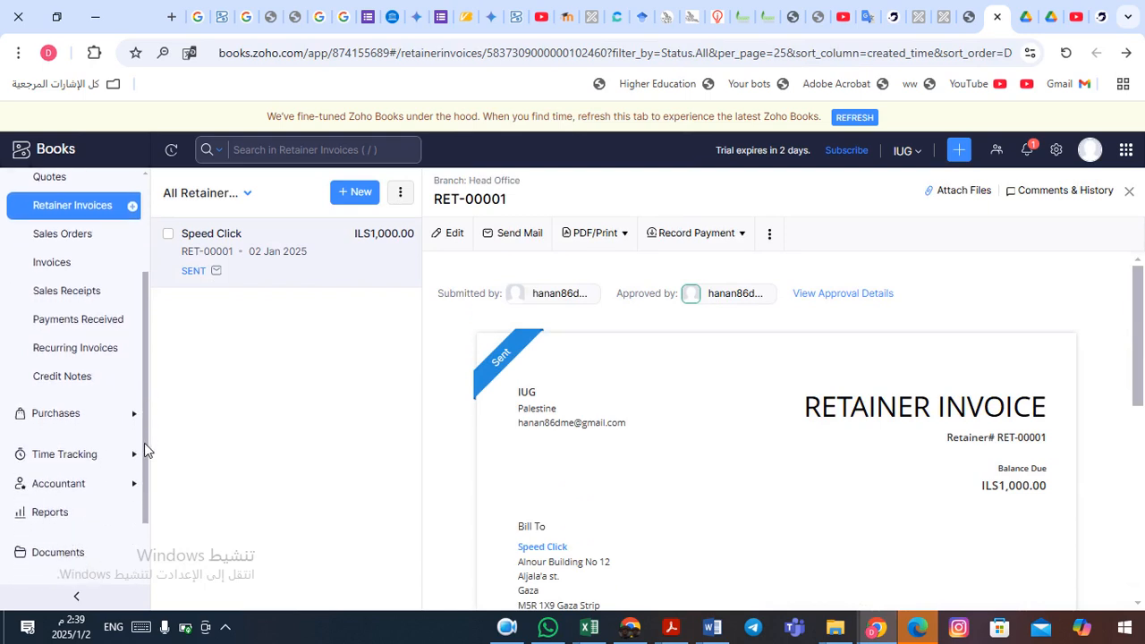
- Open the Balance Sheet report and drill into the -21,101.36 Tax Payable amount
click(44, 515)
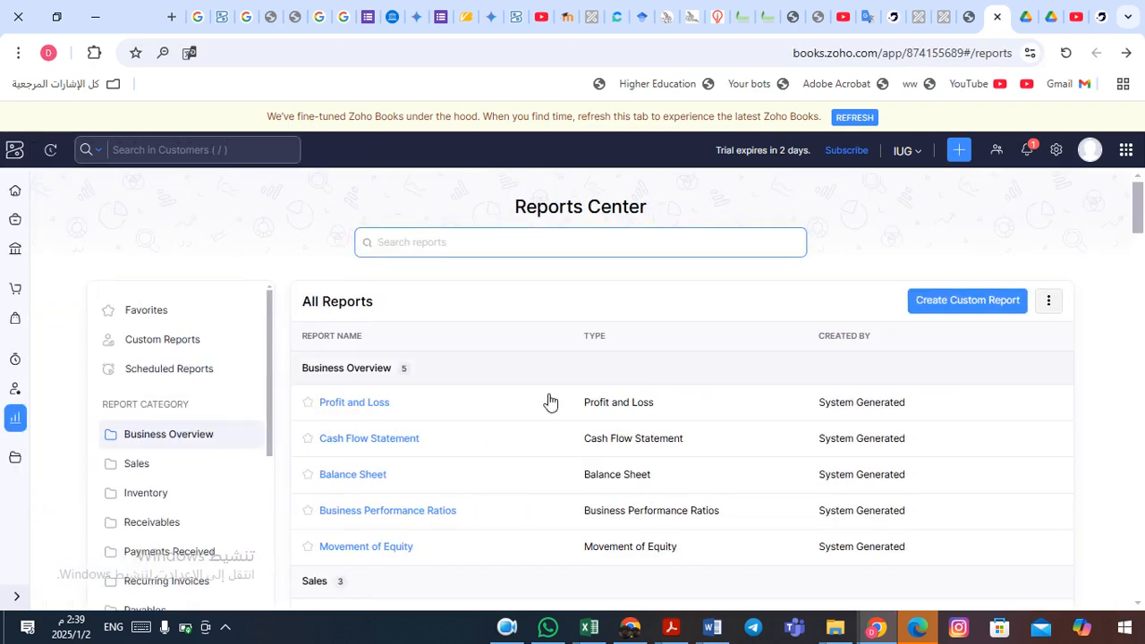
click(359, 484)
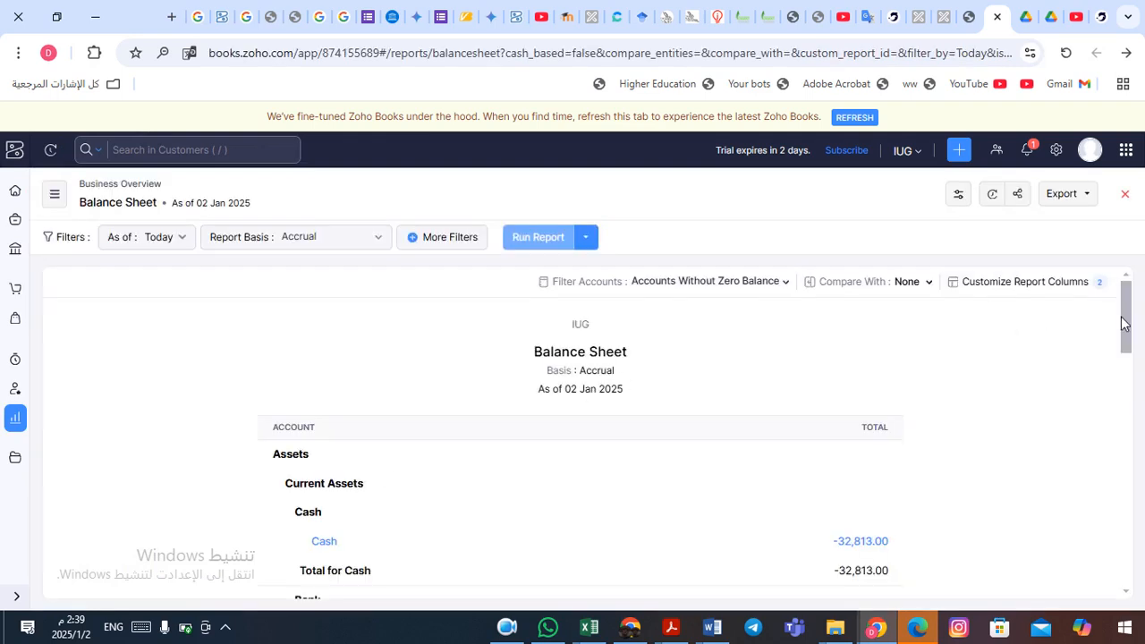
drag(1130, 327, 1144, 537)
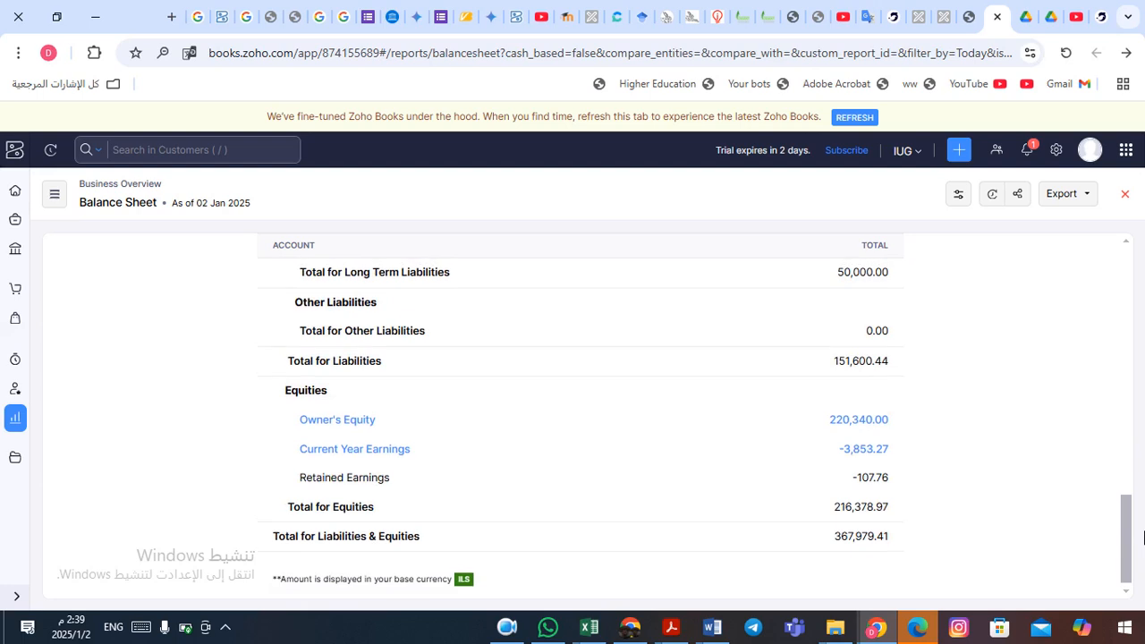
drag(1144, 537, 1127, 468)
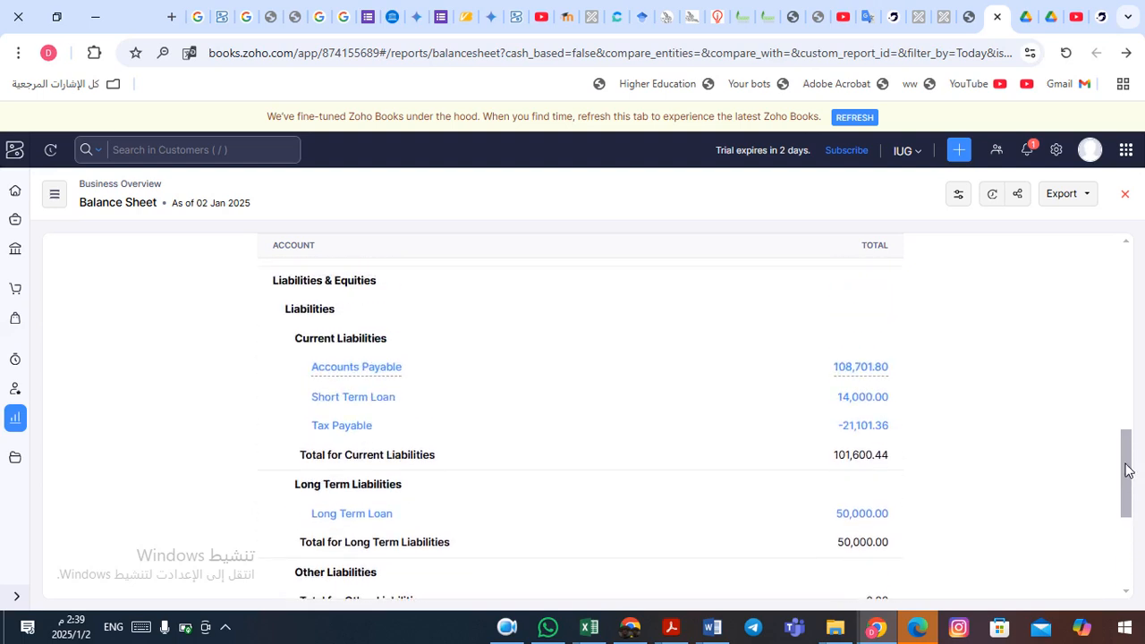
click(864, 429)
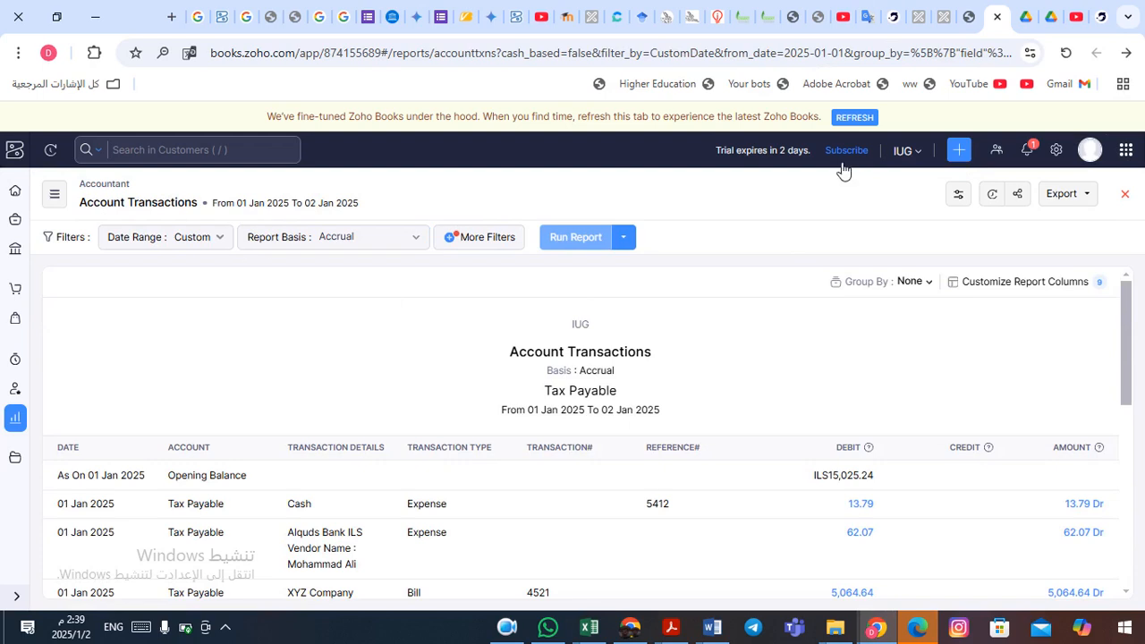
- Return to the Balance Sheet and open drill-down options for Accounts Payable 108,701.80
click(1127, 53)
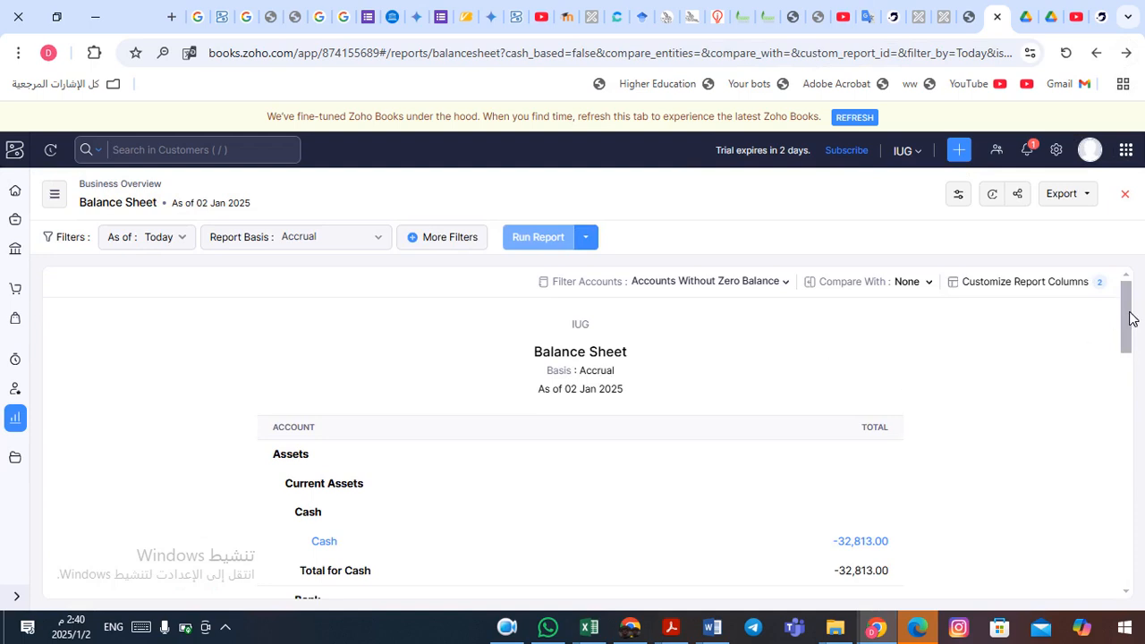
drag(1132, 318, 1143, 433)
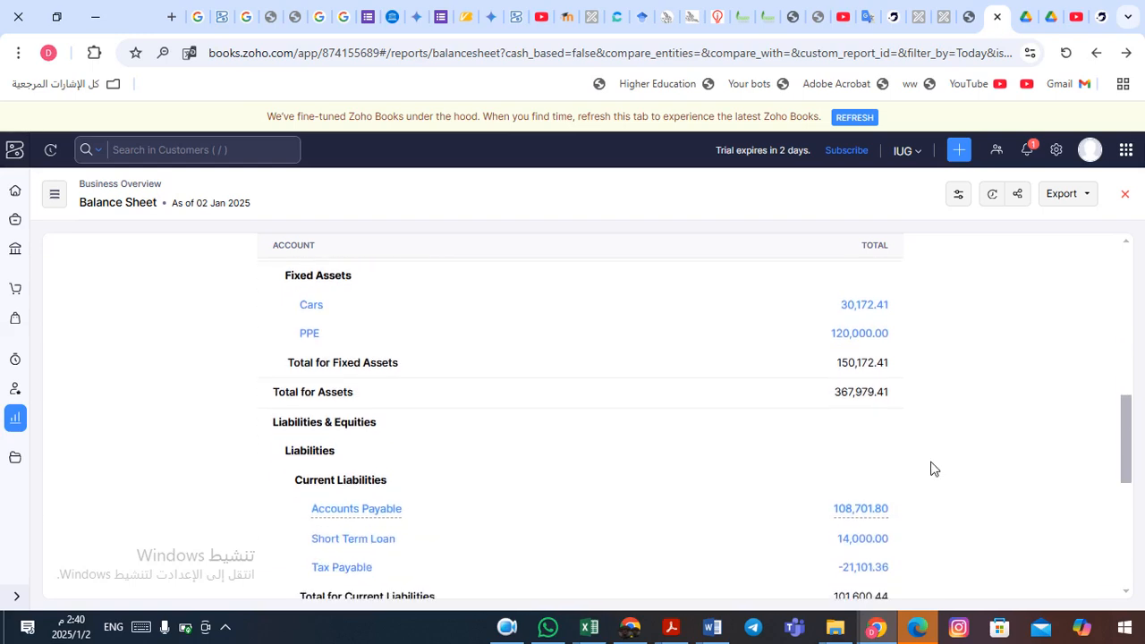
click(862, 509)
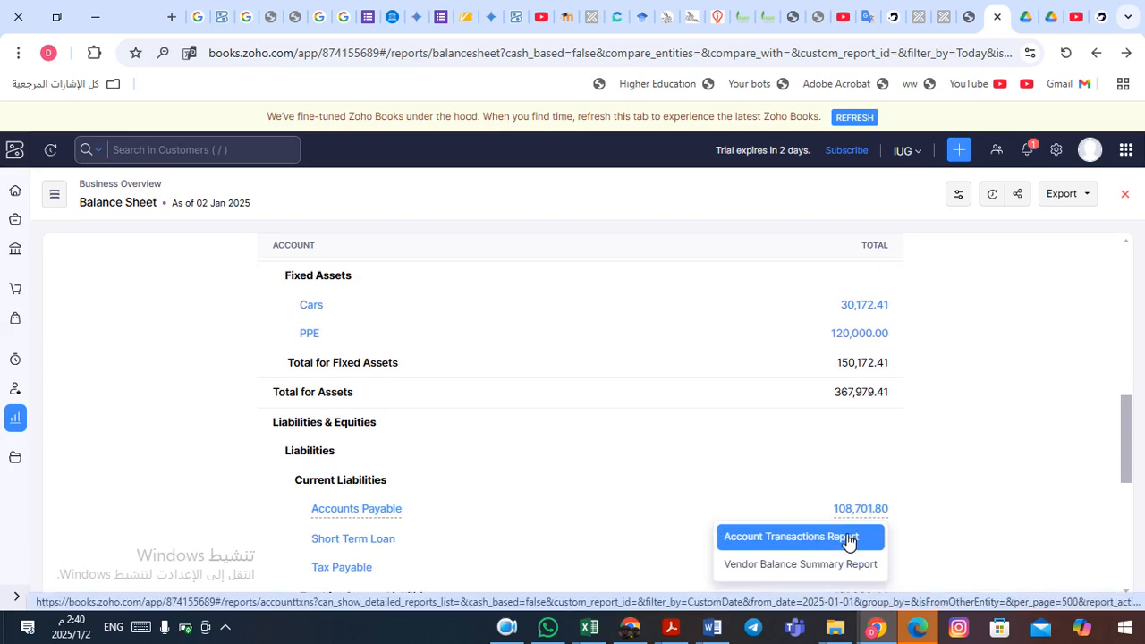
- Open the Vendor Balance Summary, check its ILS108,701.80 total, and close it
click(803, 564)
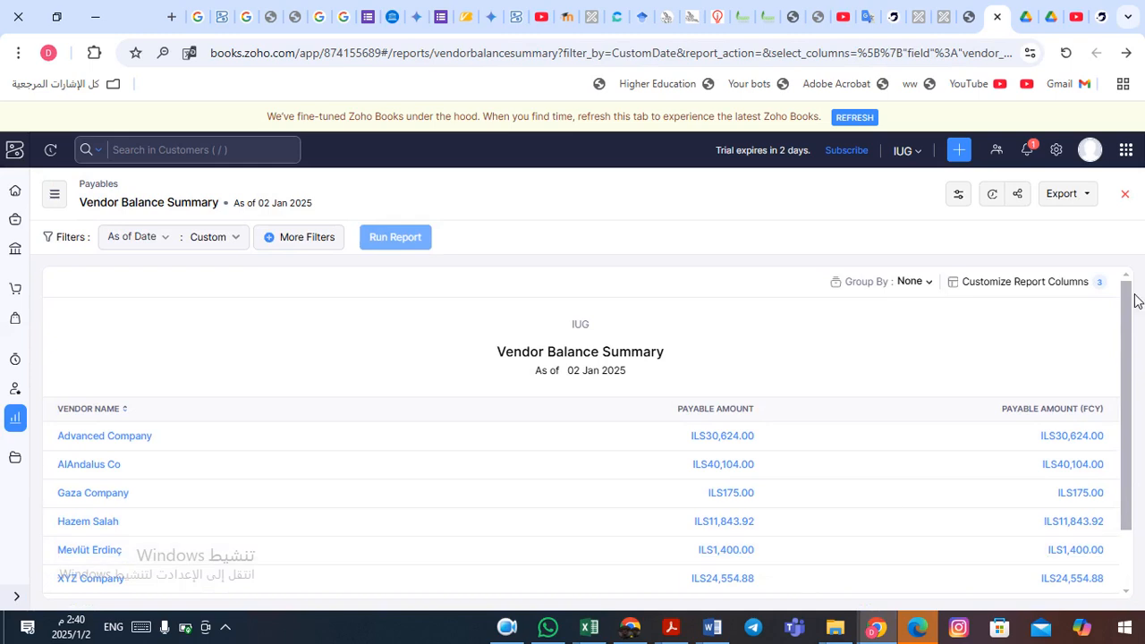
drag(1130, 310, 1132, 351)
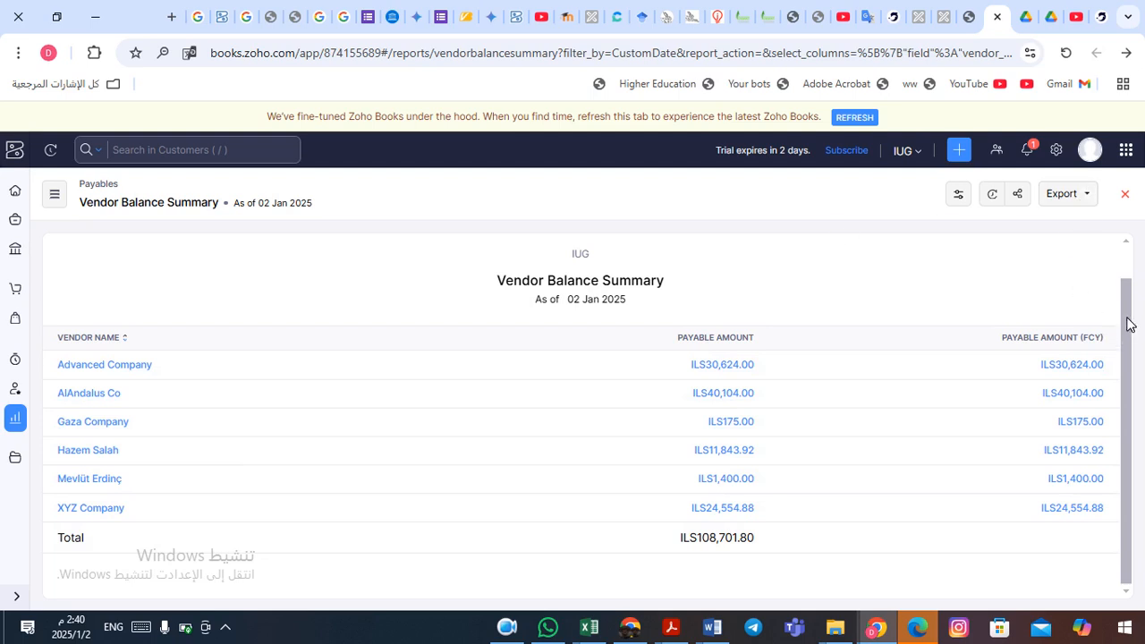
click(1126, 195)
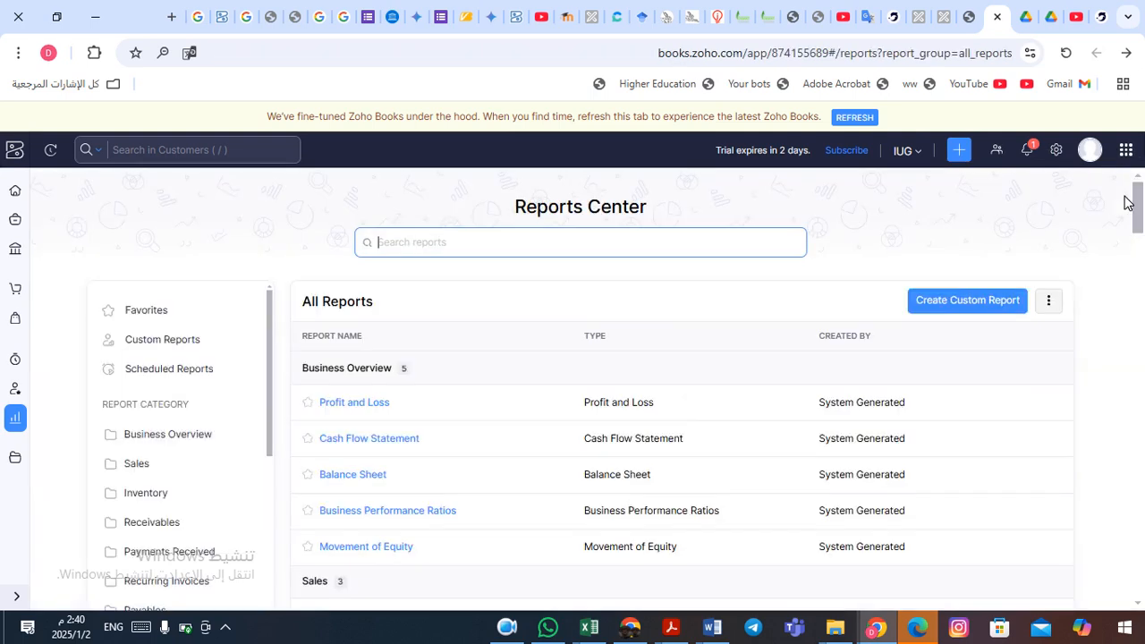
- Drill into the Balance Sheet's 16,220.00 Accounts Receivable to show the Customer Balance Summary as of 02 Jan 2025
click(371, 483)
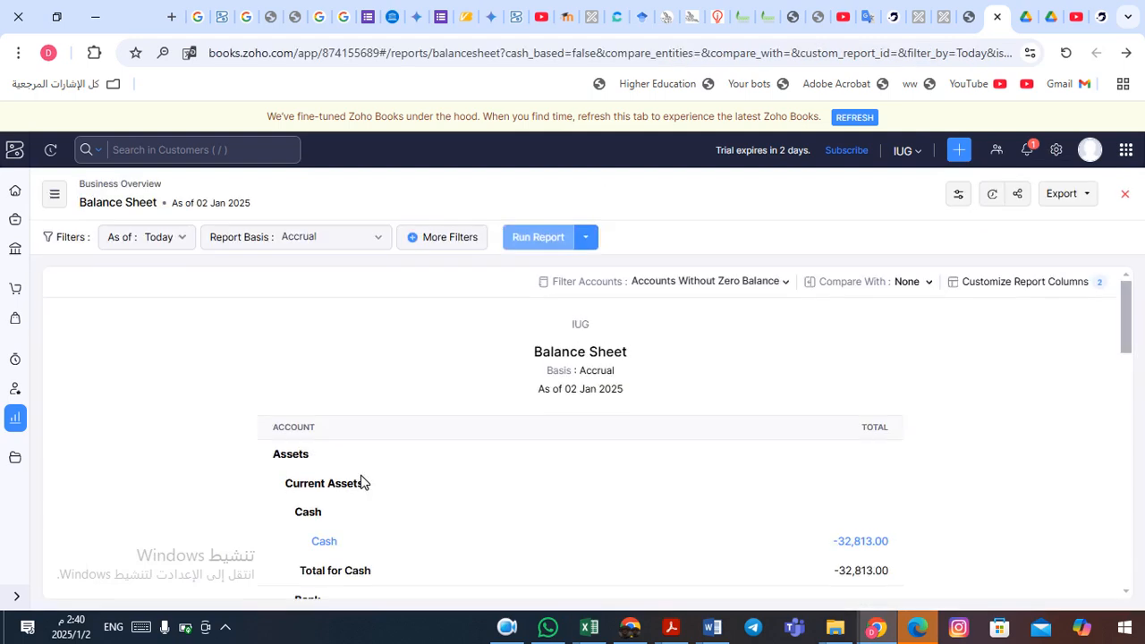
drag(1126, 349, 1133, 381)
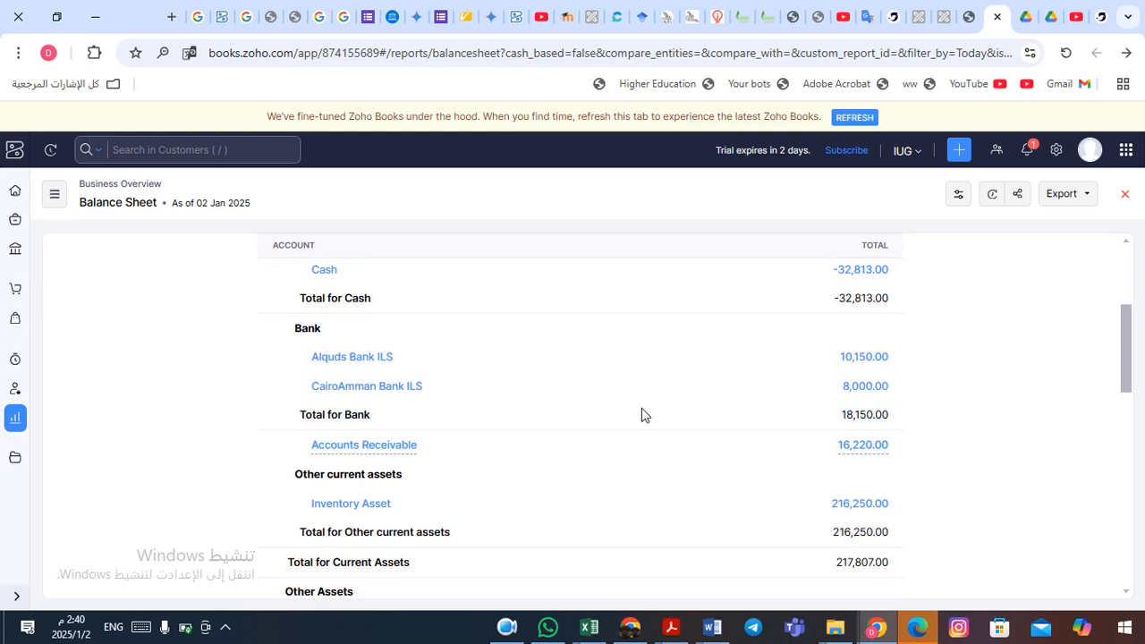
click(877, 446)
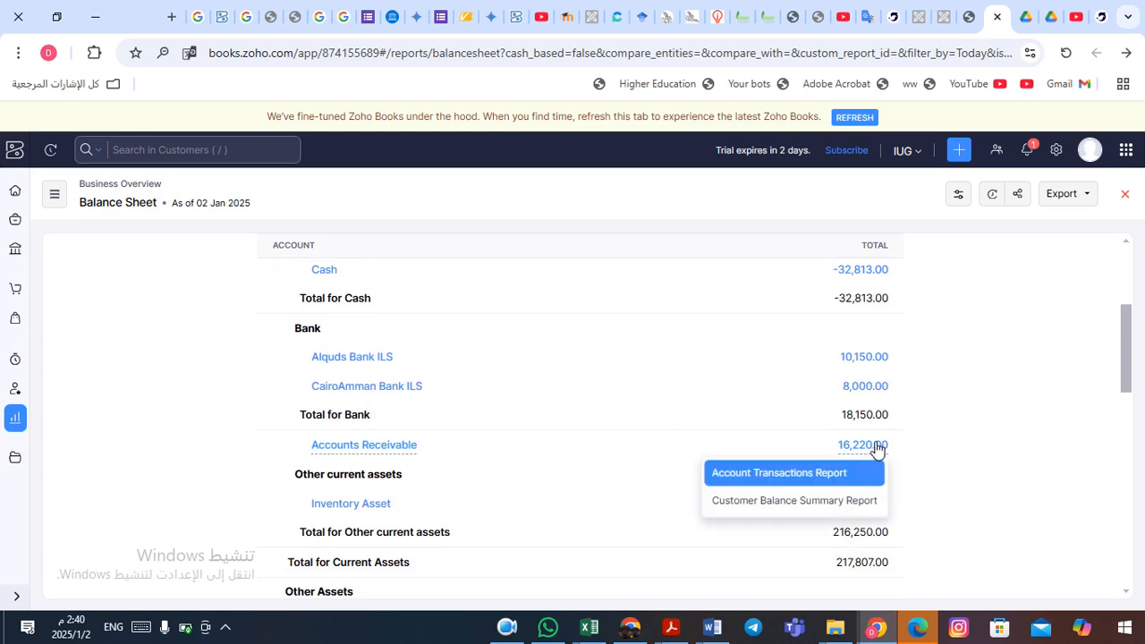
click(804, 509)
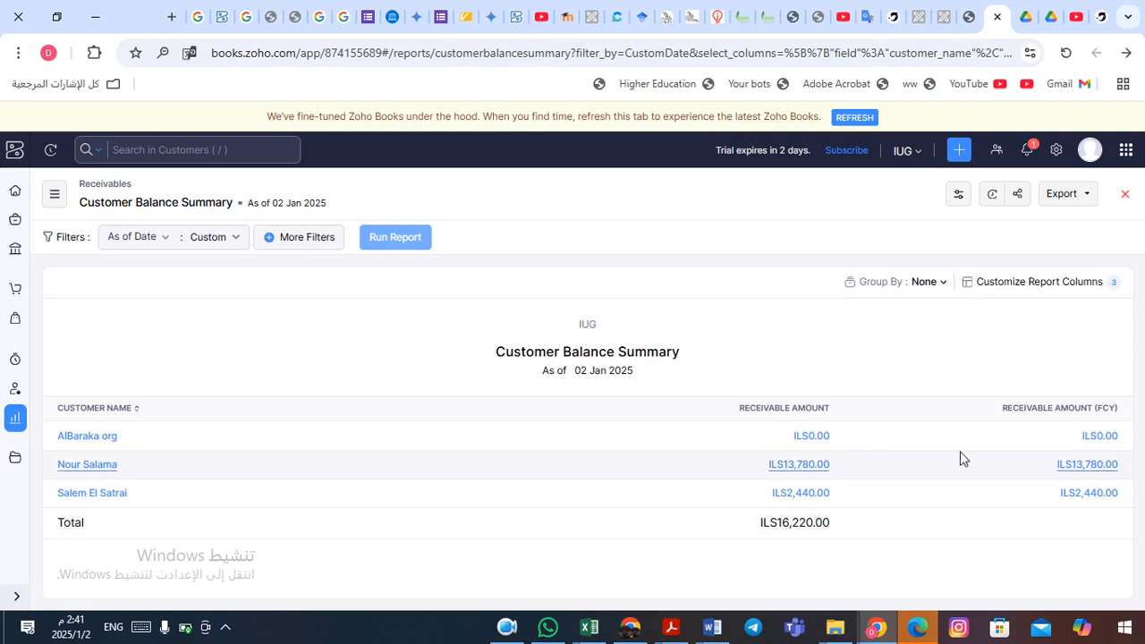
- View the overdue ILS2,440.00 customer balance details, then navigate back to the Balance Sheet
click(1085, 499)
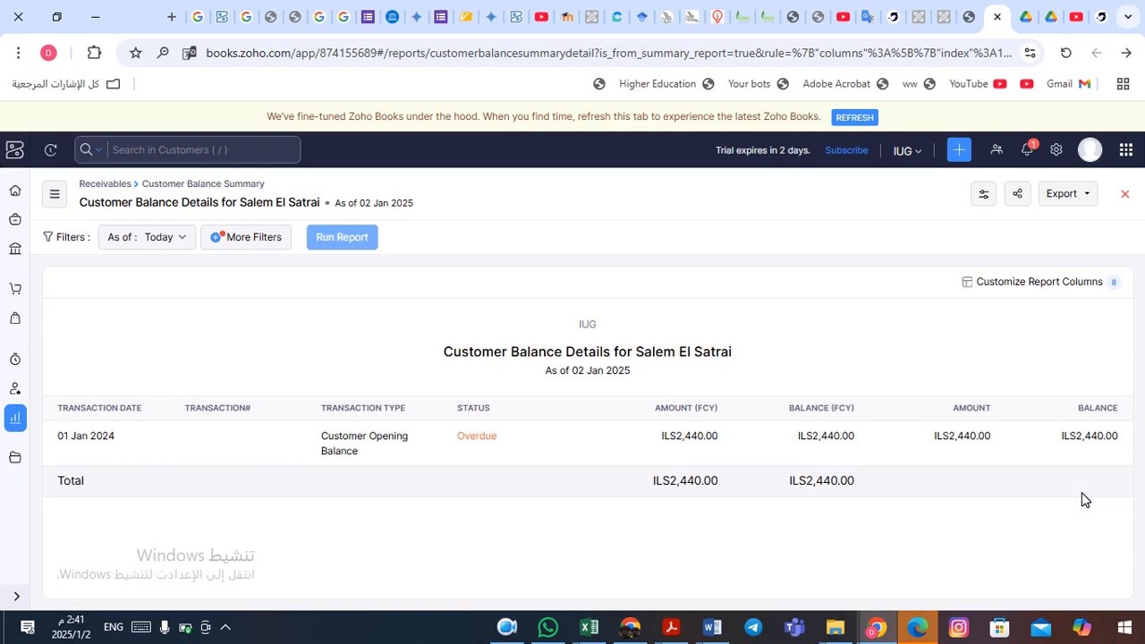
click(1126, 195)
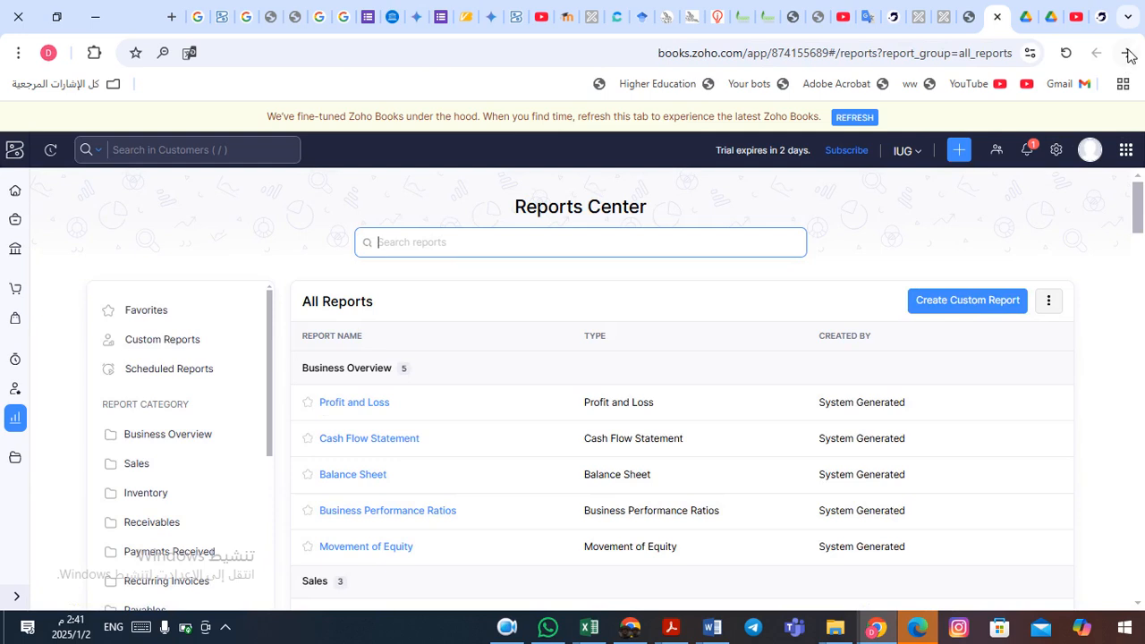
click(1127, 53)
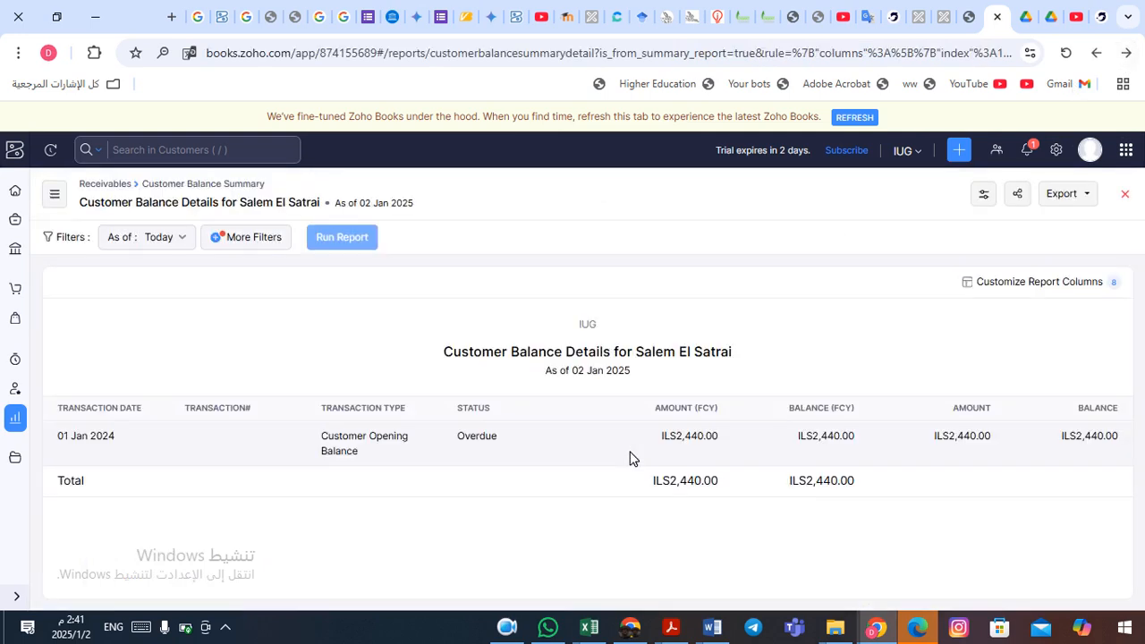
click(1128, 56)
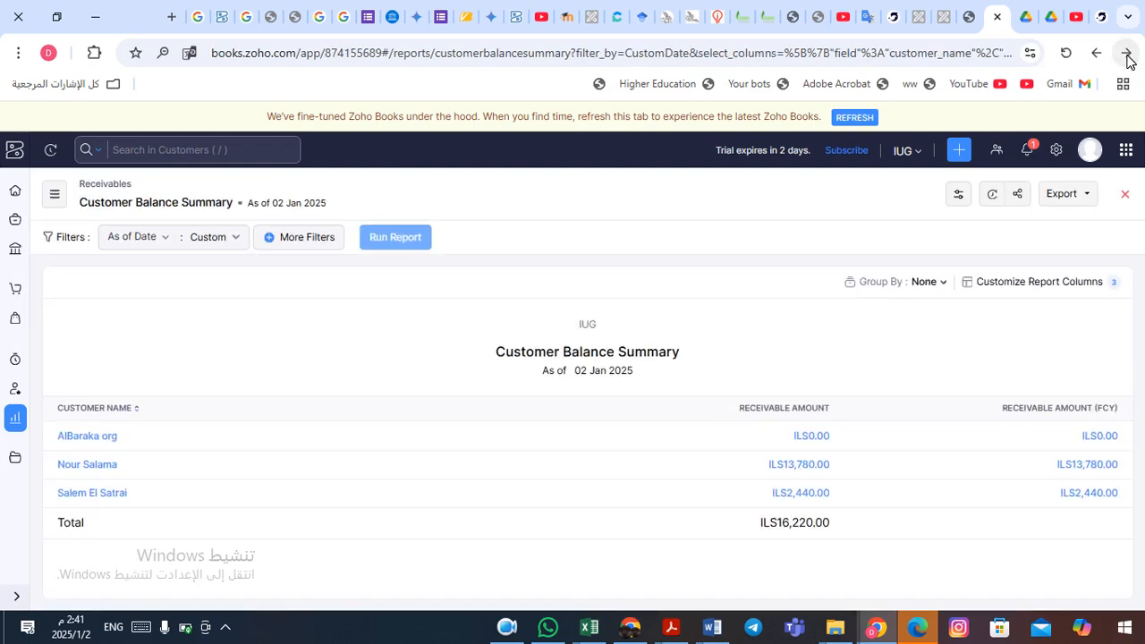
click(1128, 57)
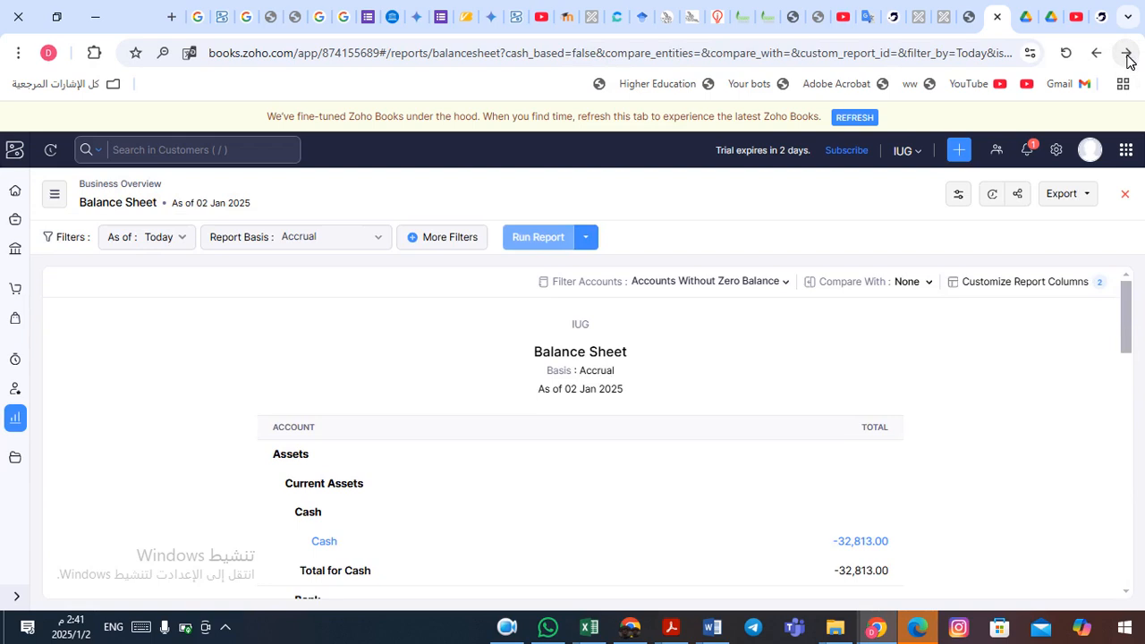
- Revisit the Reports Center and Vendor Balance Summary, close the Balance Sheet, and show the Home dashboard
click(1126, 54)
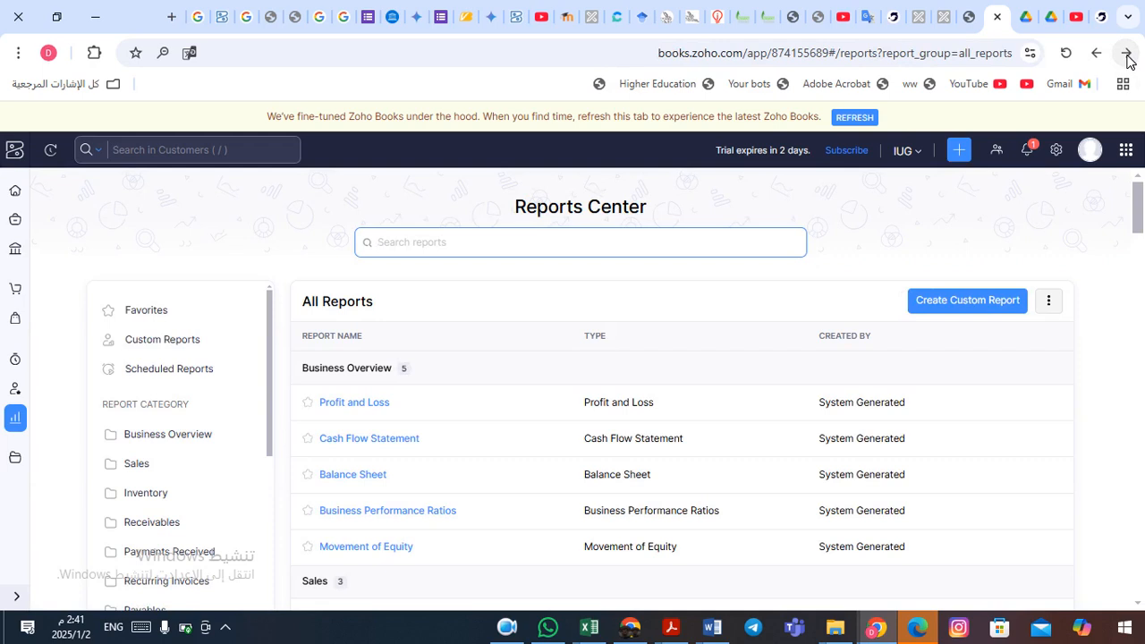
click(1127, 56)
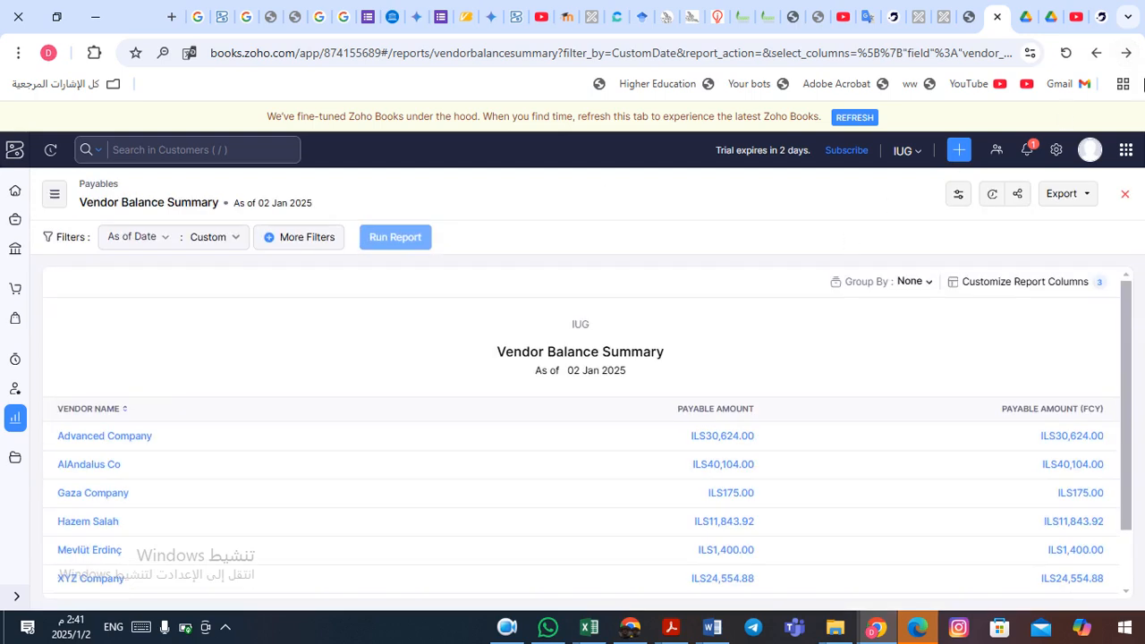
click(1128, 54)
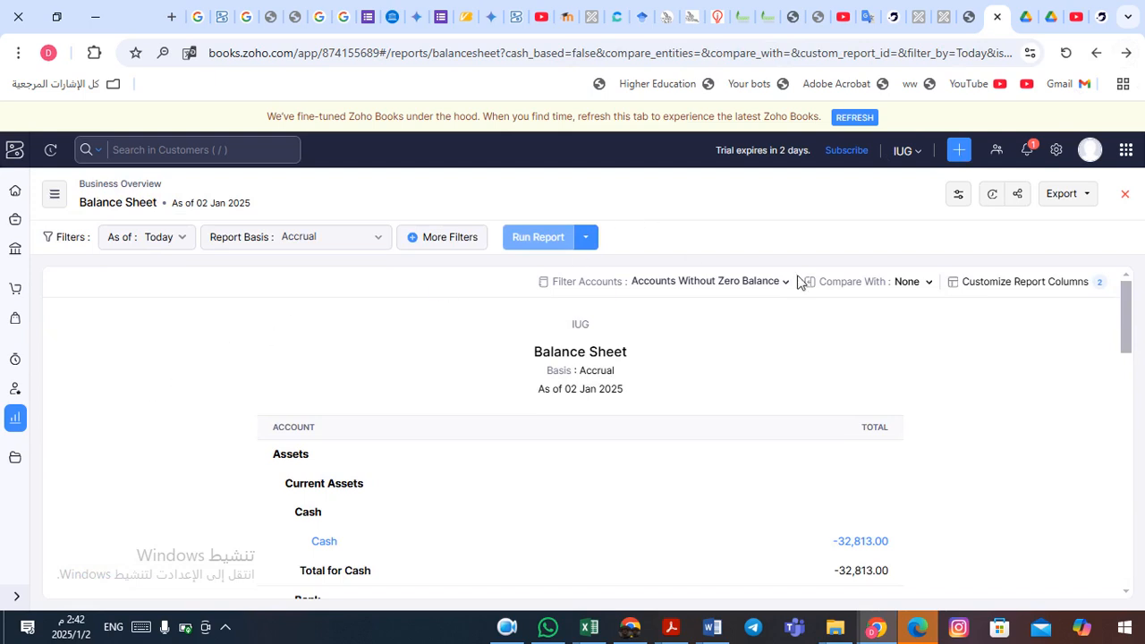
click(1126, 195)
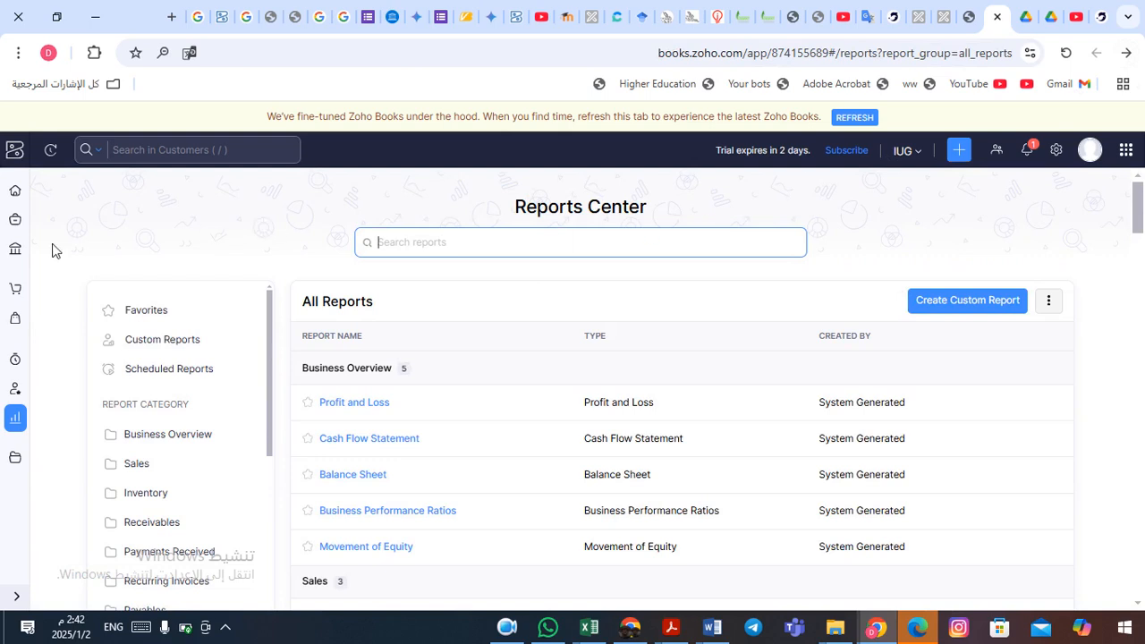
click(17, 195)
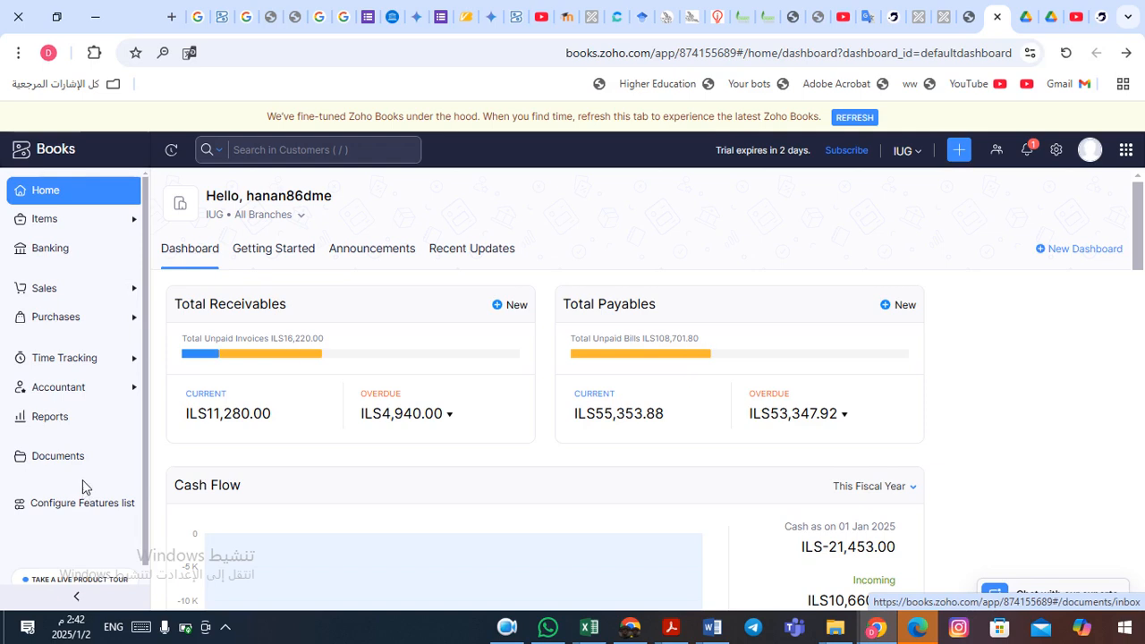
click(62, 296)
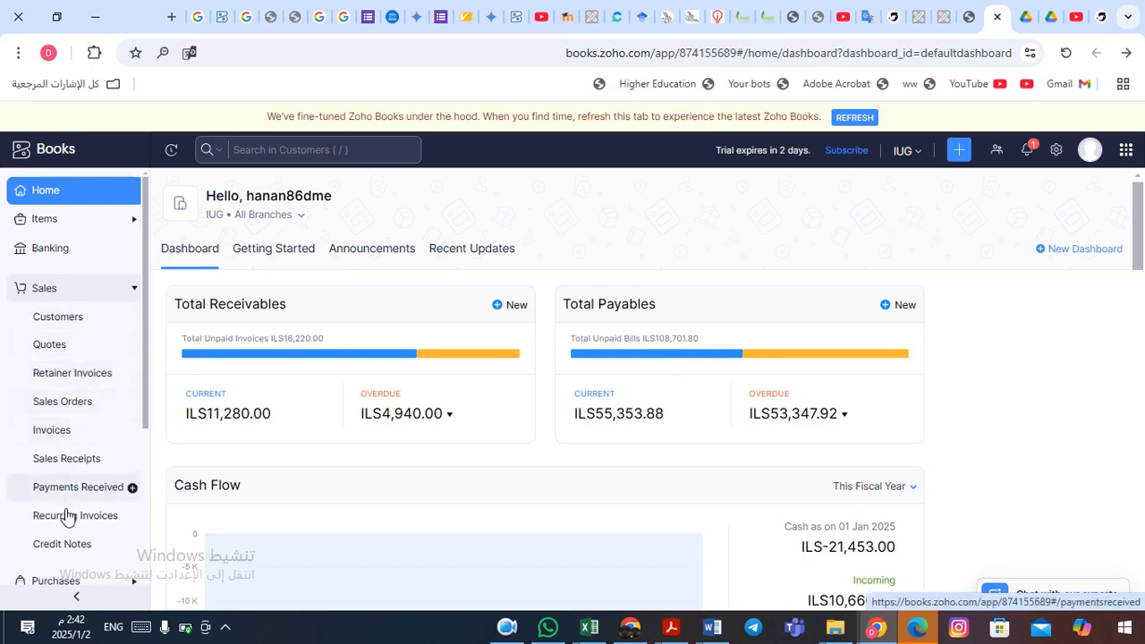
click(67, 294)
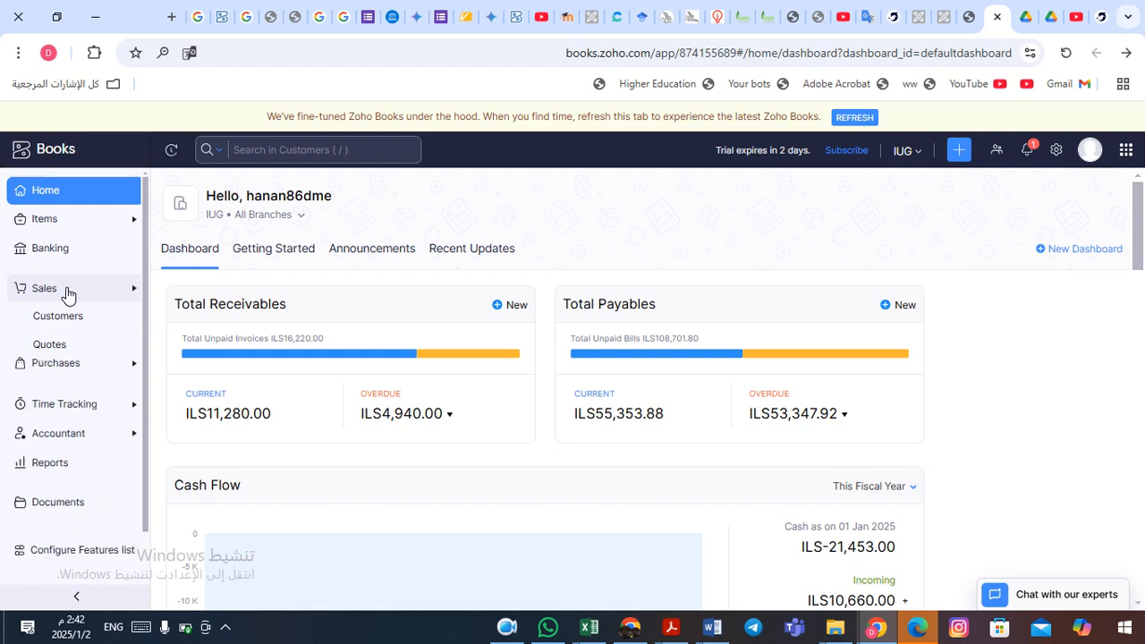